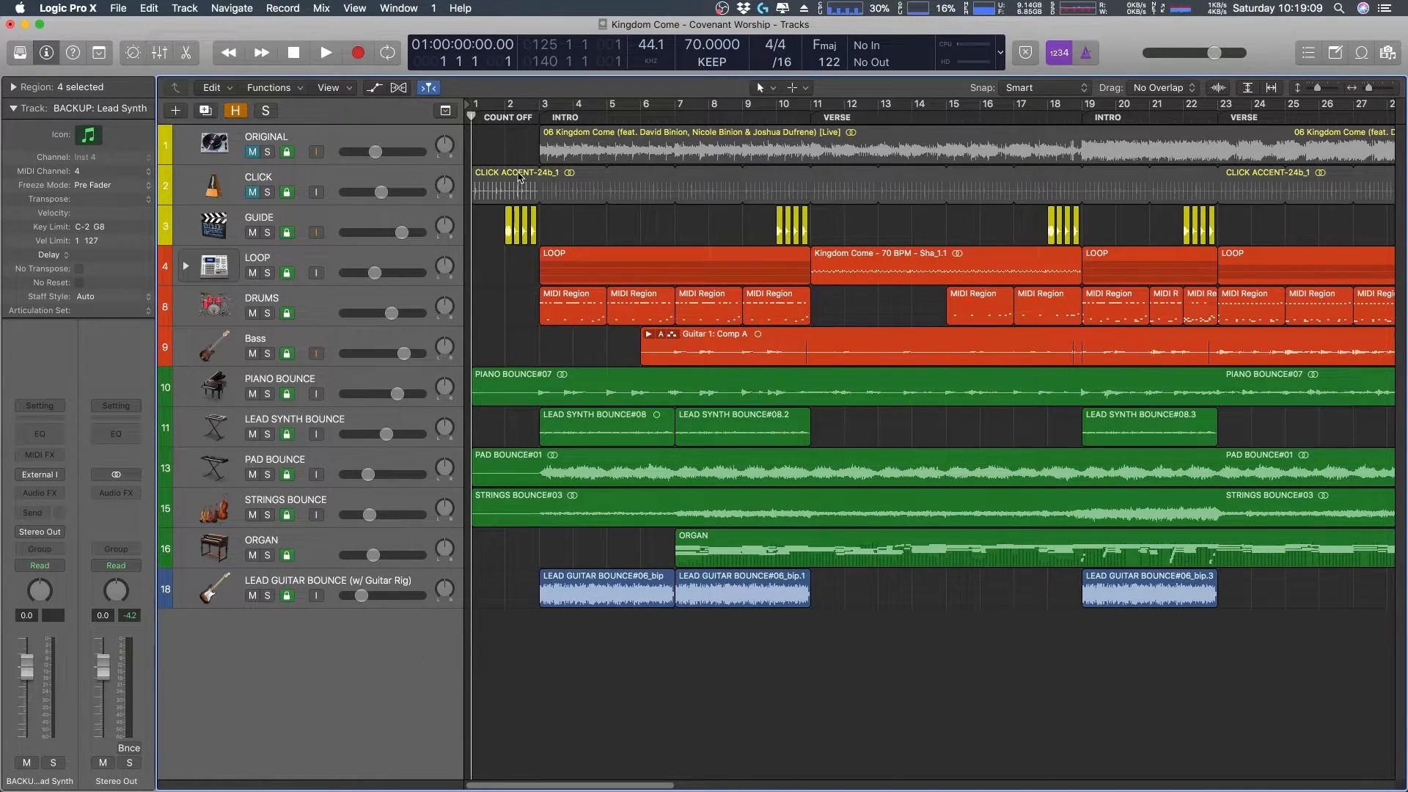
# - Place the playhead at bar 3 and create one software instrument track with Kontakt 5, keeping the Library closed
pyautogui.click(540, 112)
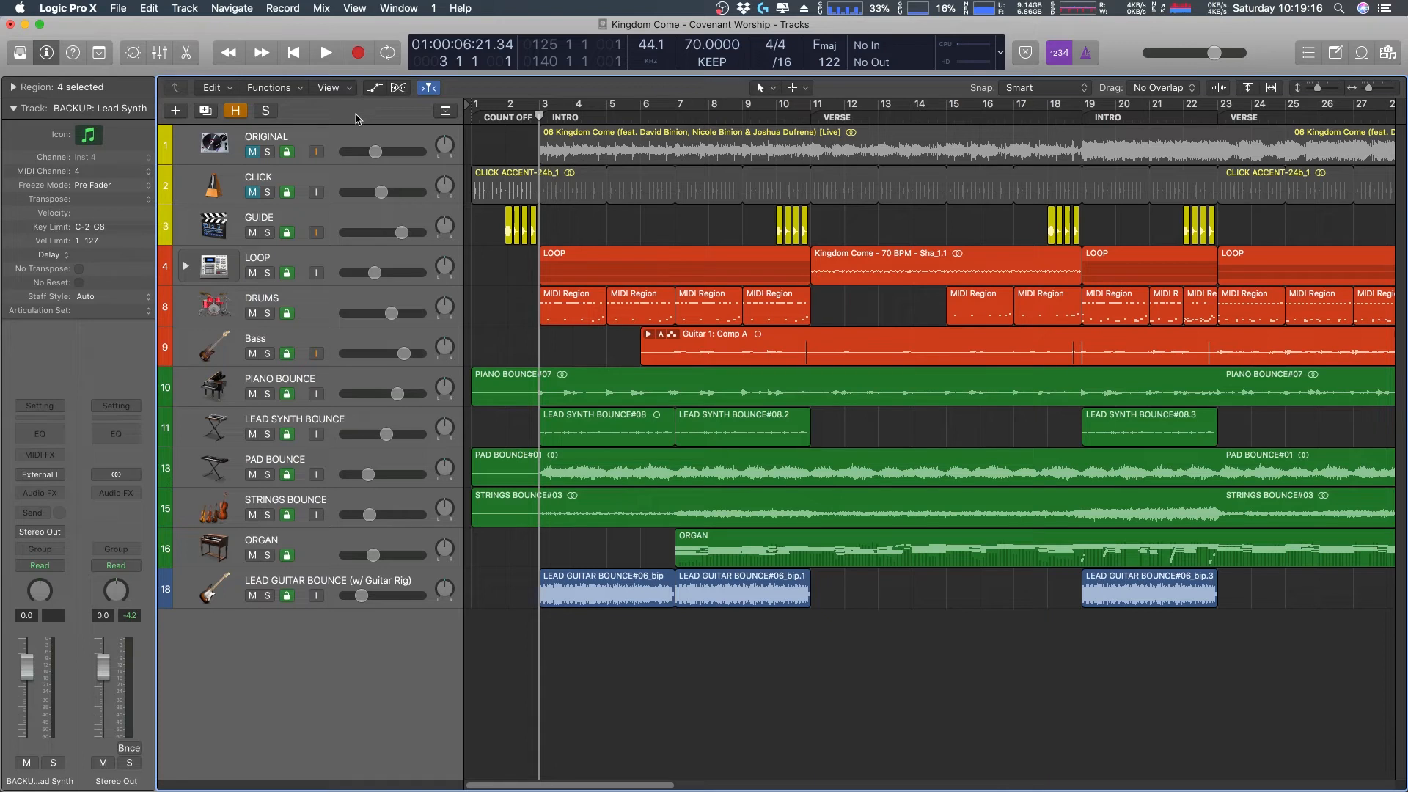
pyautogui.click(176, 110)
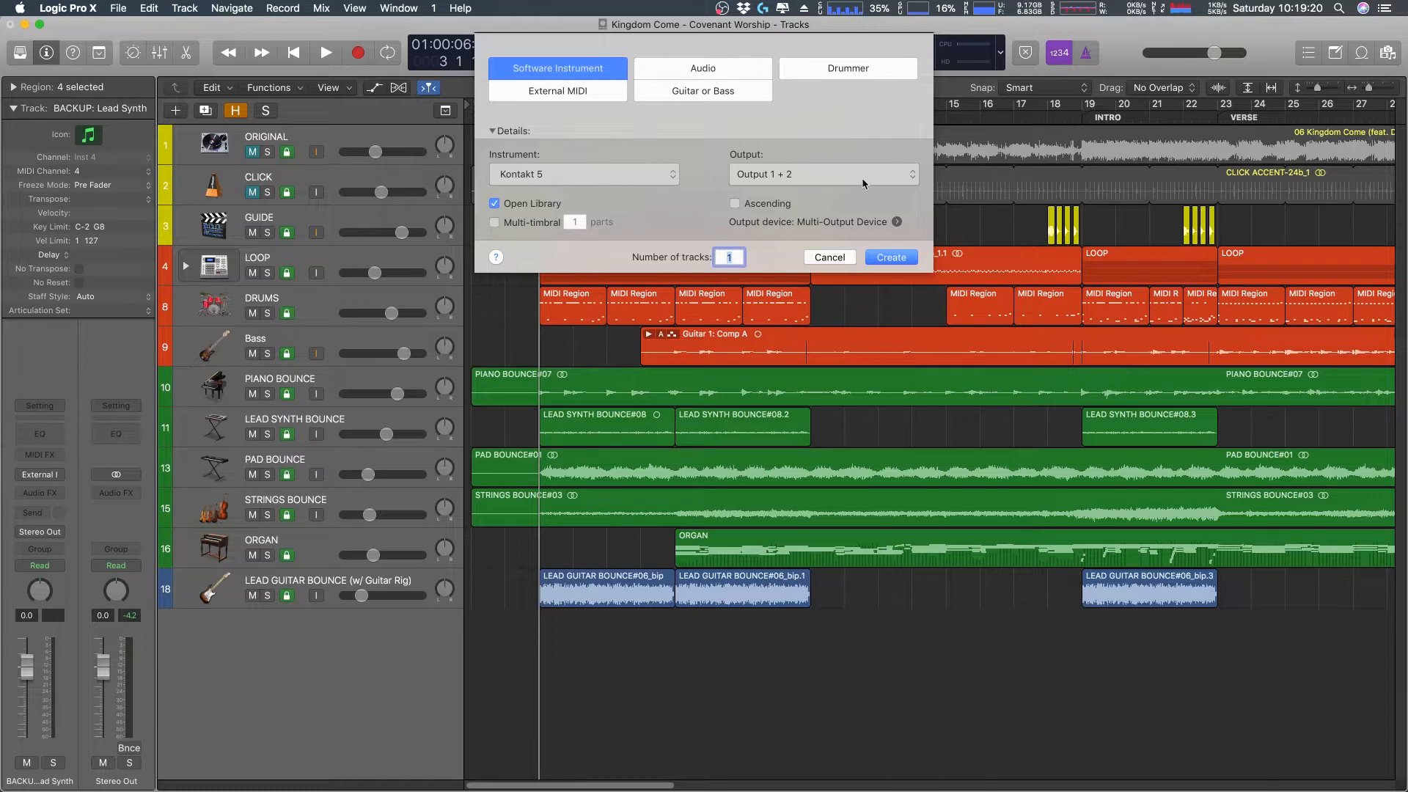
pyautogui.click(909, 256)
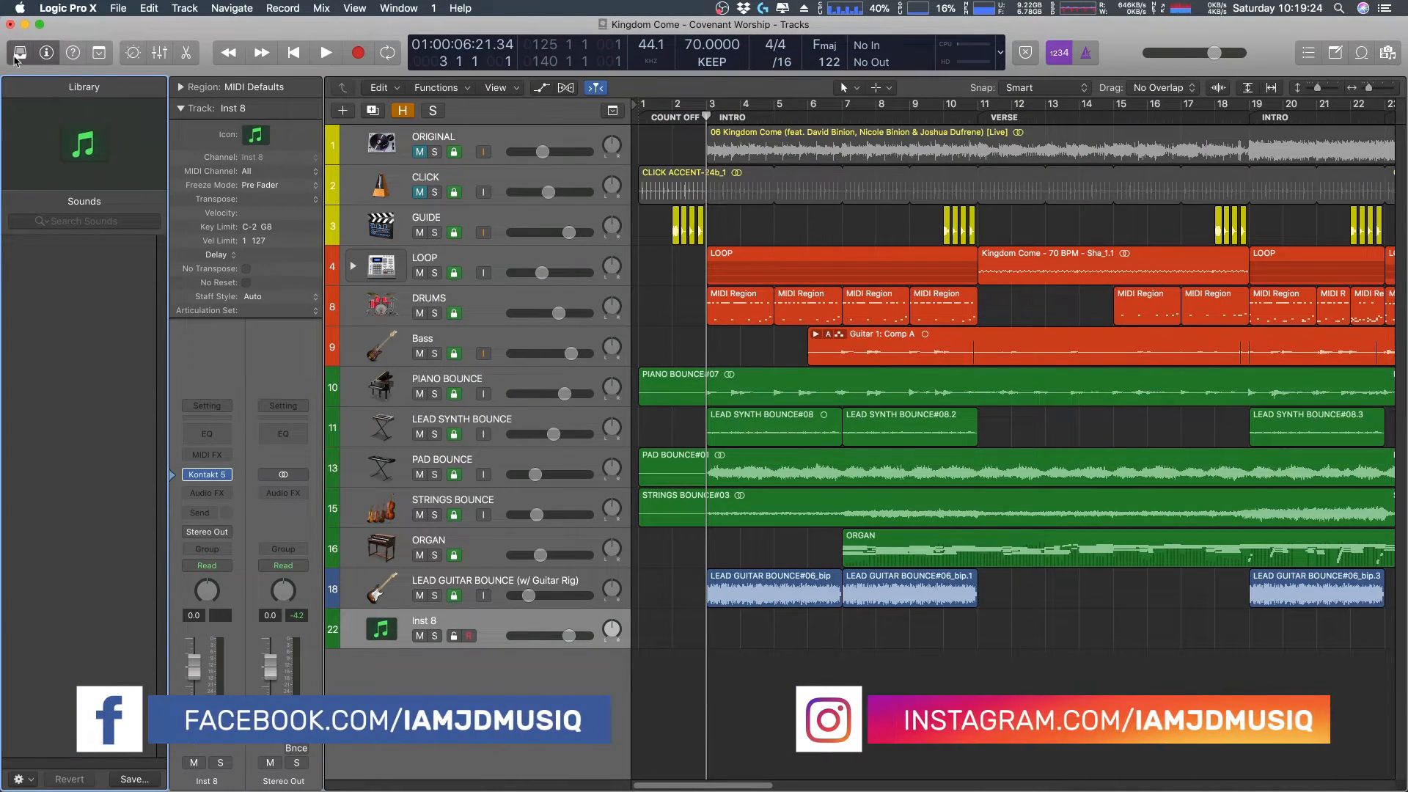
pyautogui.press('y')
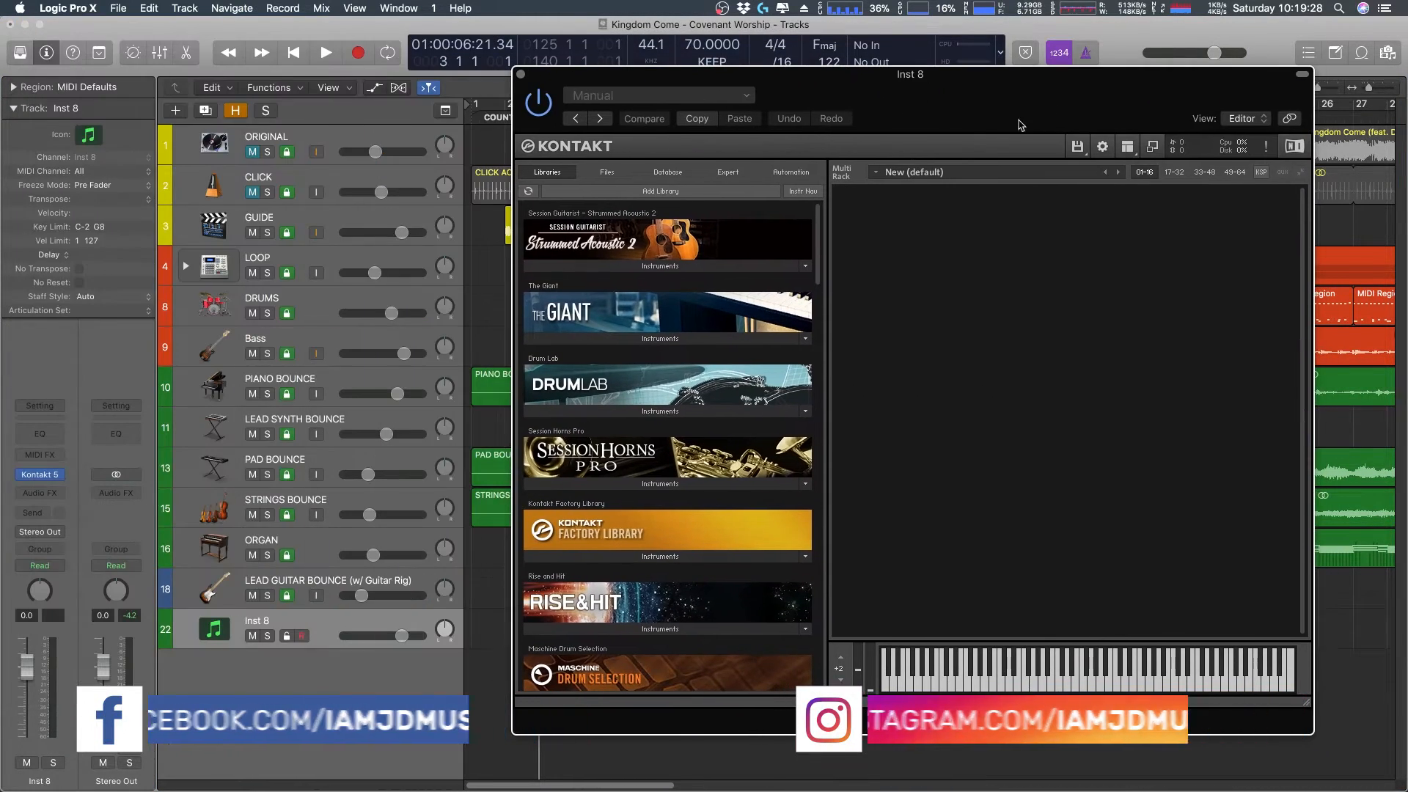
# - Load the Strummed Acoustic 2 - 6-String instrument from the Session Guitarist library into Kontakt
pyautogui.click(630, 267)
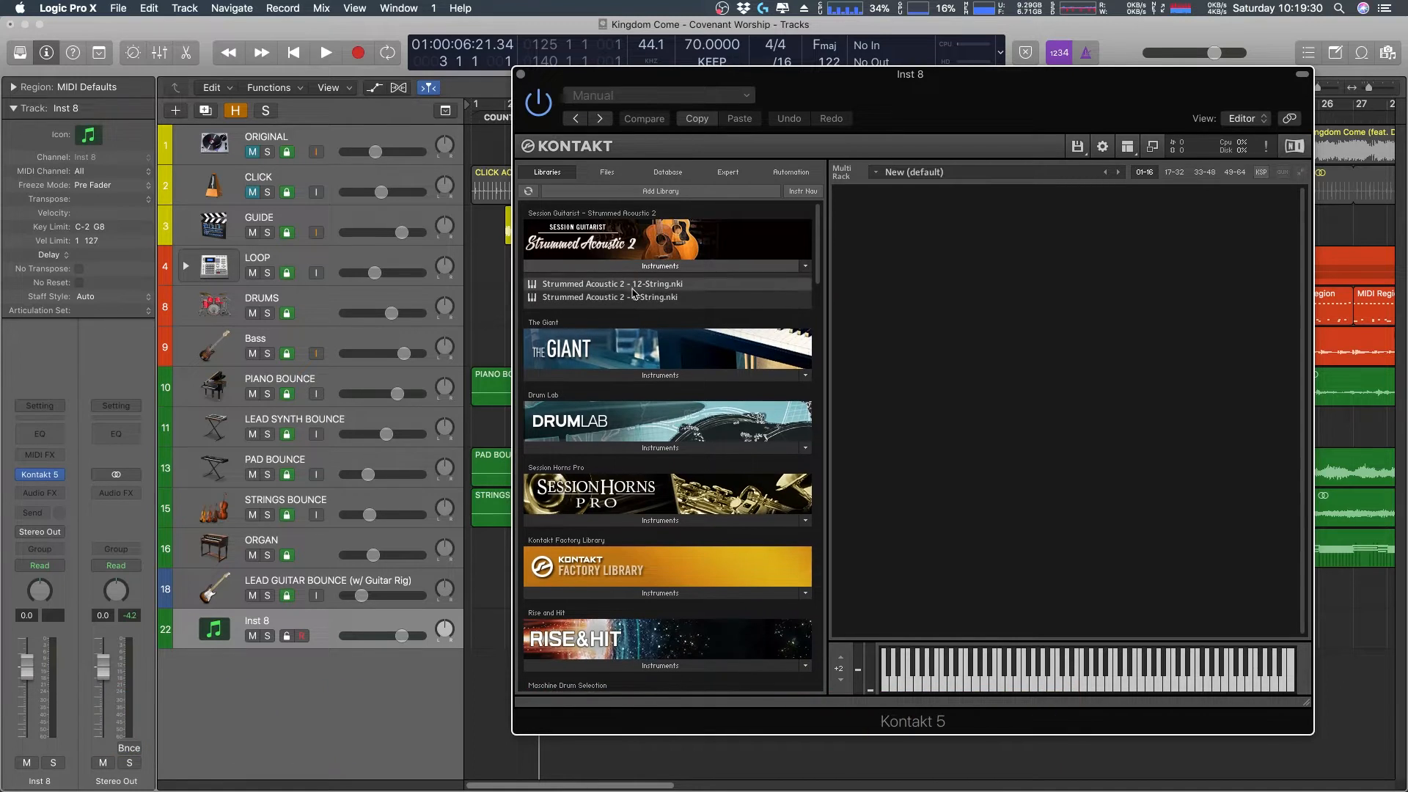
pyautogui.doubleClick(634, 297)
pyautogui.moveTo(972, 98); pyautogui.dragTo(776, 59)
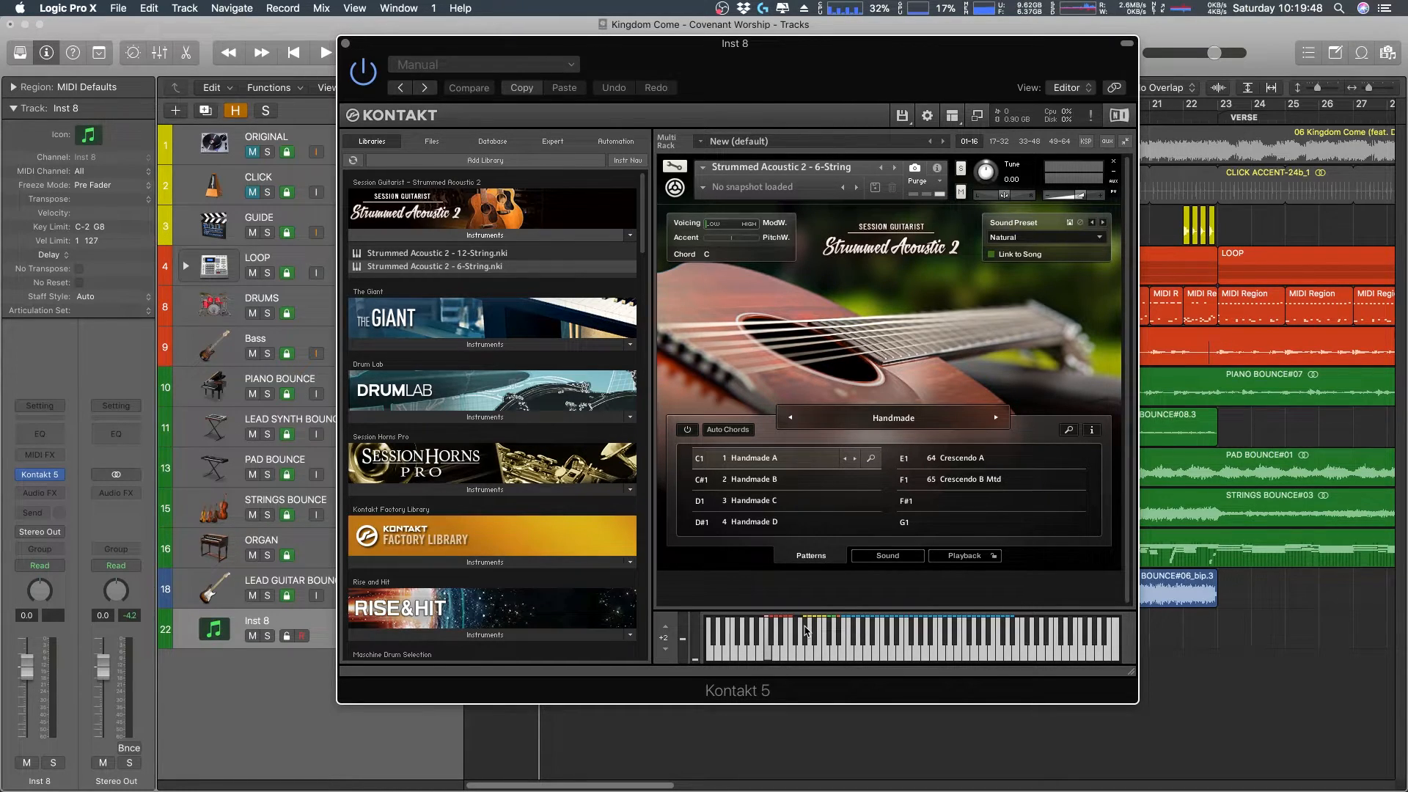
# - Audition a few notes of the 6-string guitar on Kontakt's virtual keyboard
pyautogui.click(807, 631)
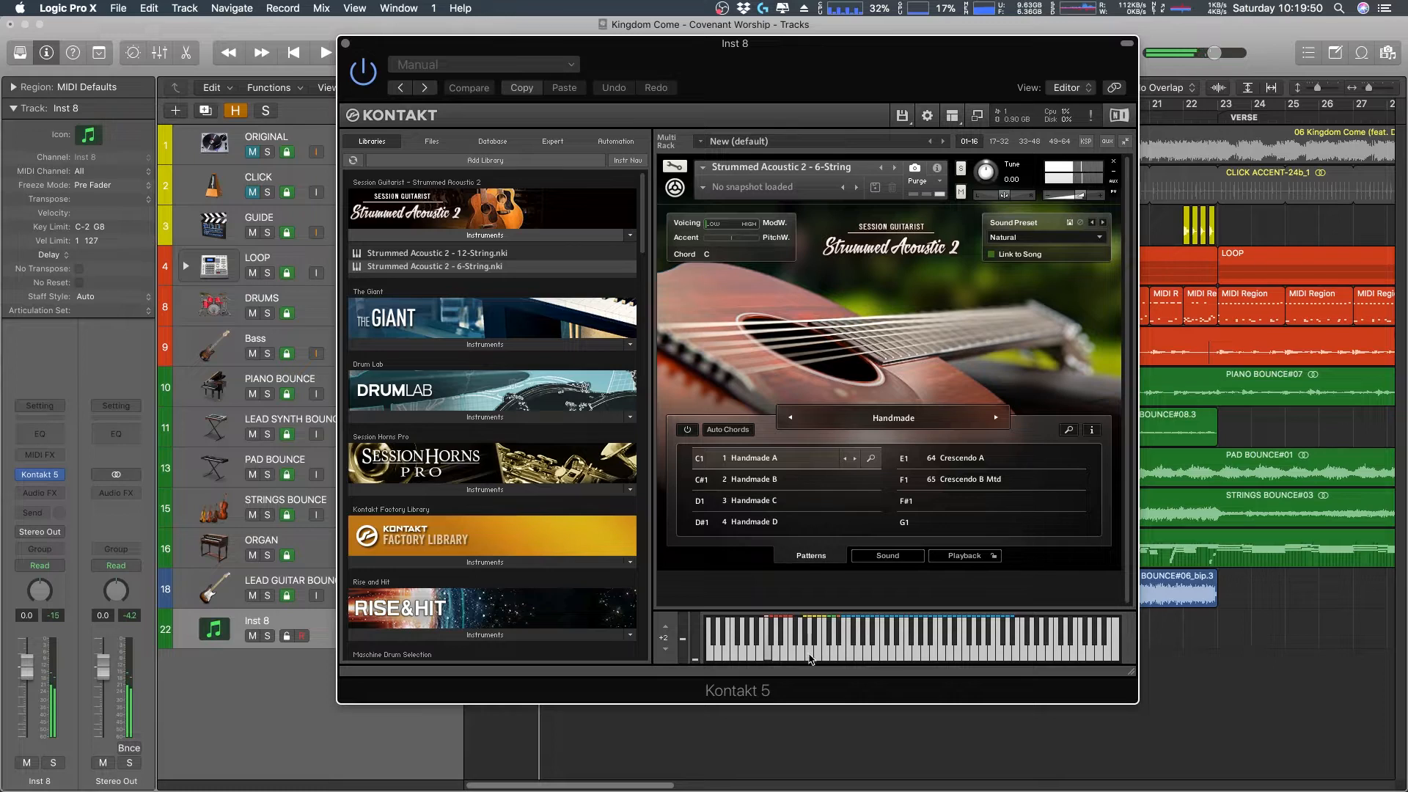
pyautogui.click(825, 638)
pyautogui.click(831, 639)
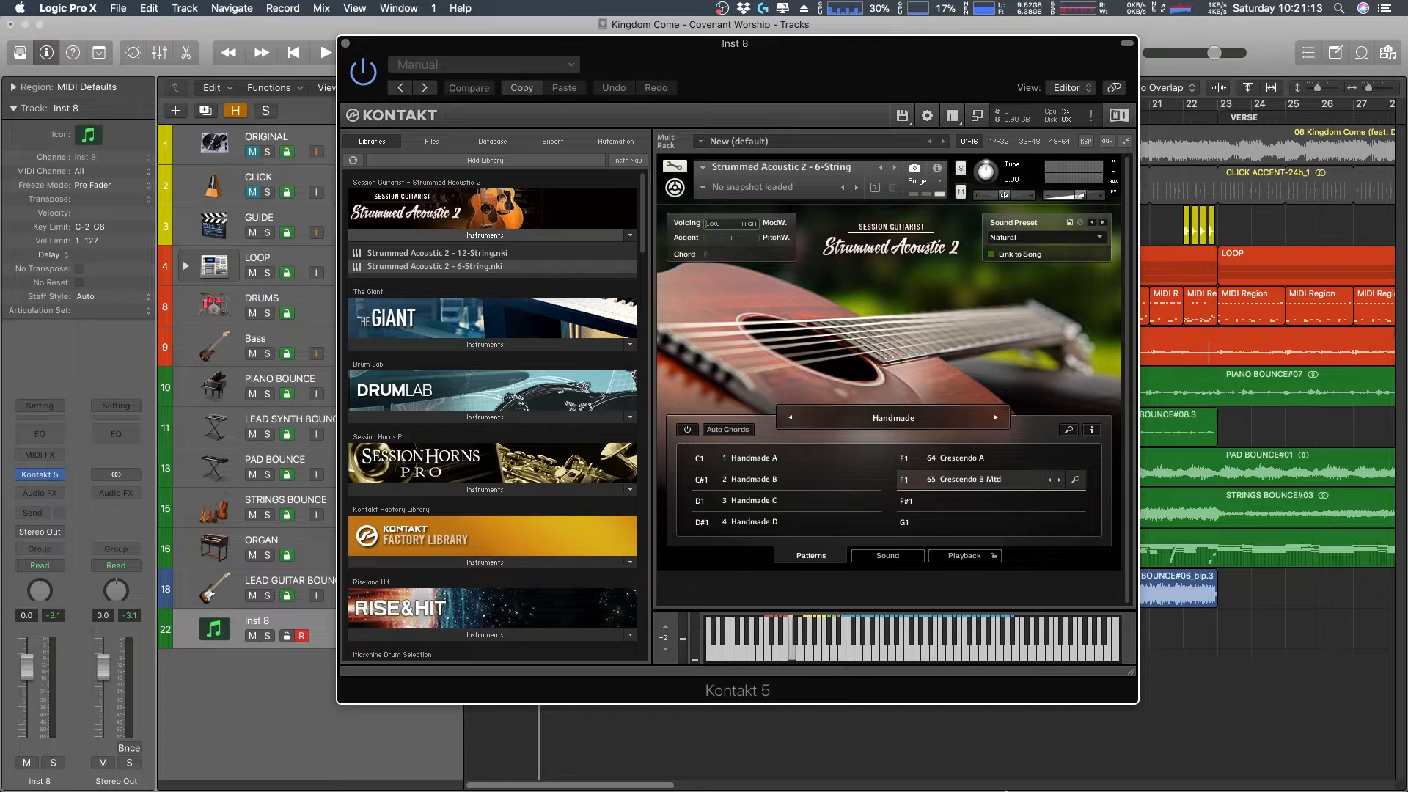
# - Switch to Stickies, add the lines "16th Notes:" and "16th Crescendo:" to the note, and return to Kontakt
pyautogui.moveTo(880, 44); pyautogui.dragTo(1064, 48)
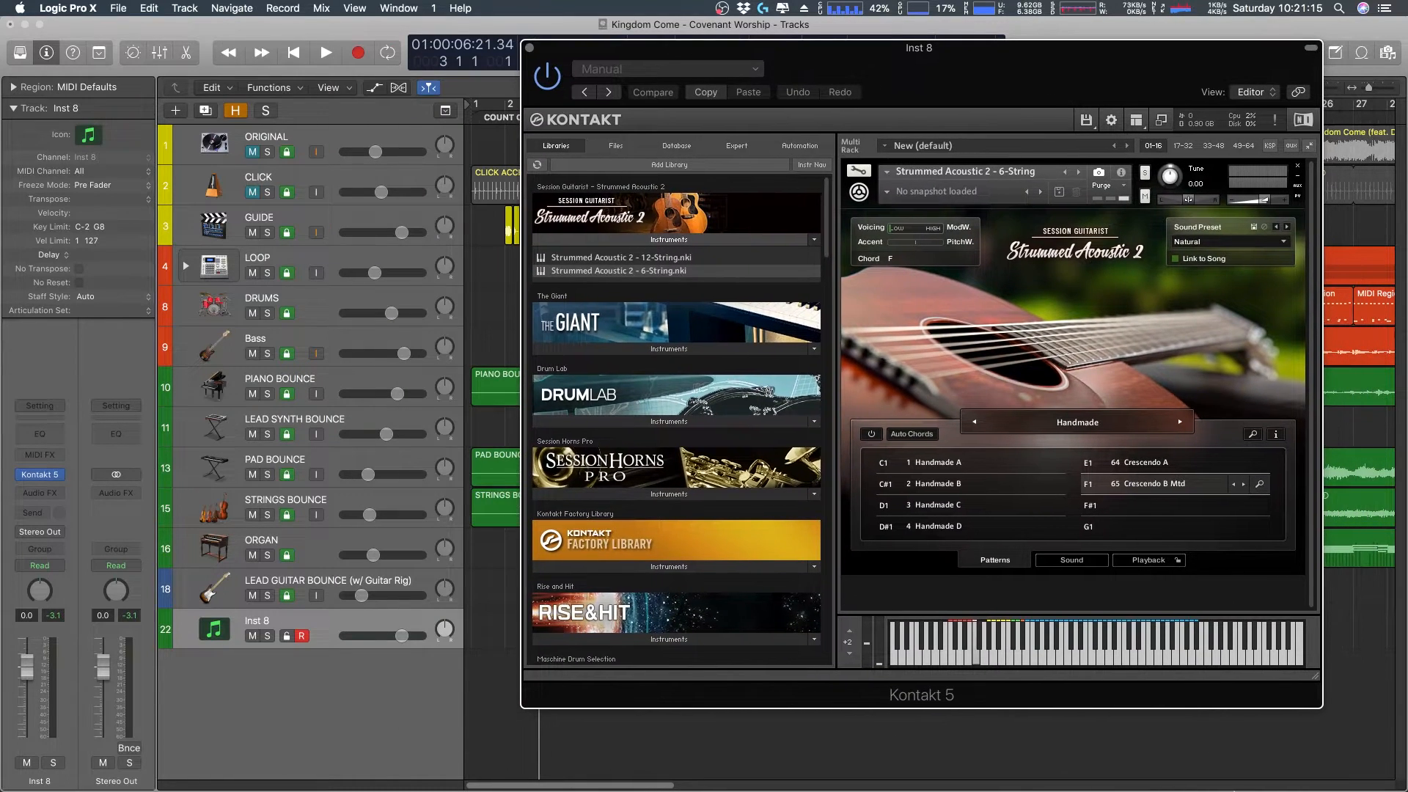
pyautogui.click(1172, 763)
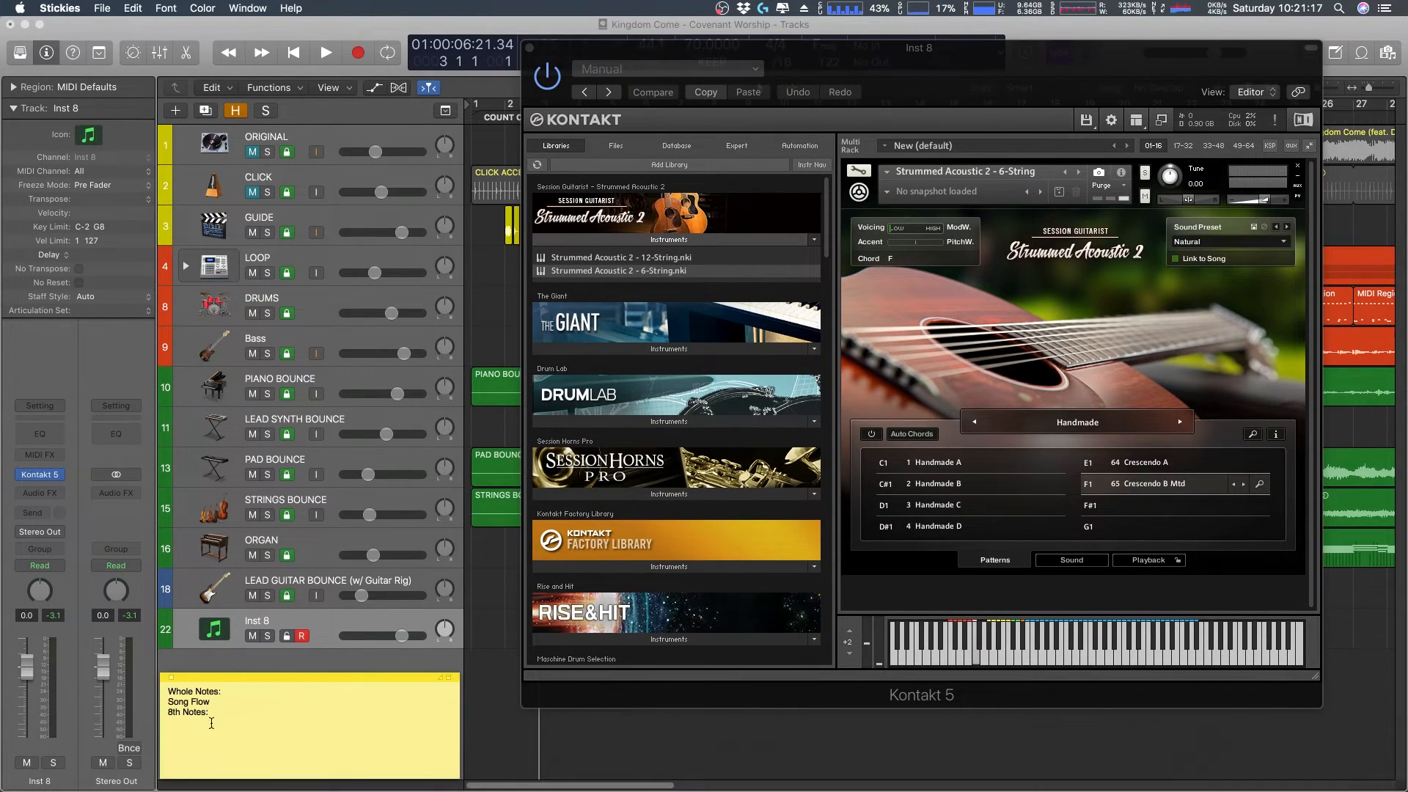
pyautogui.moveTo(167, 692); pyautogui.dragTo(259, 734)
pyautogui.click(260, 734)
pyautogui.write('16th Notes:')
pyautogui.press('Return')
pyautogui.write('16th Crescendo')
pyautogui.click(951, 338)
pyautogui.moveTo(989, 79); pyautogui.dragTo(865, 69)
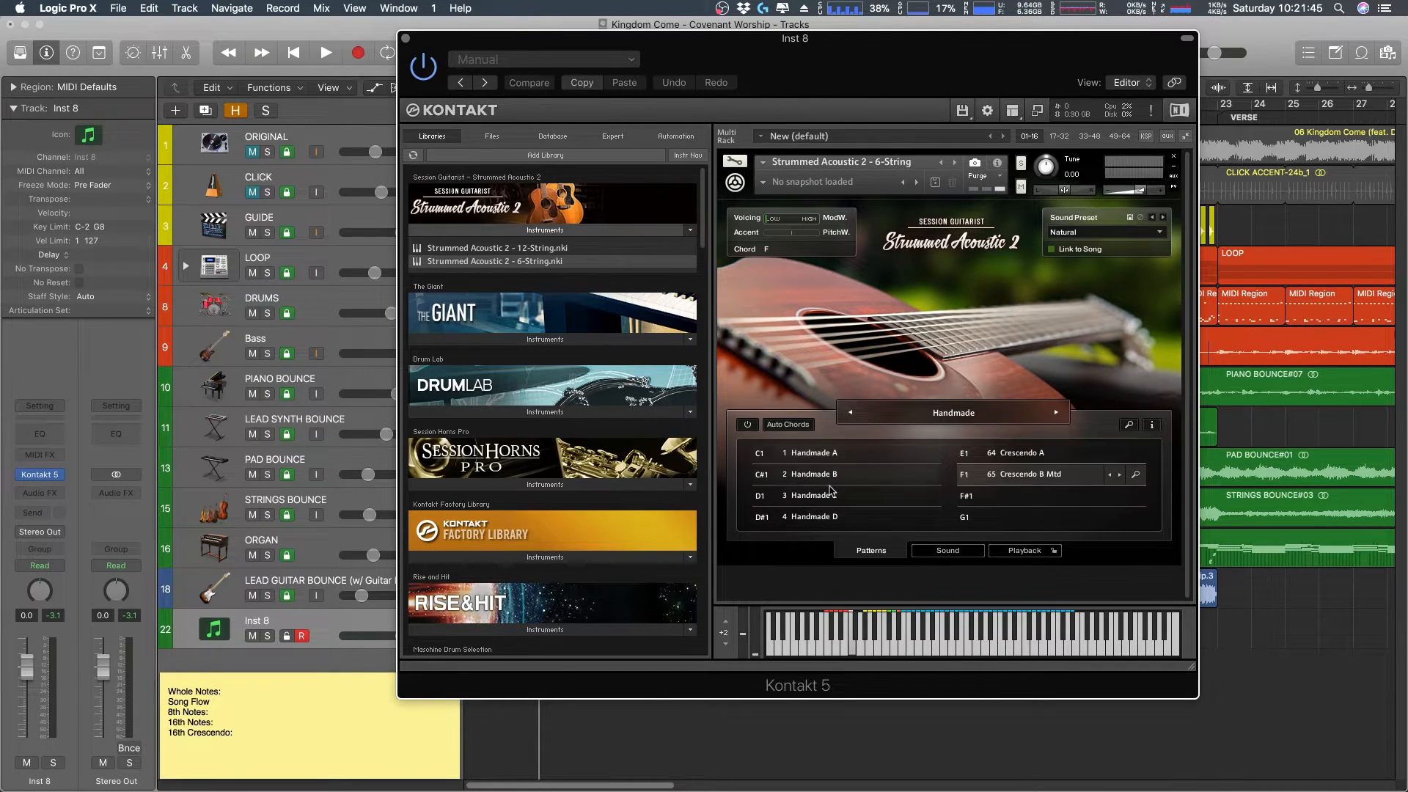
pyautogui.click(205, 693)
pyautogui.moveTo(222, 692); pyautogui.dragTo(165, 702)
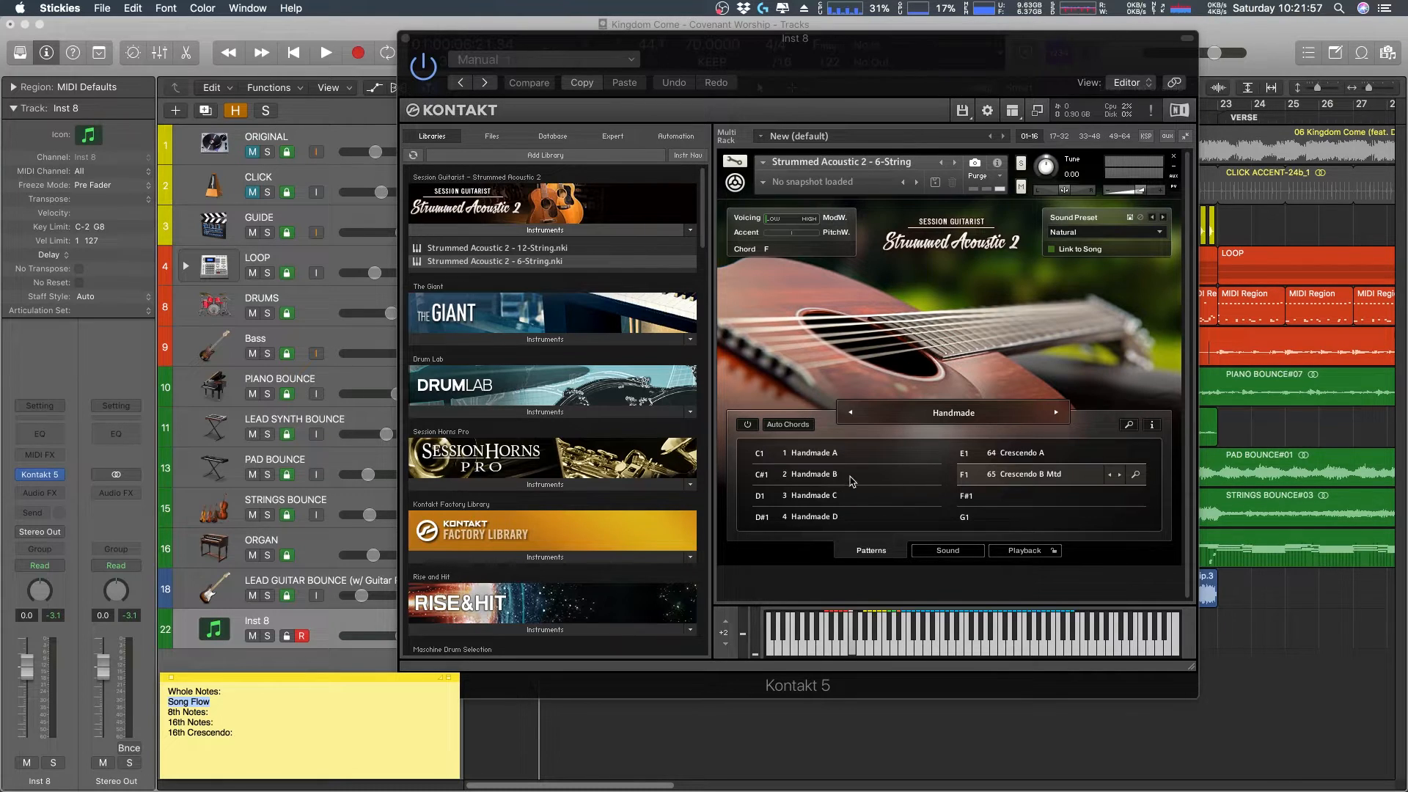
pyautogui.click(928, 475)
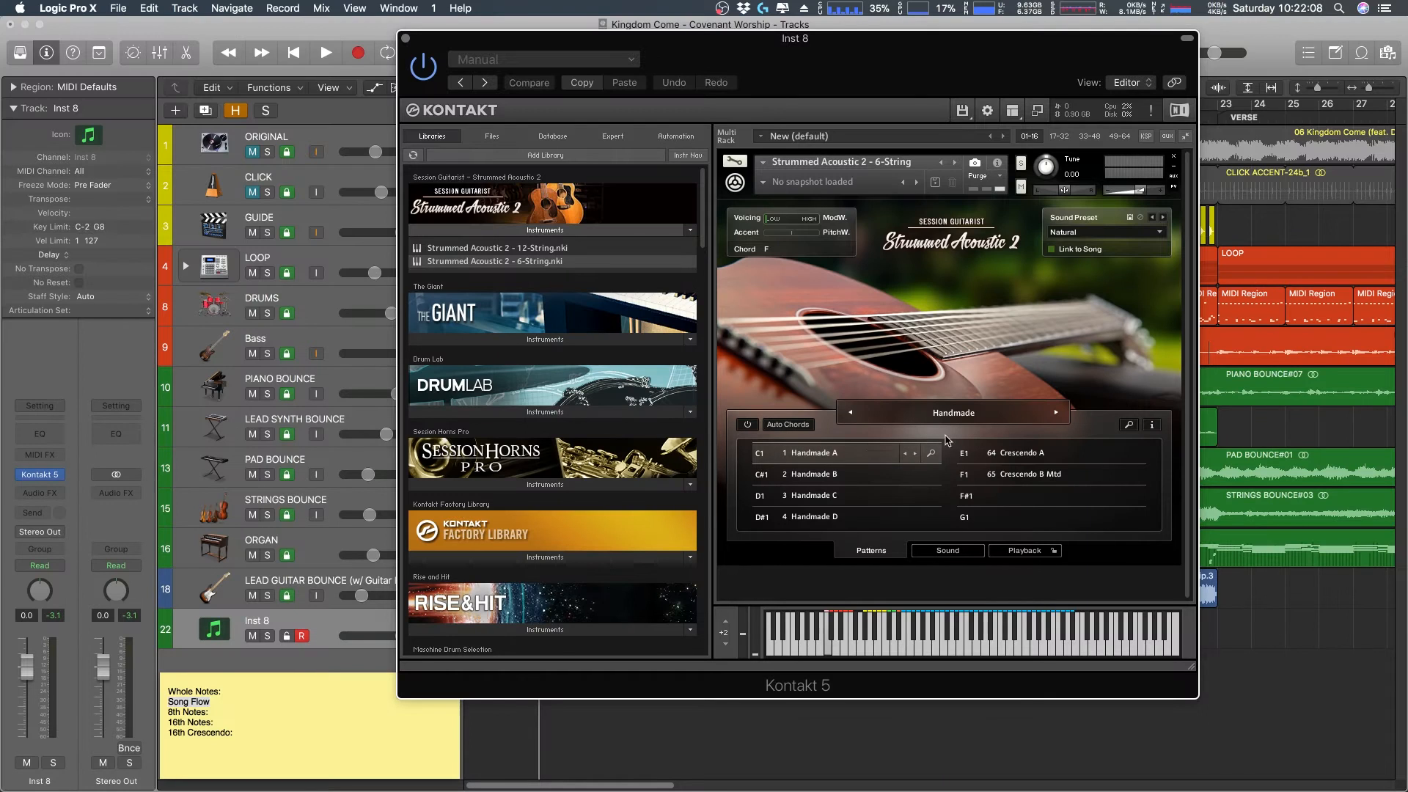
# - Clear all pattern slots of the guitar instrument through its song browser
pyautogui.click(957, 415)
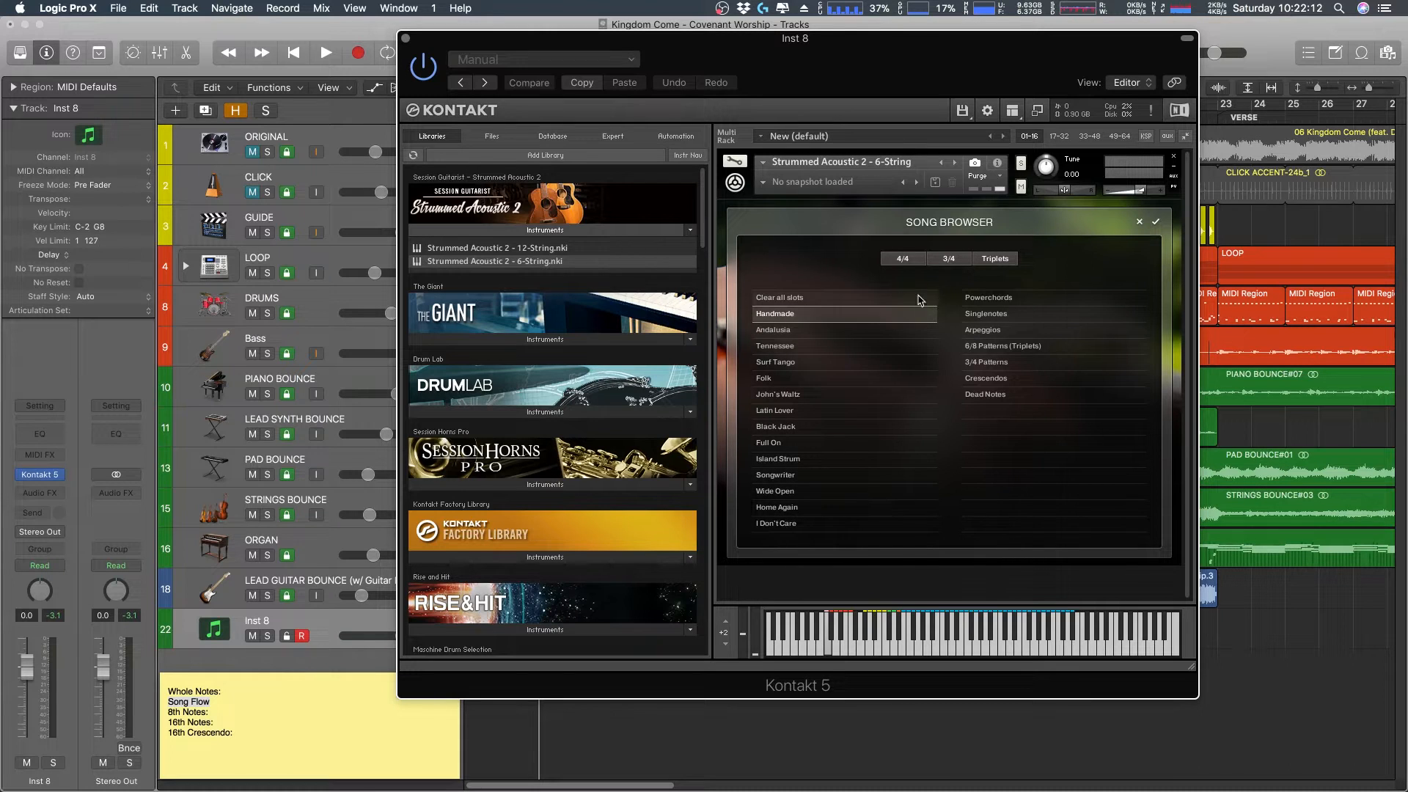
pyautogui.click(794, 298)
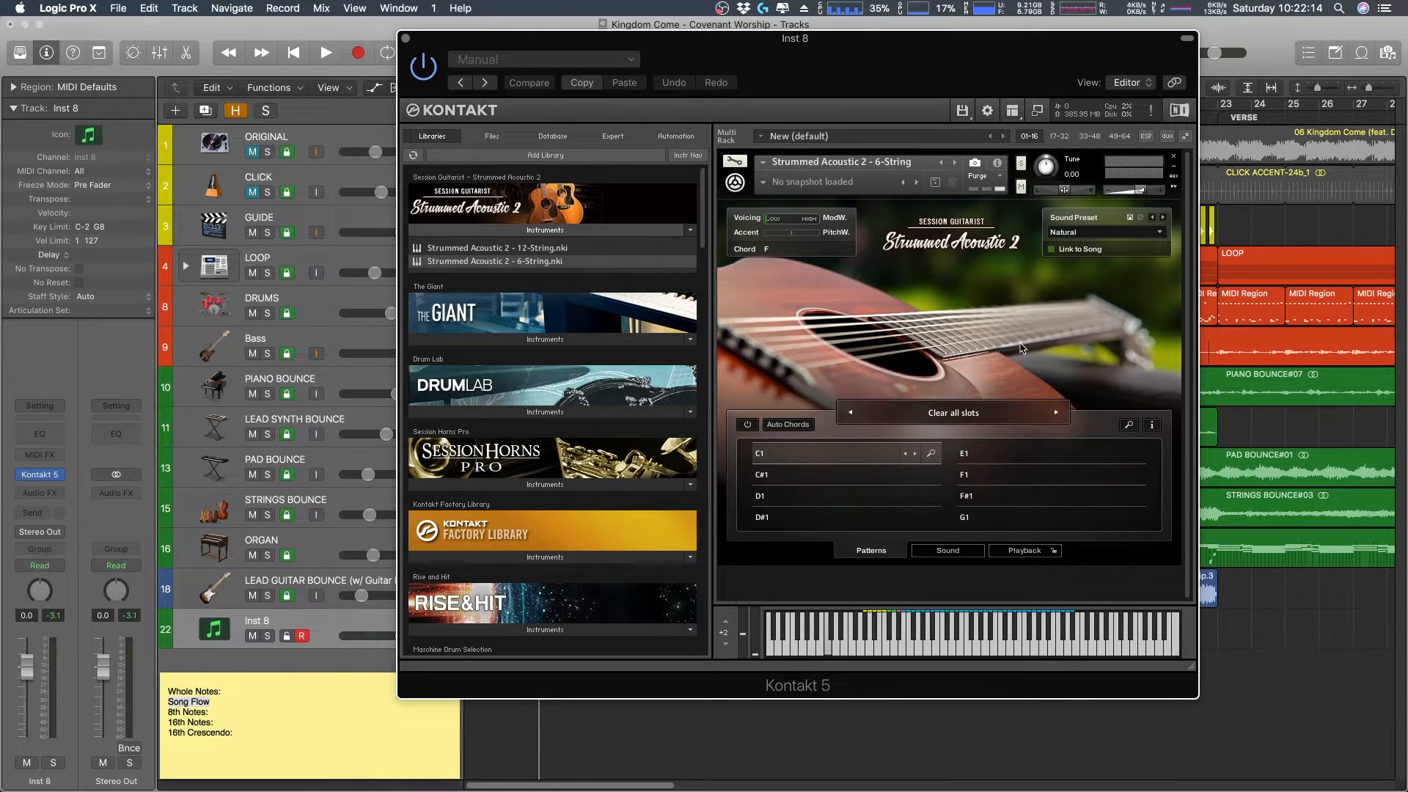
pyautogui.click(967, 412)
pyautogui.click(890, 298)
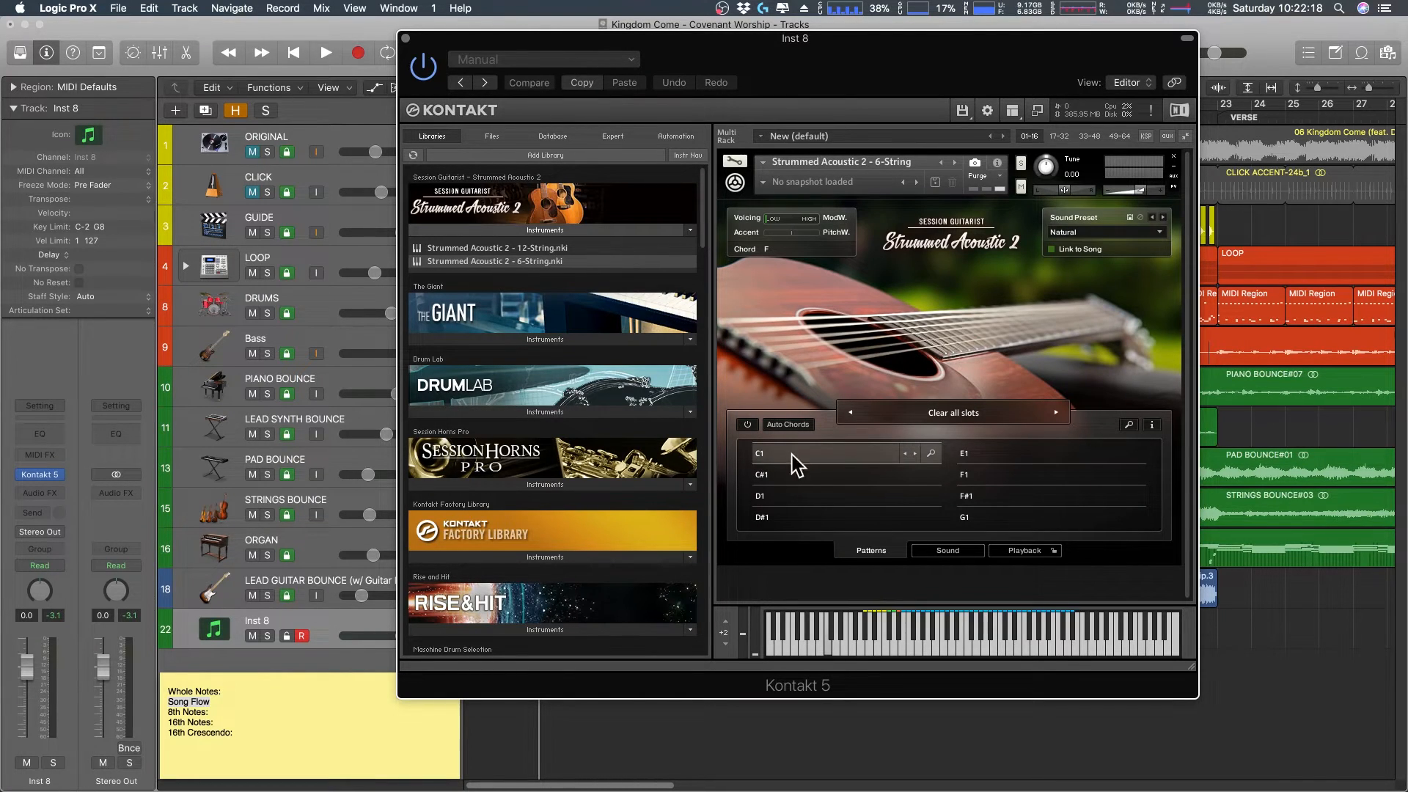
# - Add "C1" after "Whole Notes:" in the sticky note and return to Kontakt
pyautogui.click(180, 695)
pyautogui.moveTo(168, 691); pyautogui.dragTo(222, 692)
pyautogui.press('Right')
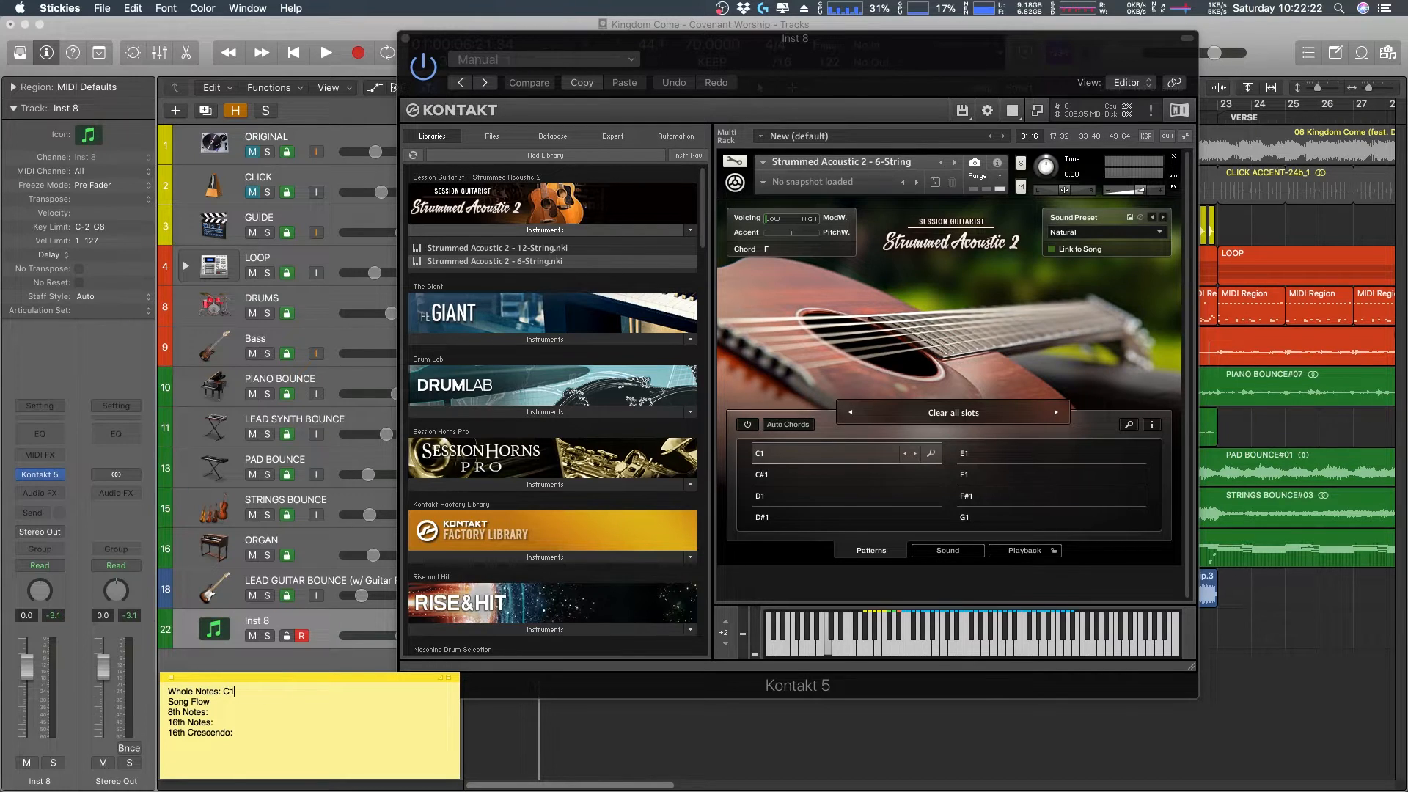
pyautogui.click(888, 387)
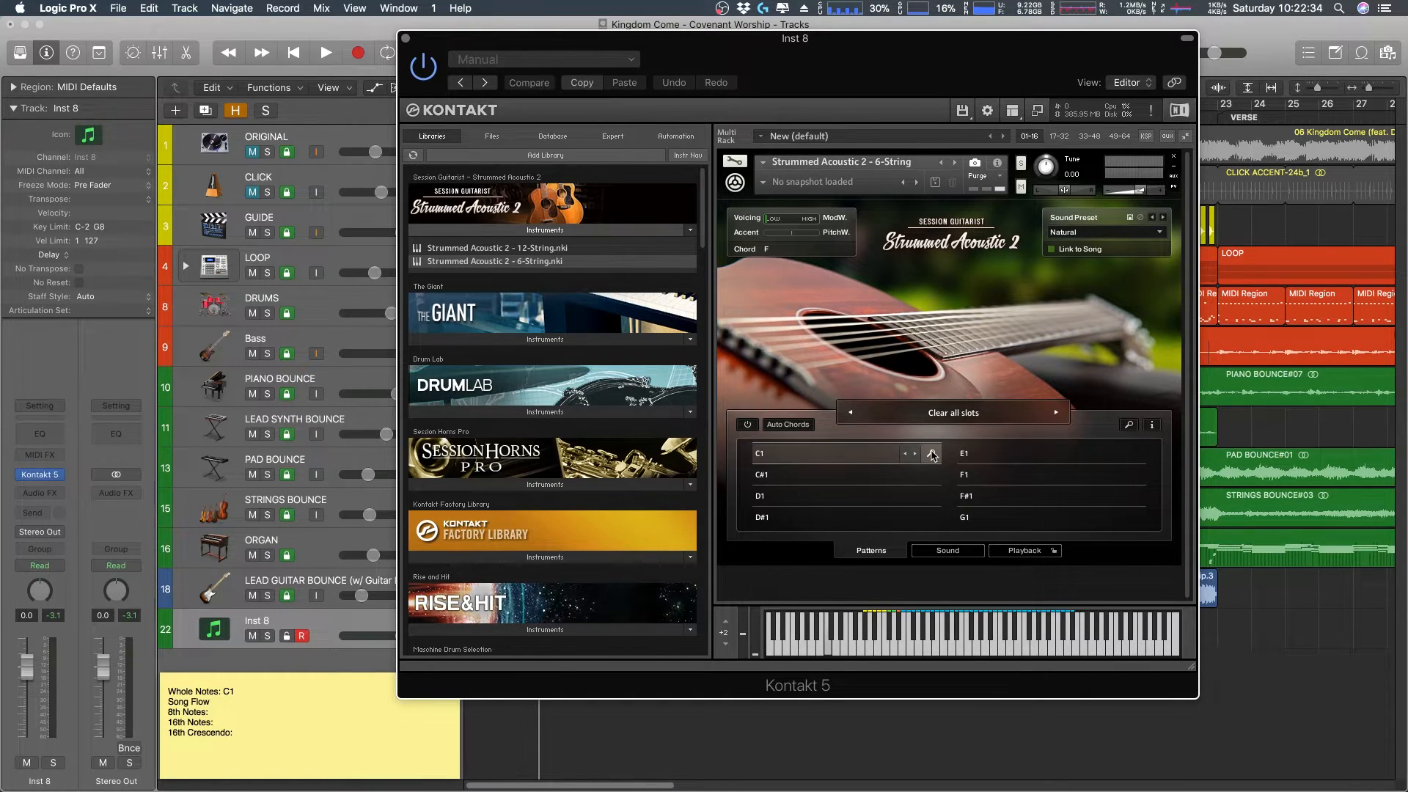
# - Assign pattern 4 Handmade D to slot C1, using a rhythm search on the first step and the 4/4 filter
pyautogui.click(932, 455)
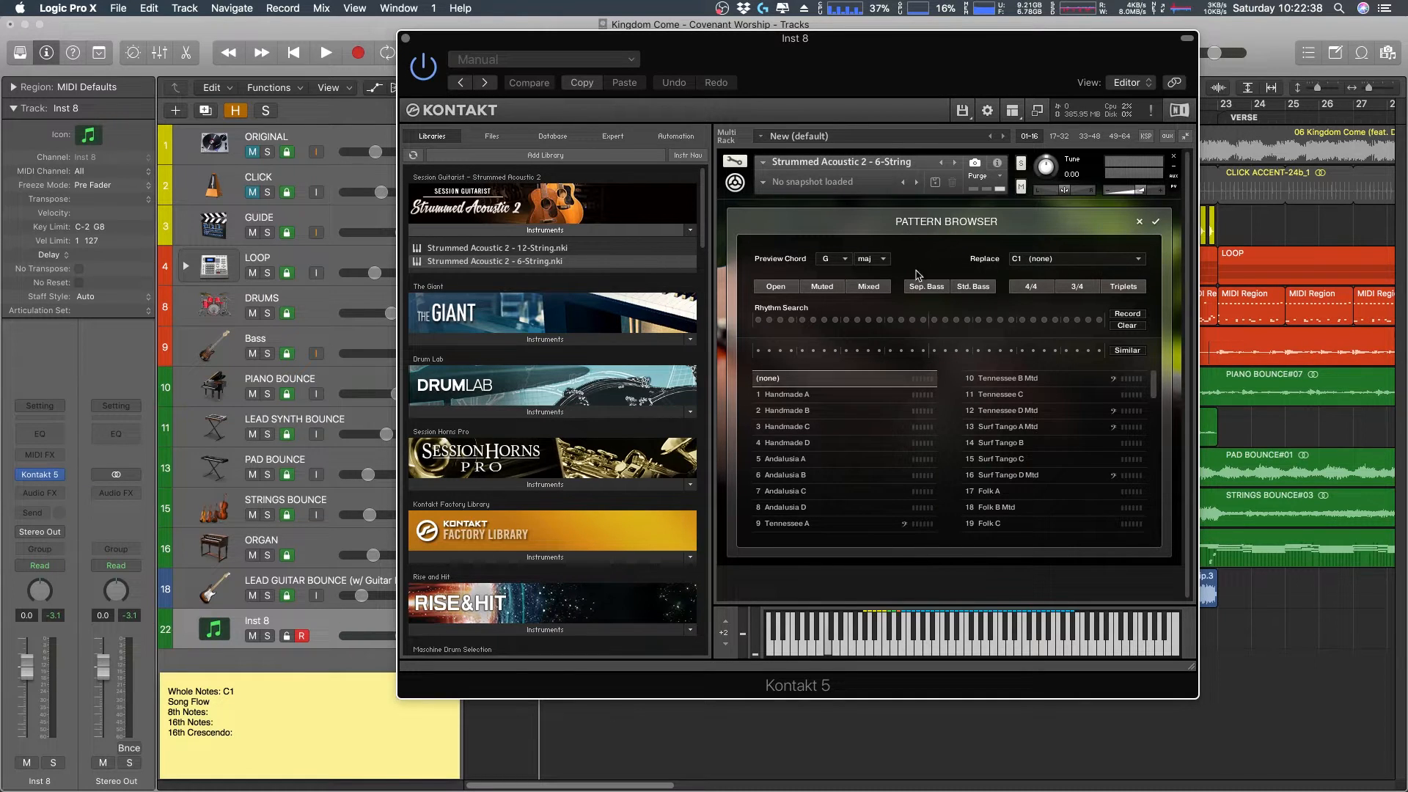
pyautogui.click(1138, 220)
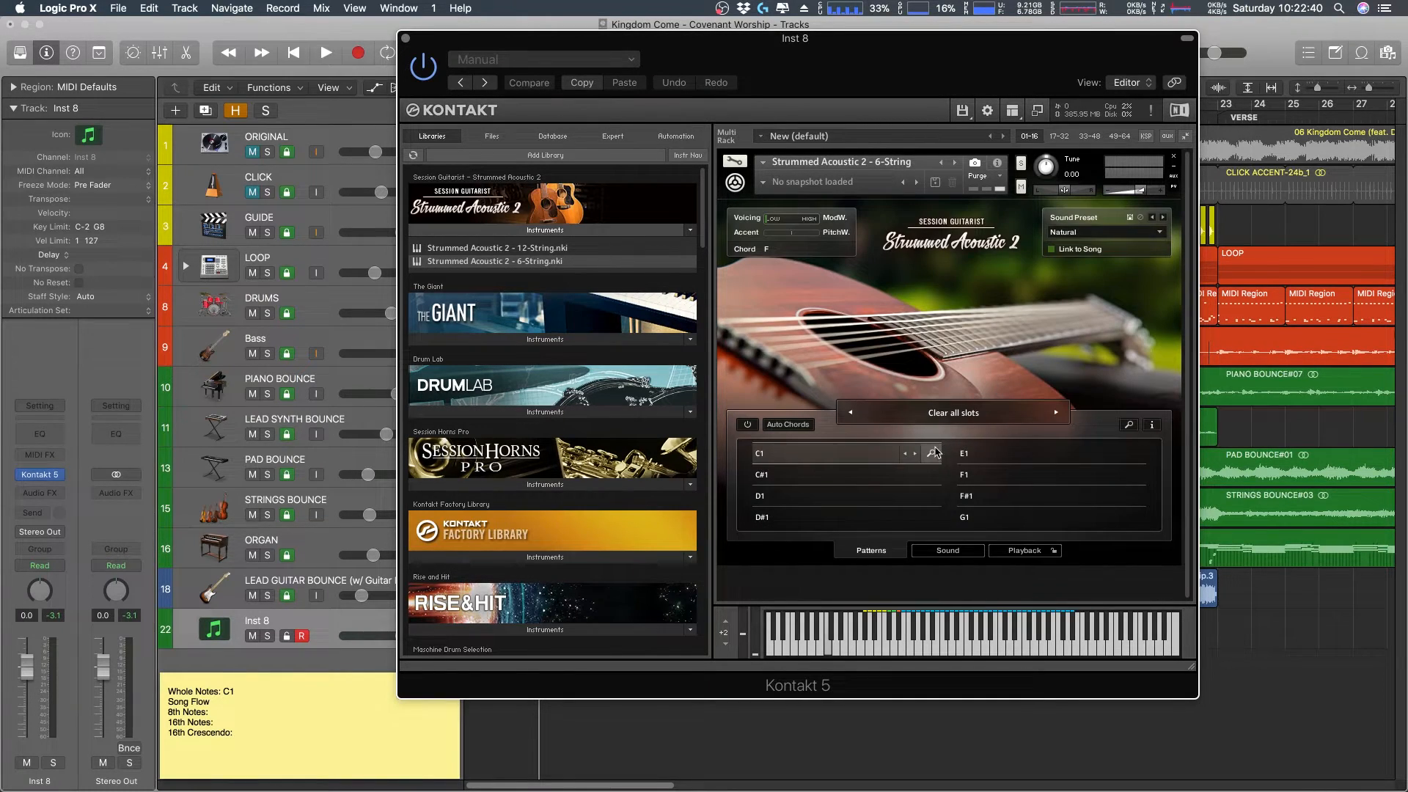
pyautogui.click(932, 455)
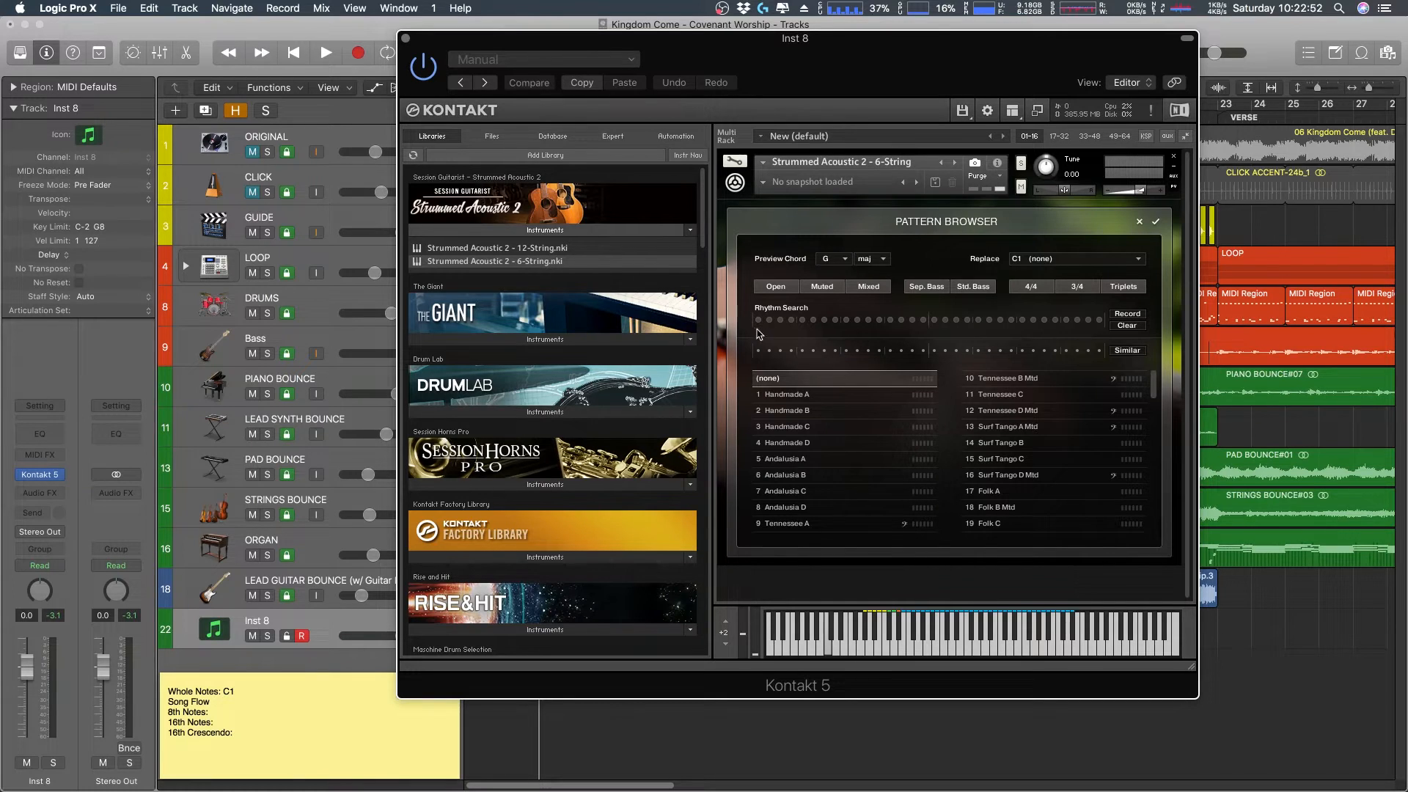
pyautogui.click(759, 320)
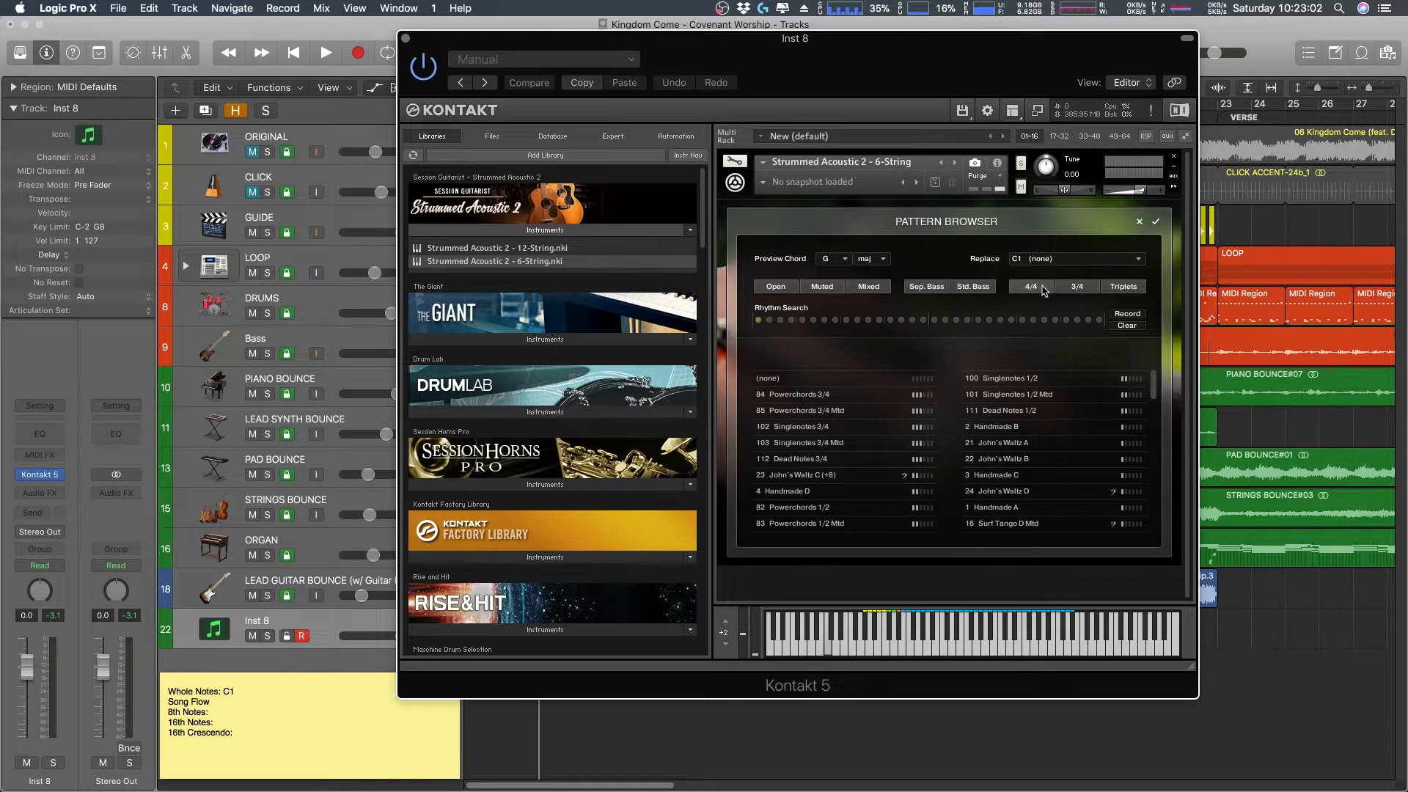
pyautogui.click(1030, 287)
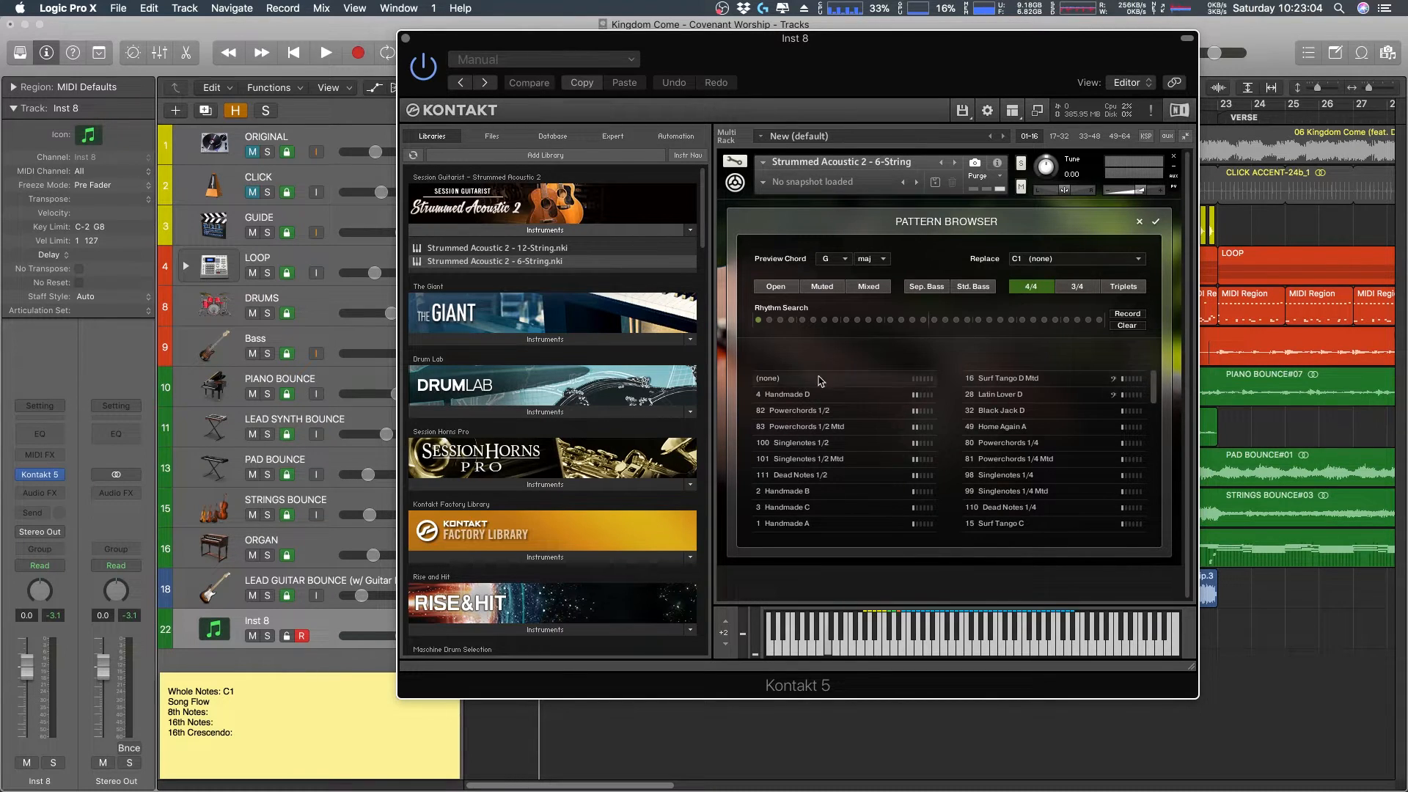
pyautogui.click(791, 401)
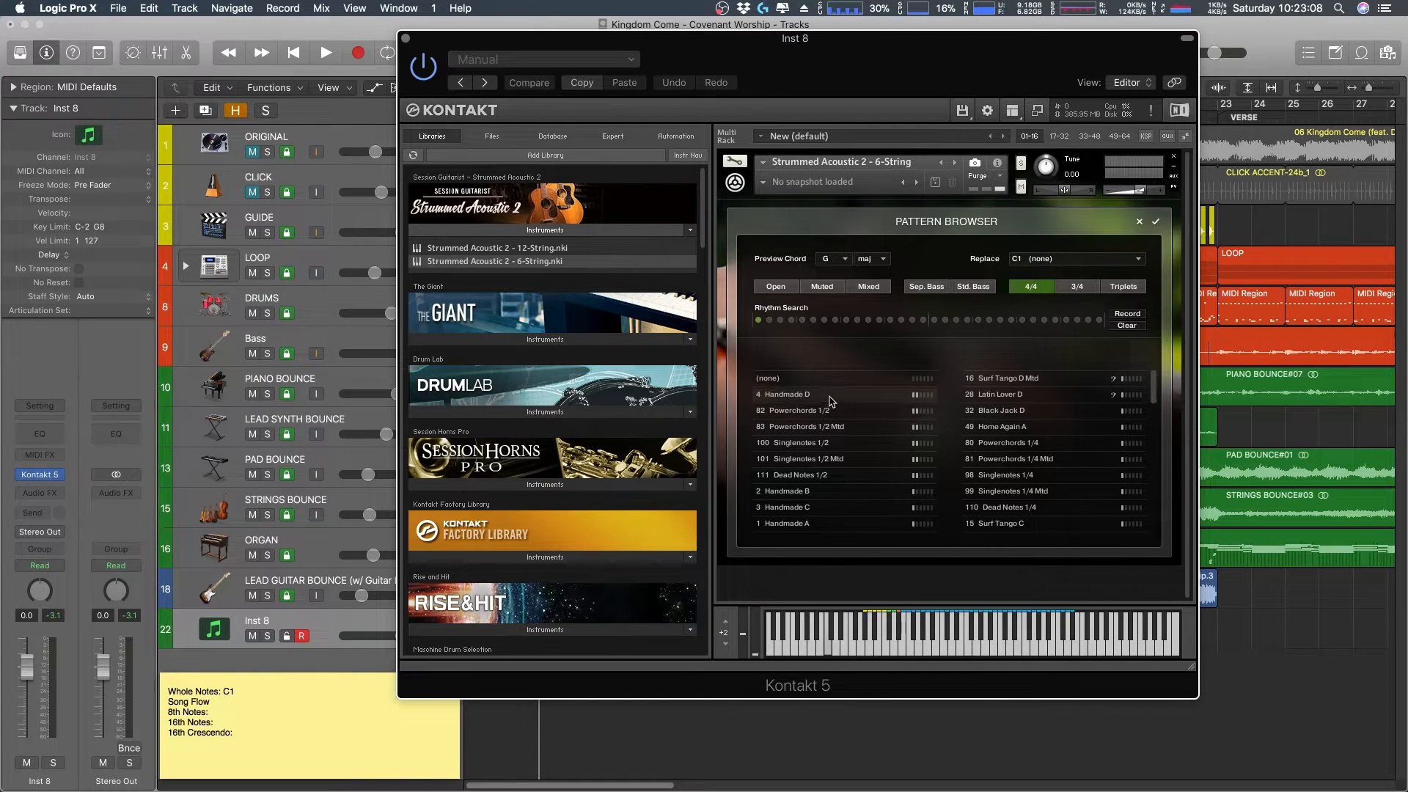
pyautogui.click(836, 402)
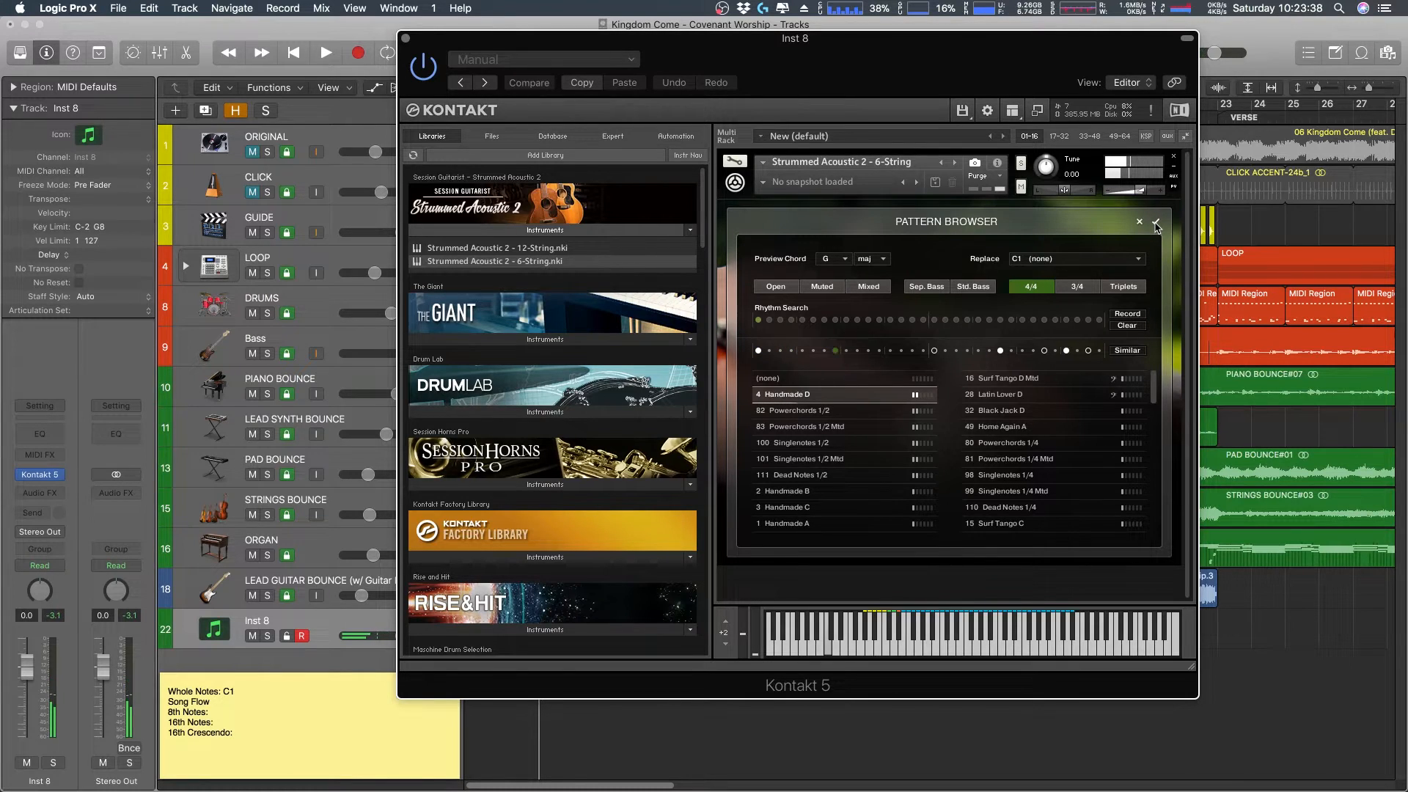
pyautogui.click(1155, 224)
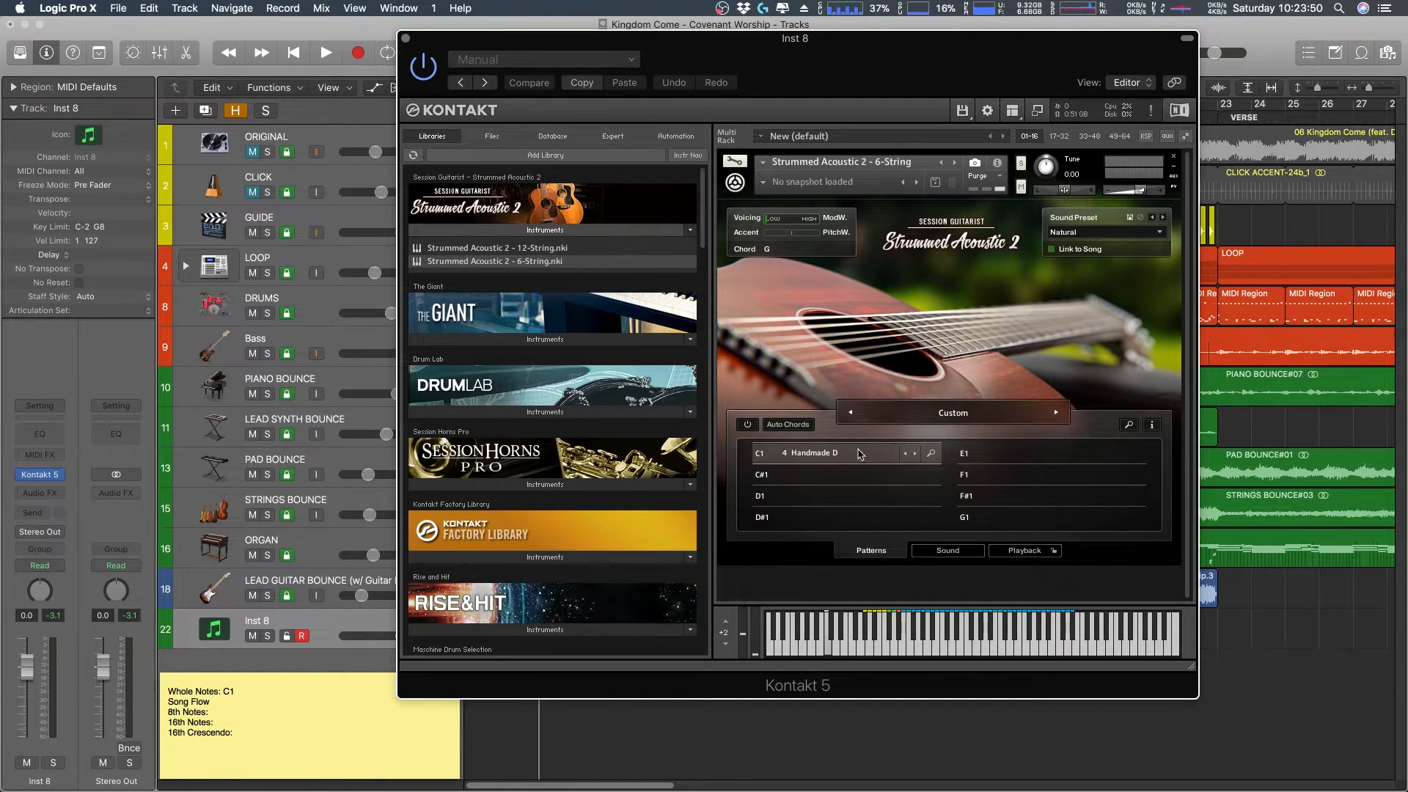
# - Shorten the C1 pattern to end step 16 and close its pattern settings
pyautogui.click(1152, 425)
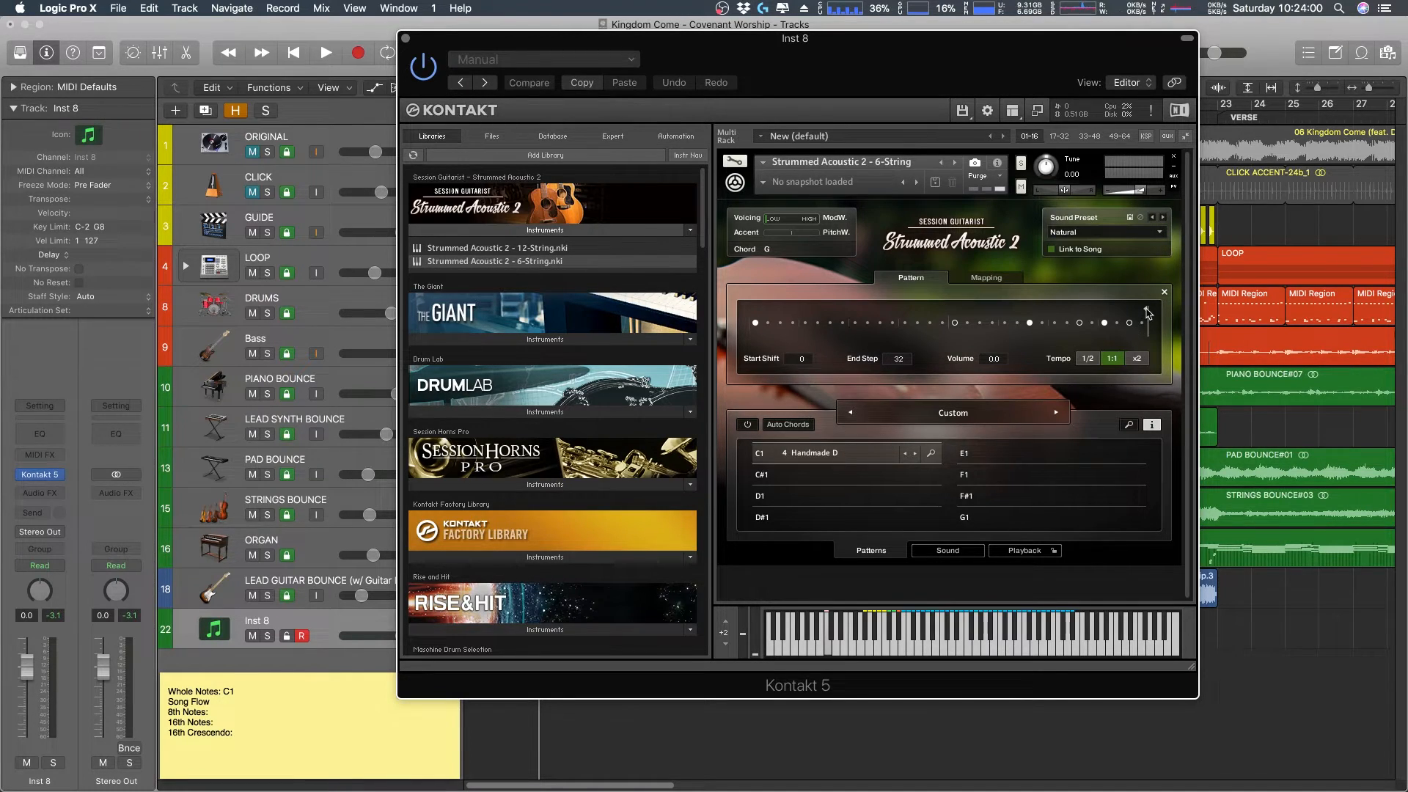
pyautogui.moveTo(1144, 314); pyautogui.dragTo(945, 310)
pyautogui.moveTo(949, 318)
pyautogui.mouseDown()
pyautogui.moveTo(1162, 323)
pyautogui.moveTo(947, 307)
pyautogui.mouseUp()
pyautogui.click(1165, 292)
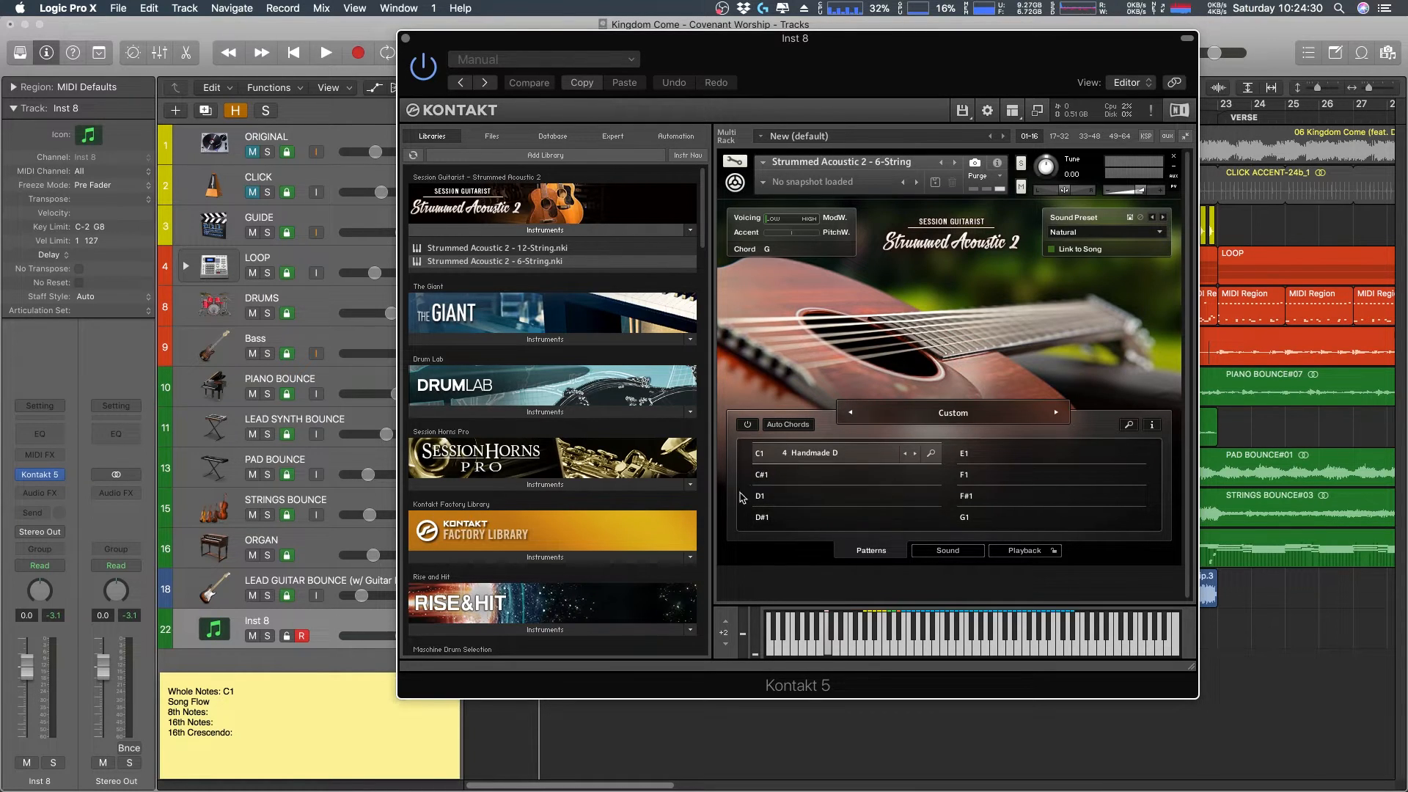
# - Add "D1" after "8th Notes:" in the sticky note and return to Kontakt
pyautogui.click(220, 720)
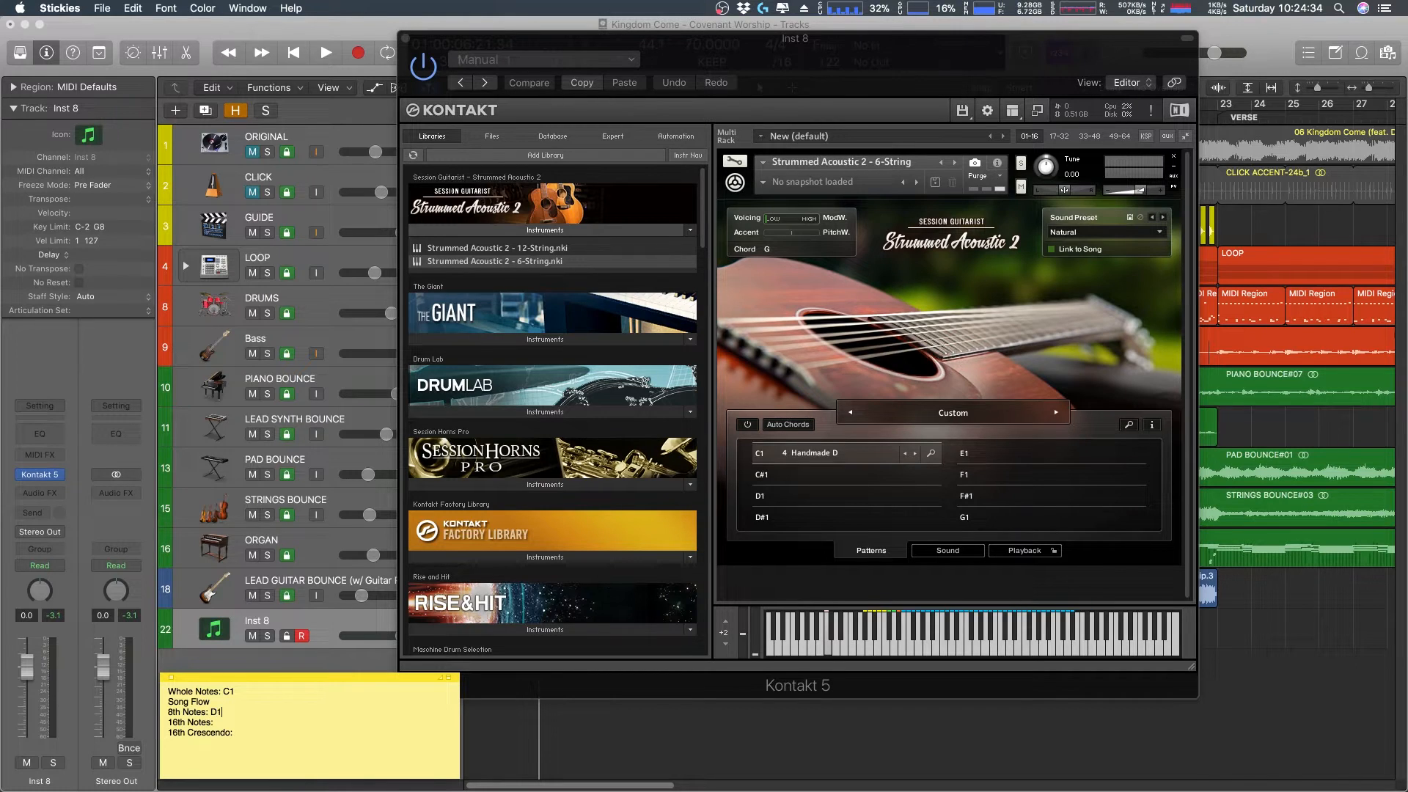
pyautogui.click(815, 517)
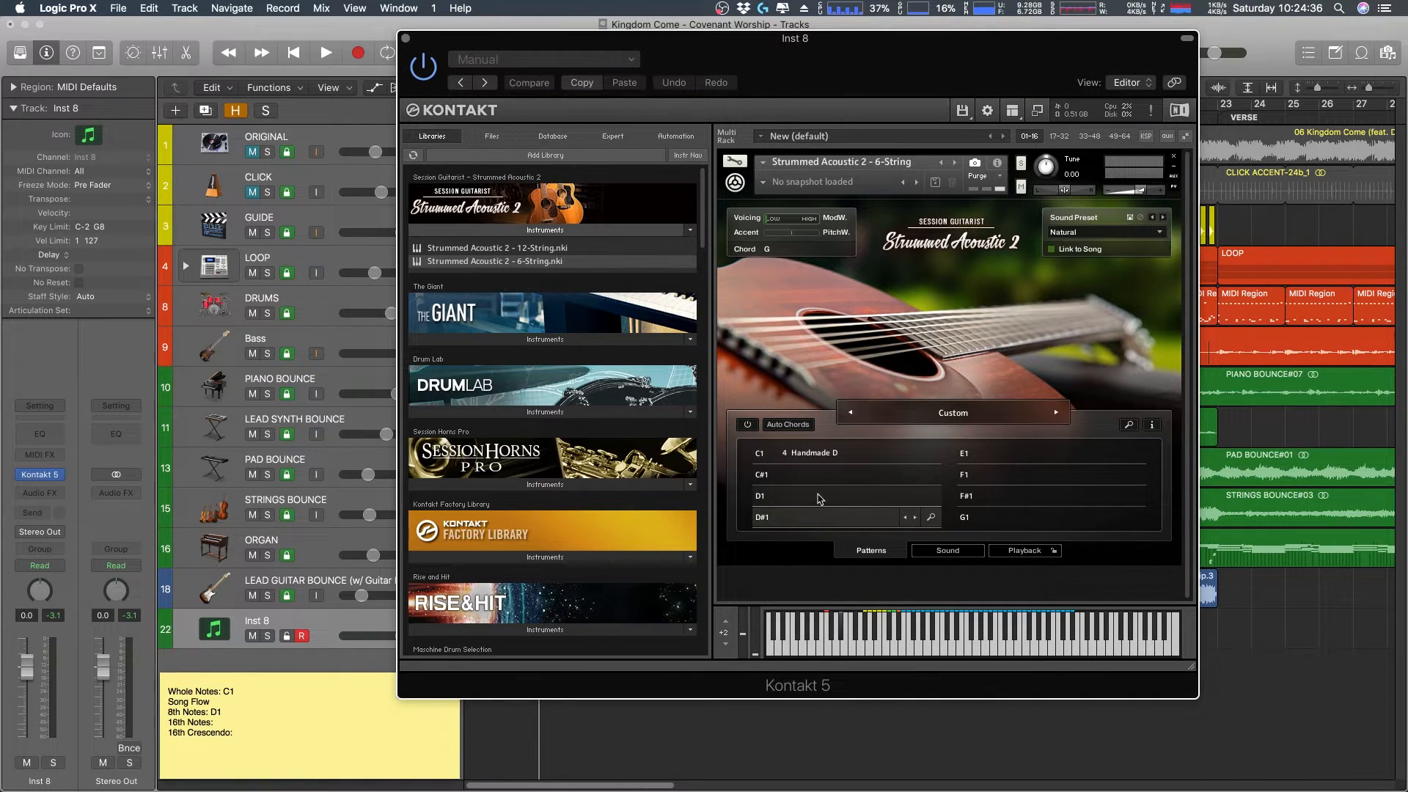
pyautogui.click(931, 498)
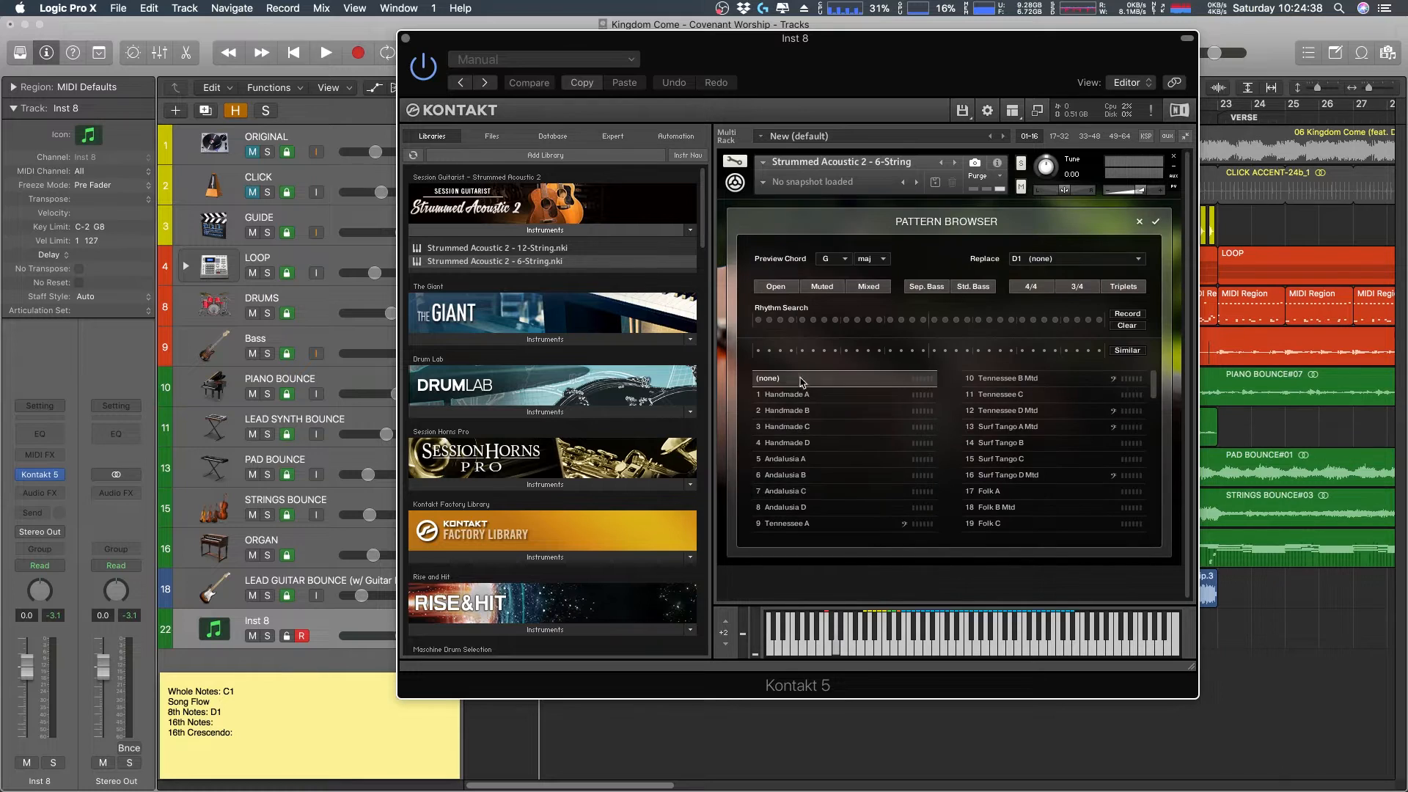
pyautogui.click(759, 320)
pyautogui.click(780, 320)
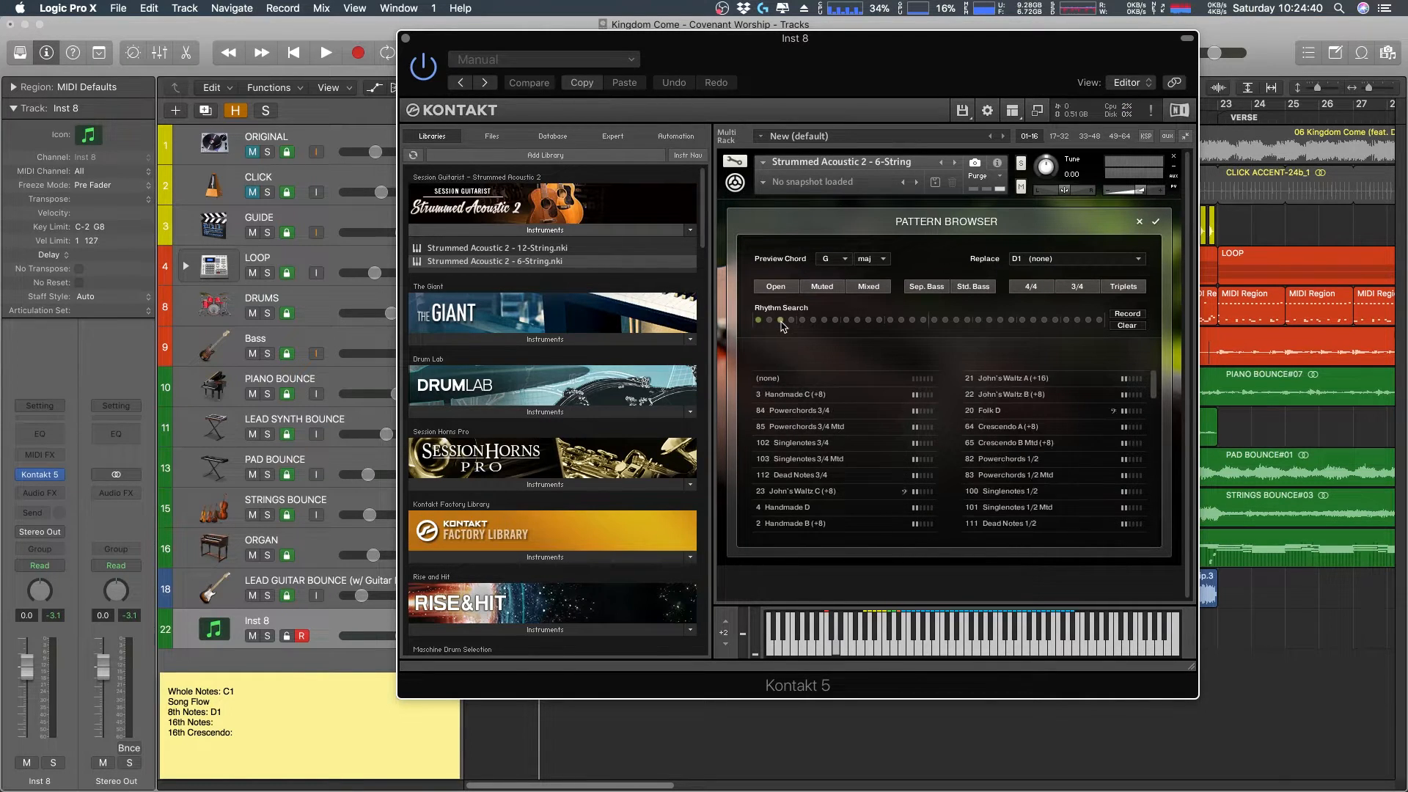
pyautogui.click(804, 320)
pyautogui.click(825, 321)
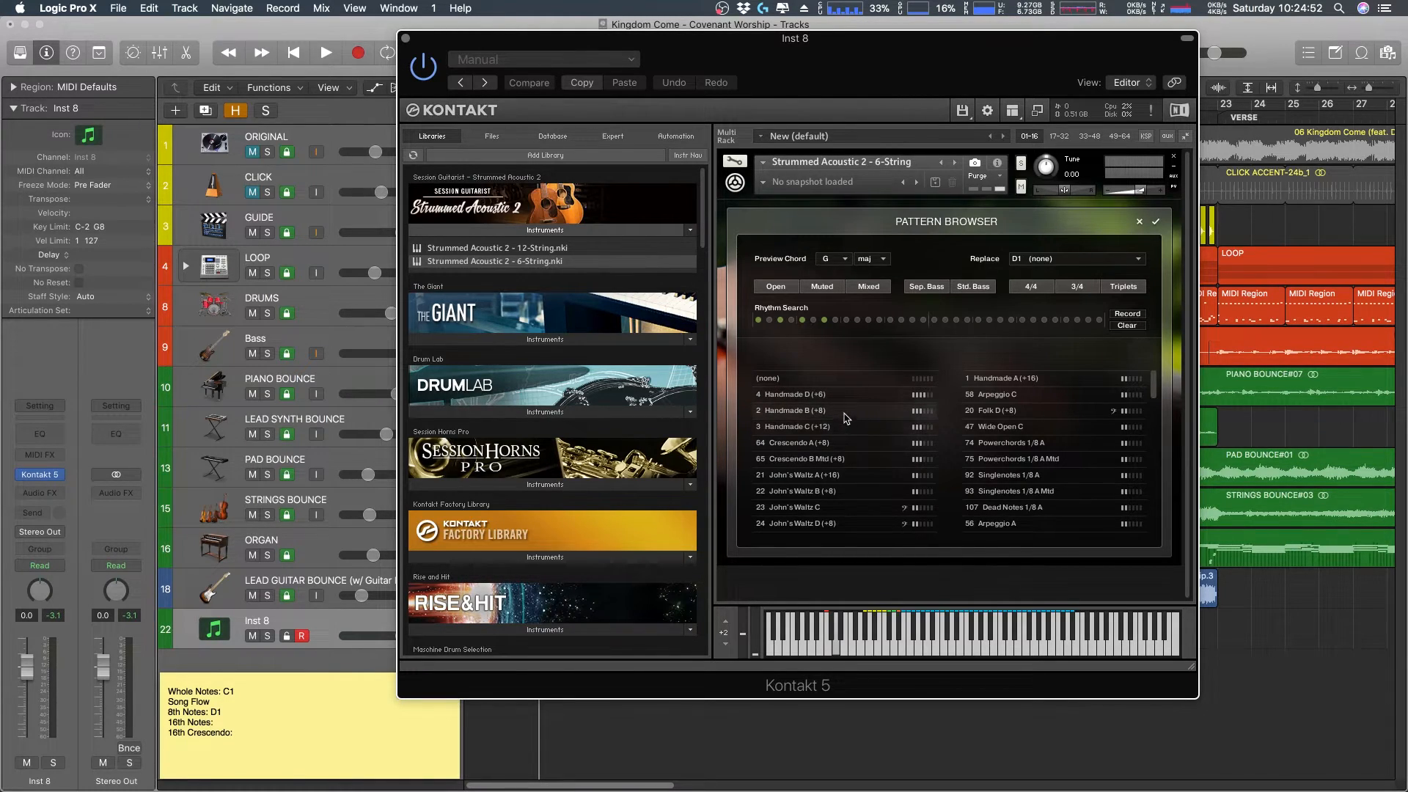
pyautogui.click(1140, 222)
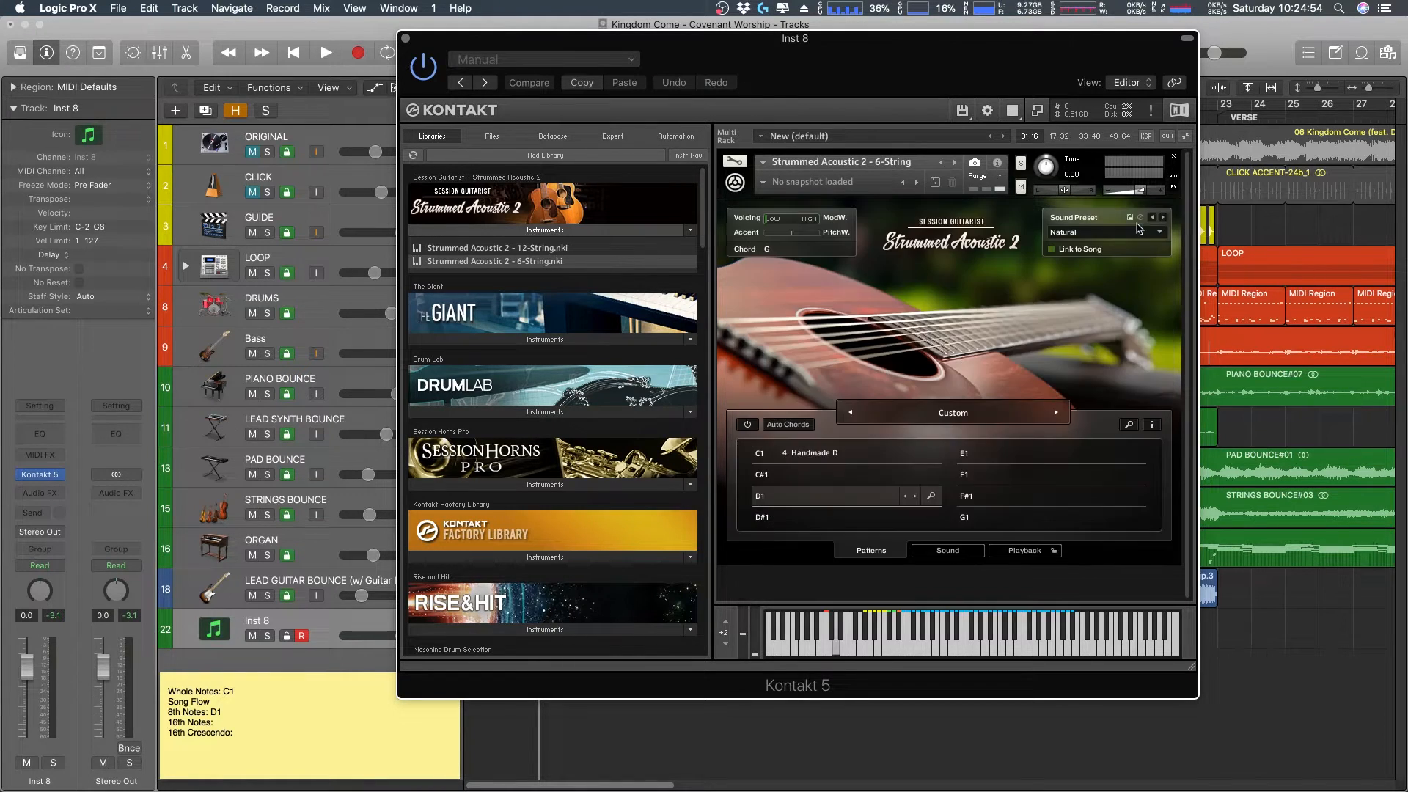
# - Try out start shift and end step changes on the C1 pattern, return its end step to 16, and close its settings
pyautogui.click(1151, 424)
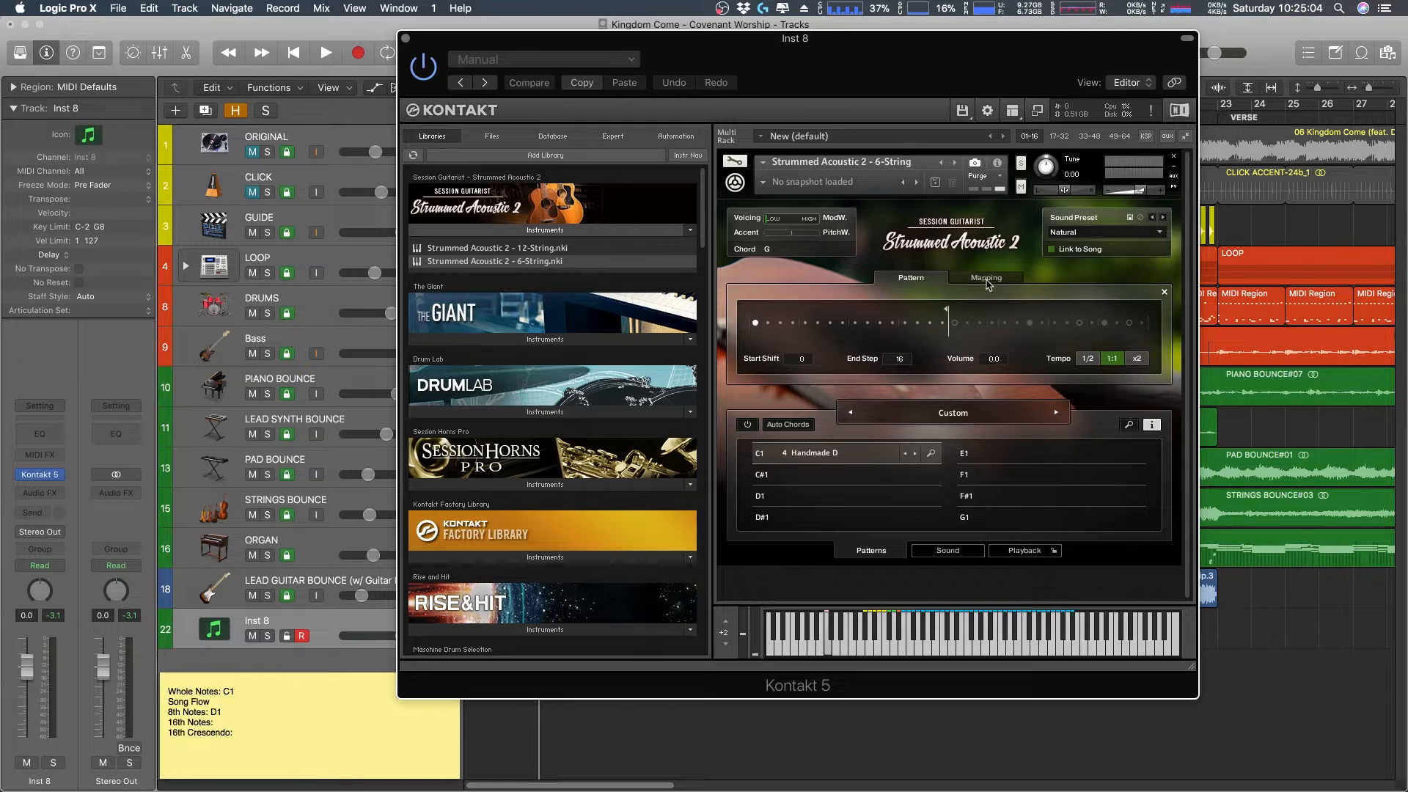
pyautogui.moveTo(809, 360); pyautogui.dragTo(811, 364)
pyautogui.moveTo(948, 310); pyautogui.dragTo(1177, 312)
pyautogui.doubleClick(800, 360)
pyautogui.press('Return')
pyautogui.click(808, 362)
pyautogui.moveTo(1145, 310); pyautogui.dragTo(951, 315)
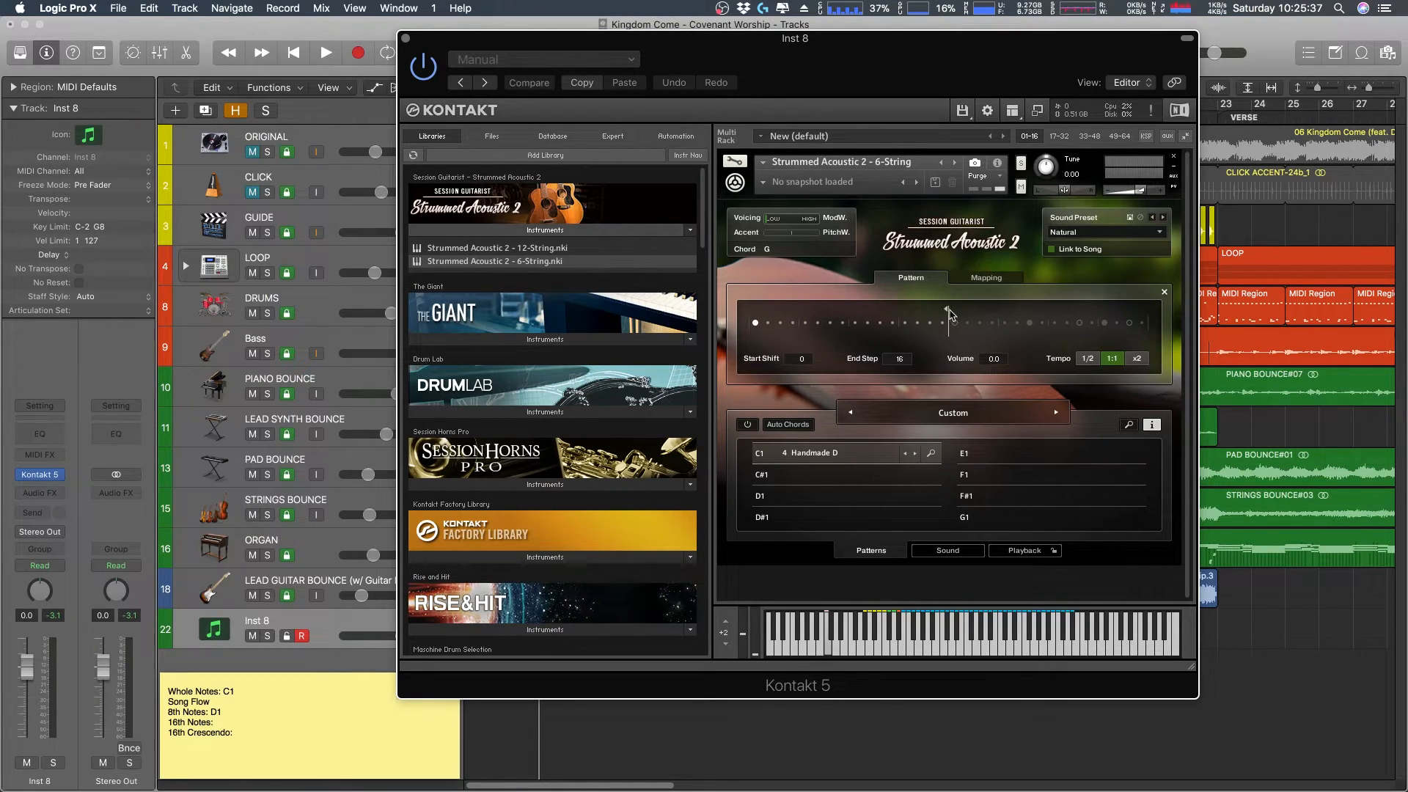
pyautogui.click(1163, 292)
# - Assign pattern 2 Handmade B (+8) to slot D1, using a rhythm search on steps 1, 3, 5 and 7
pyautogui.click(922, 502)
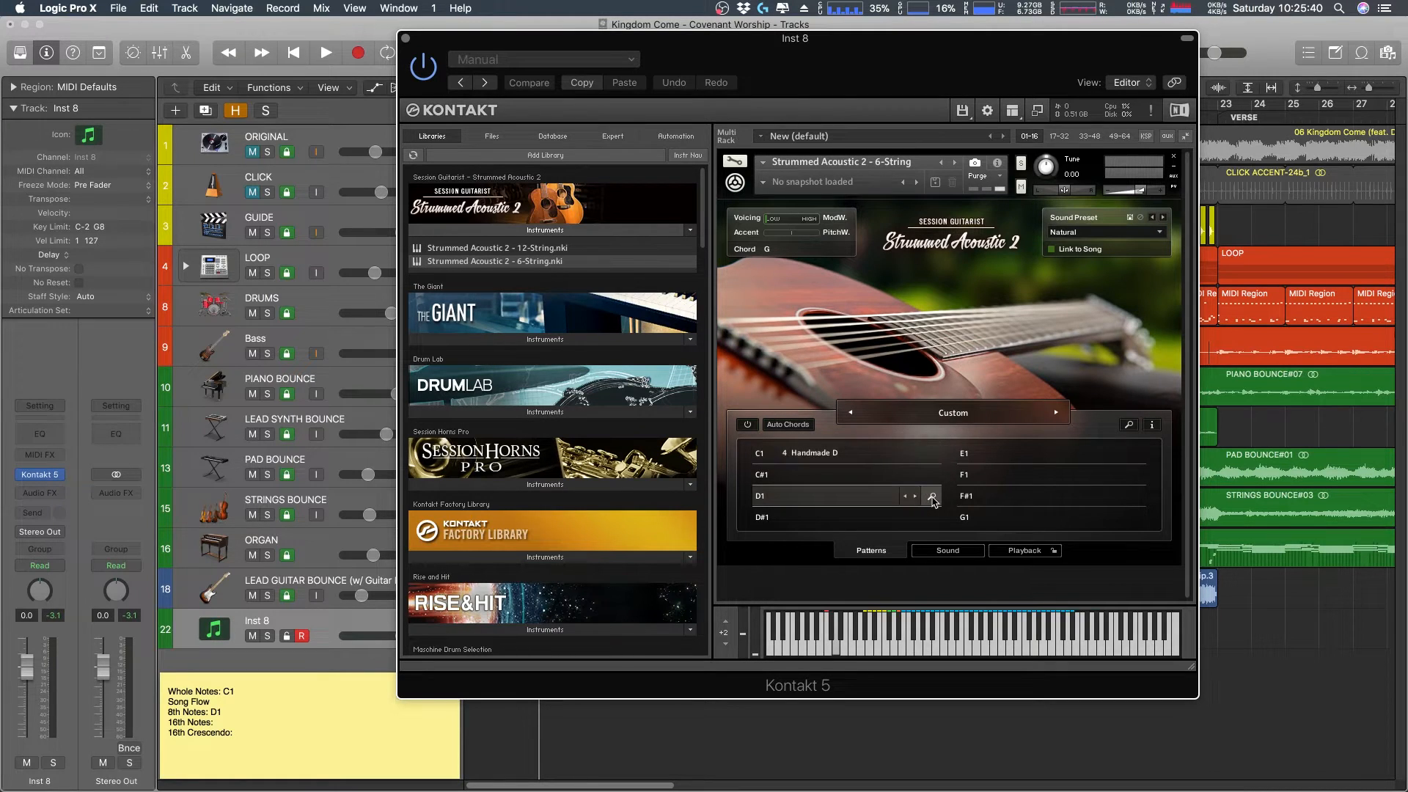
pyautogui.click(930, 497)
pyautogui.click(781, 320)
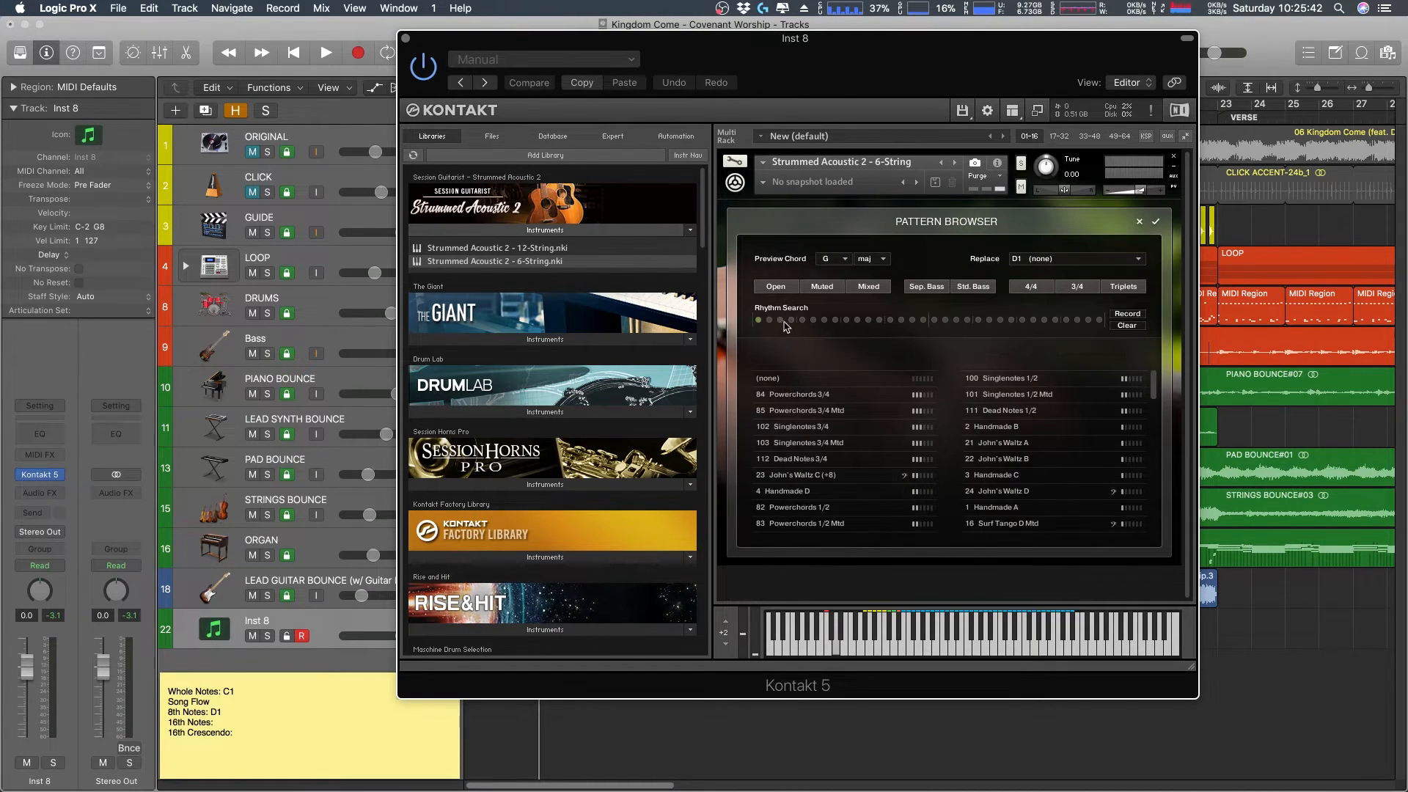
pyautogui.click(803, 320)
pyautogui.click(824, 321)
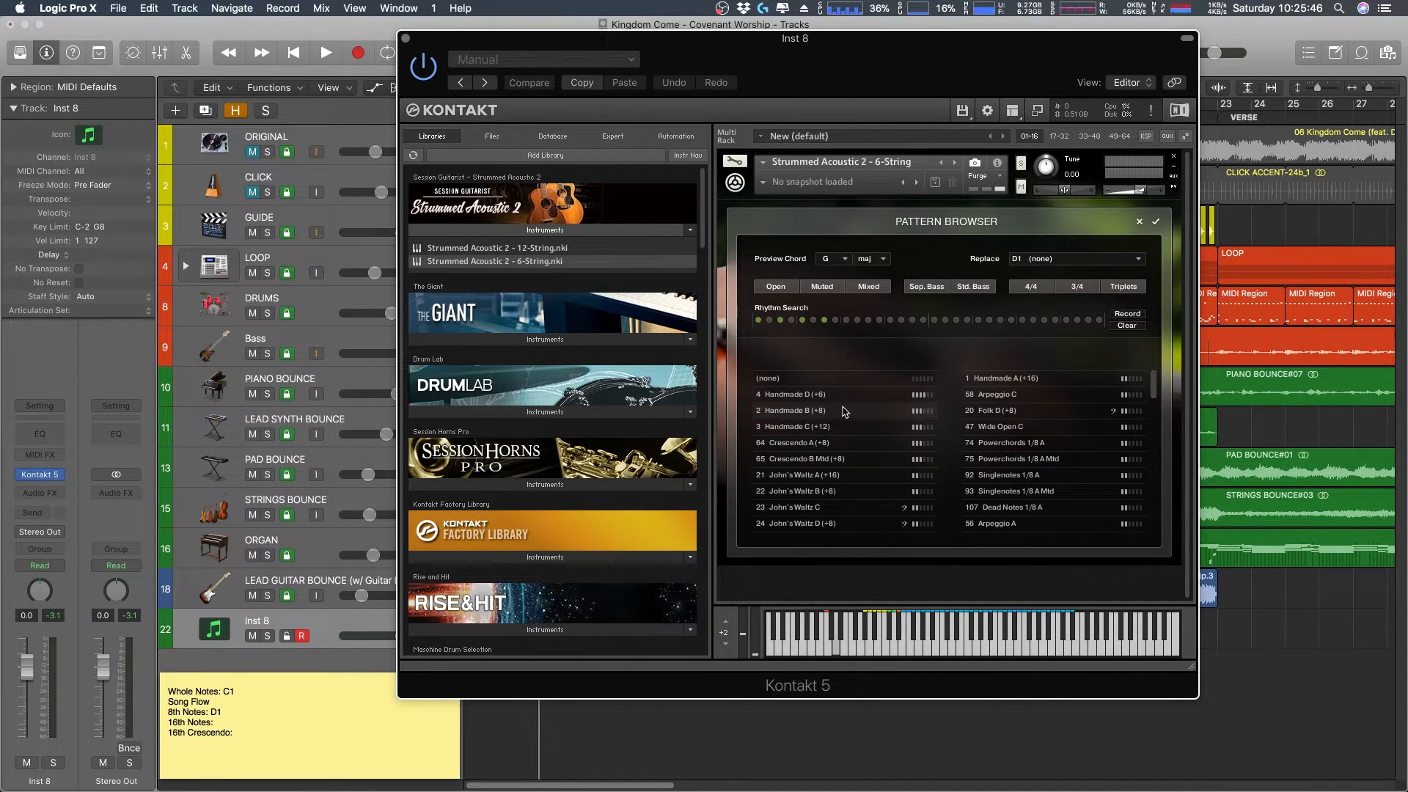
pyautogui.click(847, 416)
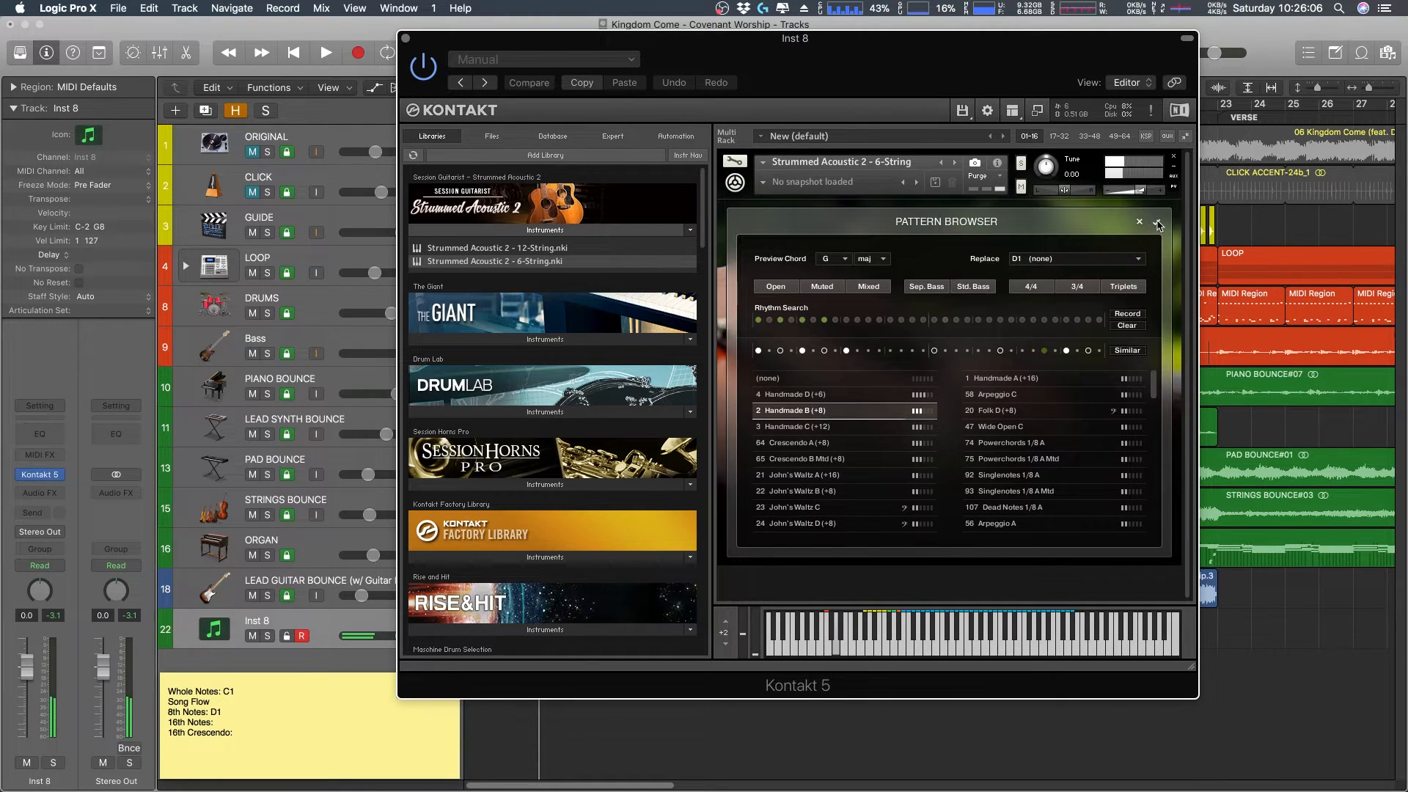
pyautogui.click(1156, 223)
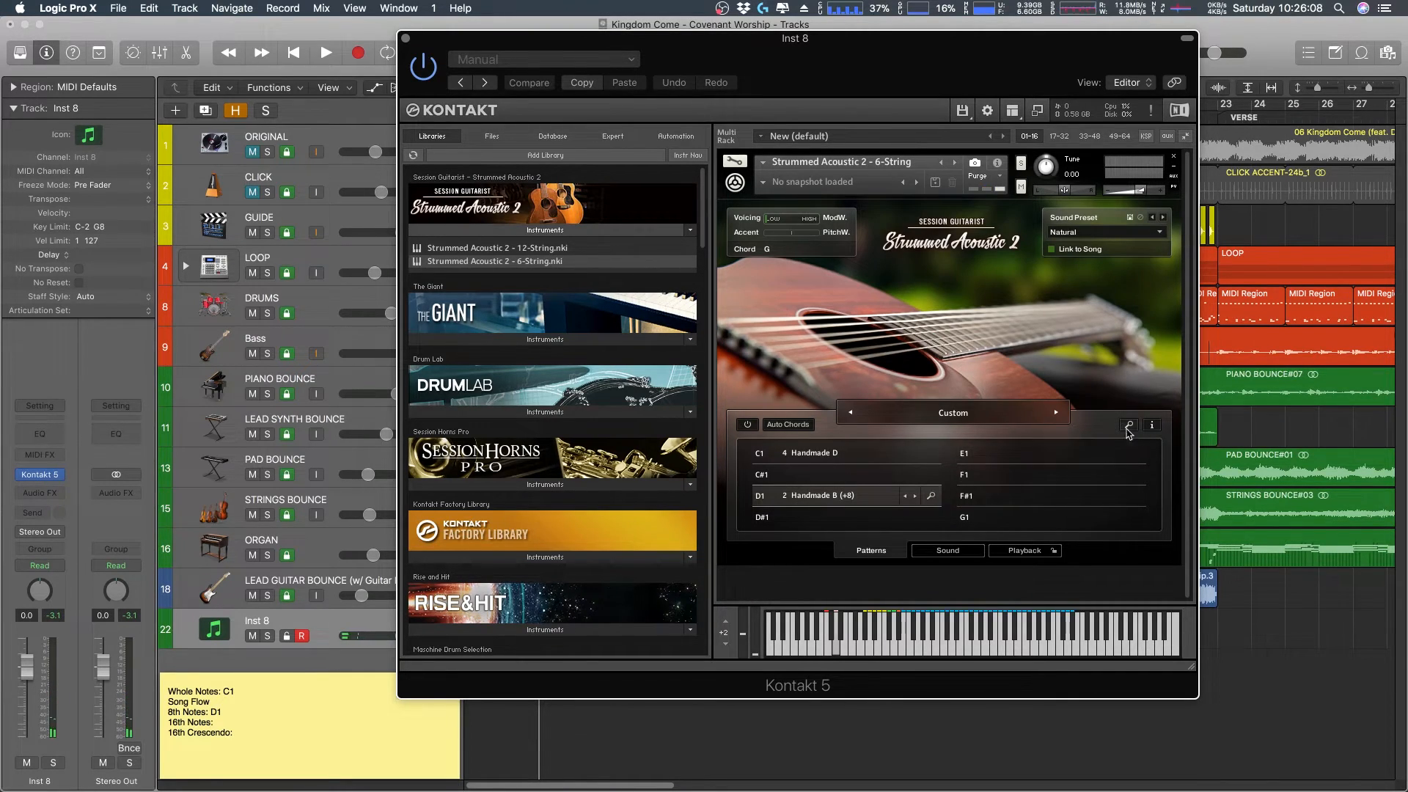
# - Shorten the D1 pattern to end step 8 and close its pattern settings
pyautogui.click(1152, 425)
pyautogui.moveTo(1149, 311); pyautogui.dragTo(848, 303)
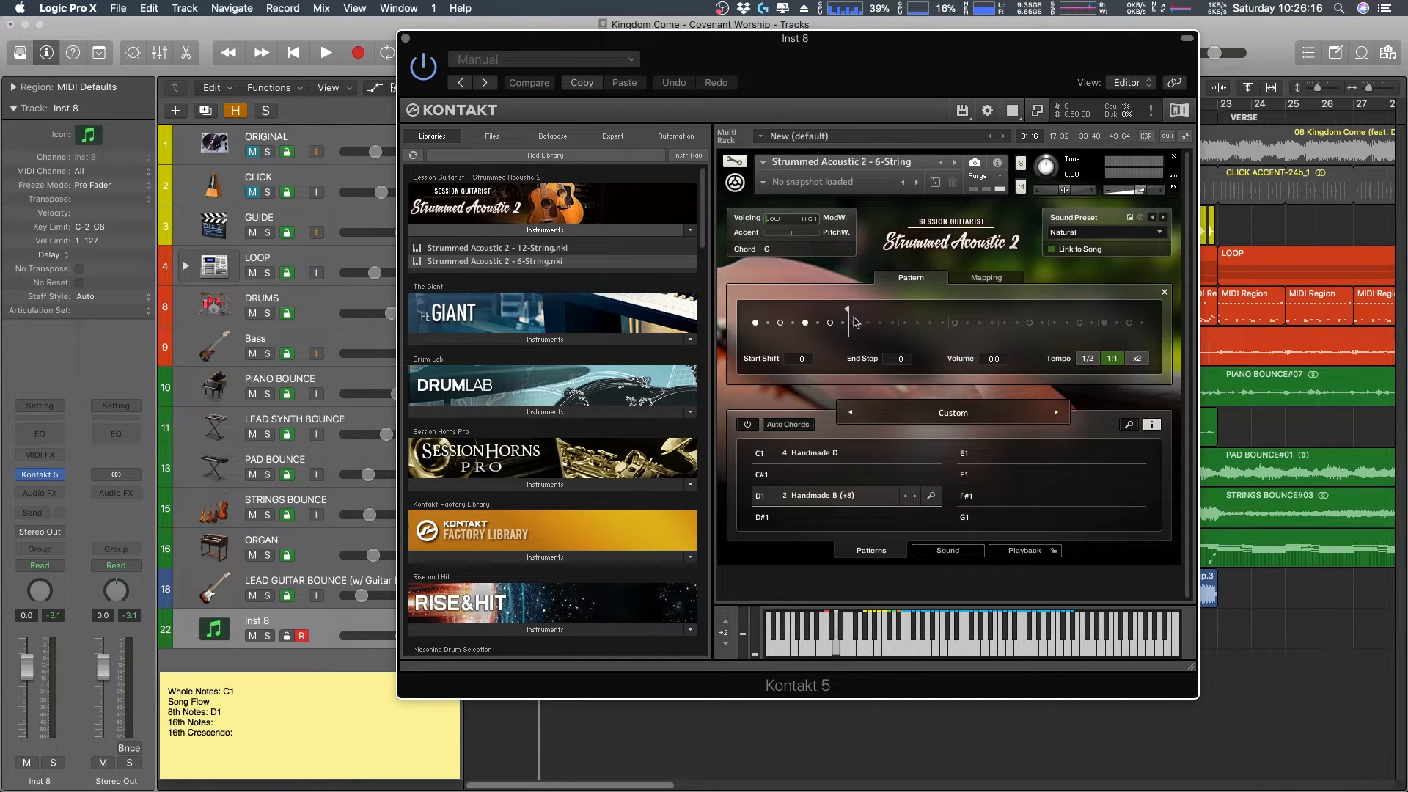
pyautogui.click(1165, 293)
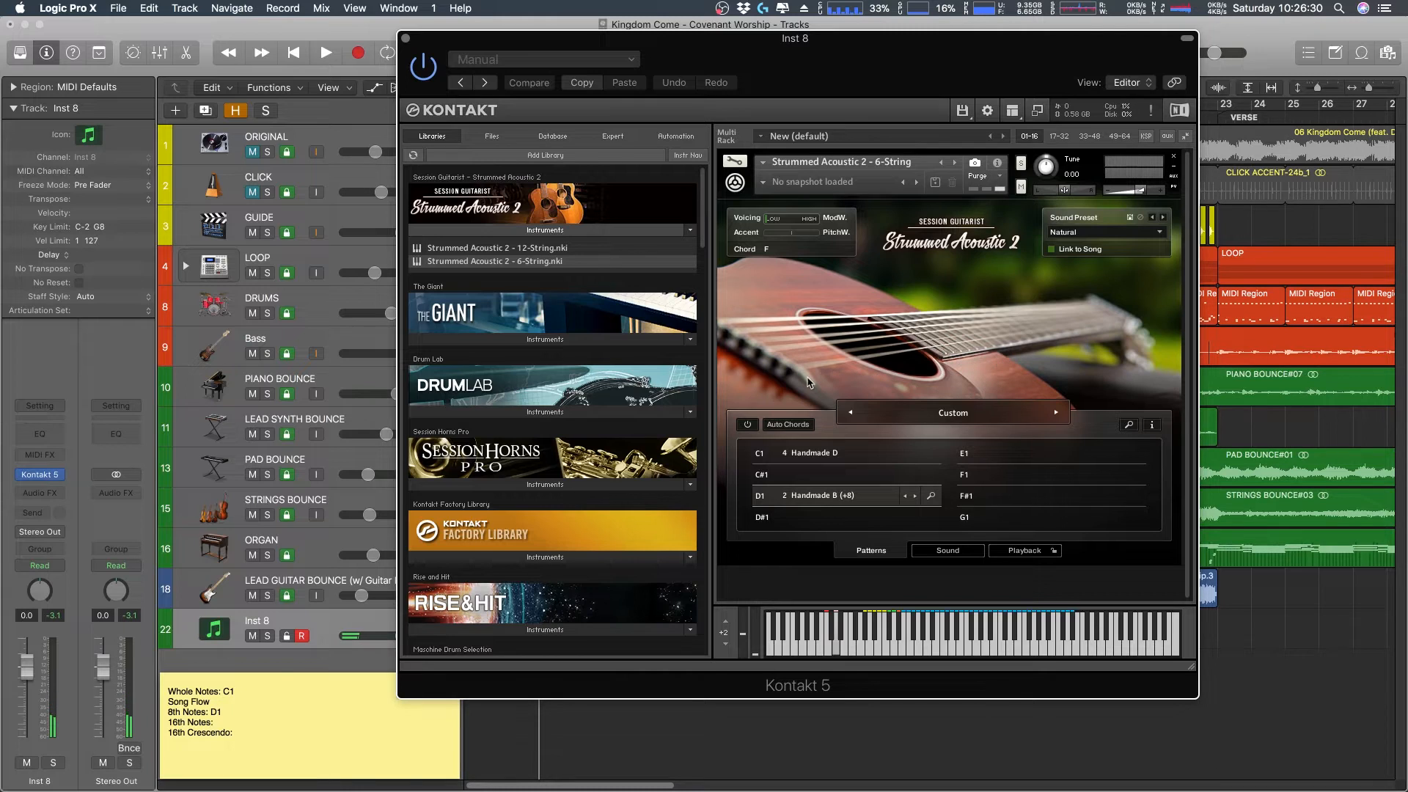
# - Add "D#1" after "16th Notes:" in the sticky note and return to slot D#1 in Kontakt
pyautogui.click(224, 715)
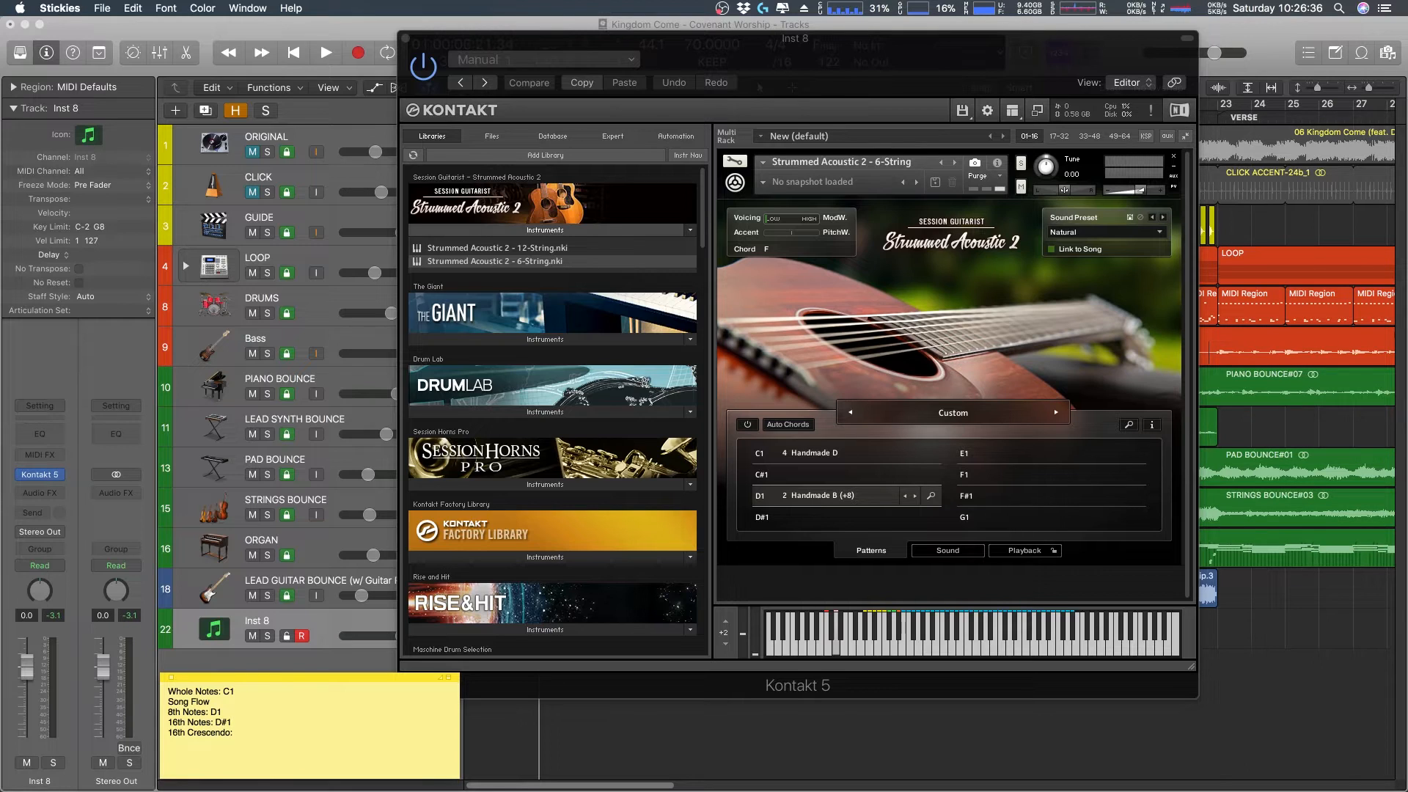
pyautogui.click(889, 522)
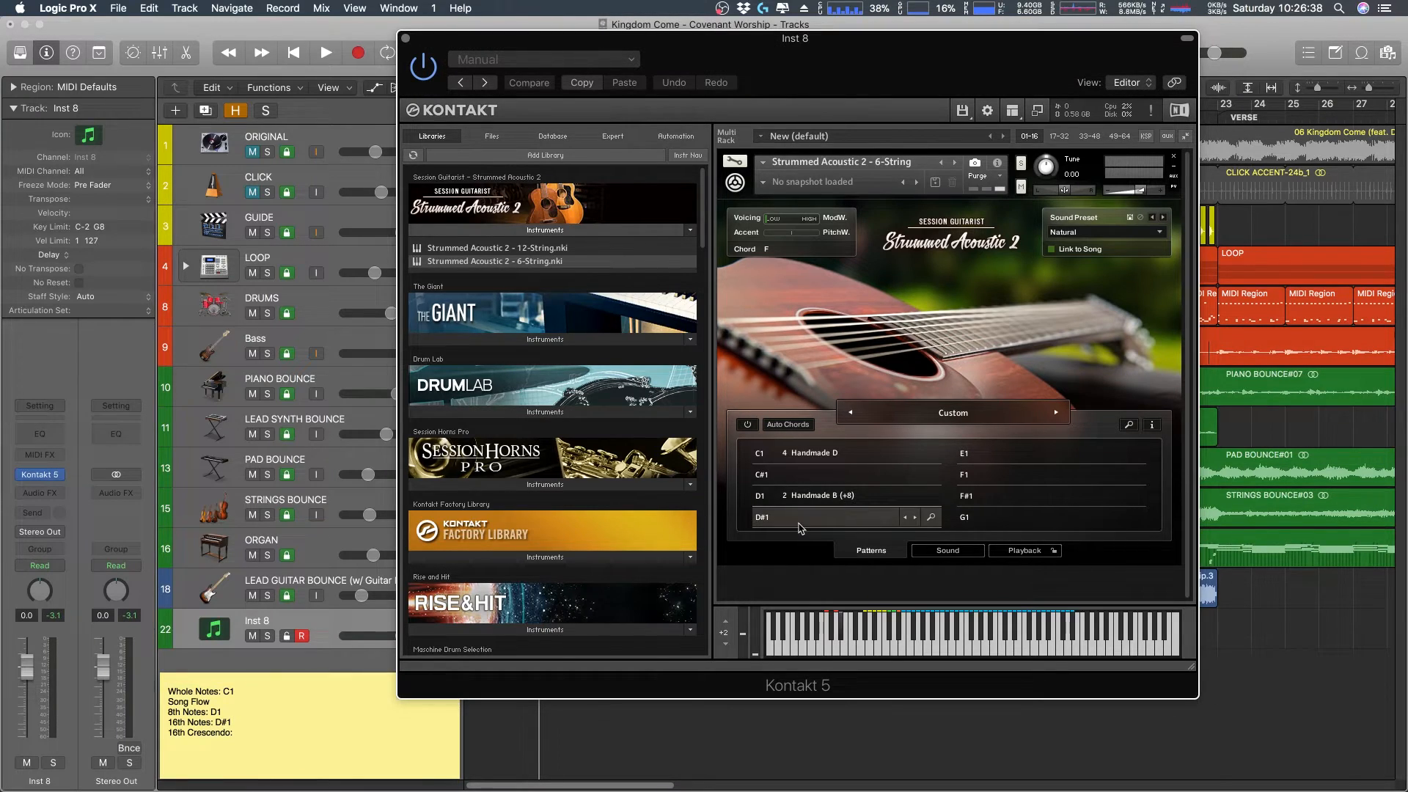
# - Search patterns for slot D#1 with a rhythm on the first eight steps and audition 66 Crescendo C (+6)
pyautogui.click(932, 519)
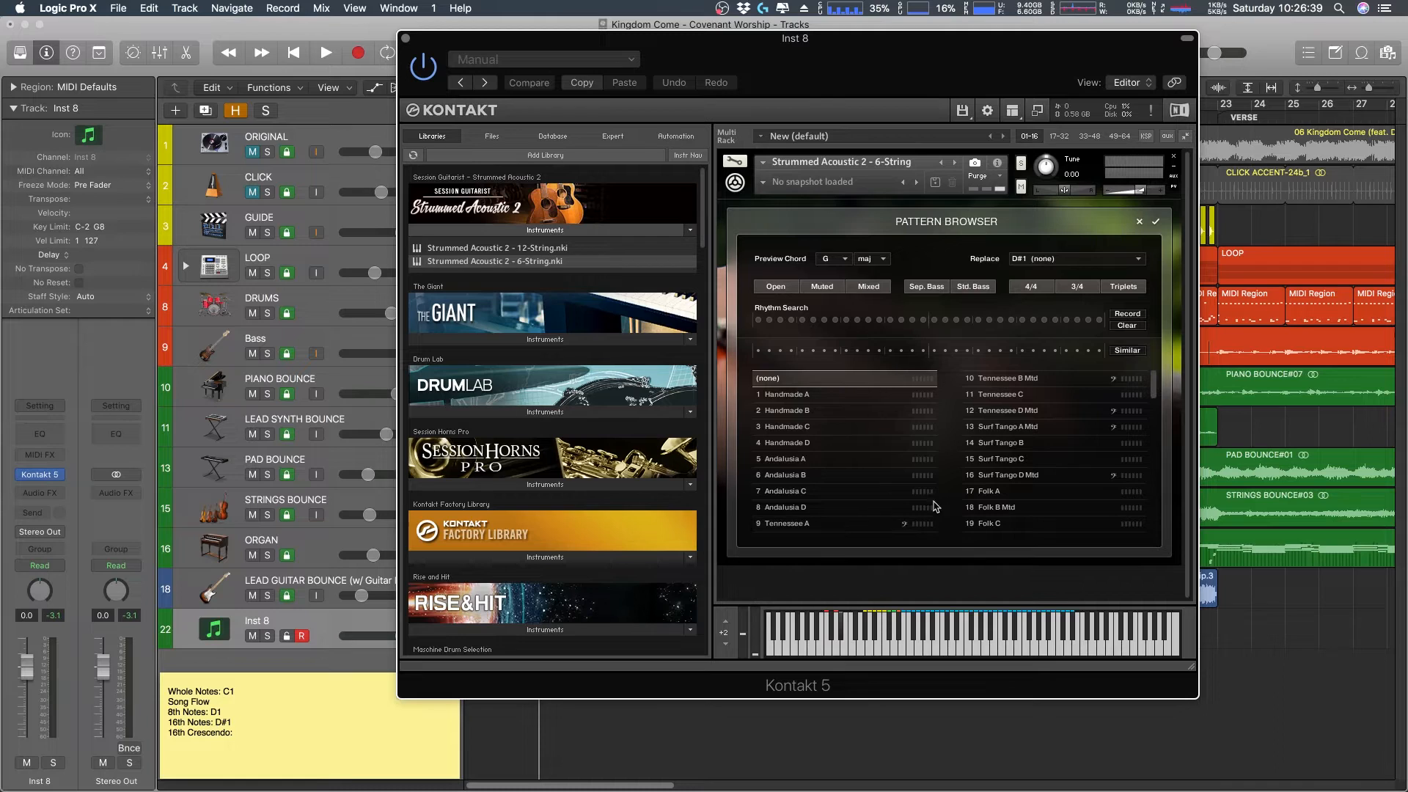
pyautogui.click(758, 319)
pyautogui.click(769, 320)
pyautogui.click(780, 320)
pyautogui.click(791, 320)
pyautogui.click(813, 319)
pyautogui.click(802, 319)
pyautogui.click(824, 320)
pyautogui.click(835, 319)
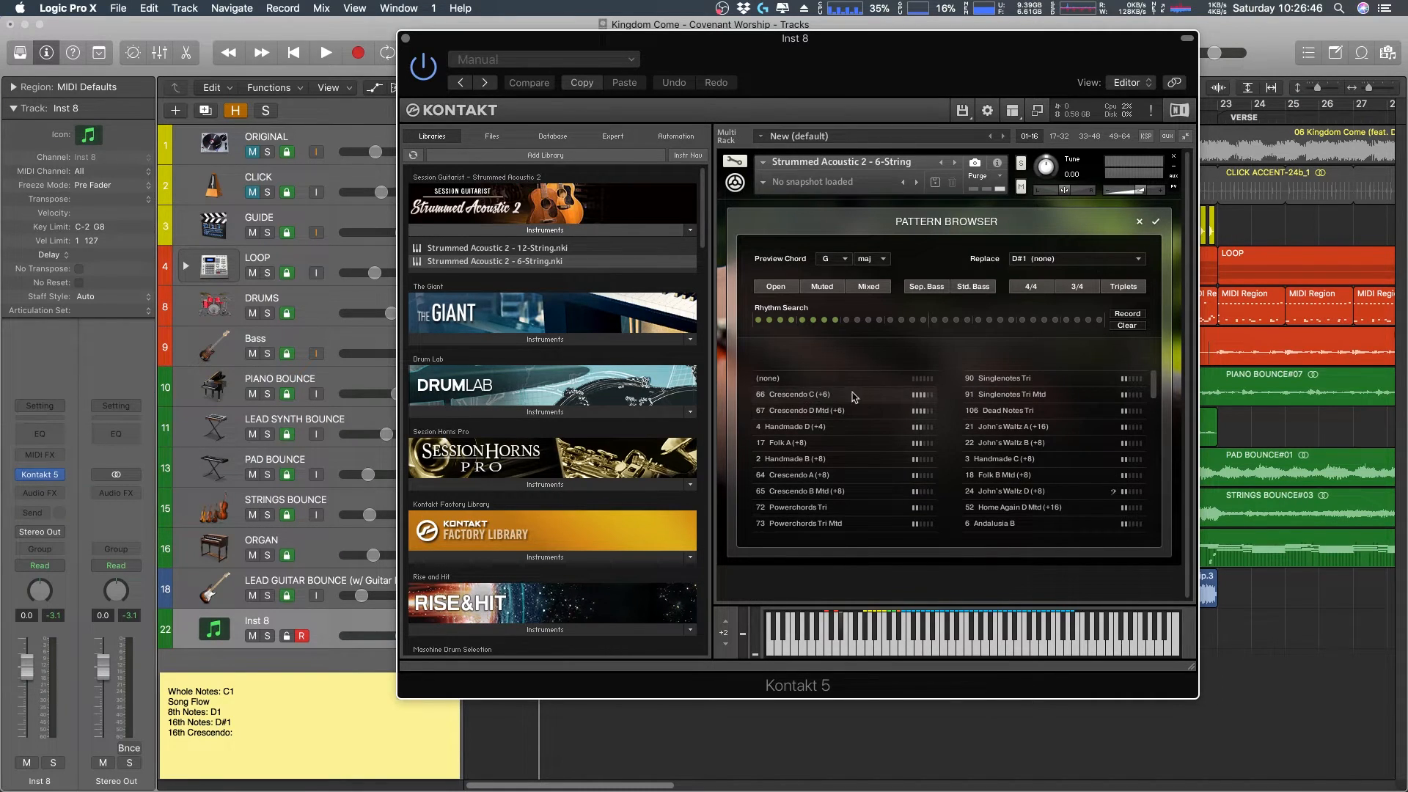
pyautogui.click(775, 398)
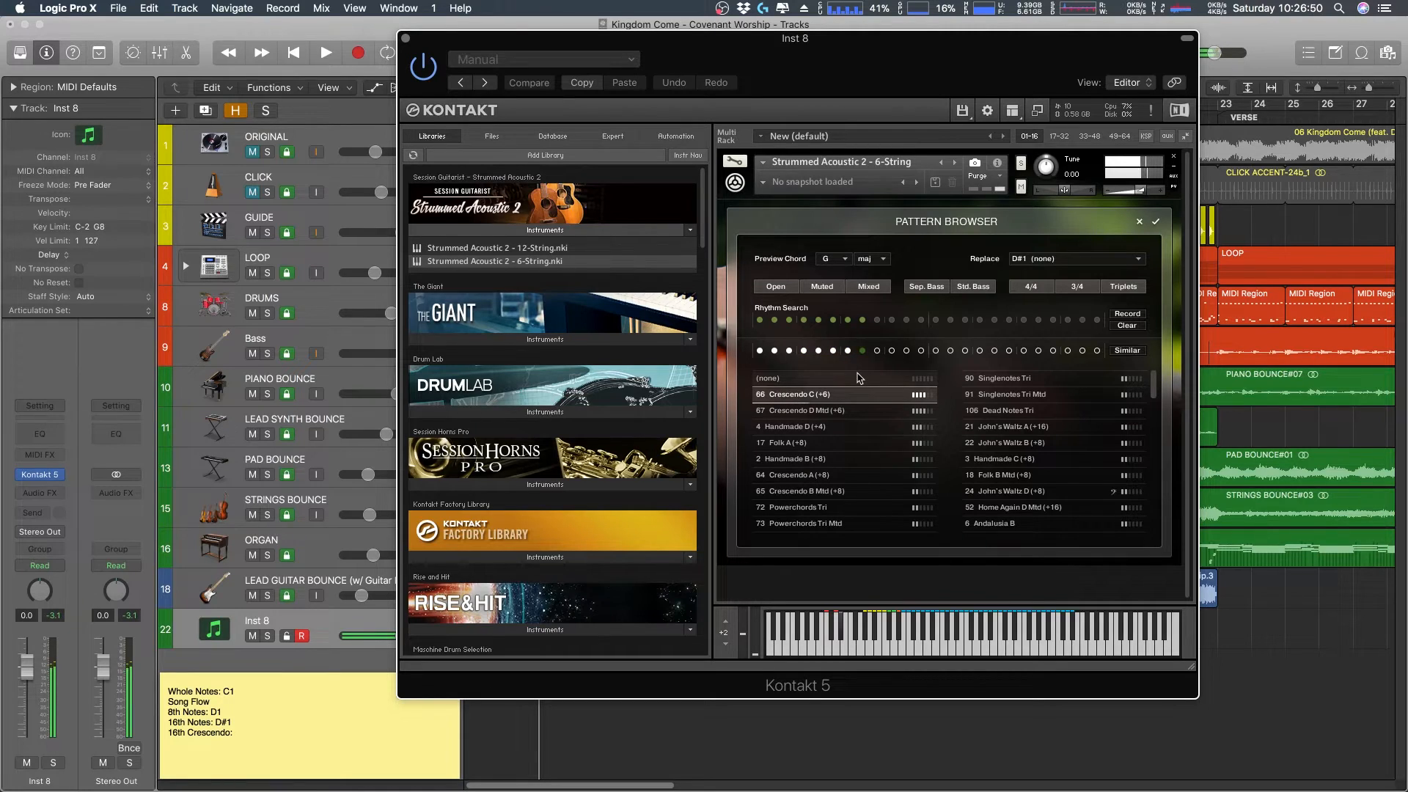
# - Filter the D#1 search to 4/4, audition Handmade D, Folk A, Handmade B, Crescendo A and Crescendo B Mtd, and close the pattern browser
pyautogui.click(1031, 287)
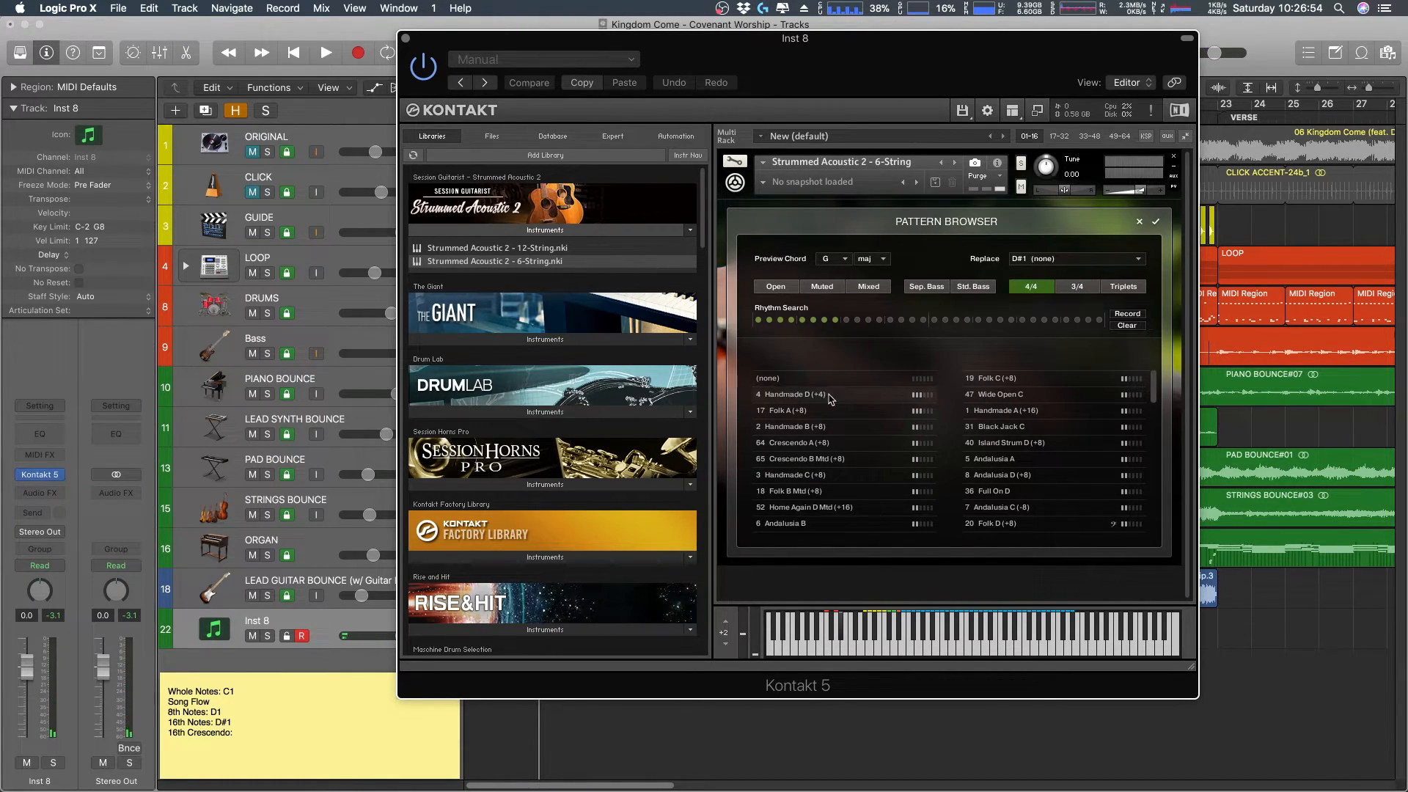
pyautogui.click(830, 394)
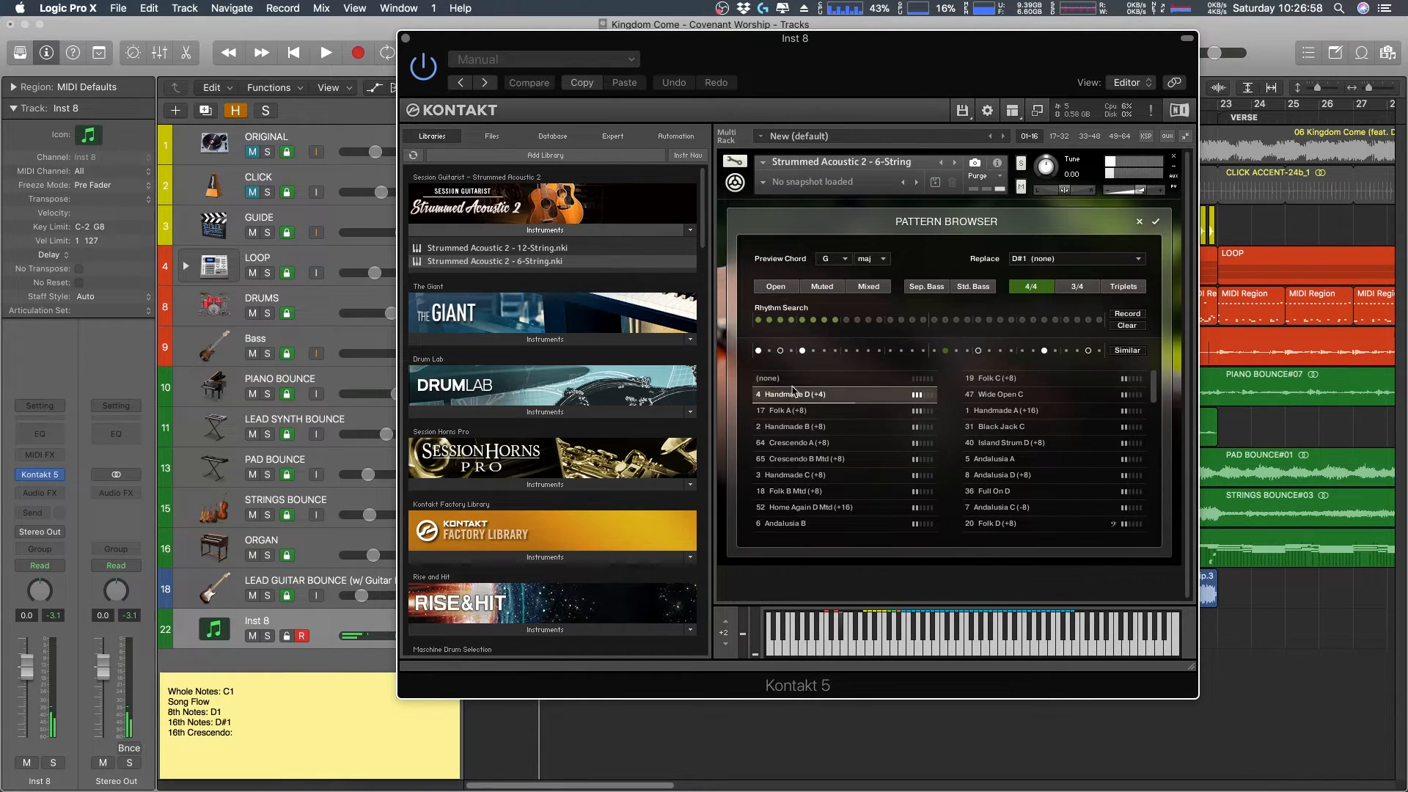
pyautogui.click(819, 412)
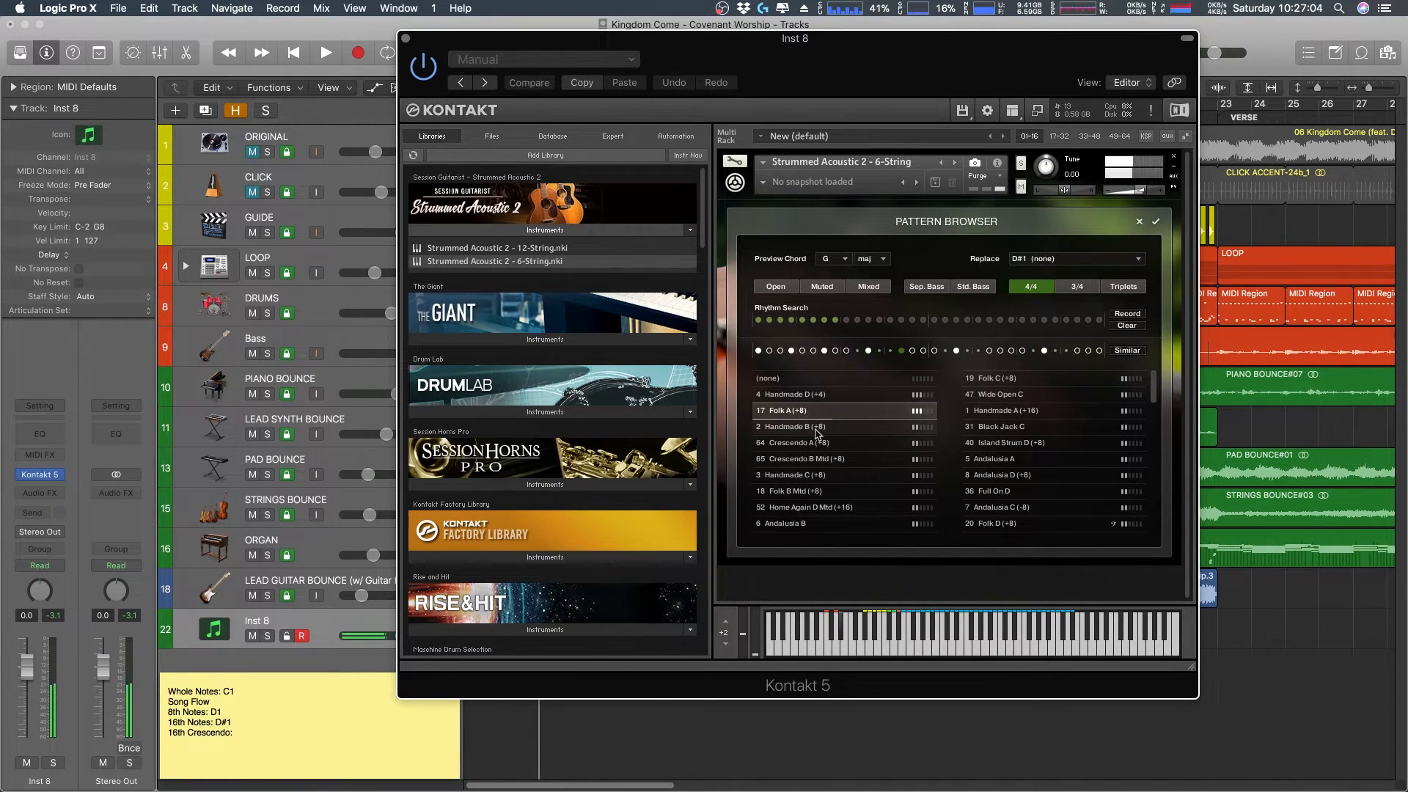
pyautogui.click(819, 427)
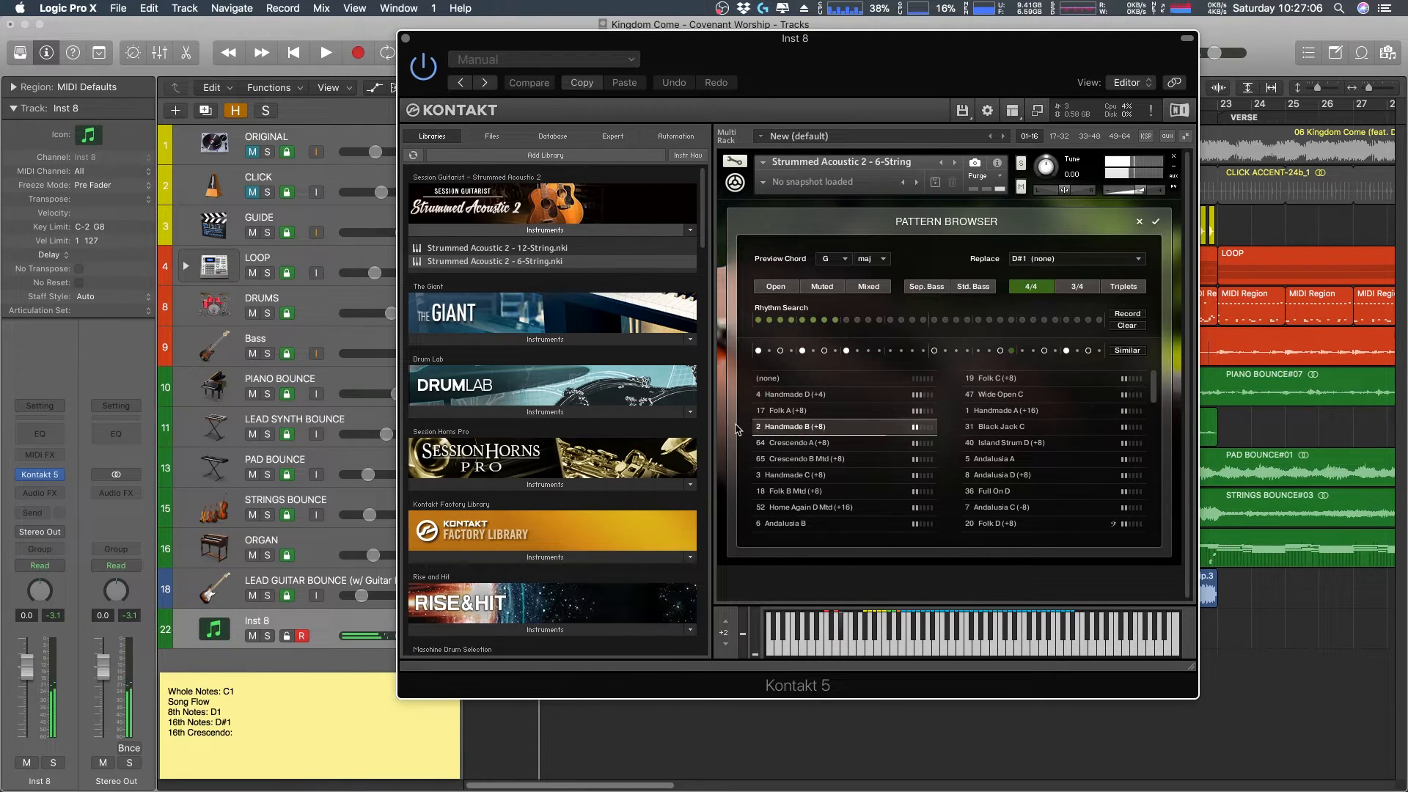
pyautogui.click(807, 443)
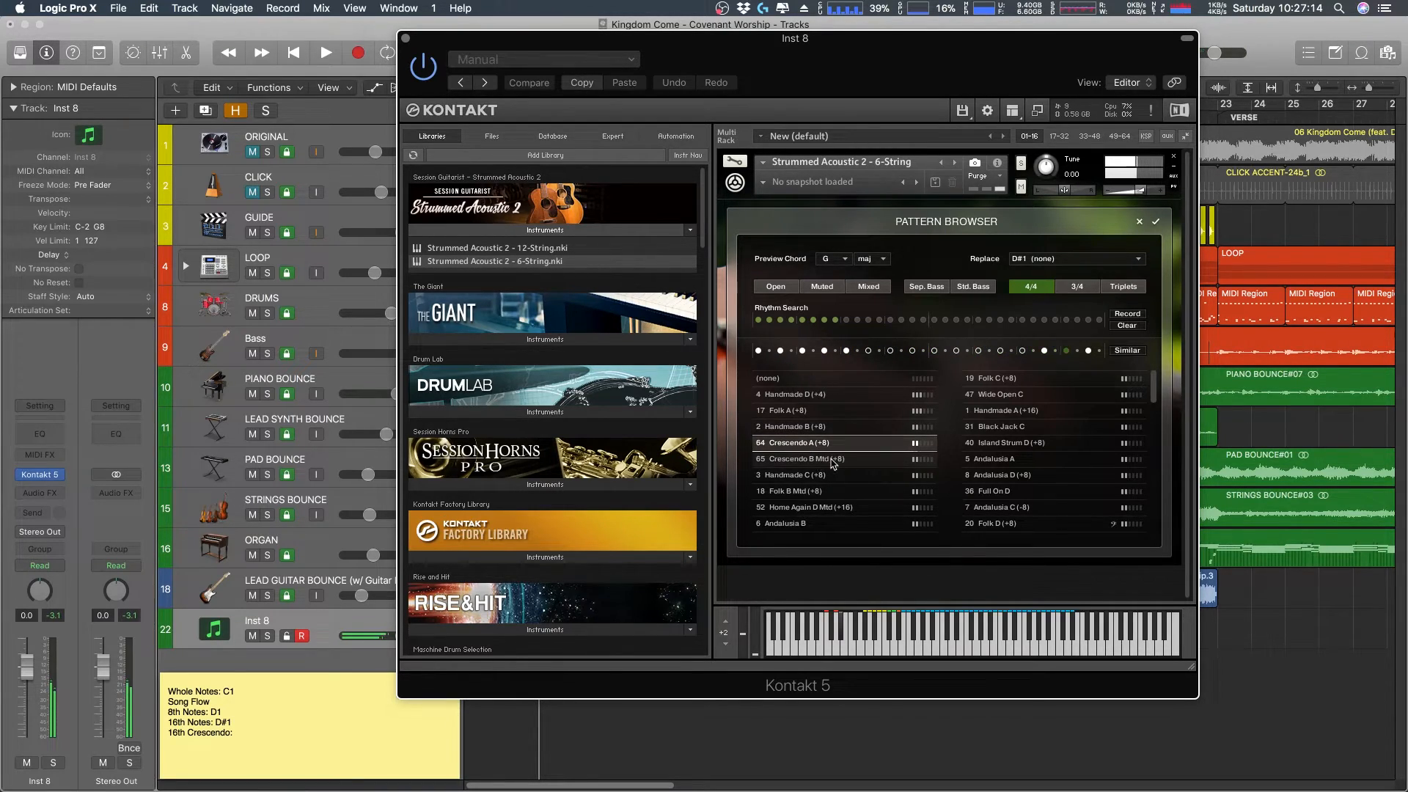
pyautogui.click(827, 460)
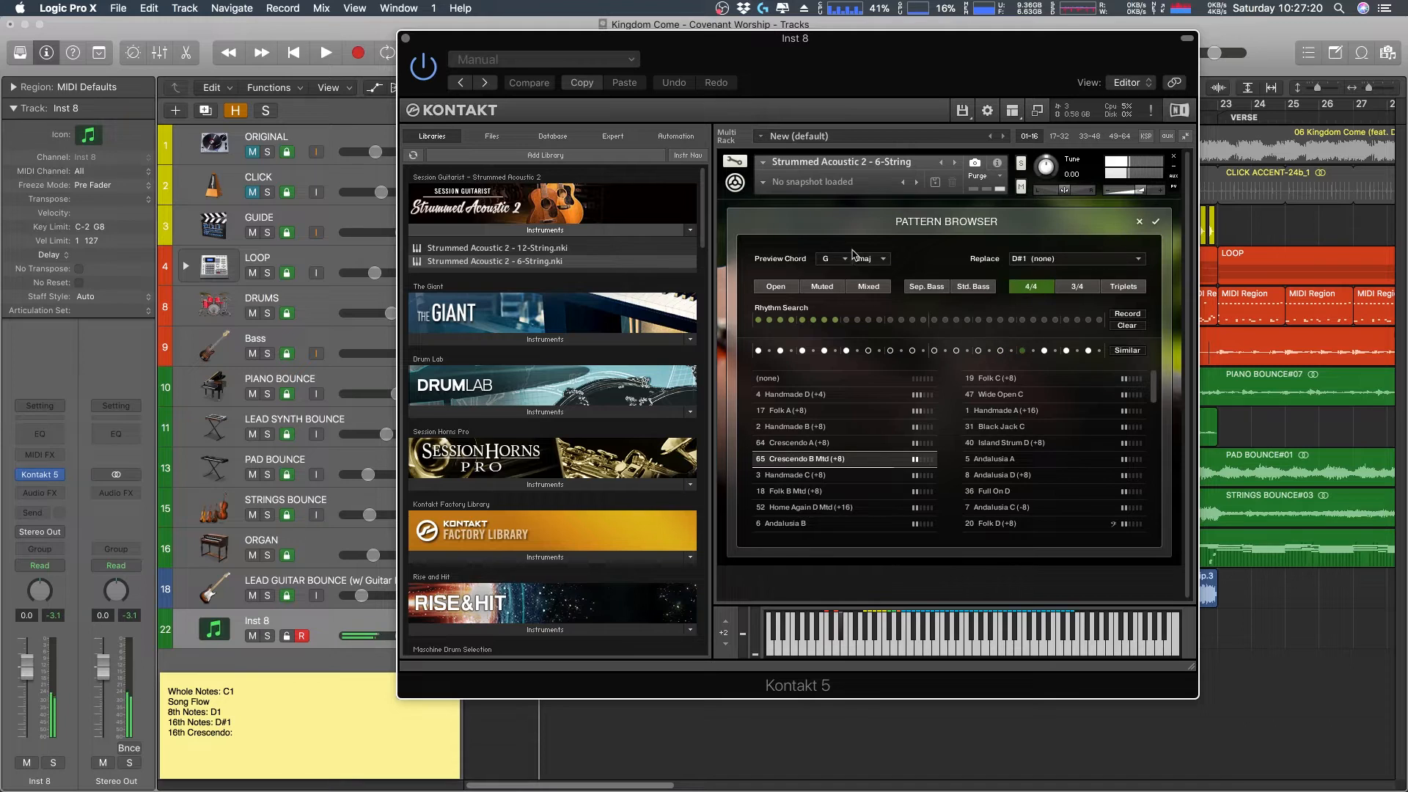
pyautogui.click(1156, 222)
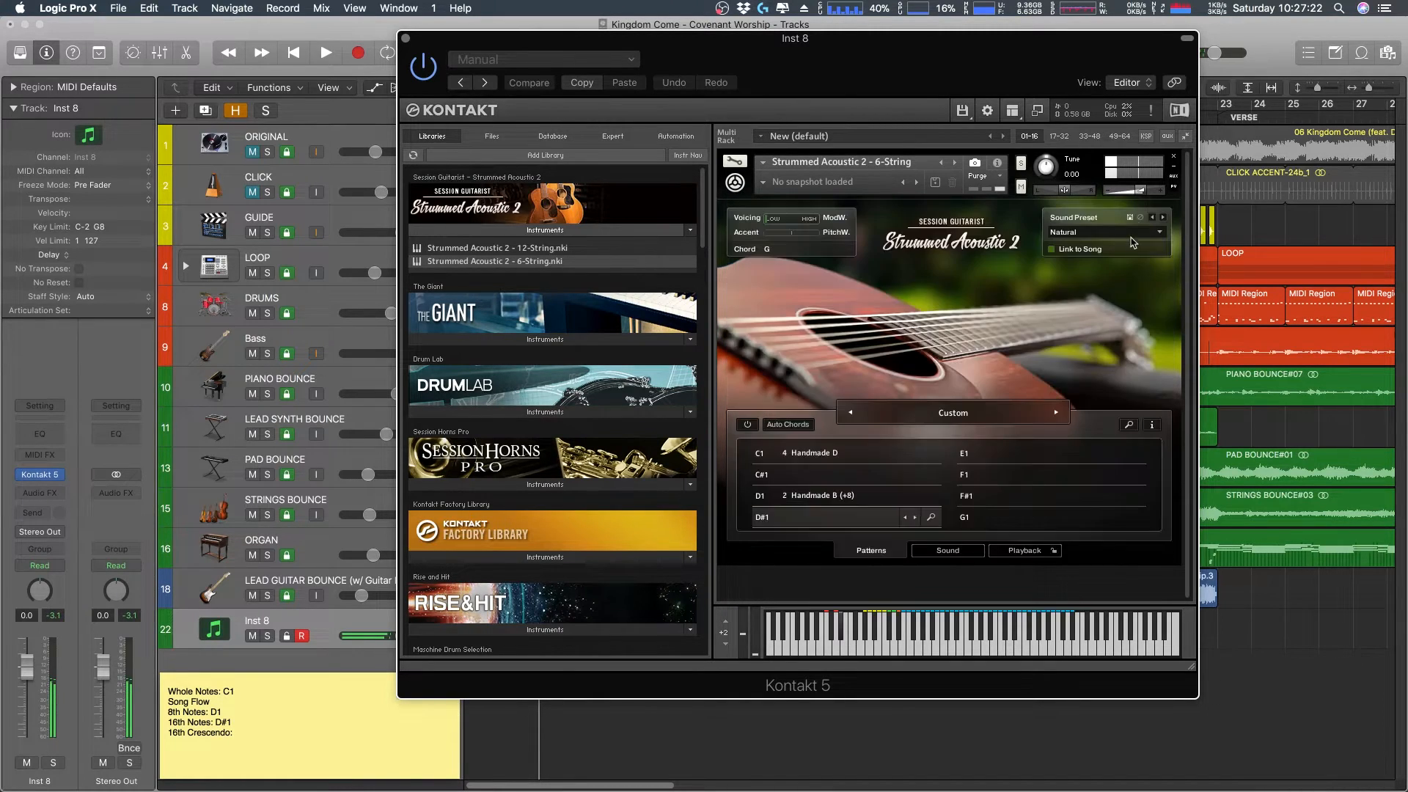
# - Assign pattern 2 Handmade B (+8) to slot D#1, using a rhythm search on steps 1, 3, 5 and 7
pyautogui.click(932, 518)
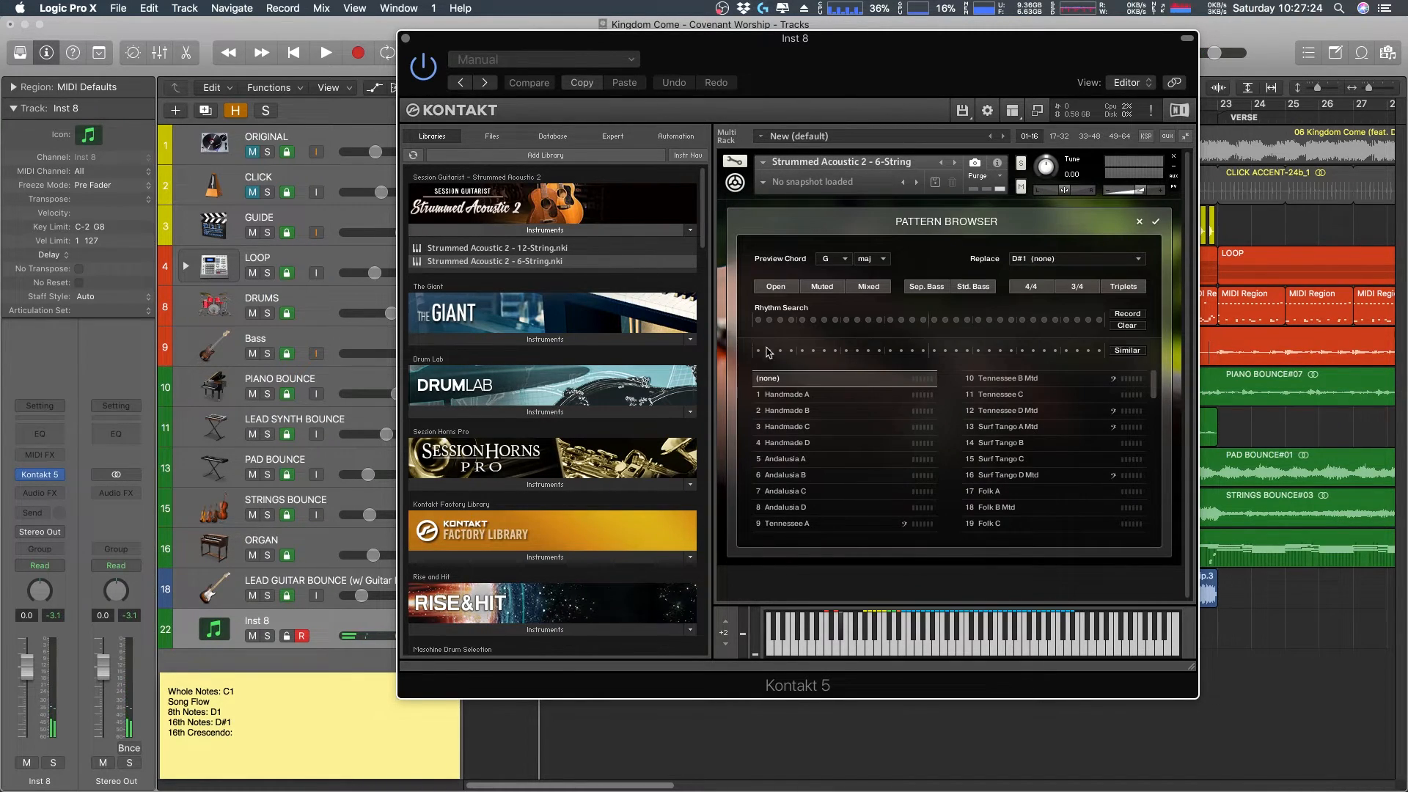
pyautogui.click(758, 320)
pyautogui.click(780, 319)
pyautogui.click(802, 320)
pyautogui.click(824, 320)
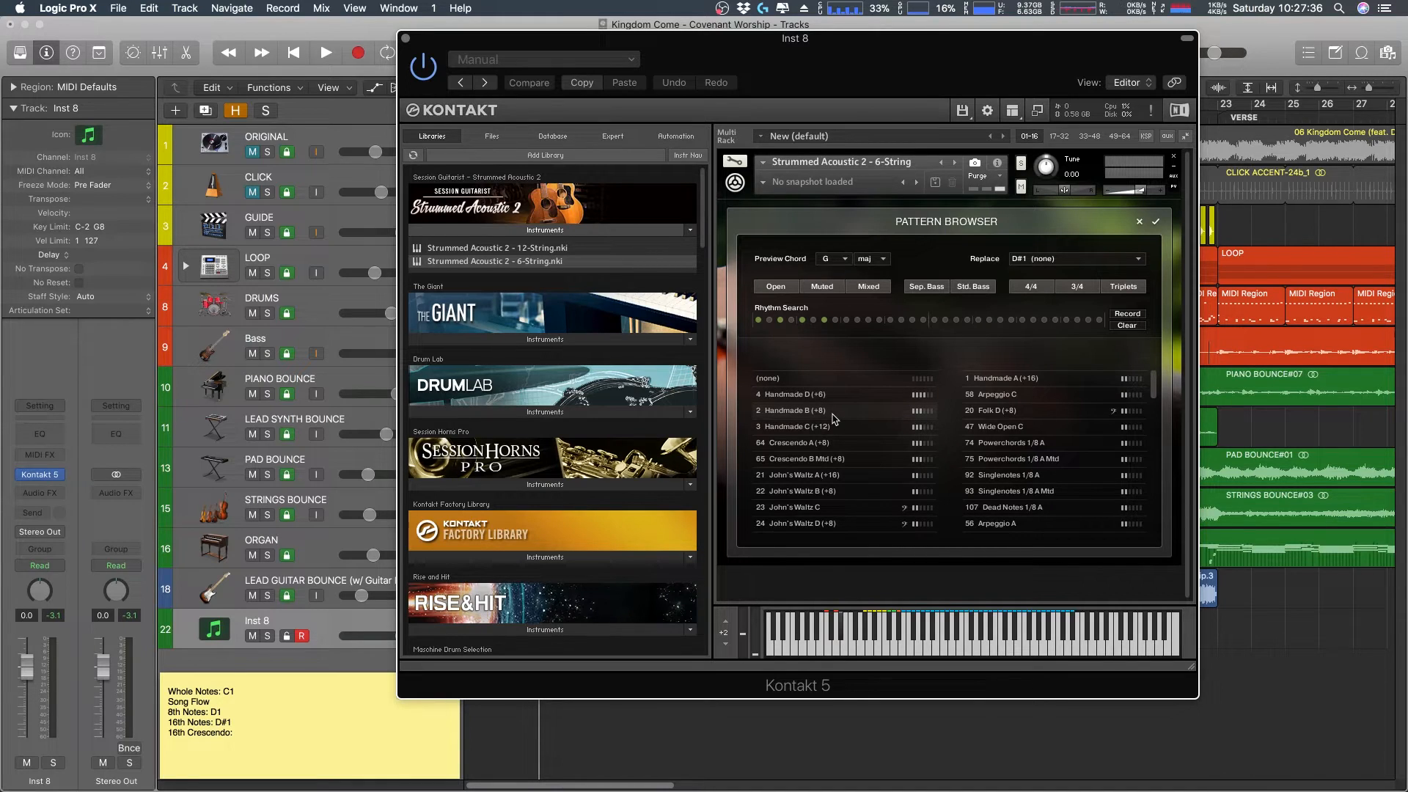
pyautogui.click(832, 412)
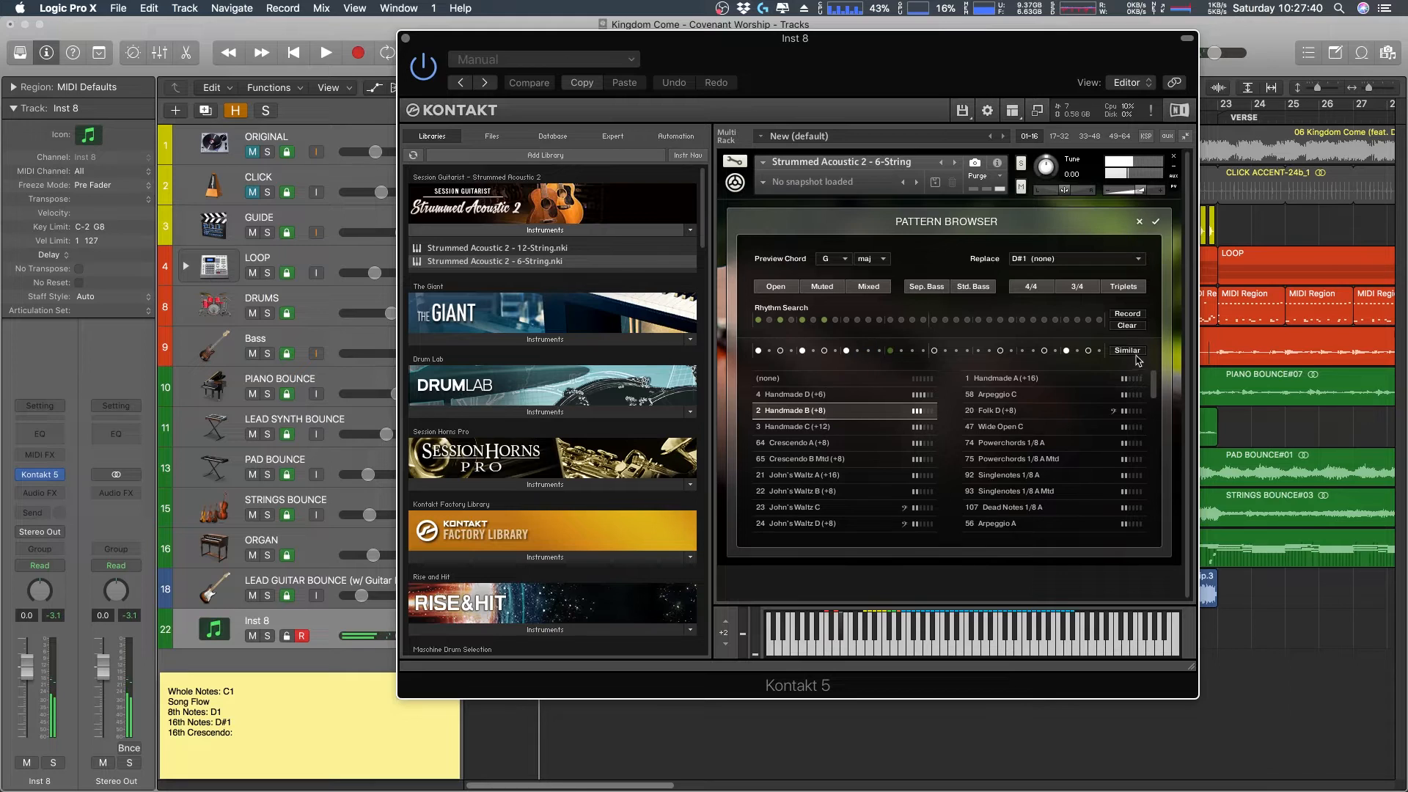
pyautogui.click(1156, 221)
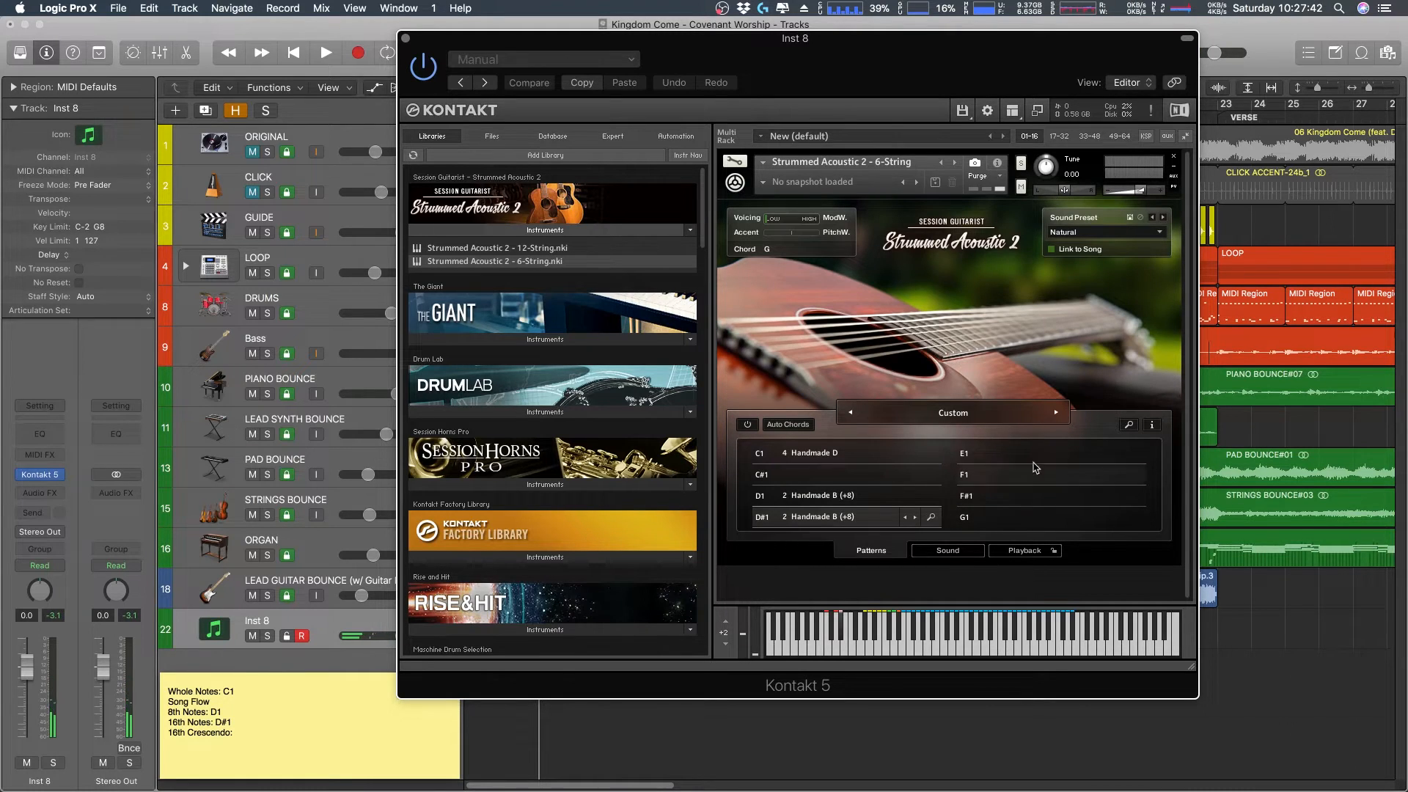
# - Set the D#1 pattern's tempo to x2, shorten it to end step 8, and close its pattern settings
pyautogui.click(1152, 426)
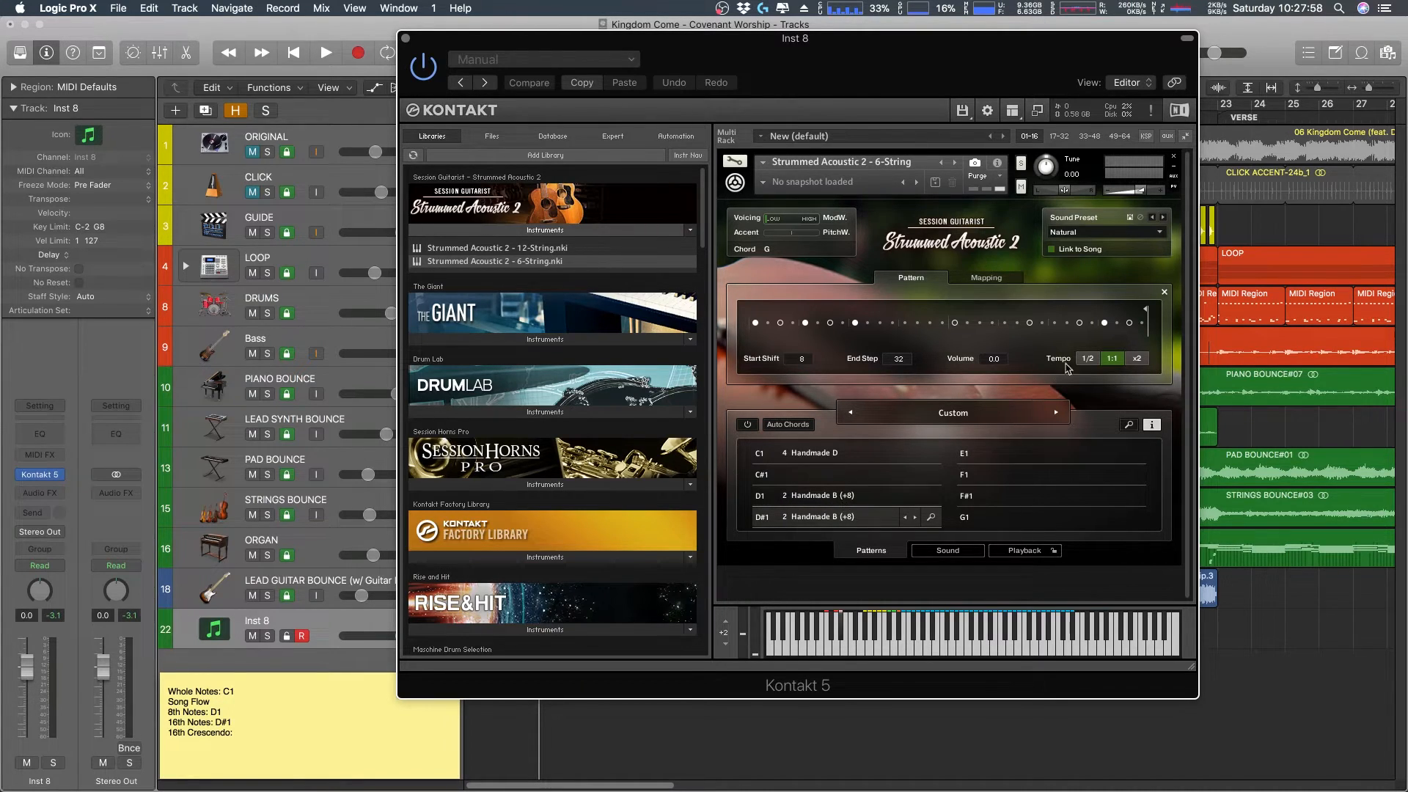
pyautogui.click(1134, 360)
pyautogui.moveTo(1143, 308)
pyautogui.mouseDown()
pyautogui.moveTo(821, 314)
pyautogui.moveTo(845, 314)
pyautogui.mouseUp()
pyautogui.click(1163, 293)
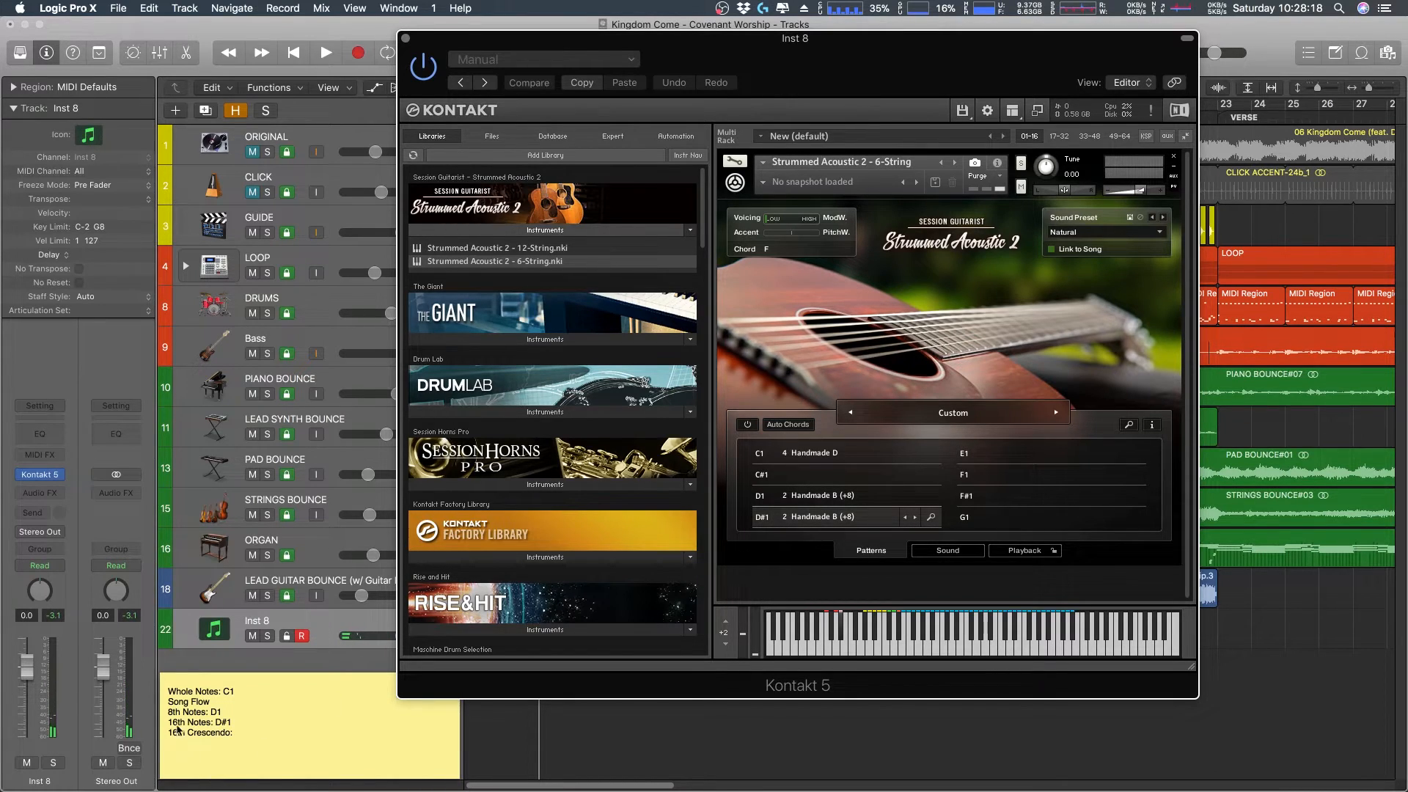
# - Search patterns for slot E1 with a rhythm on steps 1, 3, 5 and 7
pyautogui.click(253, 733)
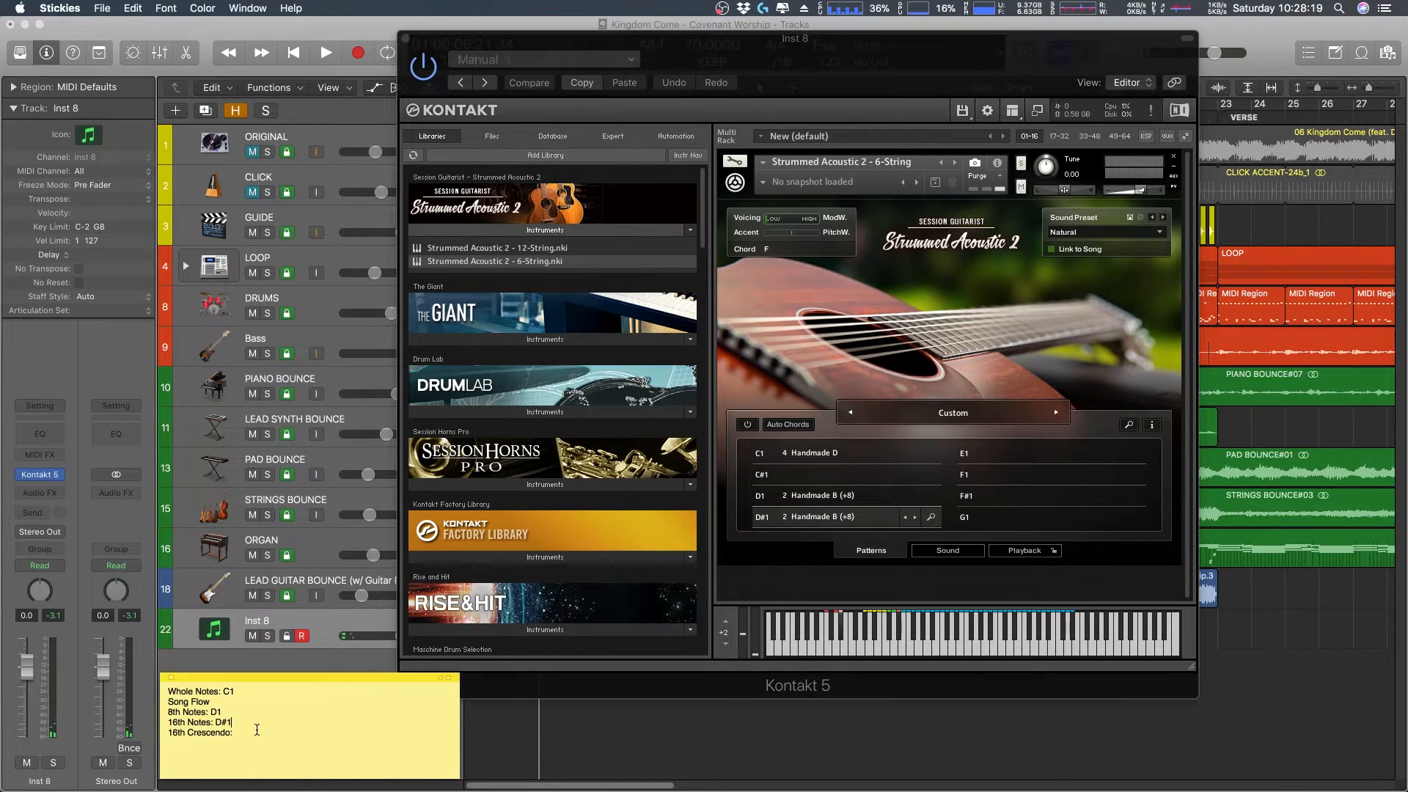
pyautogui.click(933, 453)
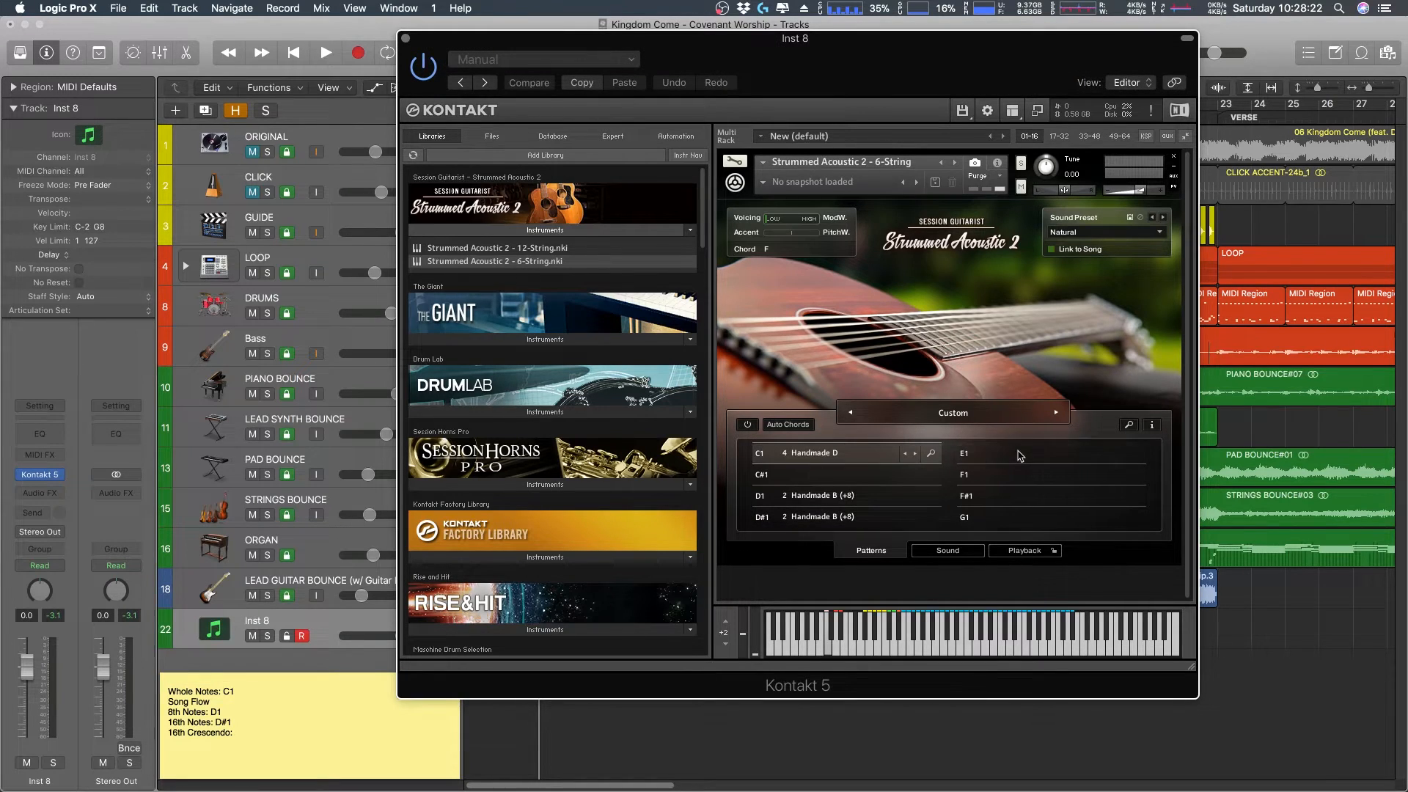
pyautogui.click(1135, 453)
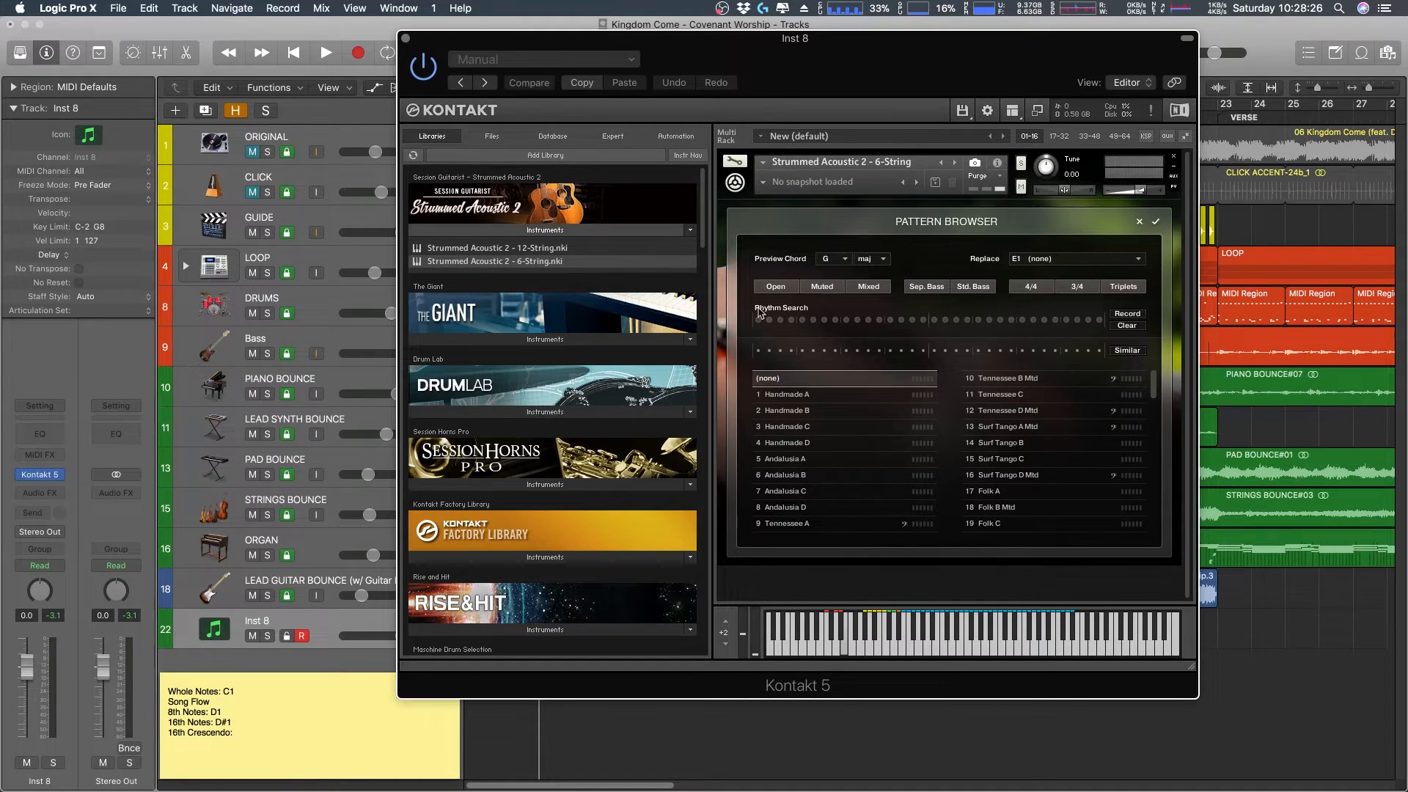
pyautogui.click(758, 319)
pyautogui.click(781, 319)
pyautogui.click(802, 320)
pyautogui.click(825, 321)
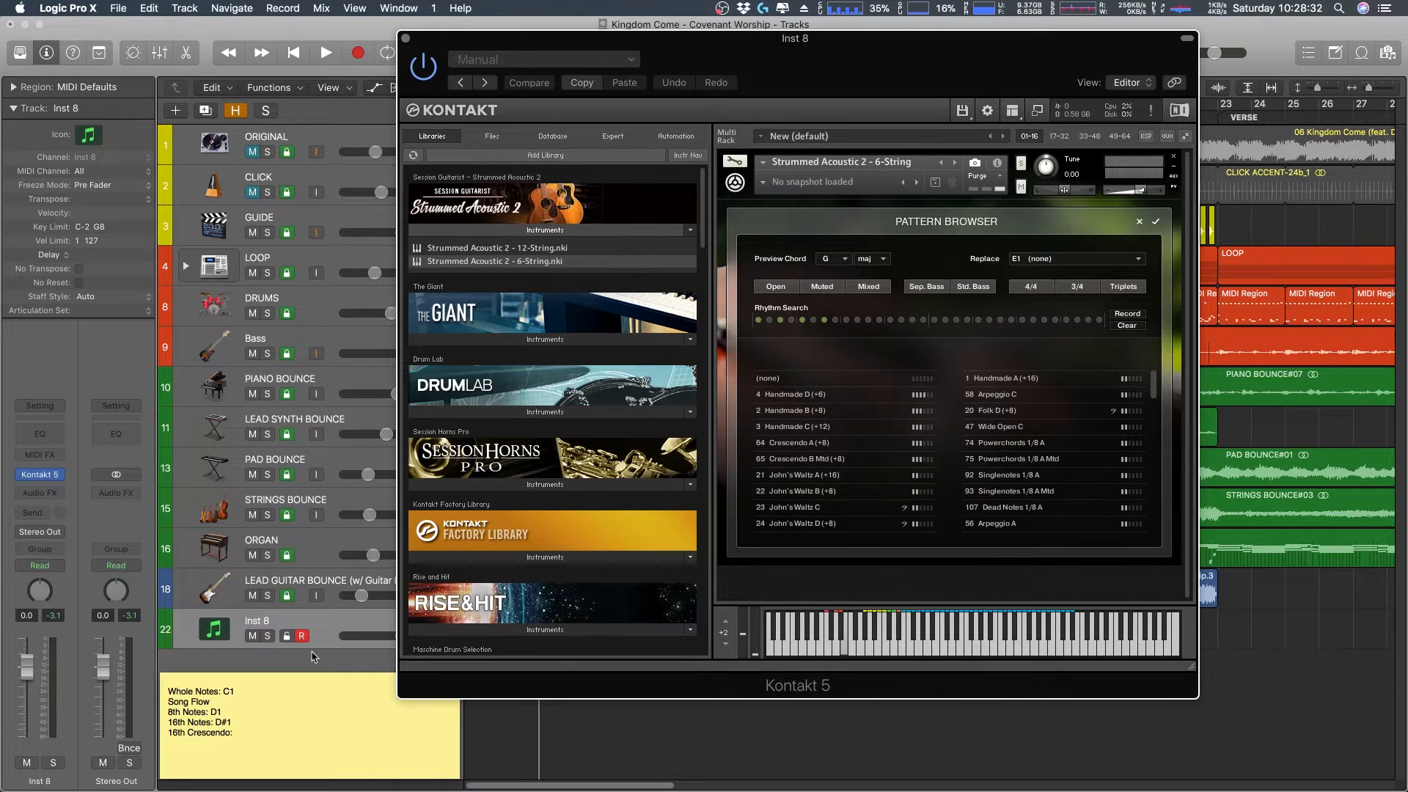
# - Change "16th Crescendo:" to "8th Crescendo:" in the sticky note
pyautogui.click(228, 743)
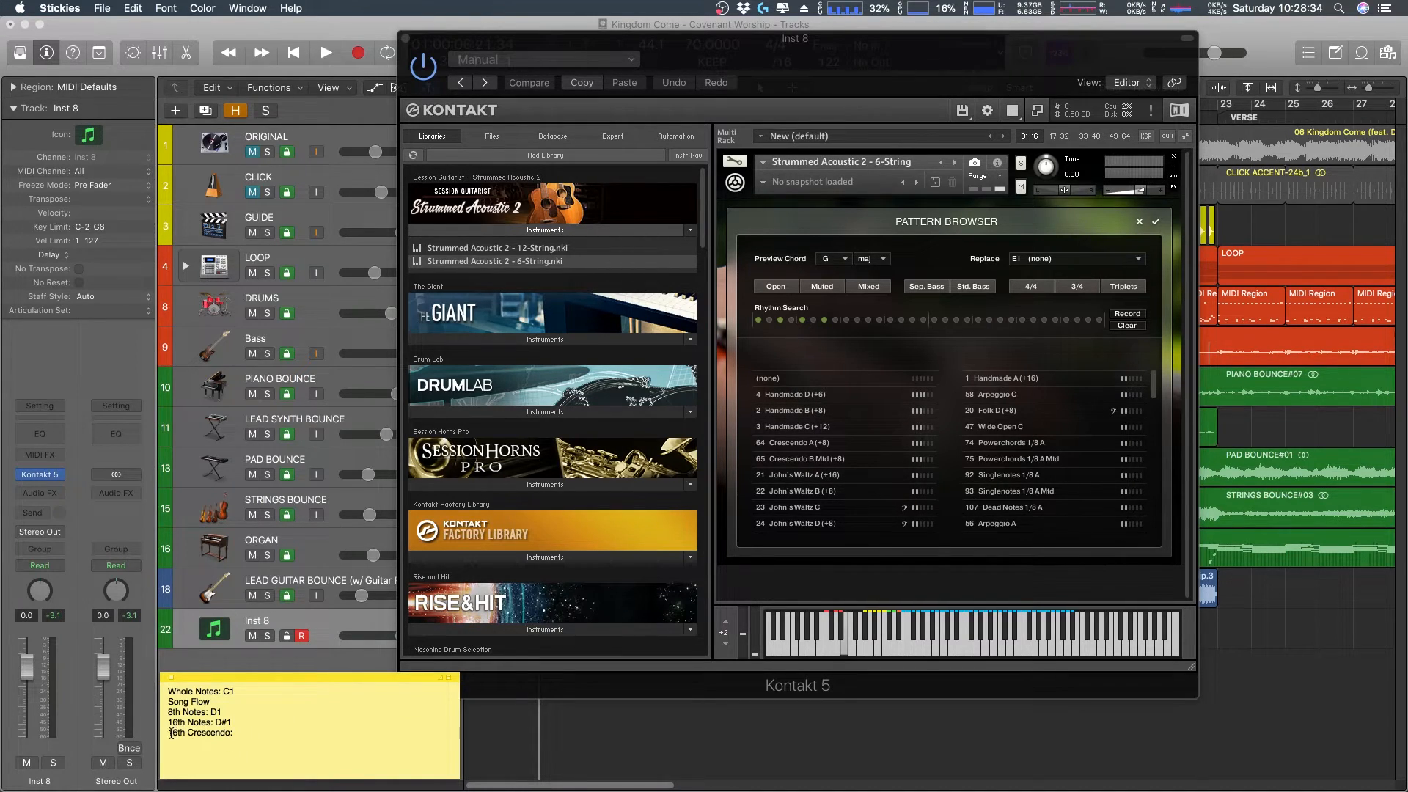
pyautogui.moveTo(172, 732); pyautogui.dragTo(167, 732)
pyautogui.press('BackSpace')
pyautogui.write('8')
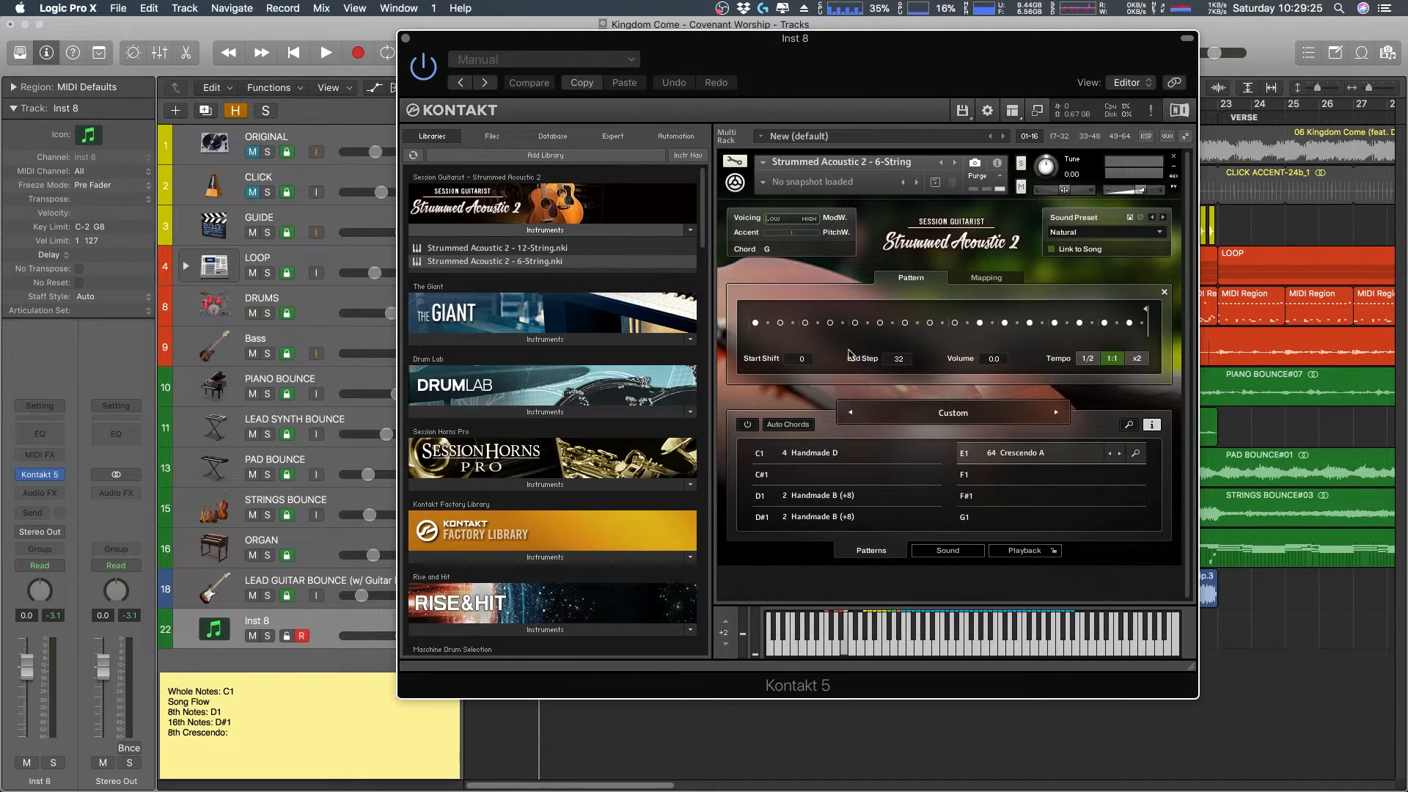
# - Close the pattern settings of slot E1
pyautogui.click(1164, 293)
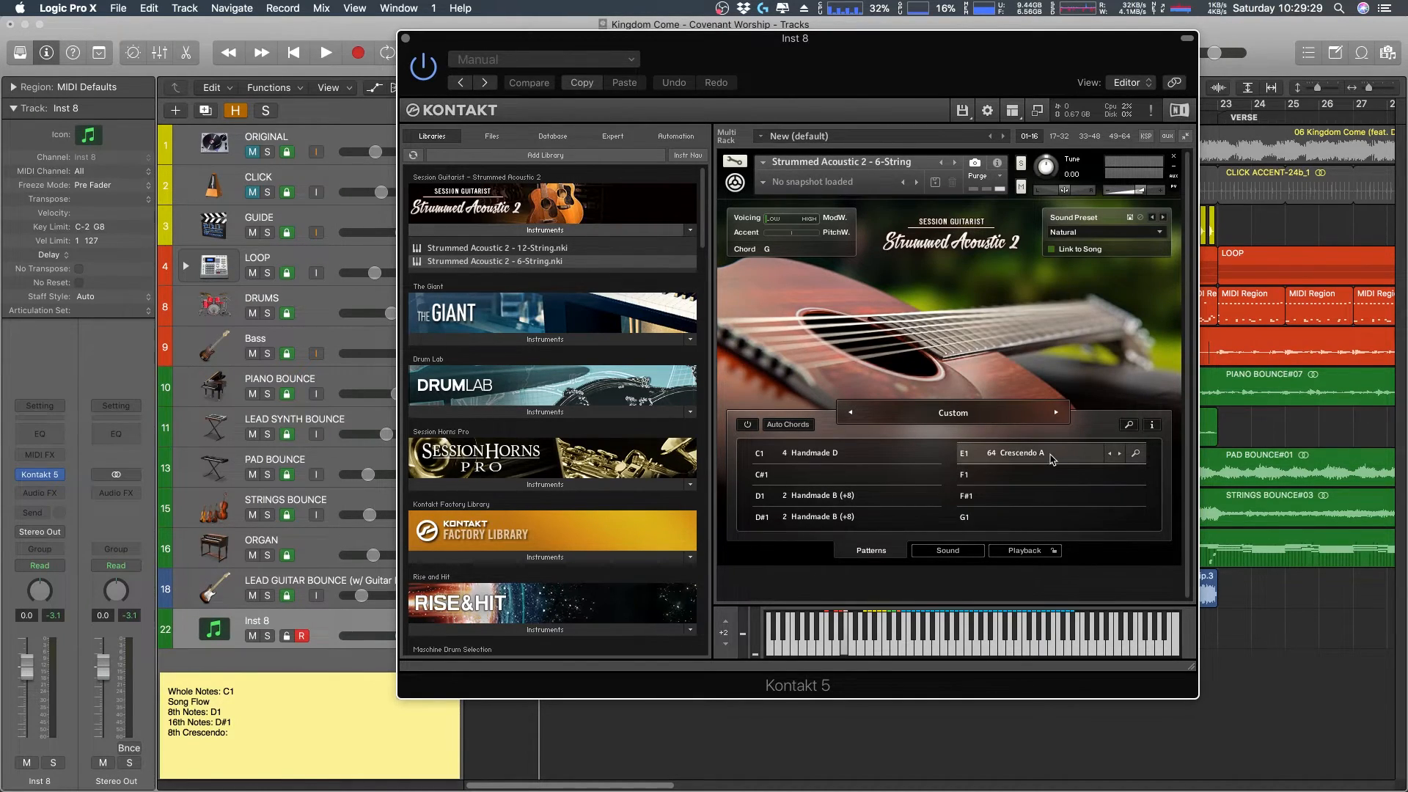
pyautogui.click(1044, 608)
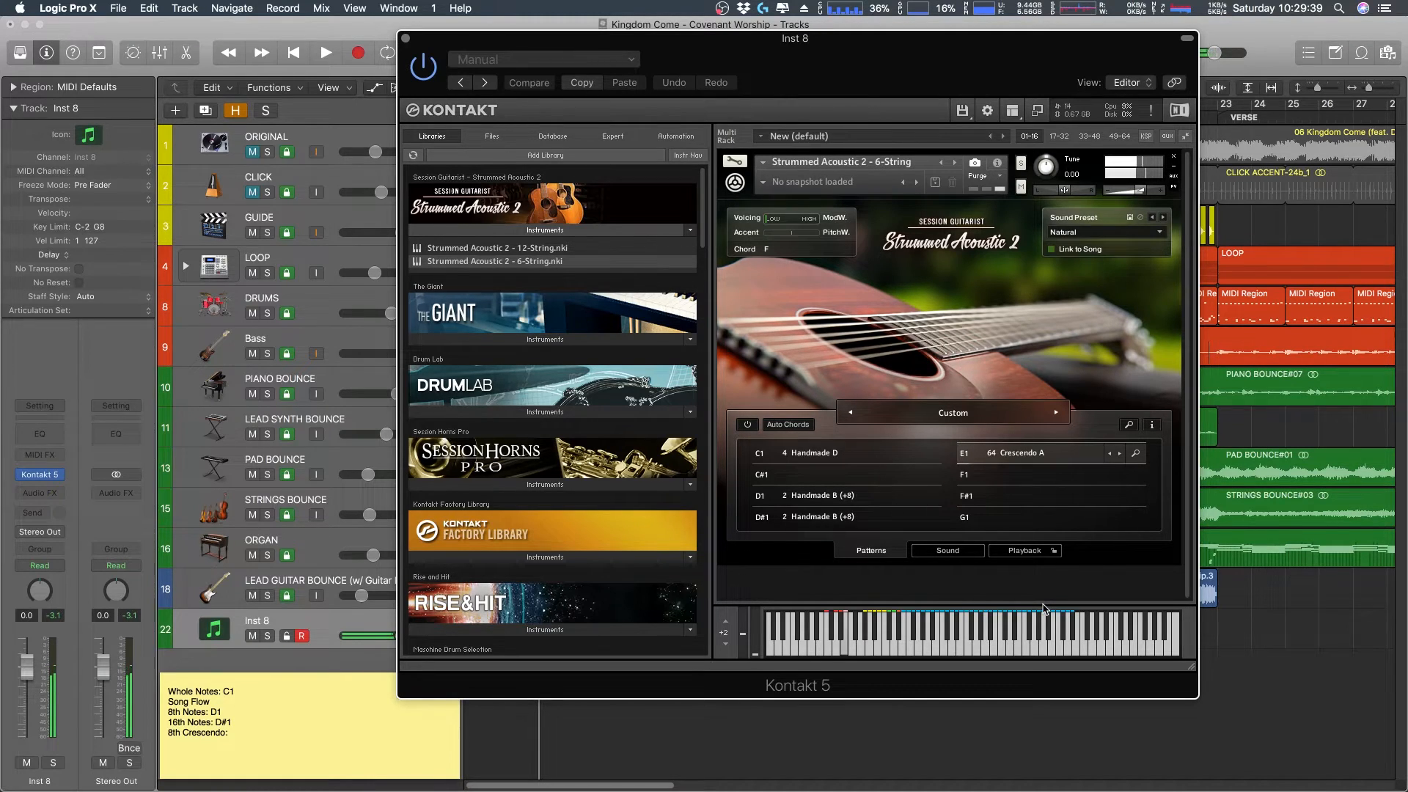
# - Review the Crescendo A pattern of slot E1 in the pattern browser and in its pattern settings
pyautogui.click(1135, 452)
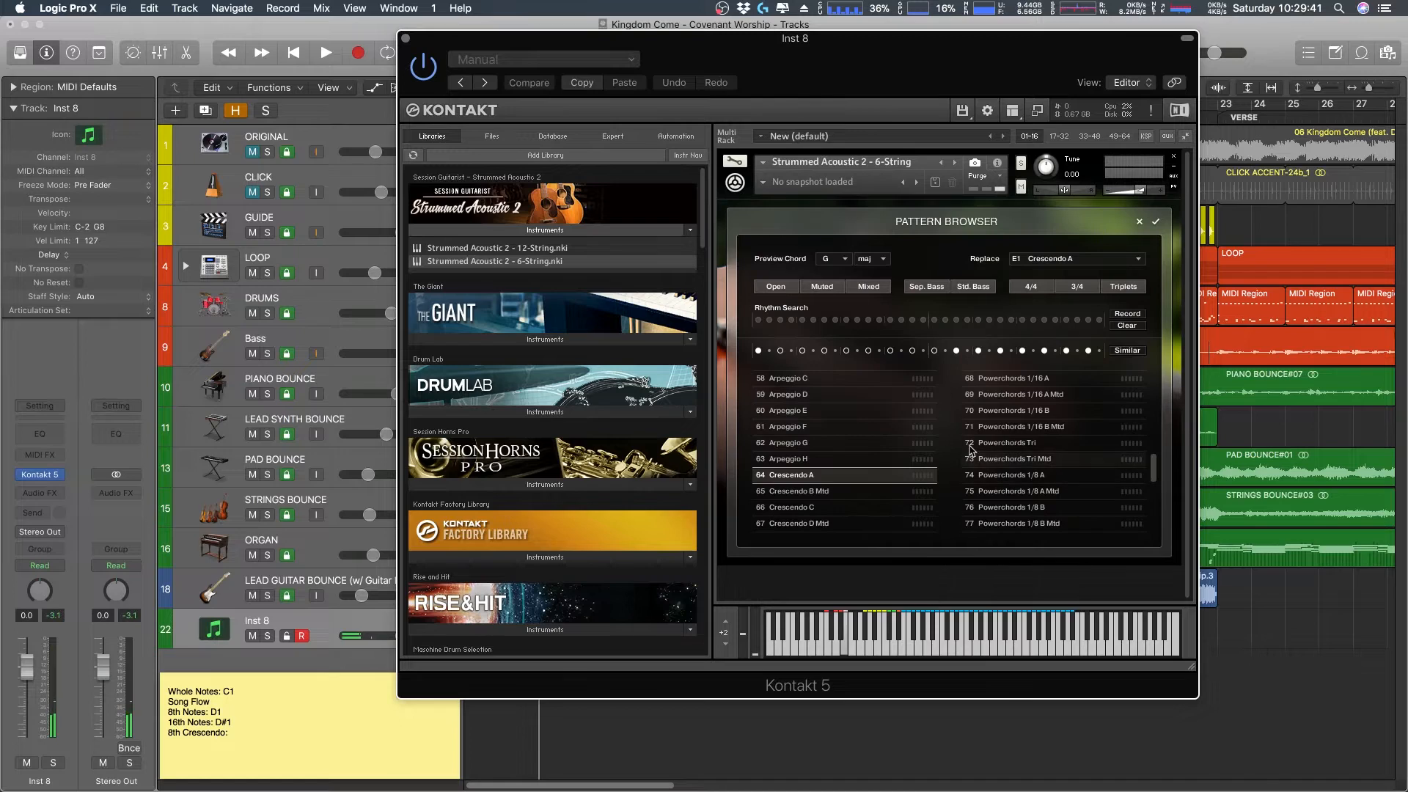
pyautogui.click(1152, 222)
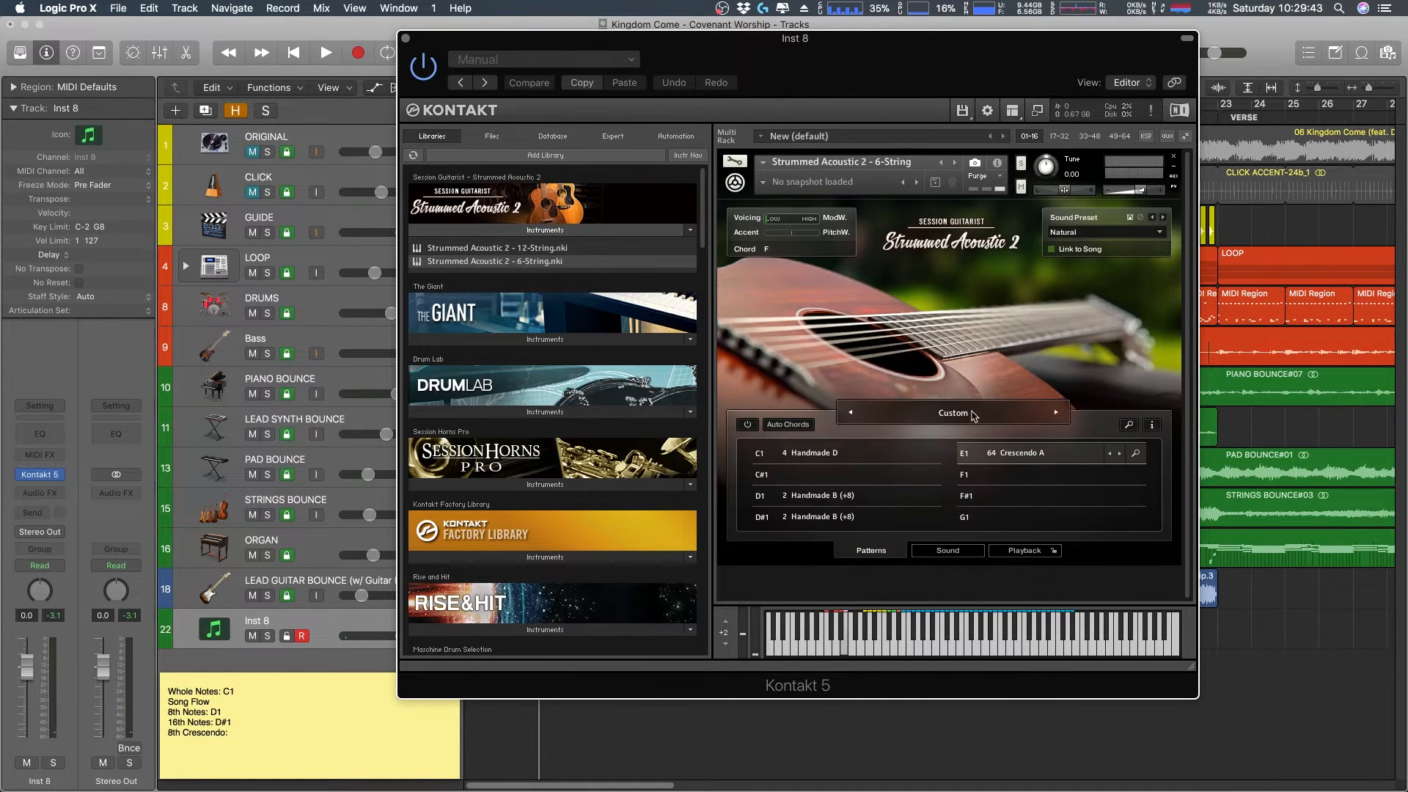
pyautogui.click(1152, 426)
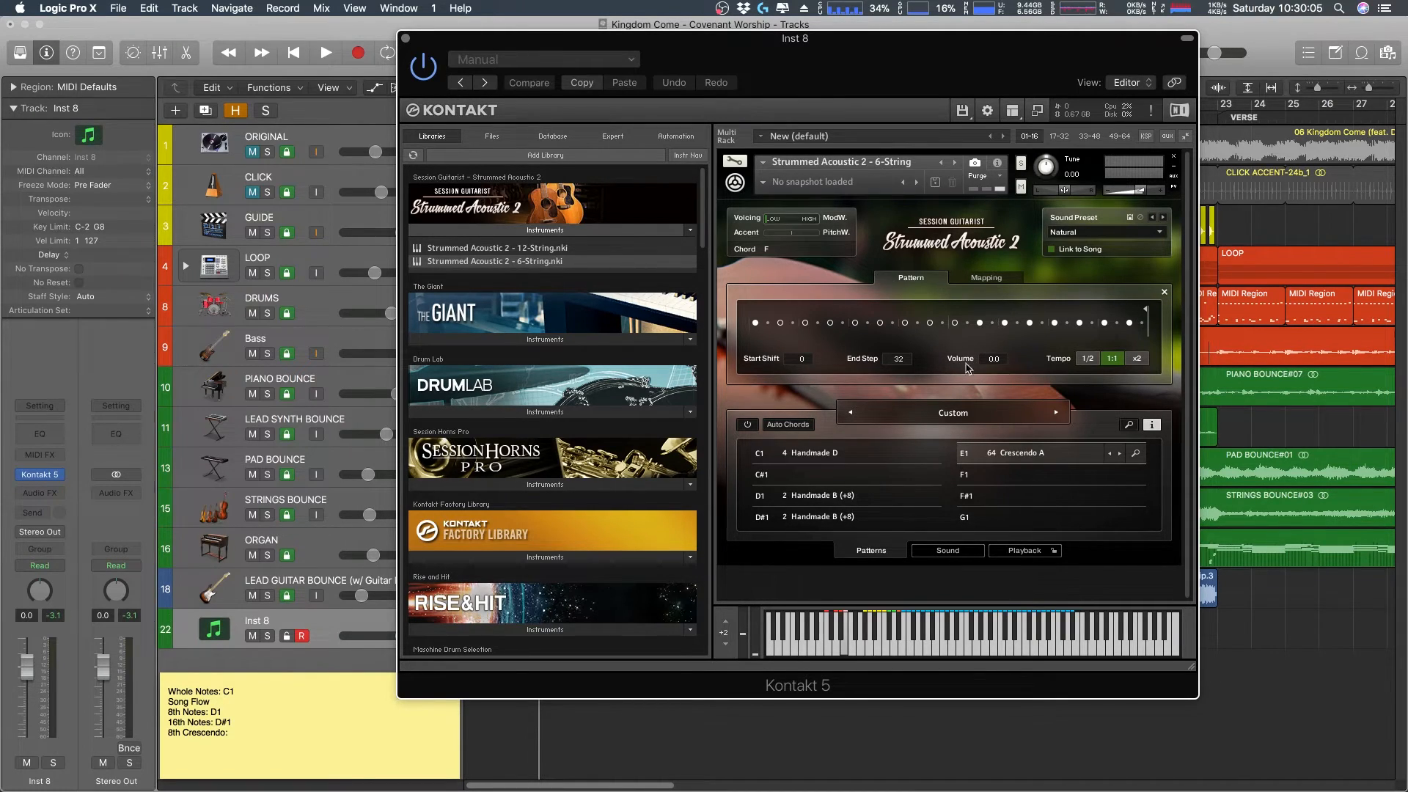
pyautogui.click(1163, 292)
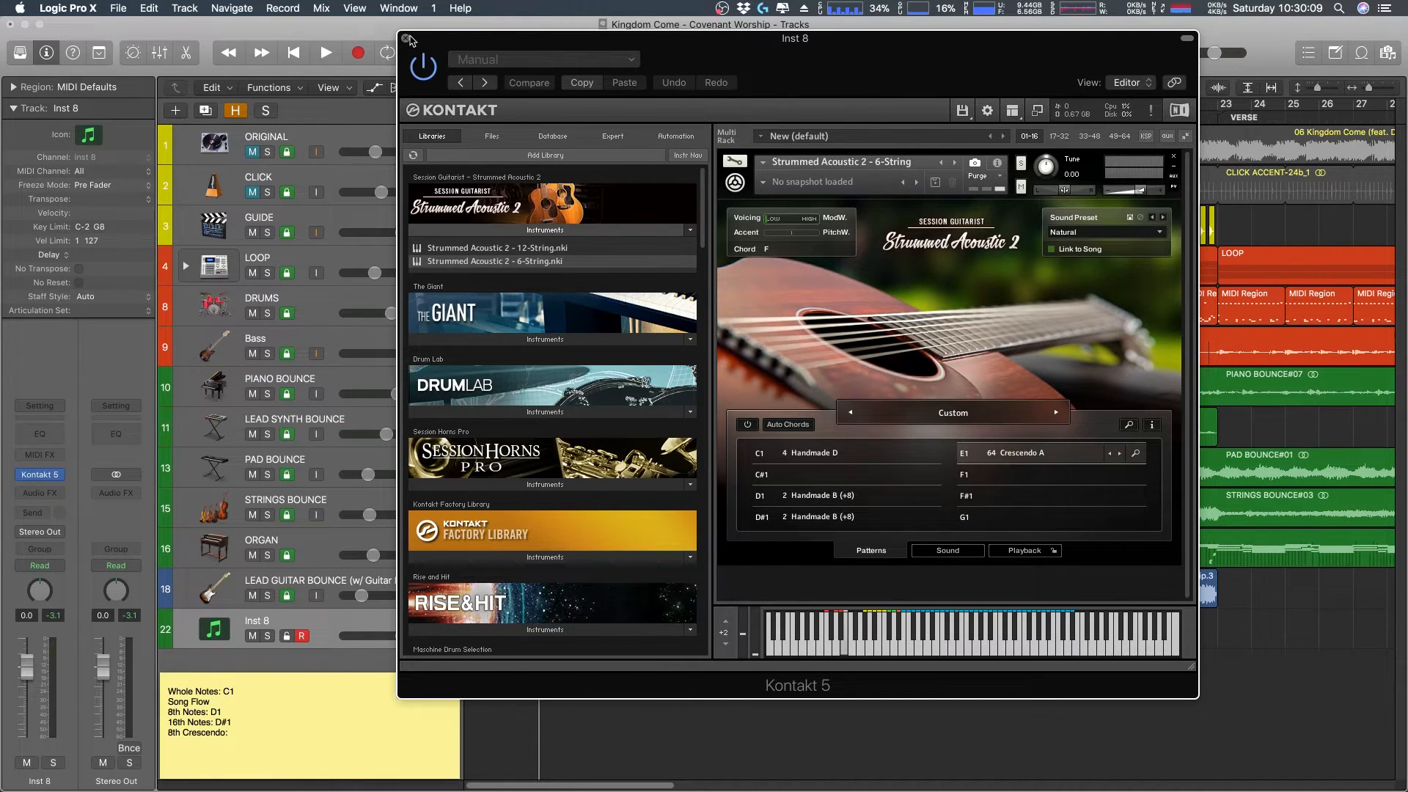
# - Search 4/4 patterns for slot C#1 with a rhythm on steps 1, 13 and 17
pyautogui.click(172, 732)
pyautogui.click(876, 478)
pyautogui.click(935, 478)
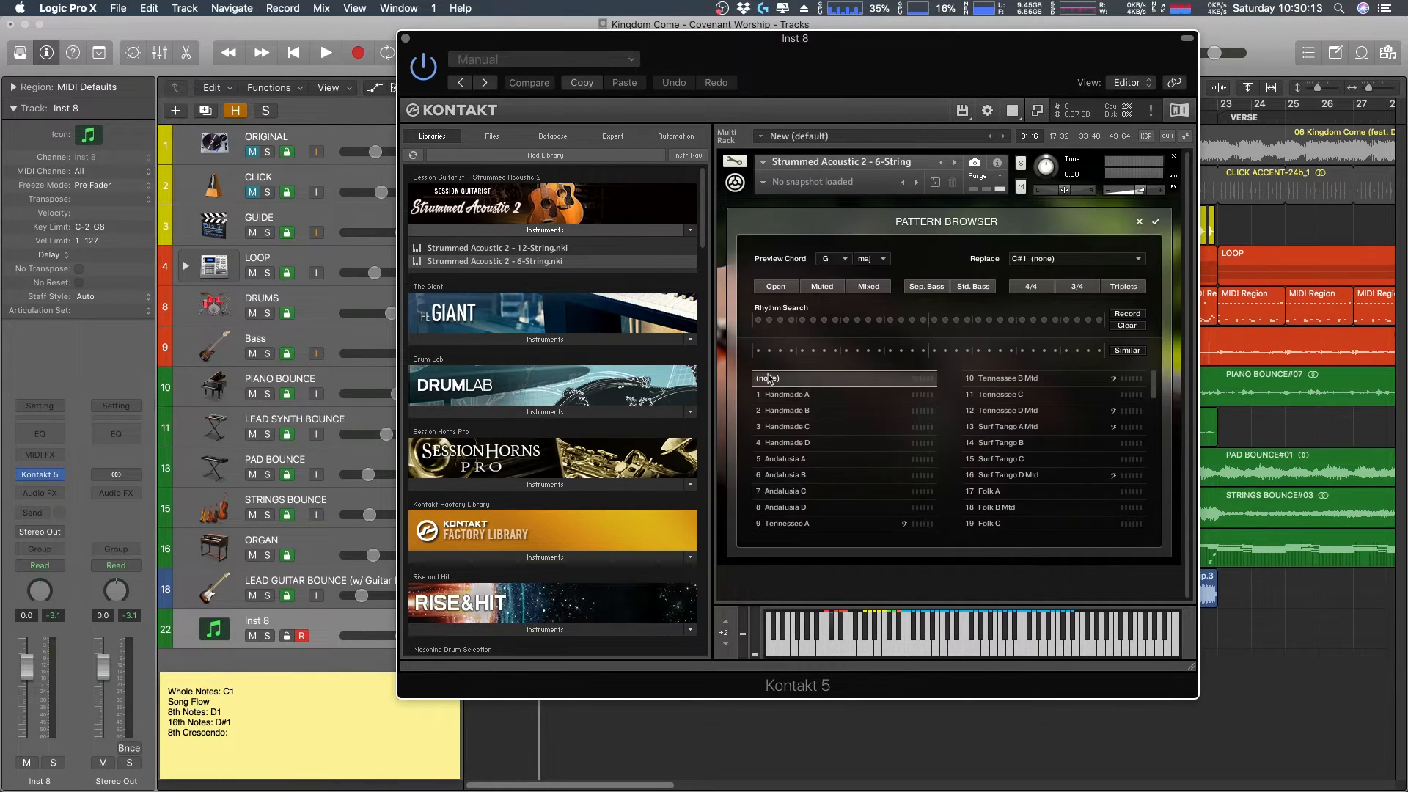
pyautogui.click(759, 320)
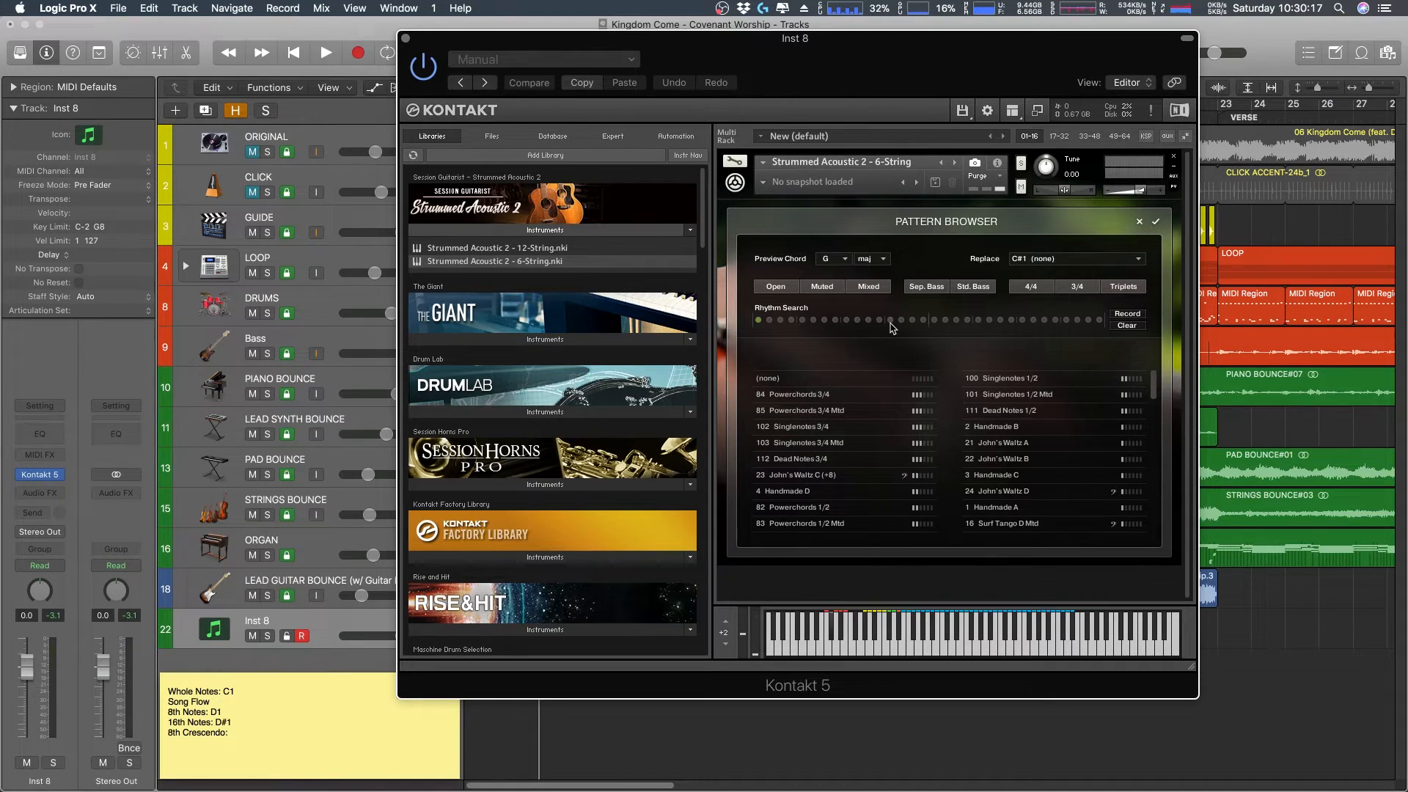
pyautogui.click(934, 320)
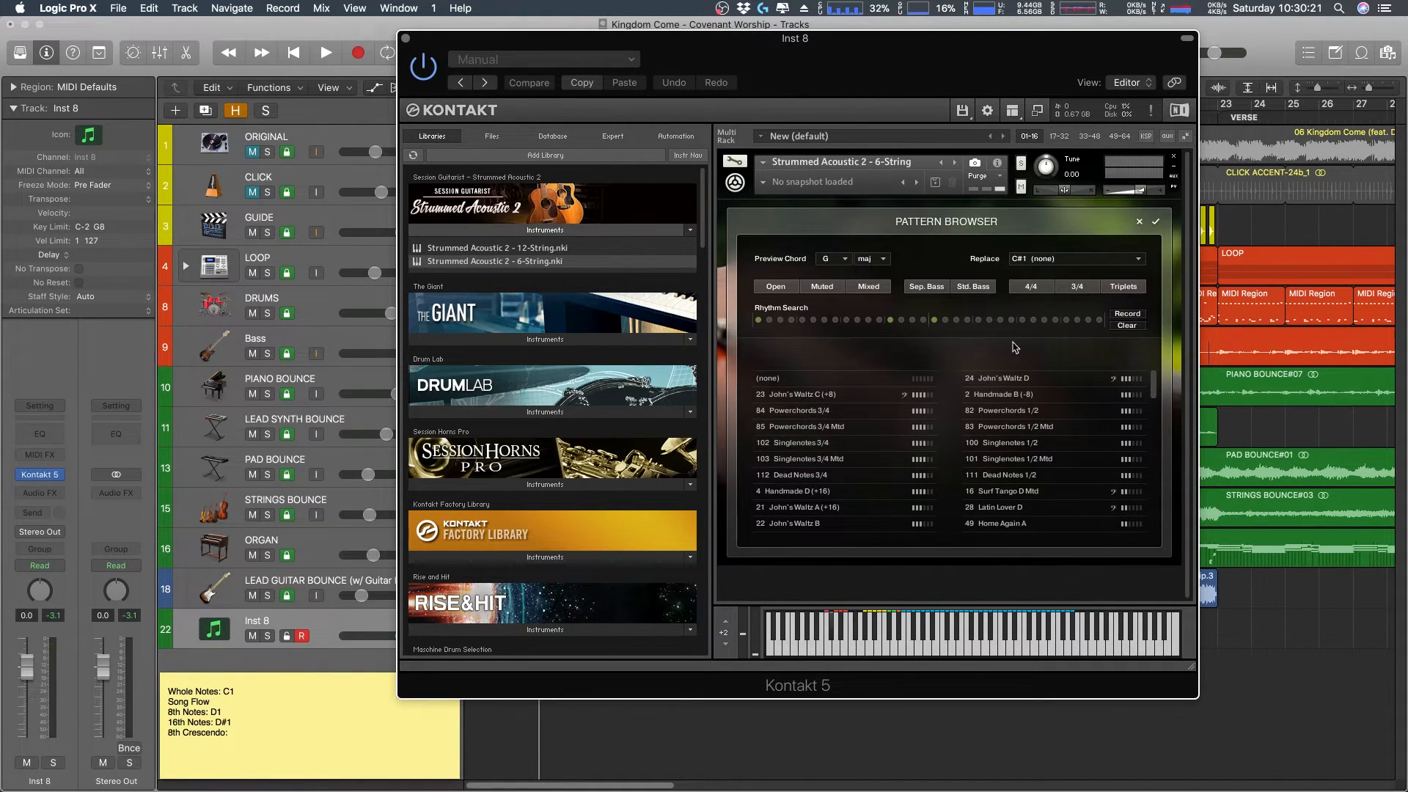
pyautogui.click(1033, 289)
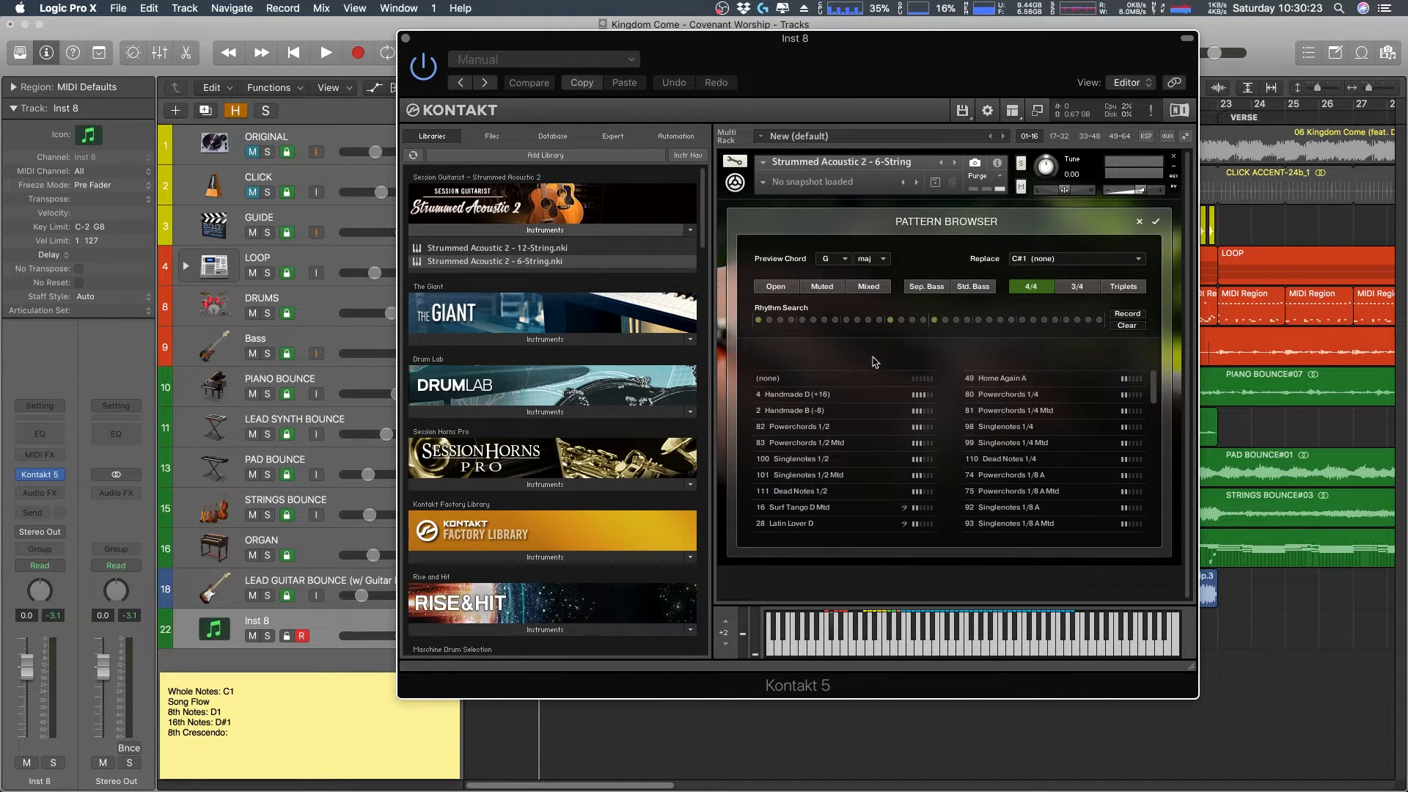
# - Audition Handmade D (+16), Handmade B (-8), Powerchords 1/2, Powerchords 1/2 Mtd and Surf Tango D Mtd for slot C#1
pyautogui.click(839, 396)
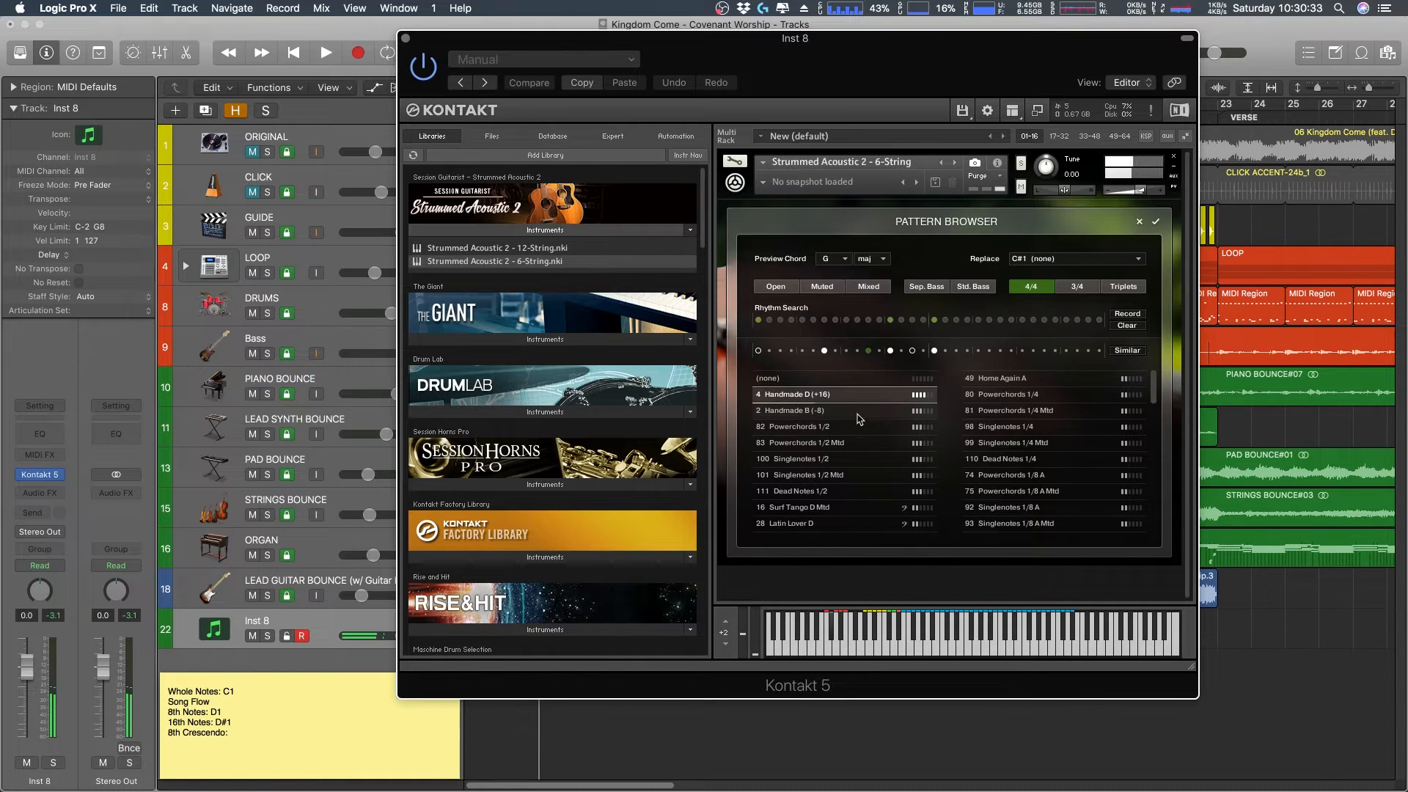
pyautogui.click(820, 411)
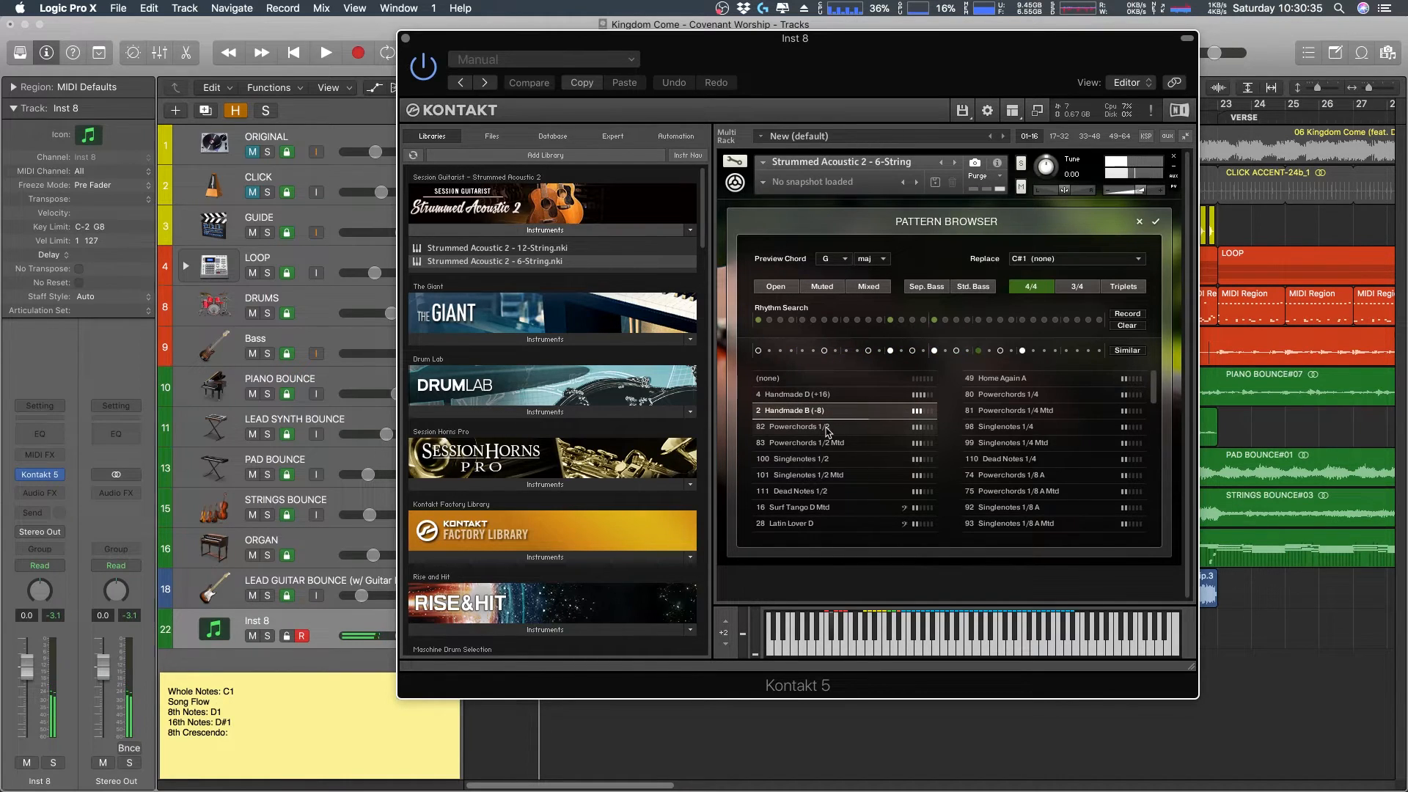
pyautogui.click(829, 428)
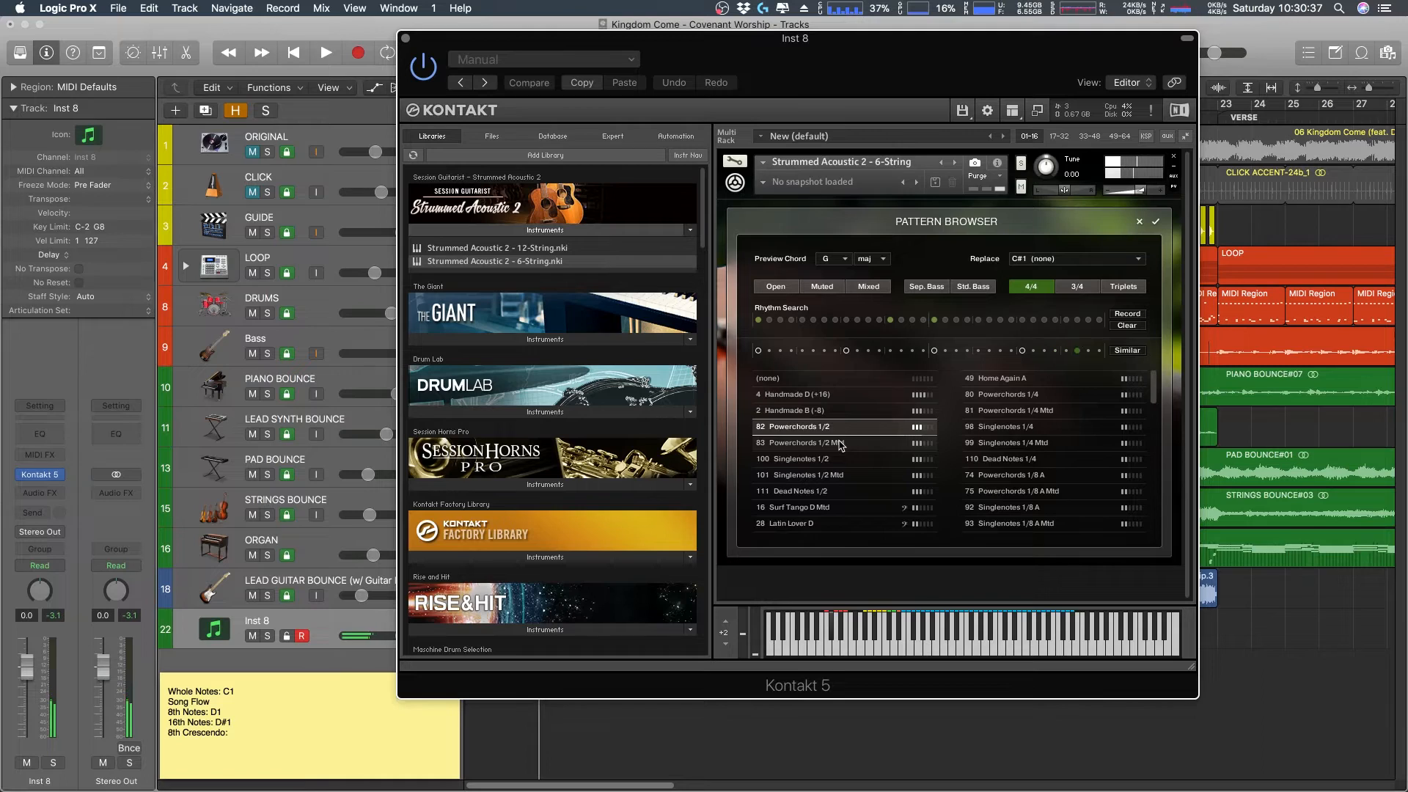
pyautogui.click(841, 444)
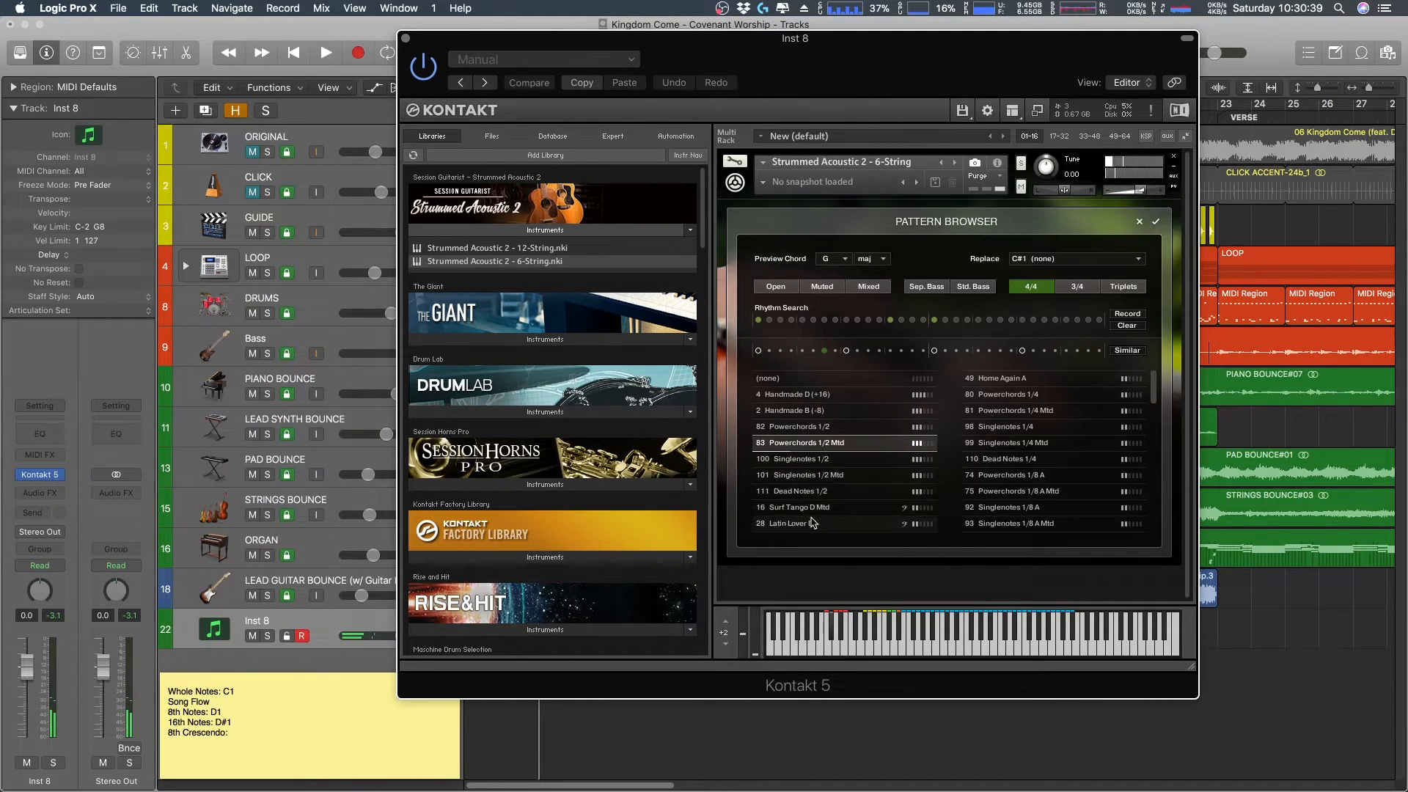
pyautogui.click(813, 509)
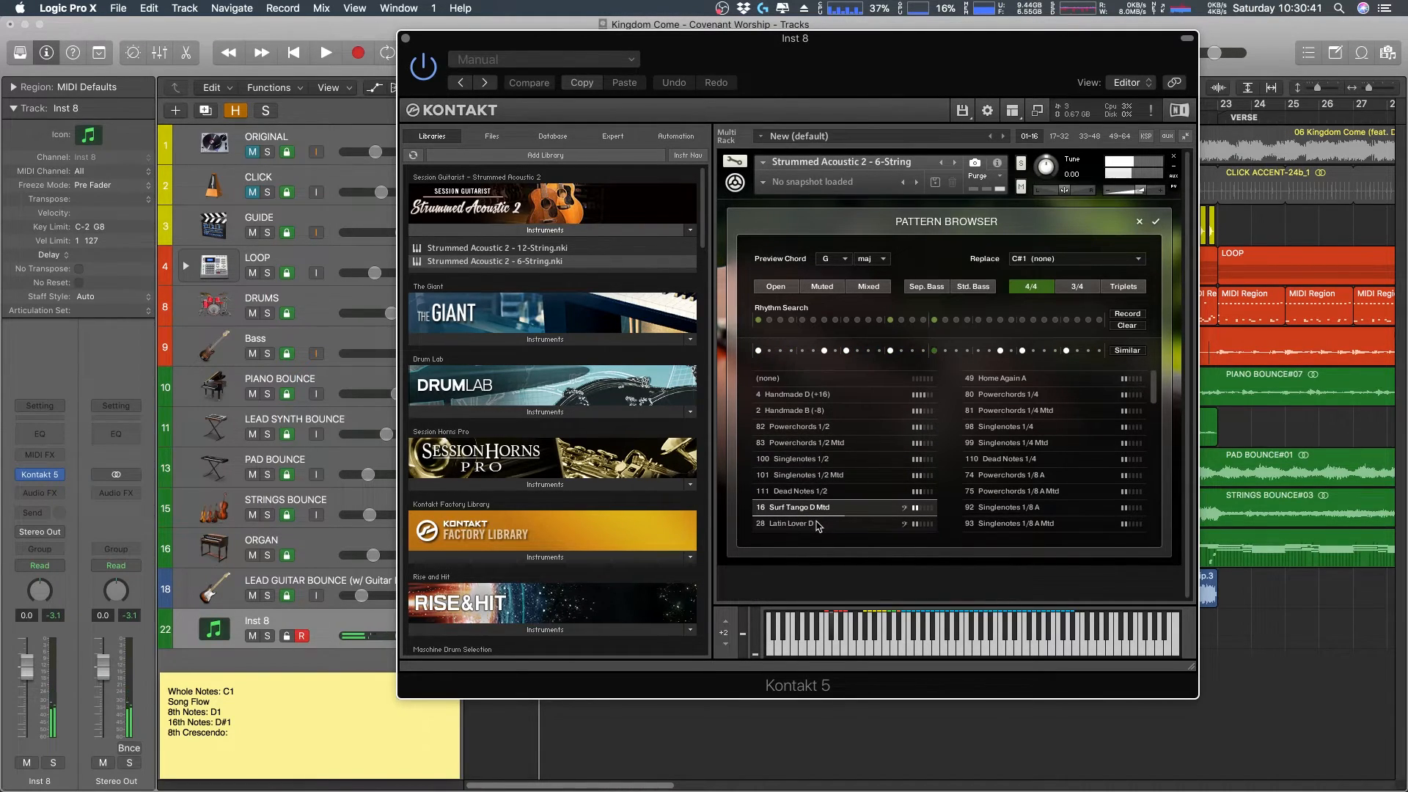
# - Change the rhythm search for slot C#1 to steps 1 and 5
pyautogui.click(901, 321)
pyautogui.click(945, 320)
pyautogui.click(802, 321)
# - Audition the new matches, including Handmade D (+4), Handmade B (+8), Handmade A (+8), Surf Tango D Mtd (+8), Folk D (+8) and Arpeggio H
pyautogui.click(789, 398)
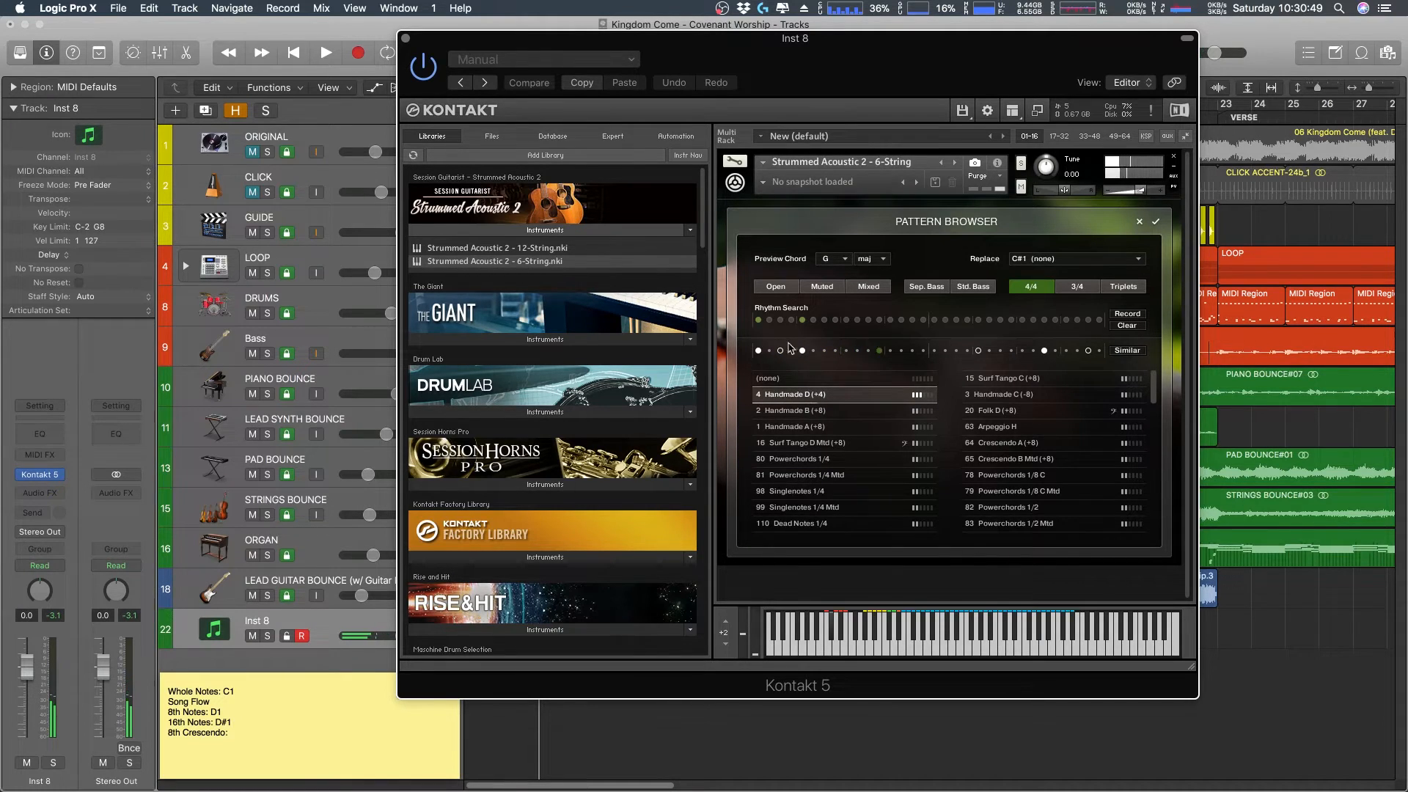
pyautogui.click(813, 411)
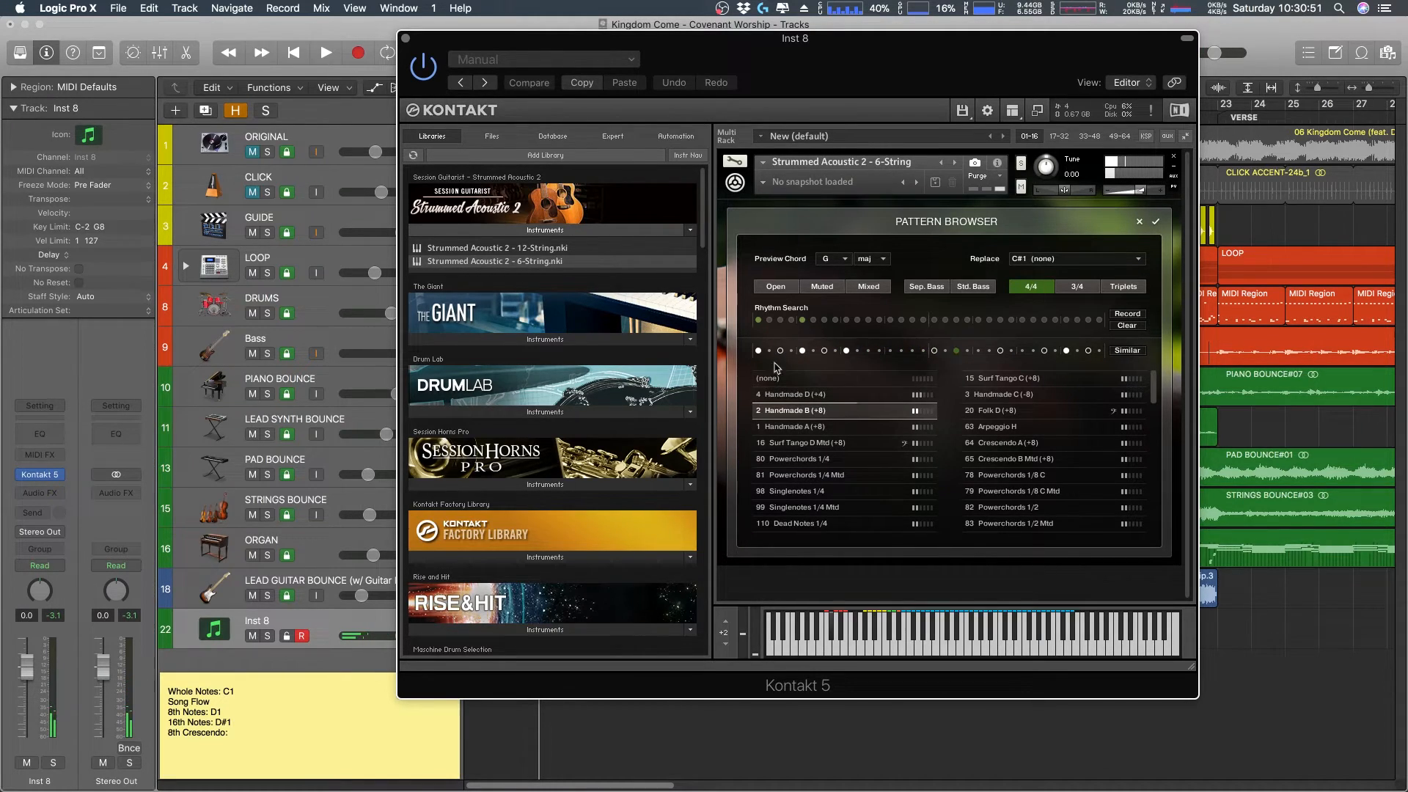
pyautogui.click(835, 426)
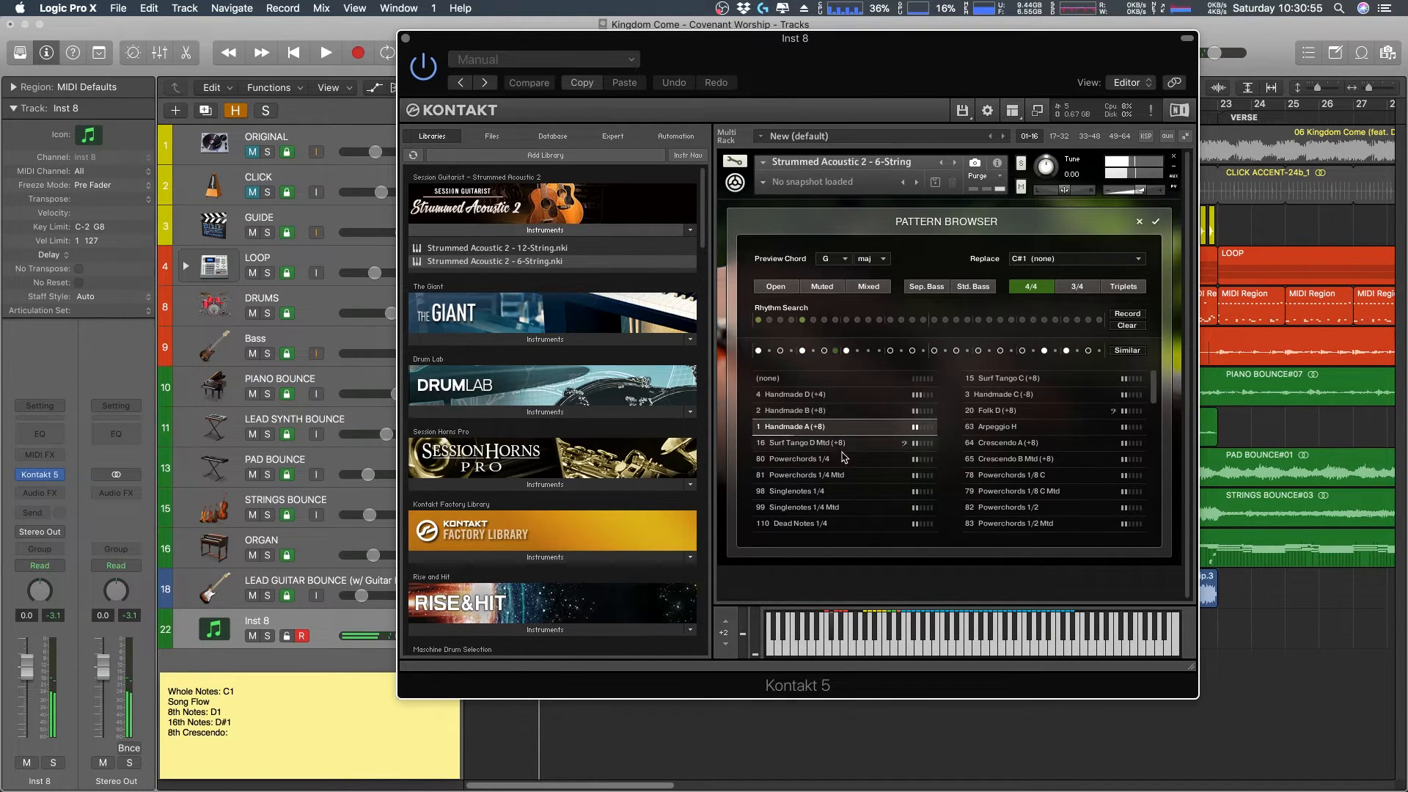
pyautogui.click(848, 444)
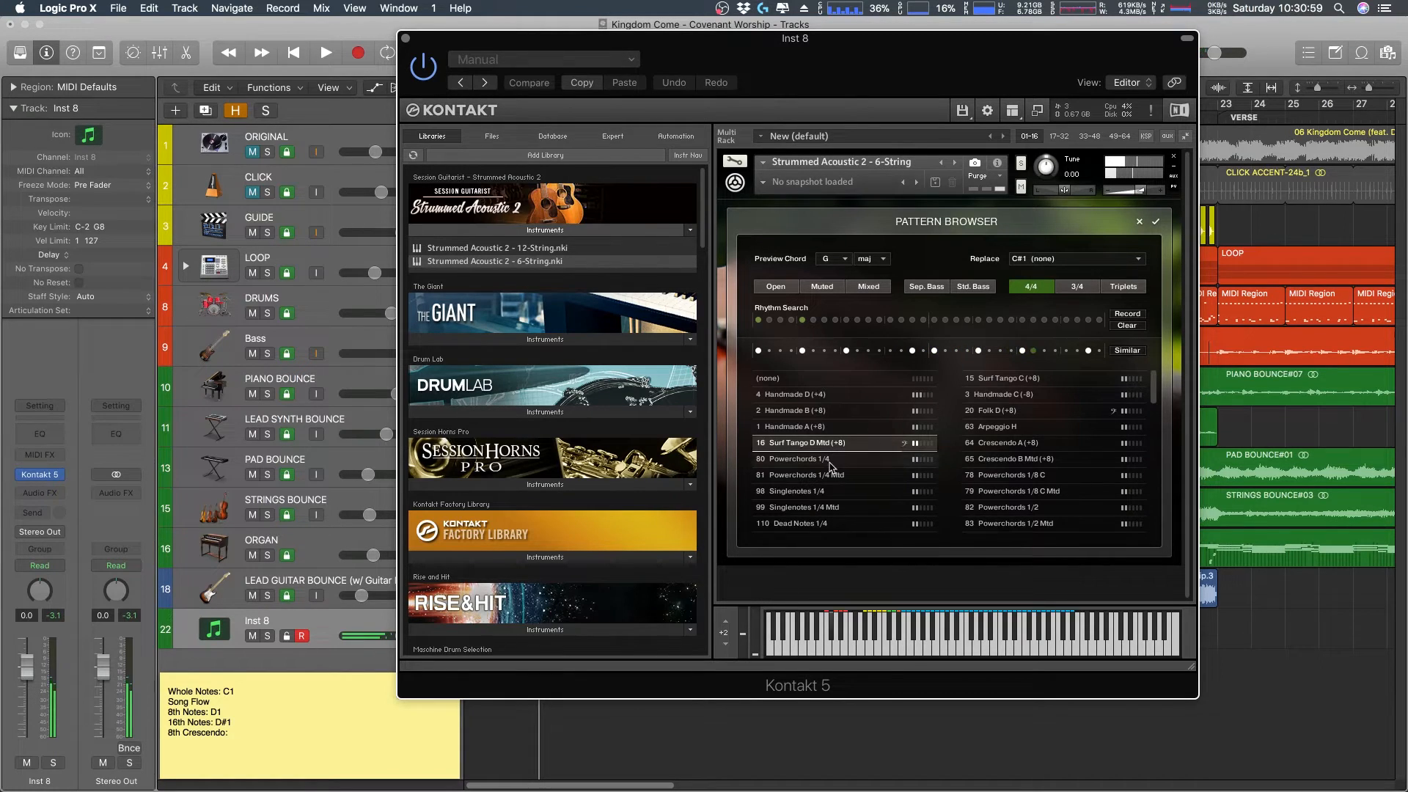
pyautogui.click(1017, 409)
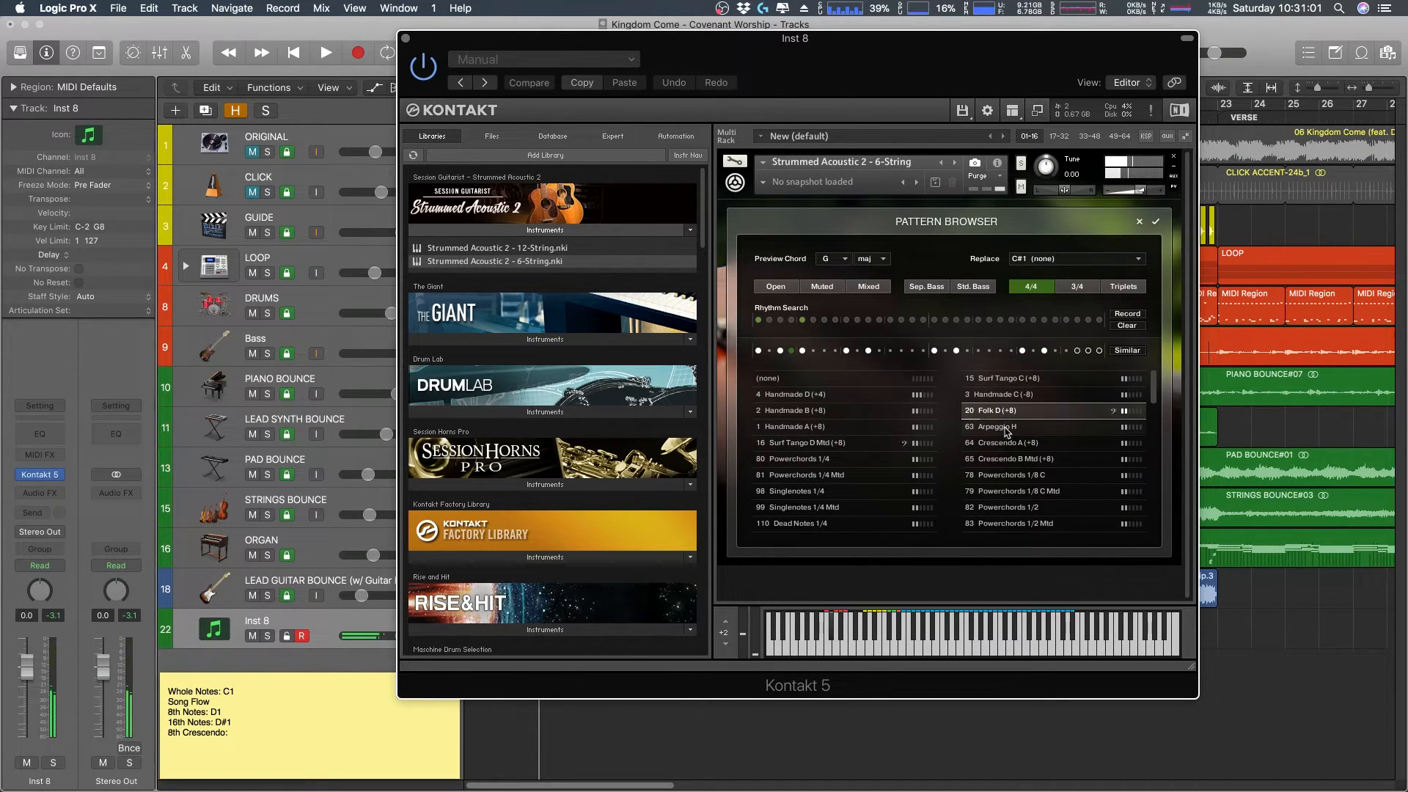
pyautogui.click(1005, 429)
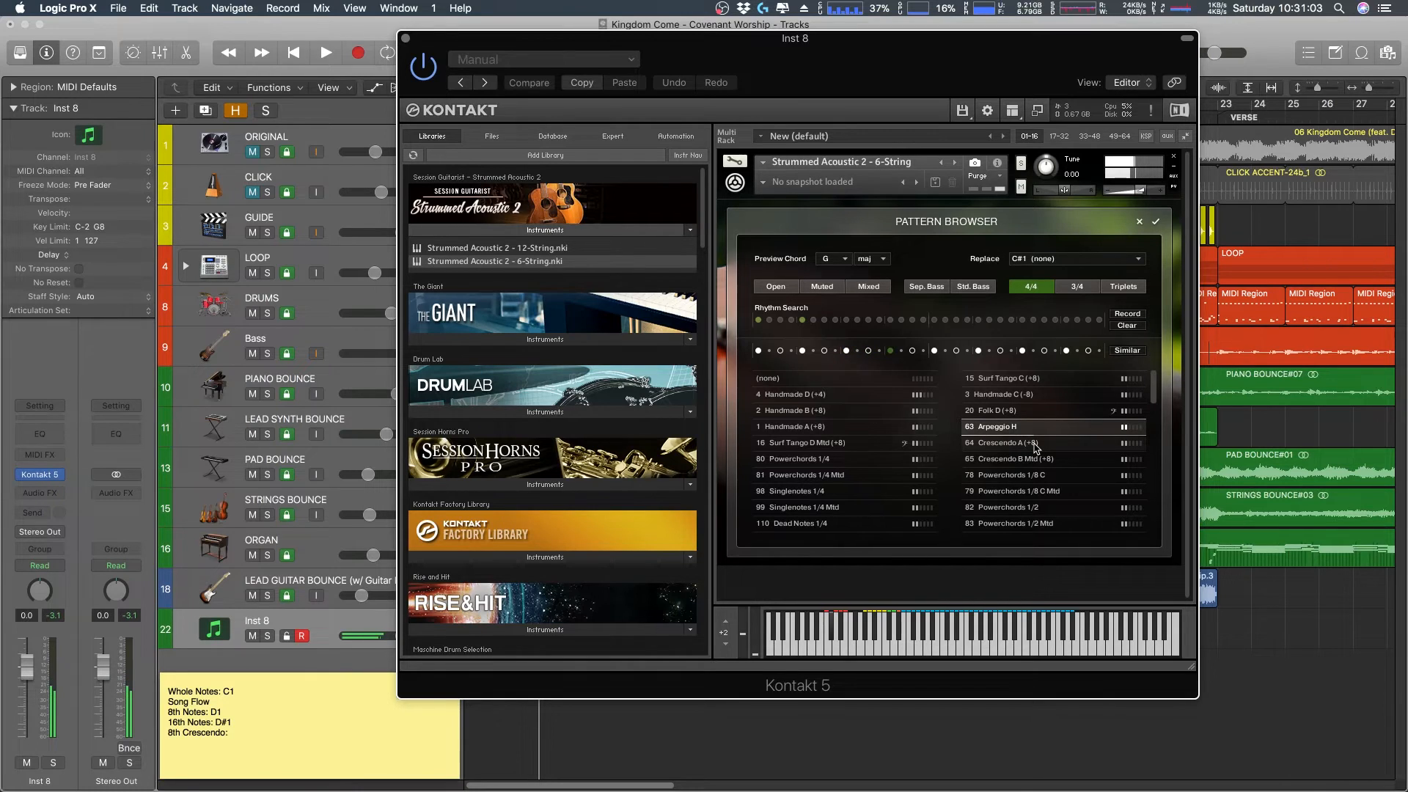
pyautogui.click(827, 528)
# - Assign the pattern Handmade D (+4) to slot C#1
pyautogui.click(791, 394)
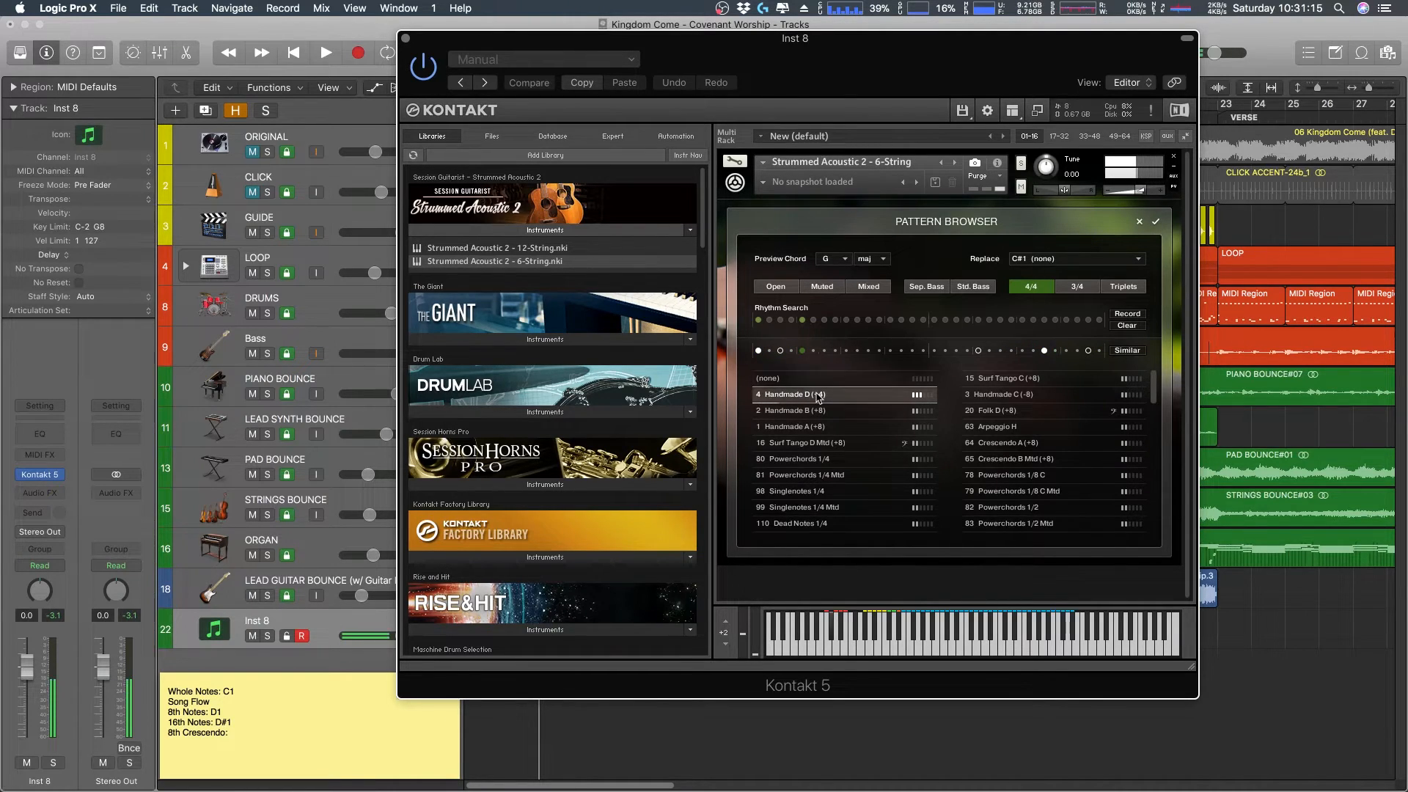
pyautogui.click(1156, 224)
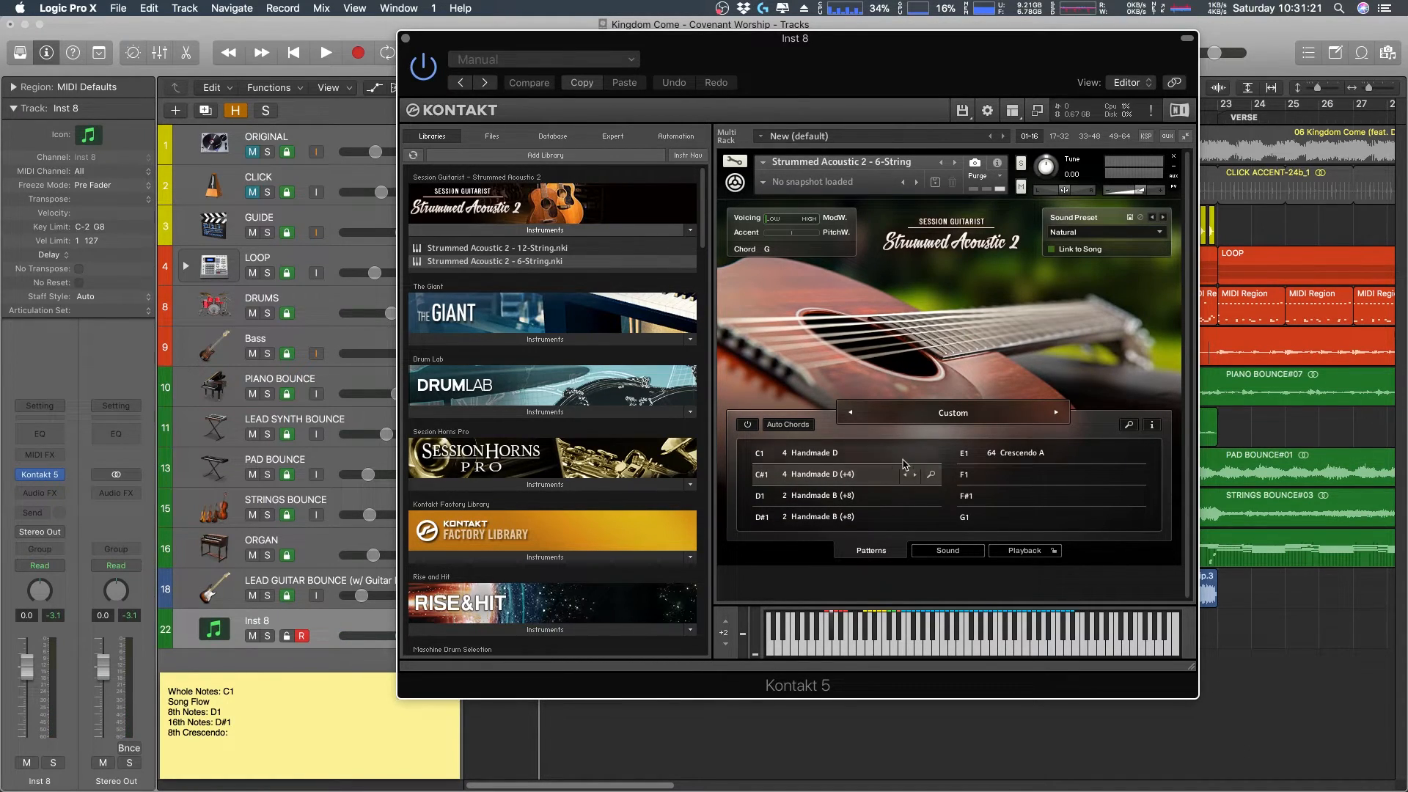
# - Set the start shift of the C#1 pattern to 16 and close its pattern settings
pyautogui.click(1151, 425)
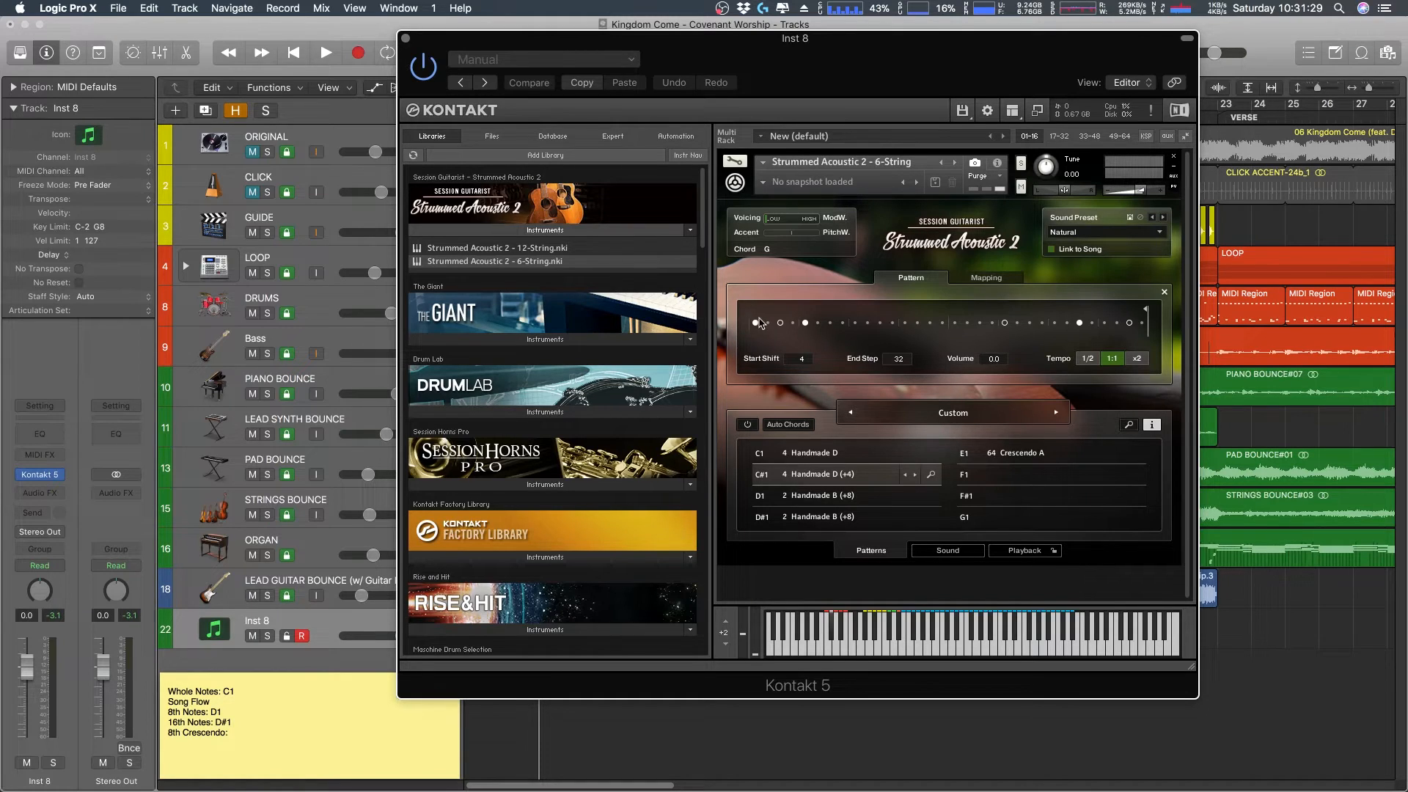
pyautogui.scroll(-2, 808, 367)
pyautogui.scroll(1, 807, 362)
pyautogui.click(1164, 292)
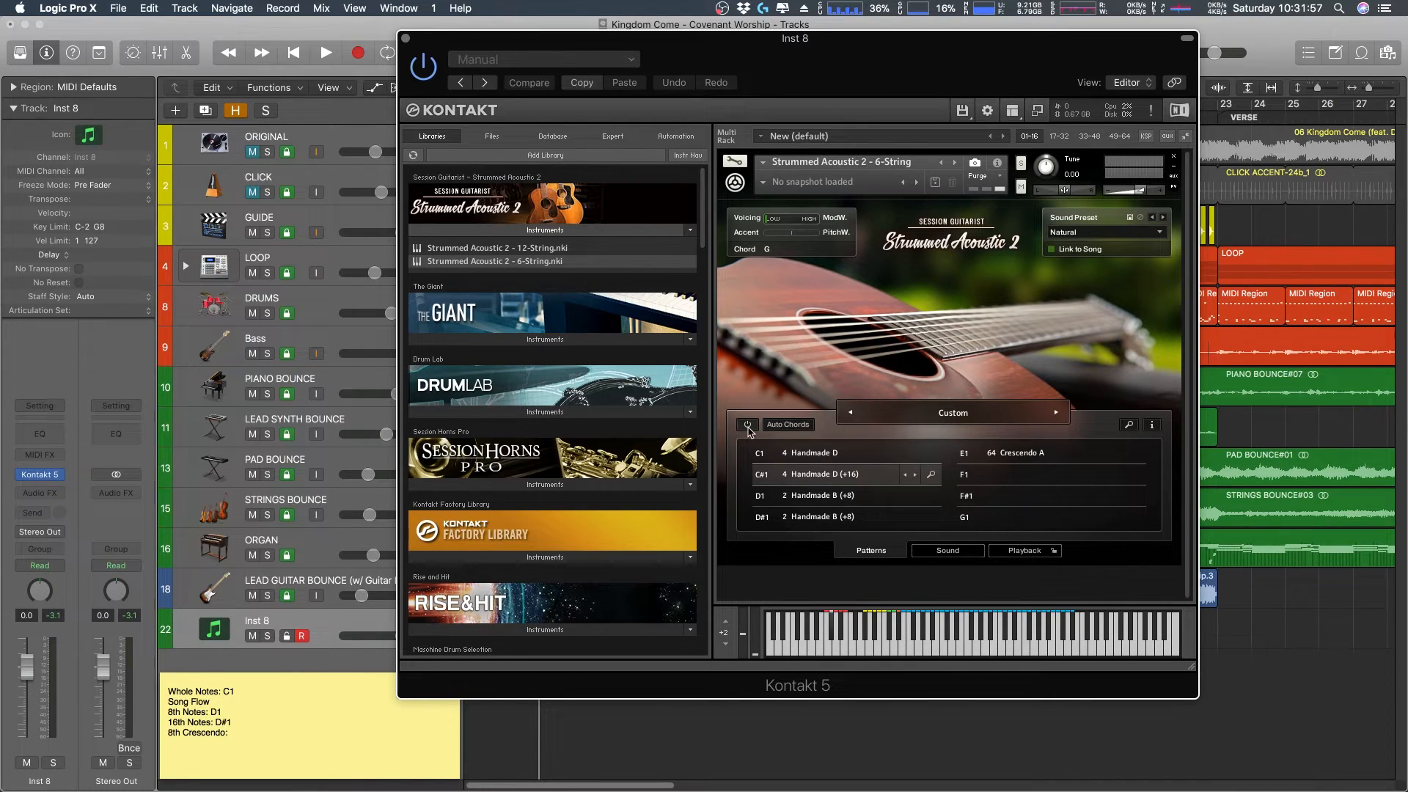
# - Turn on Auto Chords and set the key to F major
pyautogui.click(747, 424)
pyautogui.click(773, 426)
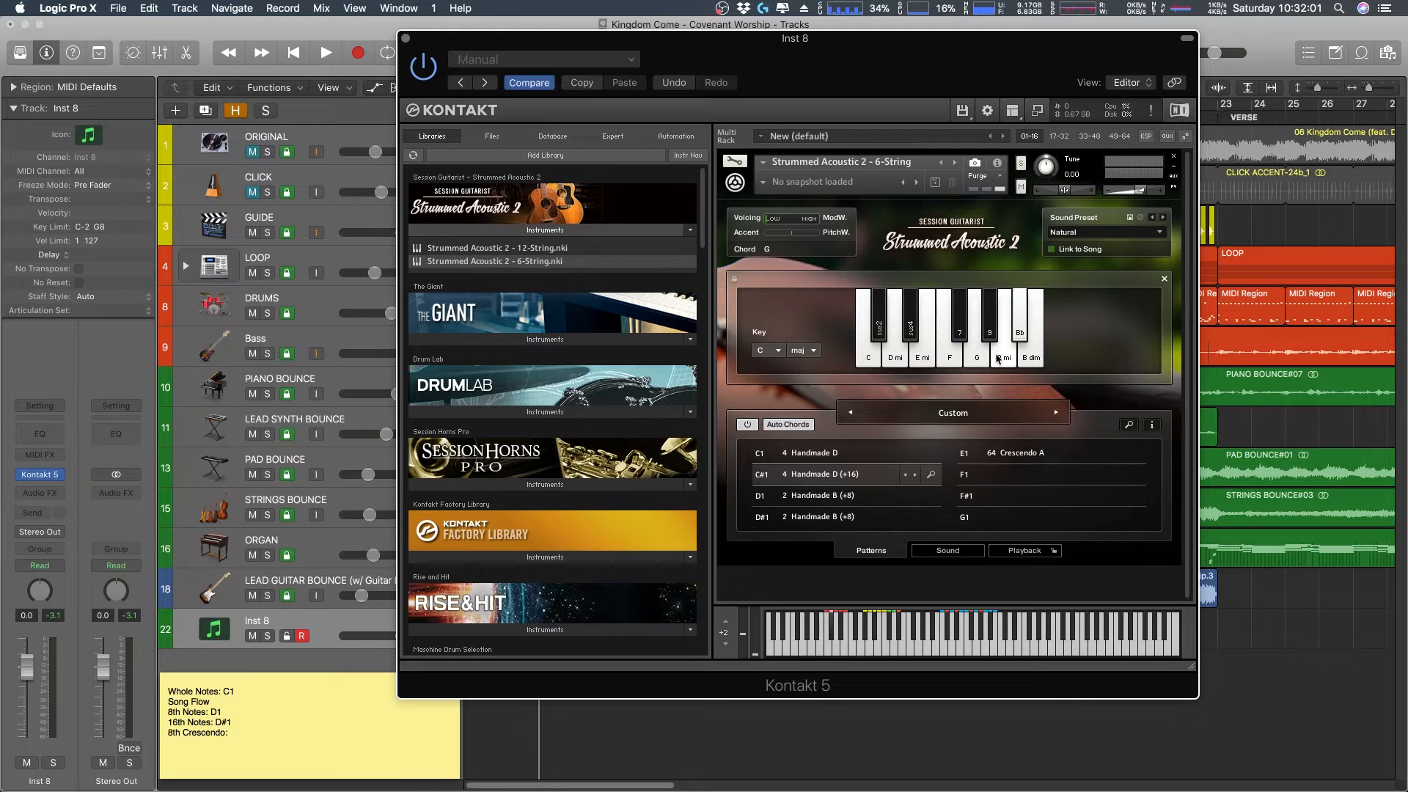
pyautogui.click(779, 351)
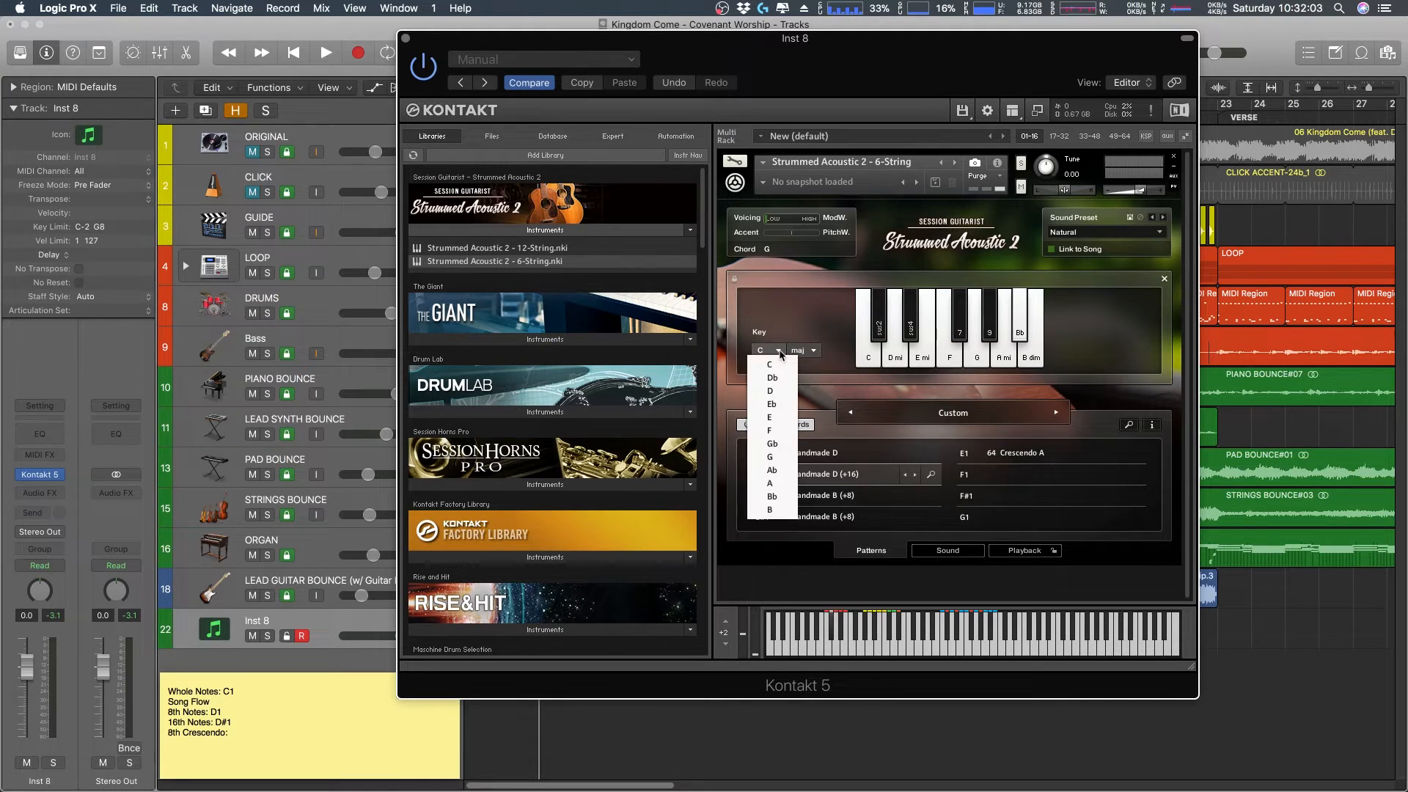
pyautogui.click(769, 430)
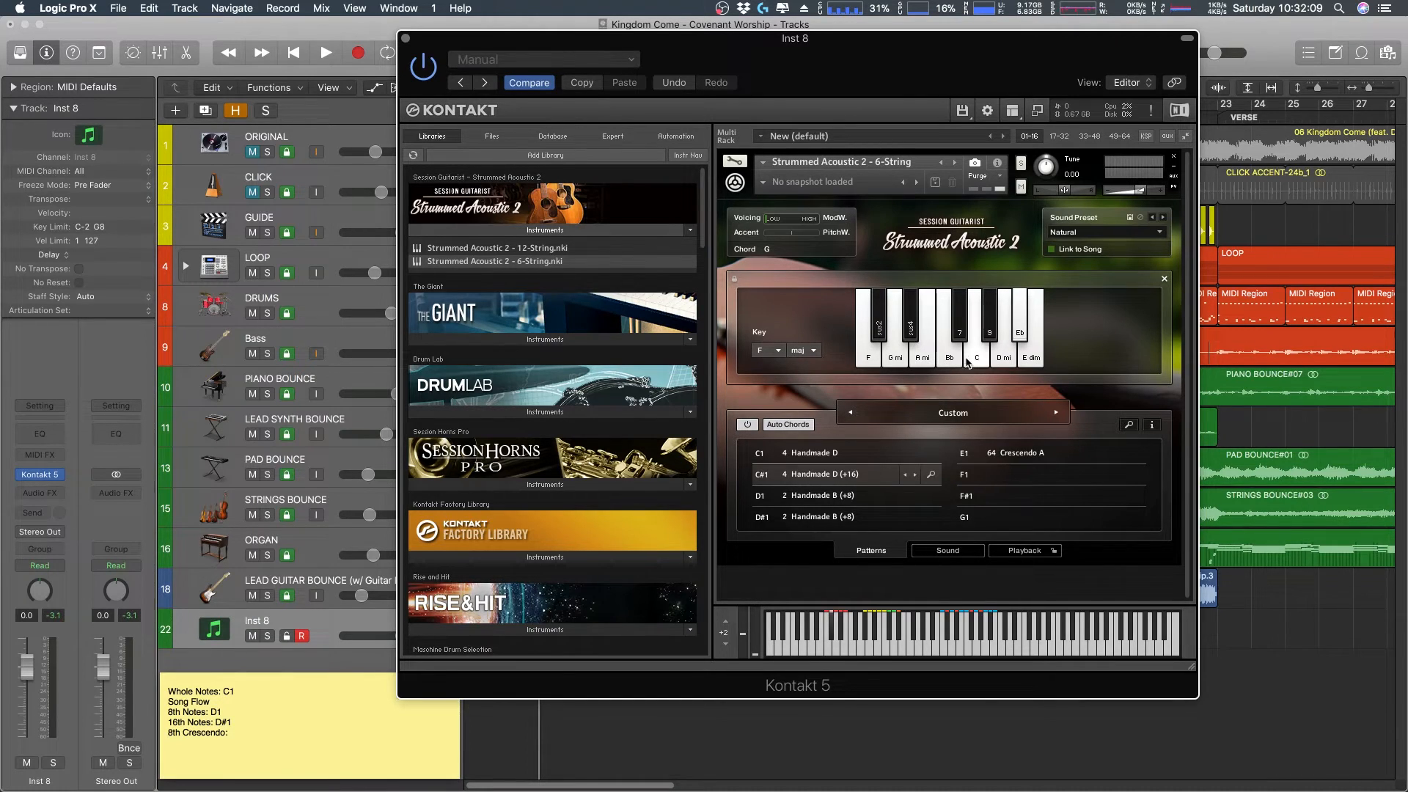
# - Audition the D mi, Bb, F and A mi auto chords with the assigned patterns, and close the instrument window
pyautogui.click(997, 363)
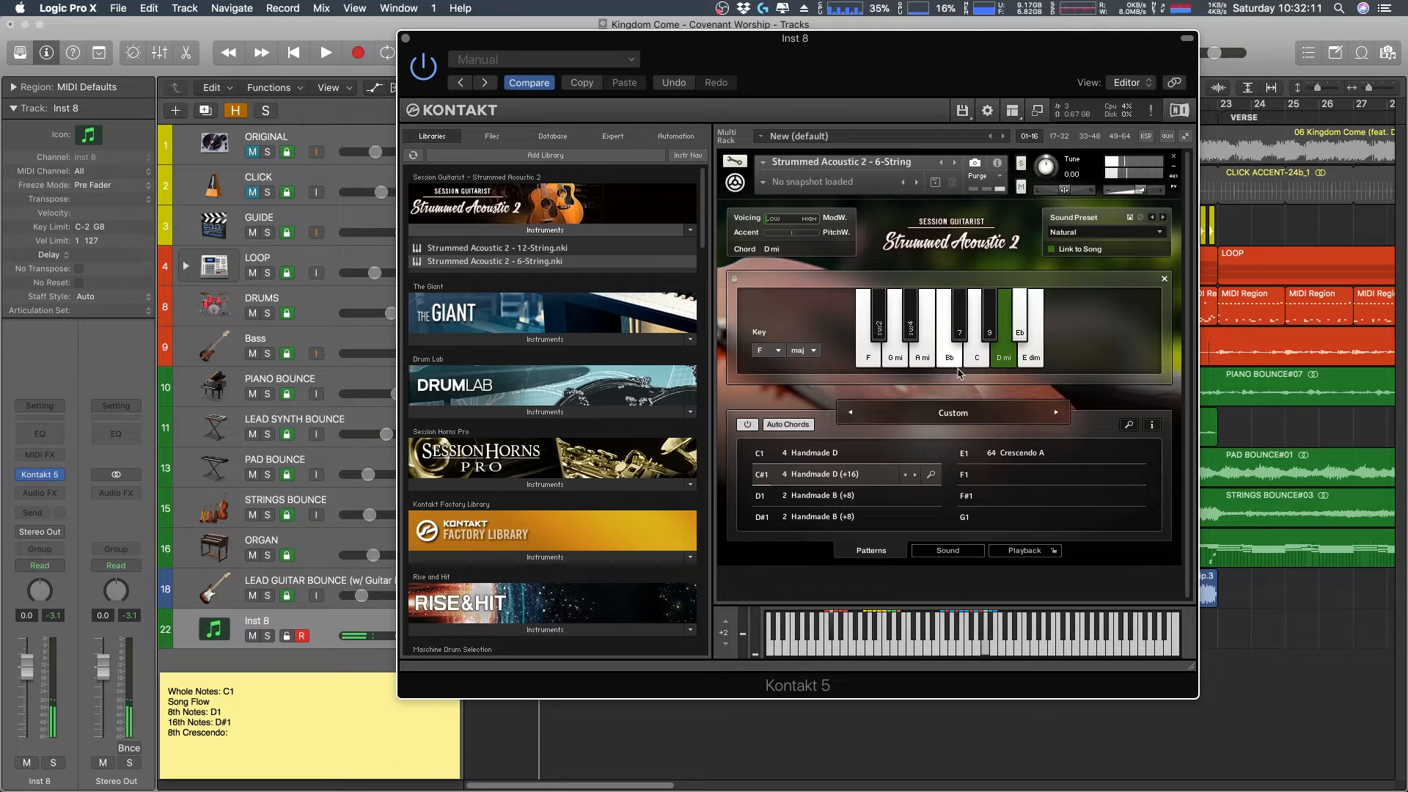
pyautogui.click(949, 352)
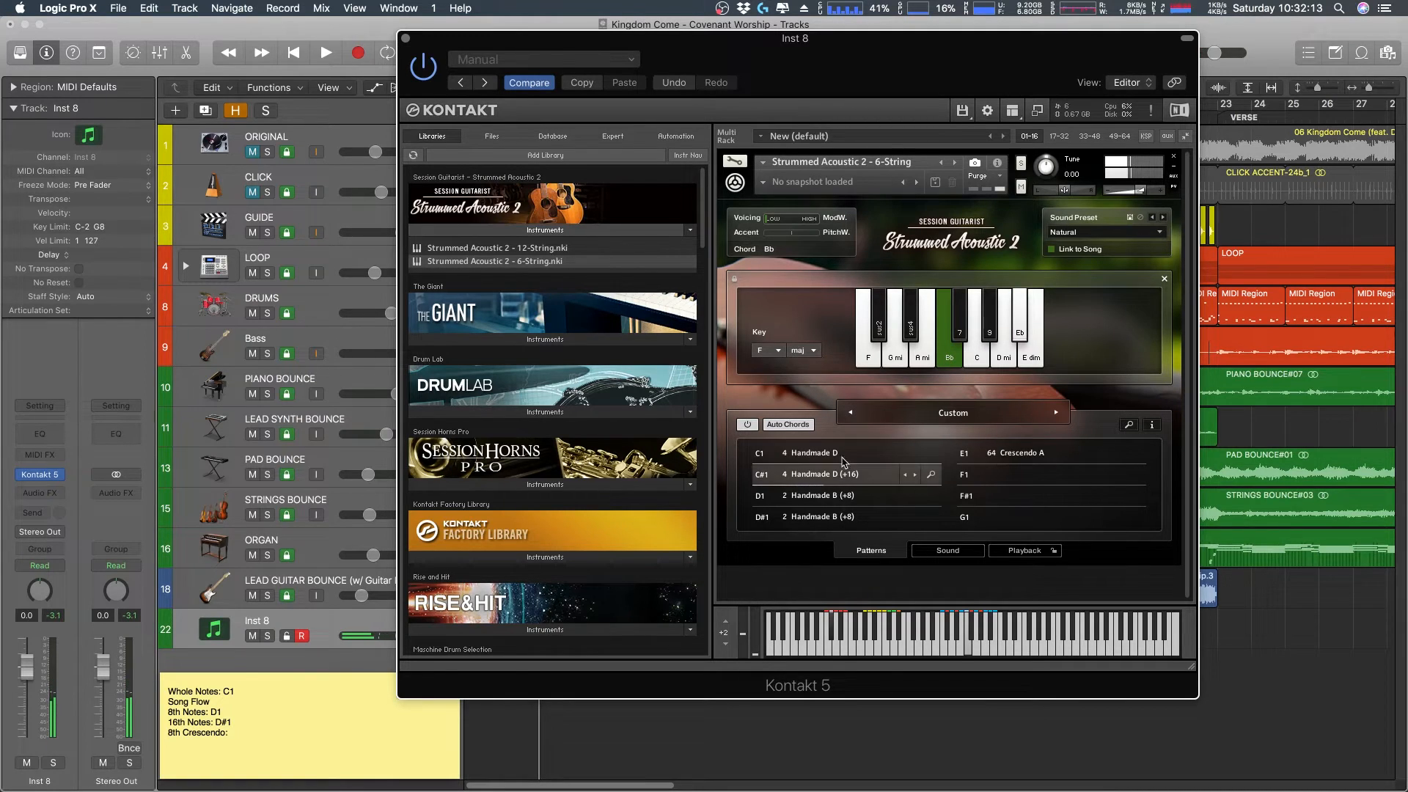
pyautogui.click(863, 367)
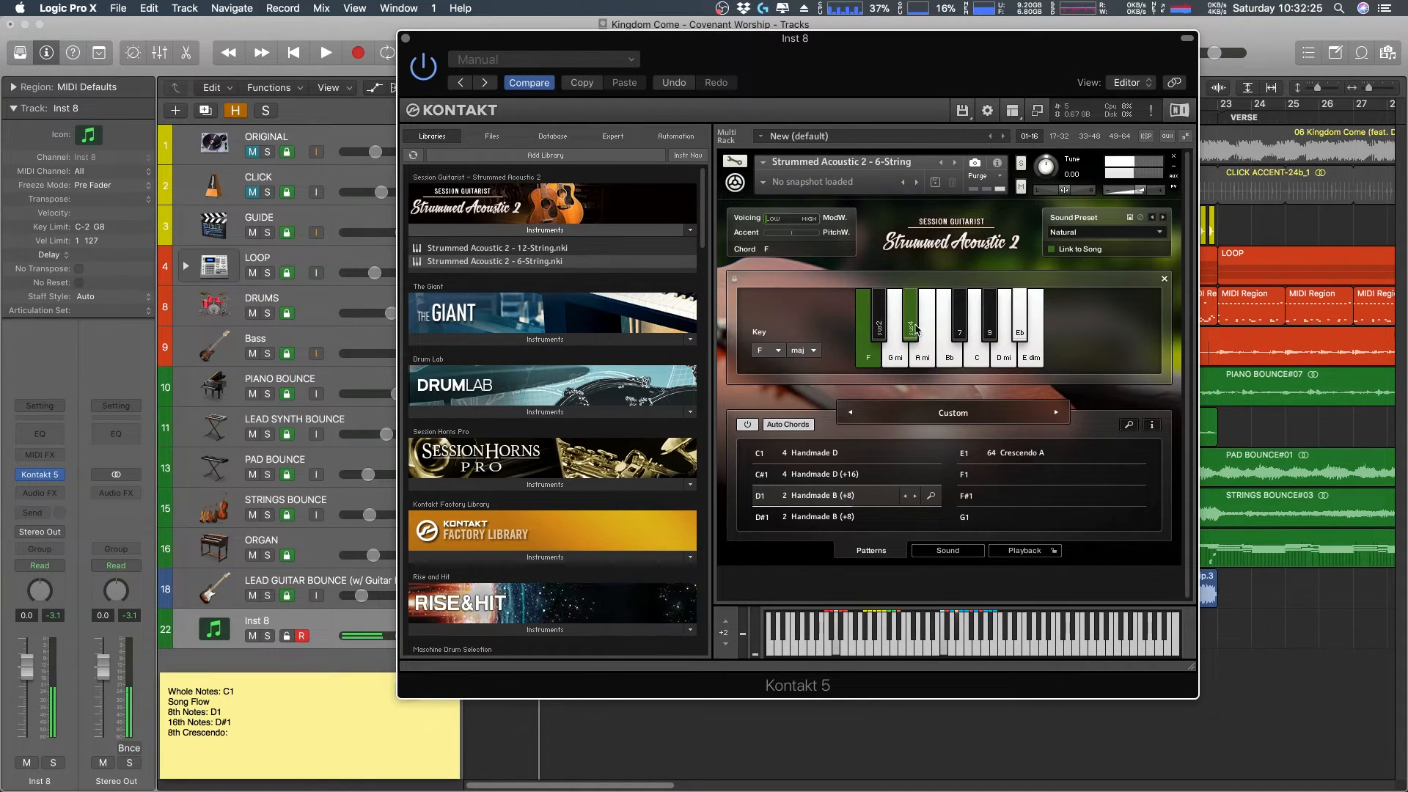
pyautogui.click(923, 367)
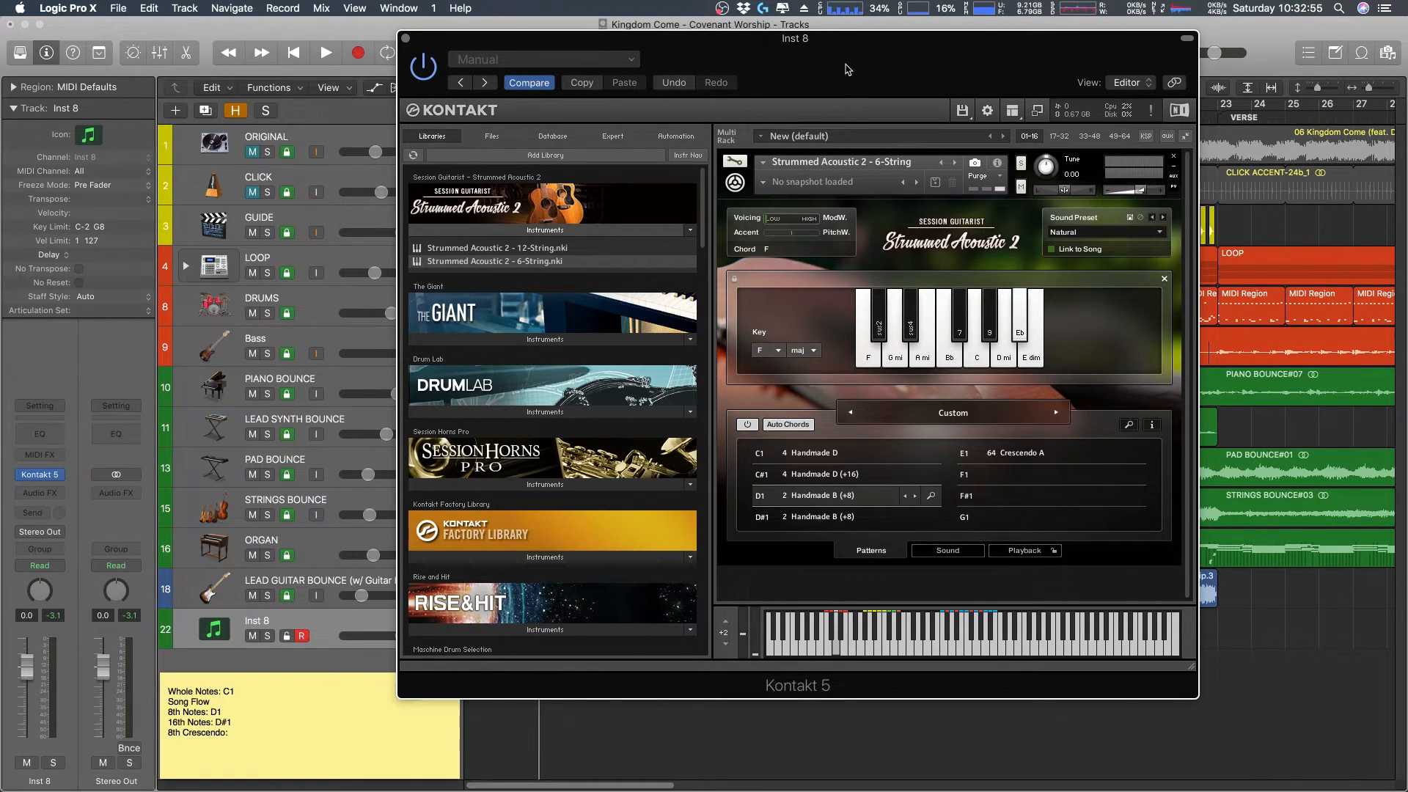
pyautogui.moveTo(847, 70); pyautogui.dragTo(848, 60)
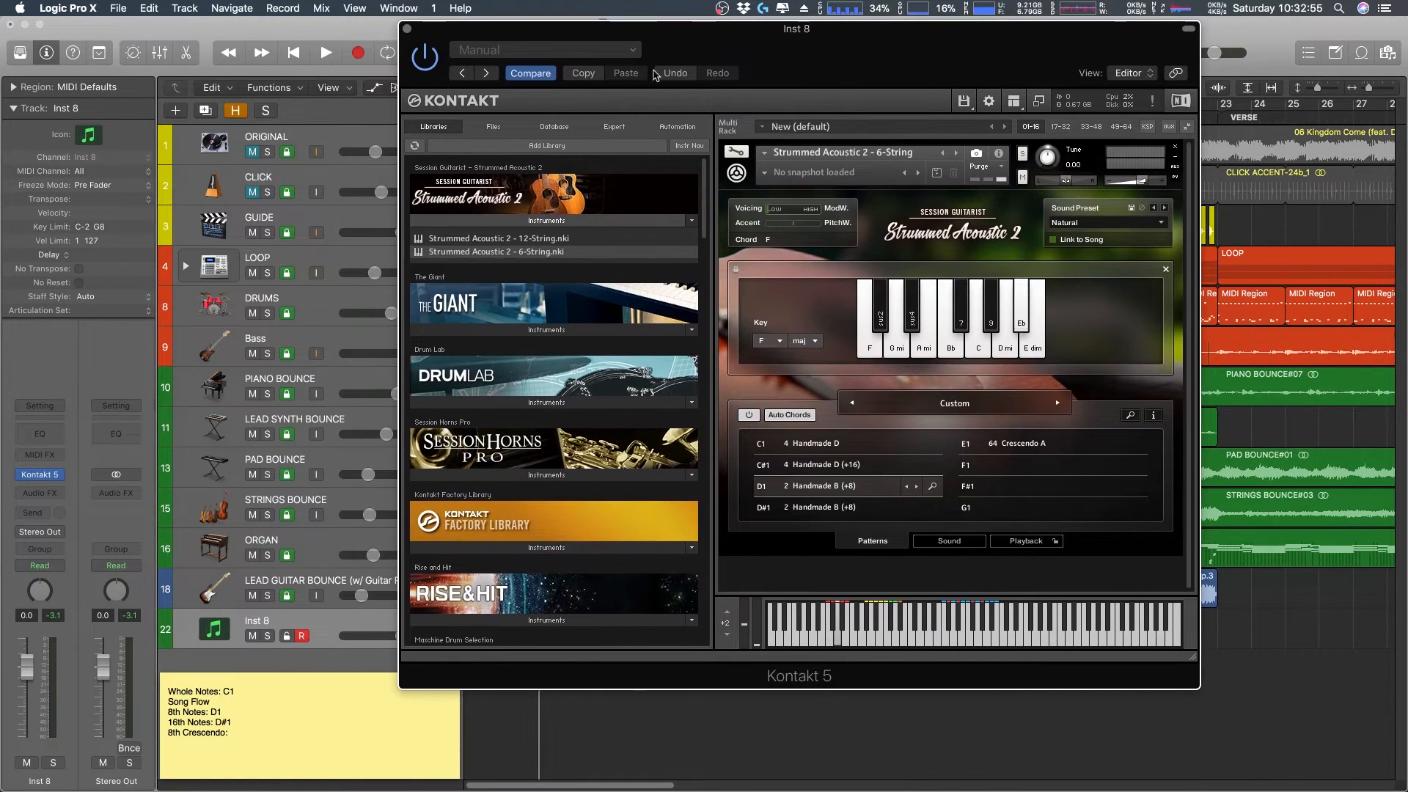
pyautogui.click(408, 31)
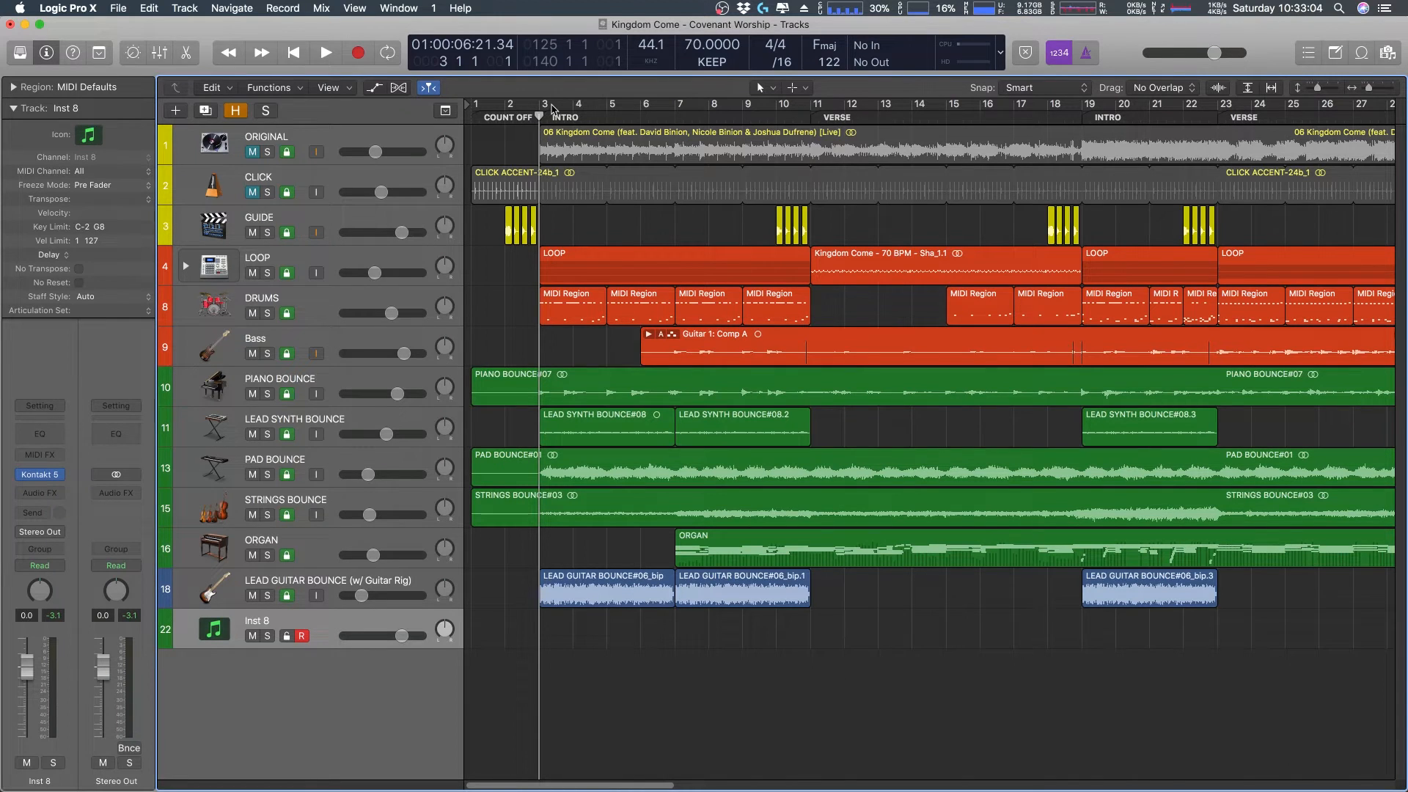
# - Set a cycle range over the intro from bar 3 to bar 7 and play it back
pyautogui.moveTo(552, 107); pyautogui.dragTo(675, 110)
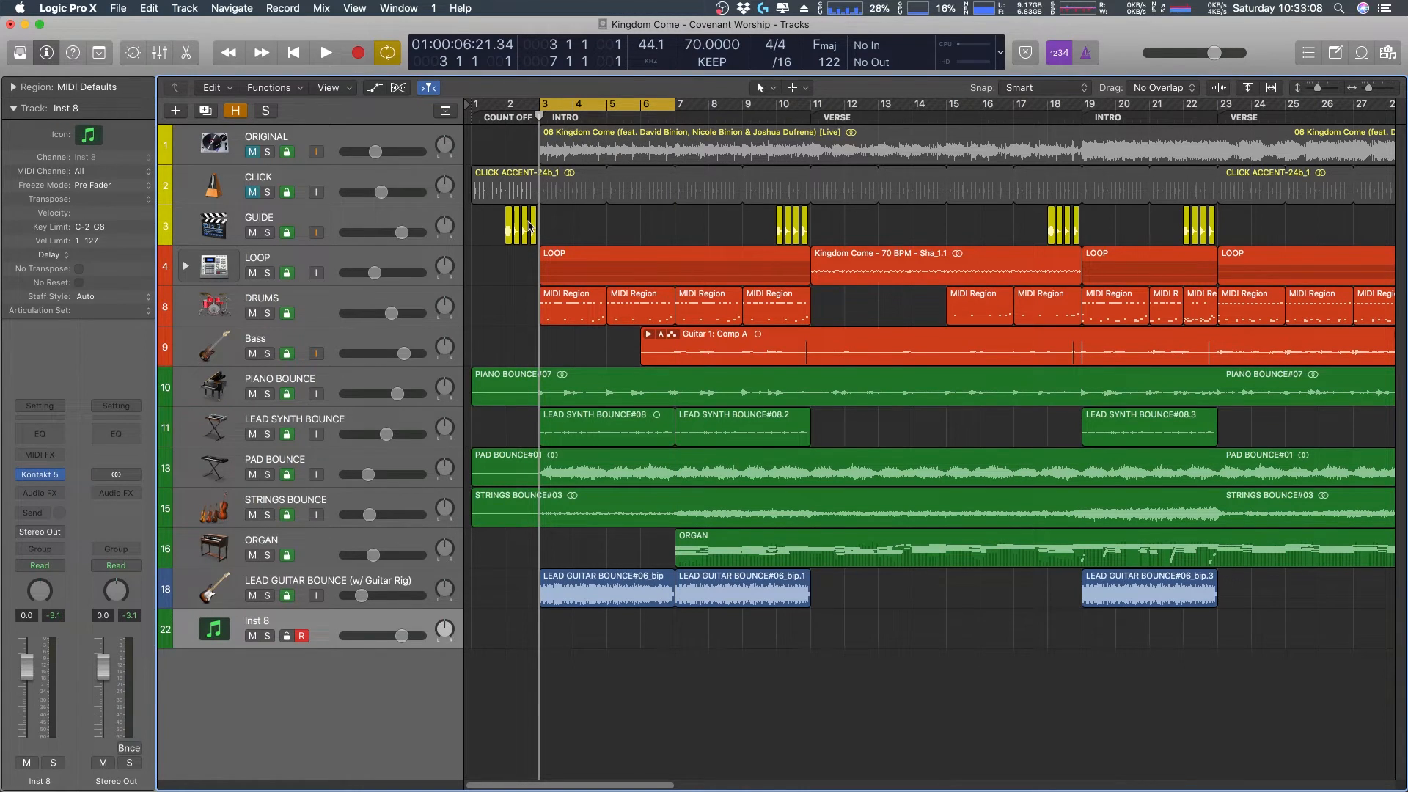
pyautogui.press('space')
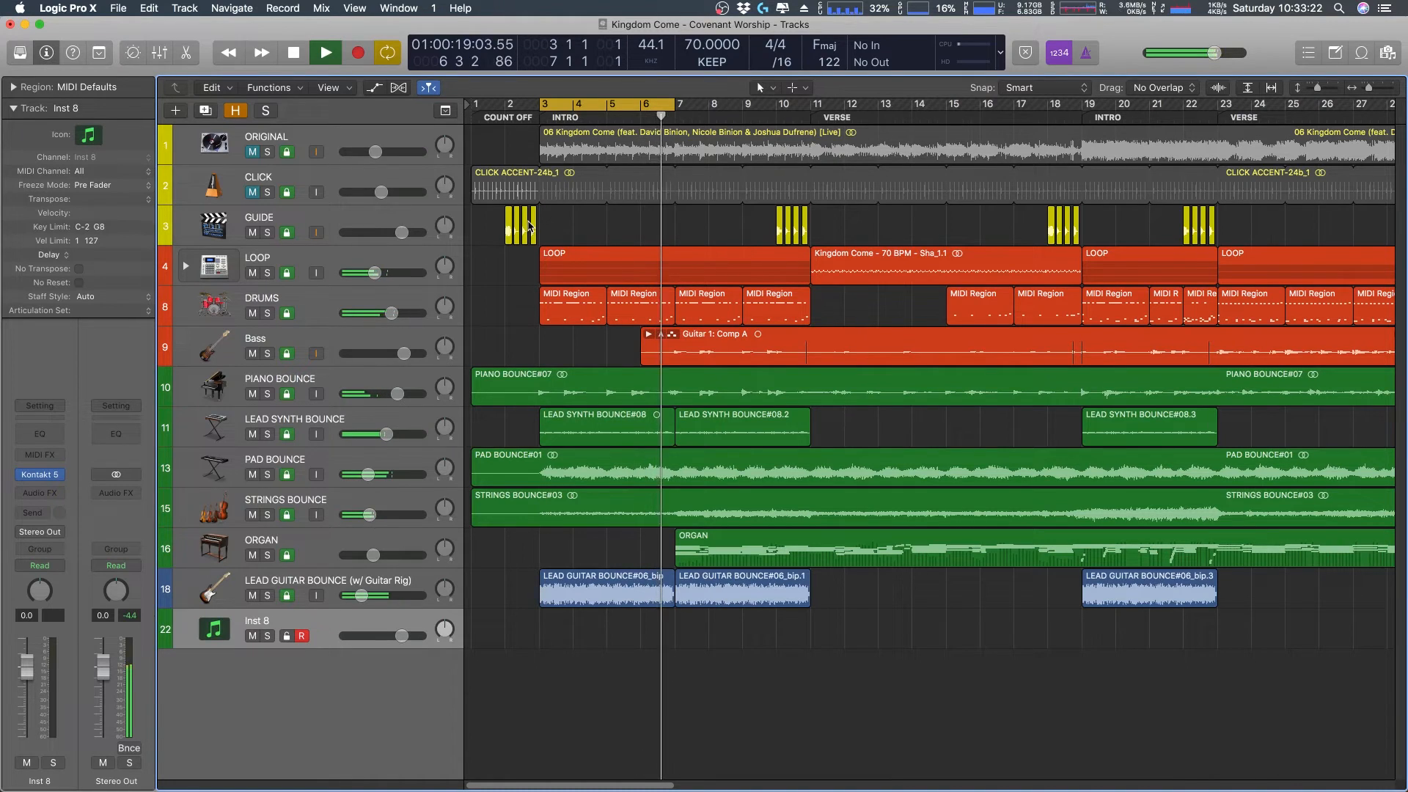
pyautogui.press('space')
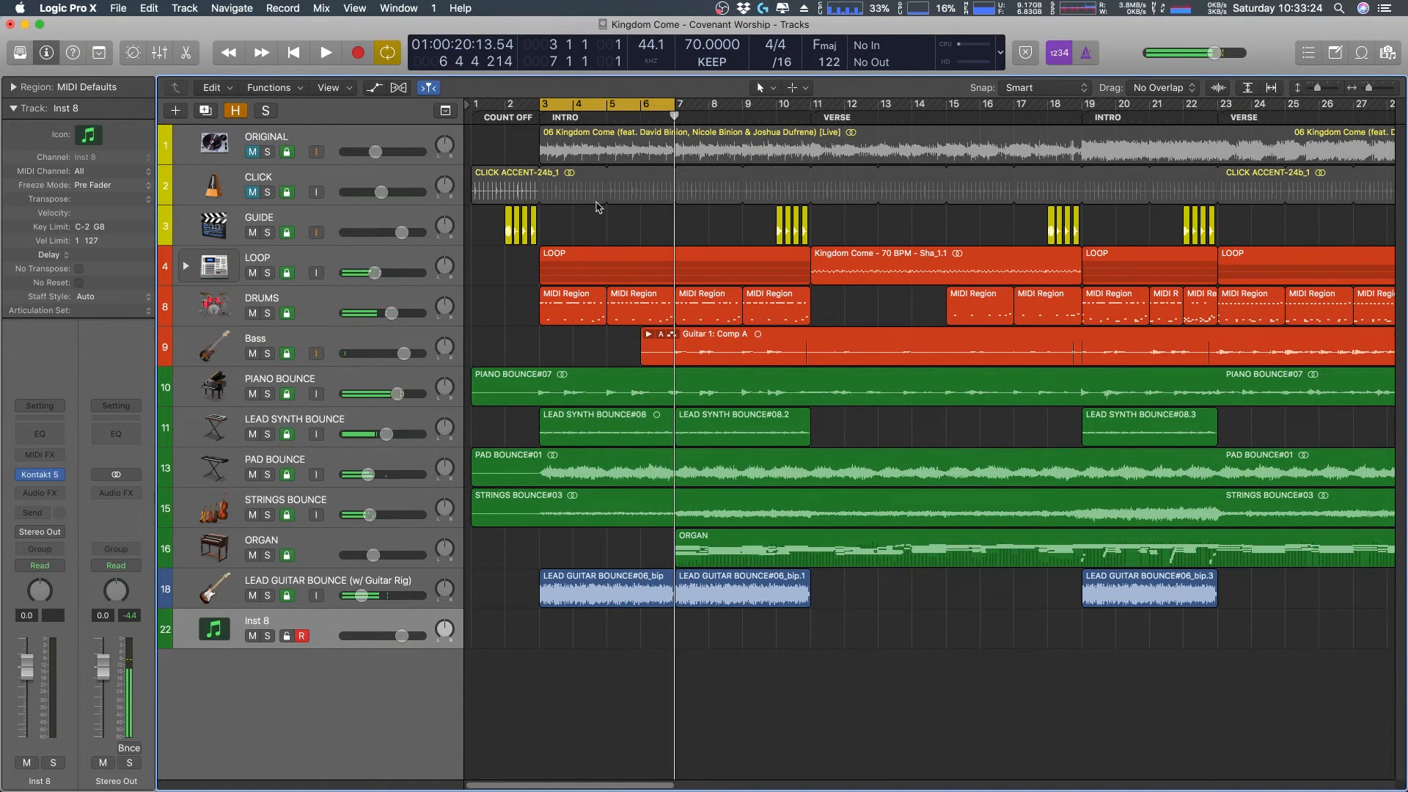
pyautogui.press('c')
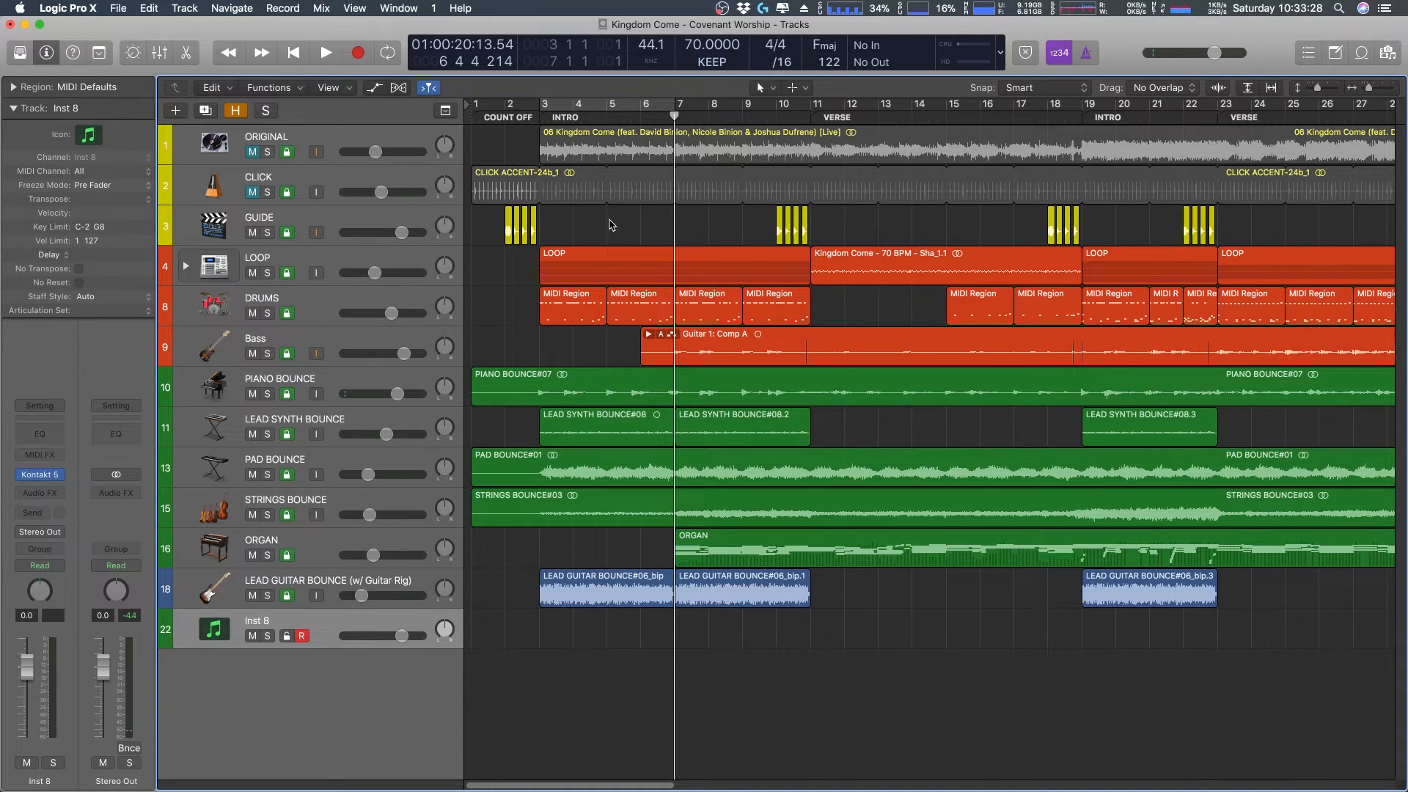
pyautogui.click(574, 118)
pyautogui.moveTo(574, 119); pyautogui.dragTo(574, 109)
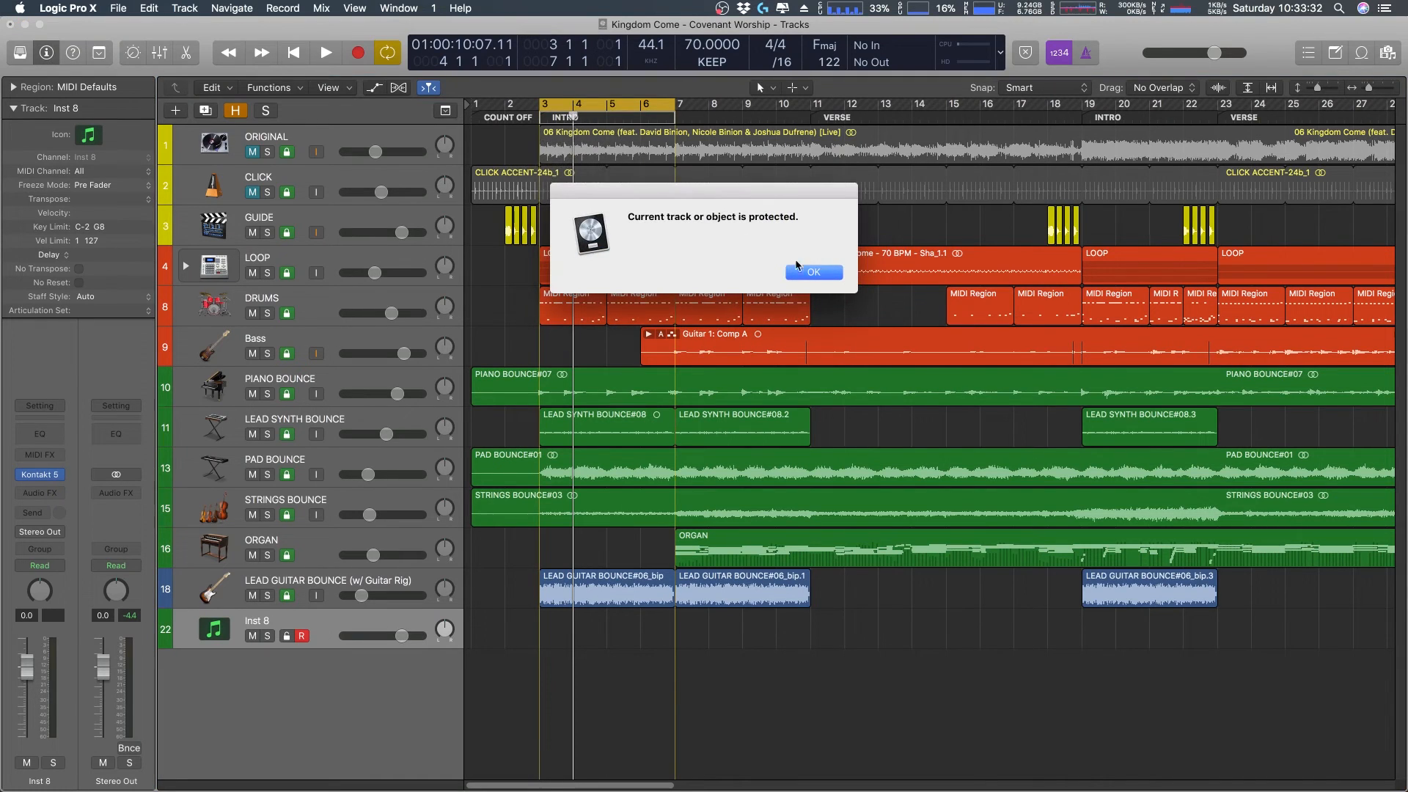
pyautogui.click(825, 273)
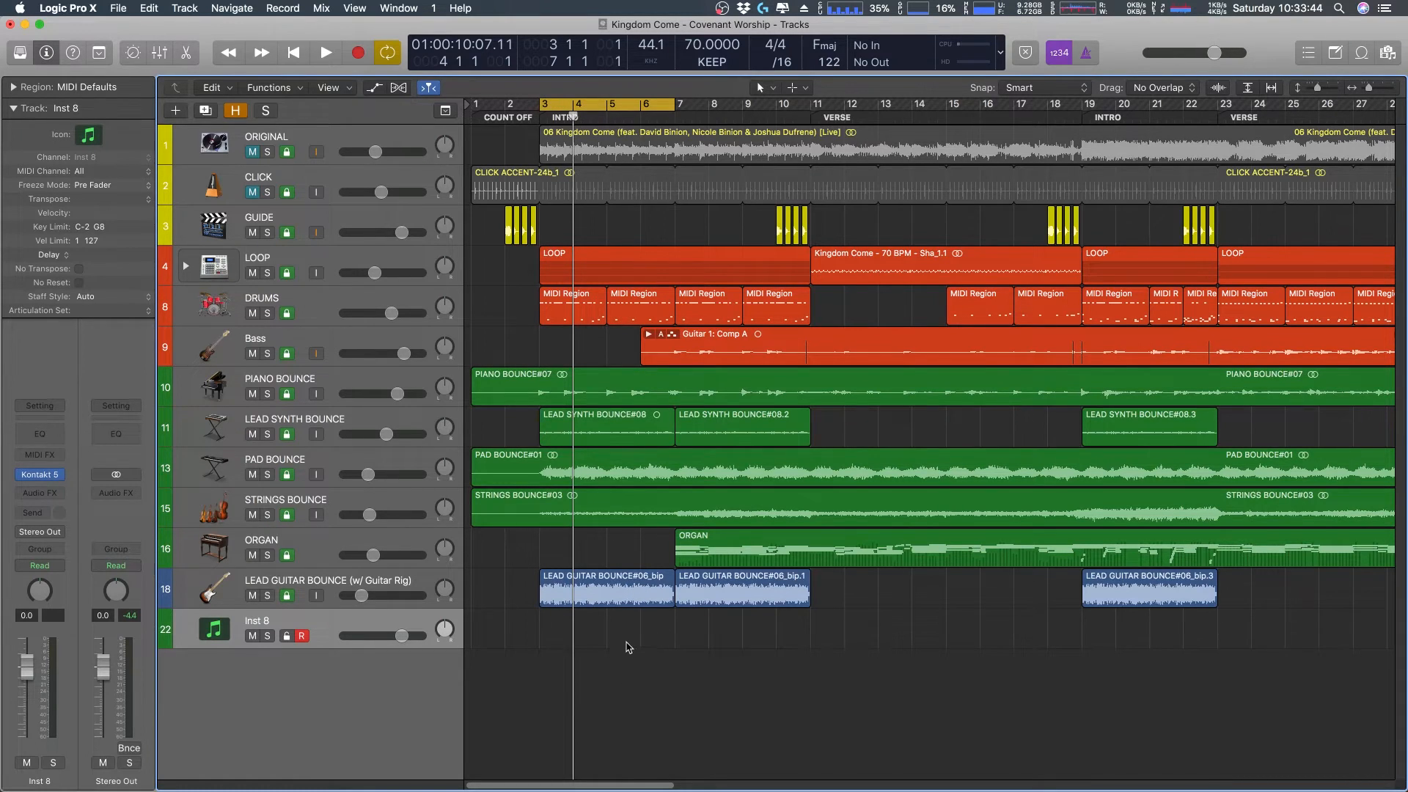
# - Create an empty MIDI region on the Inst 8 track at bar 3 and extend it to bar 7
pyautogui.click(535, 116)
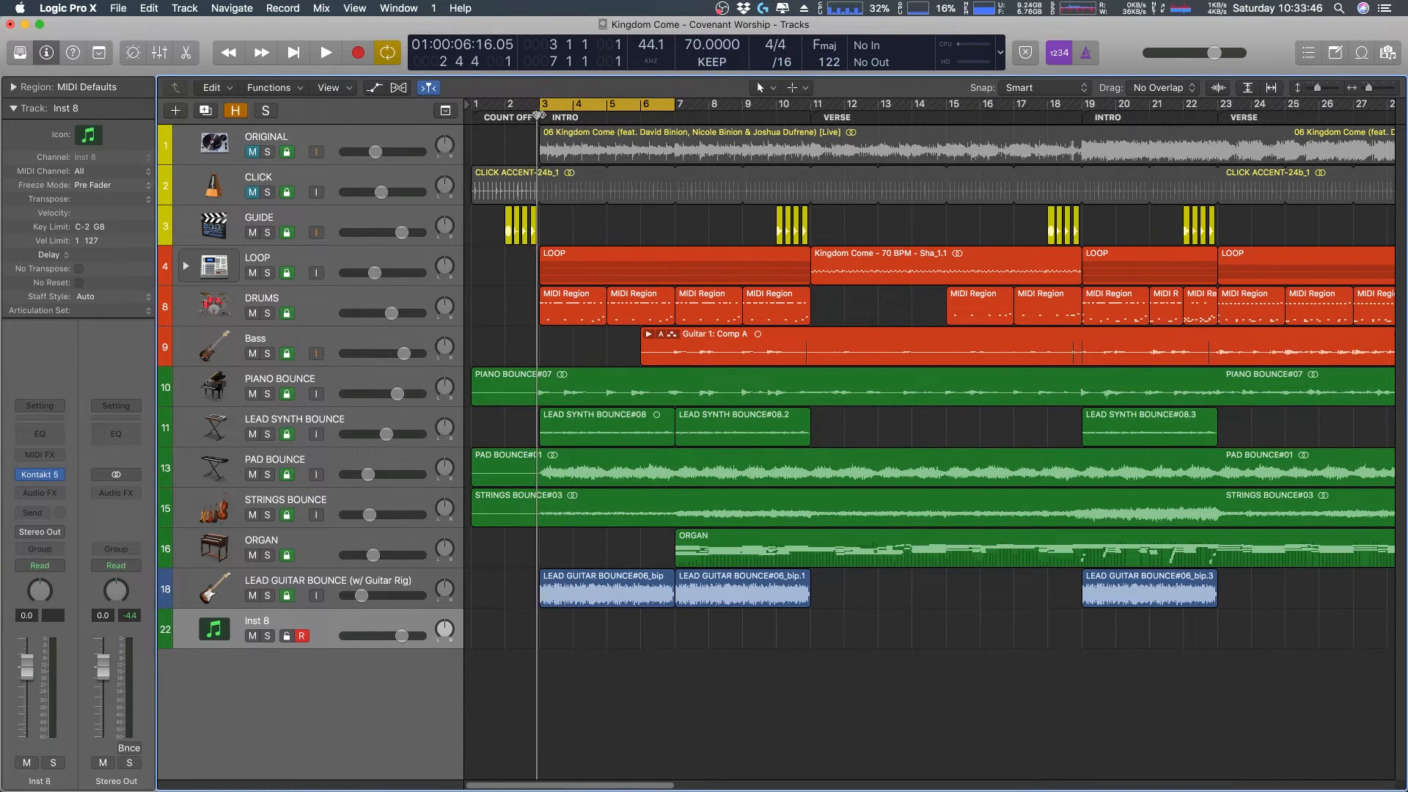
pyautogui.rightClick(562, 632)
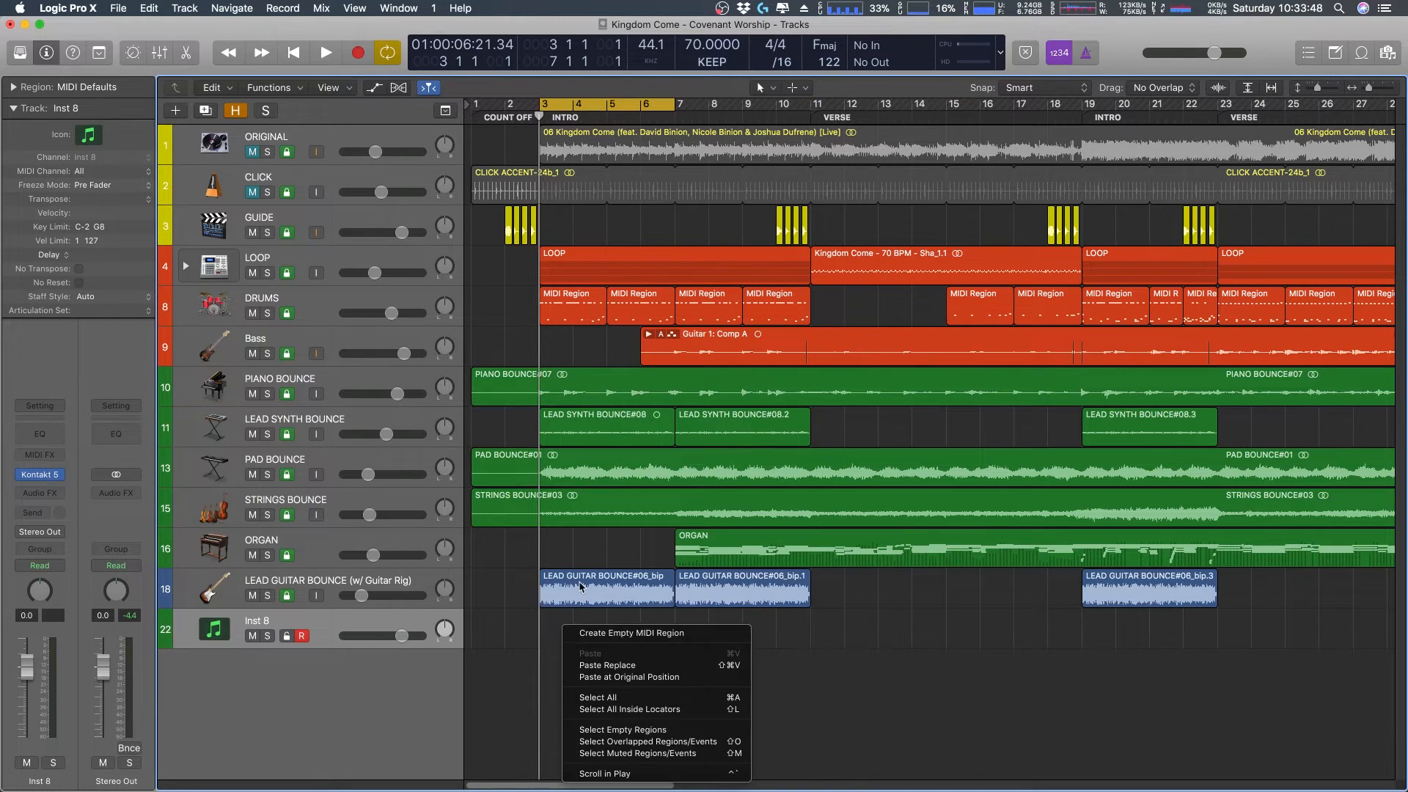
pyautogui.click(632, 635)
pyautogui.moveTo(571, 640); pyautogui.dragTo(665, 649)
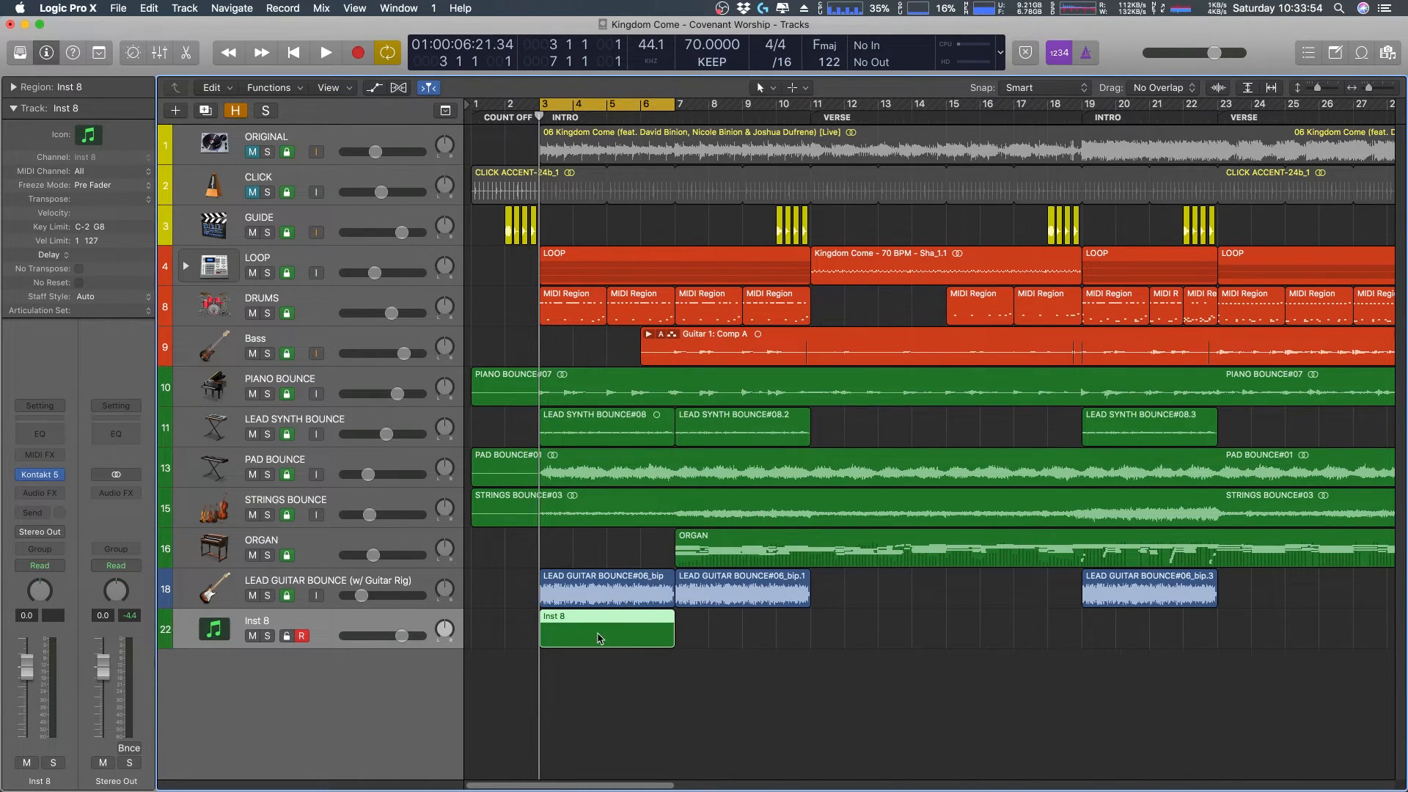
# - Open the Inst 8 region in an enlarged Piano Roll and extend its start slightly ahead of bar 3
pyautogui.doubleClick(598, 637)
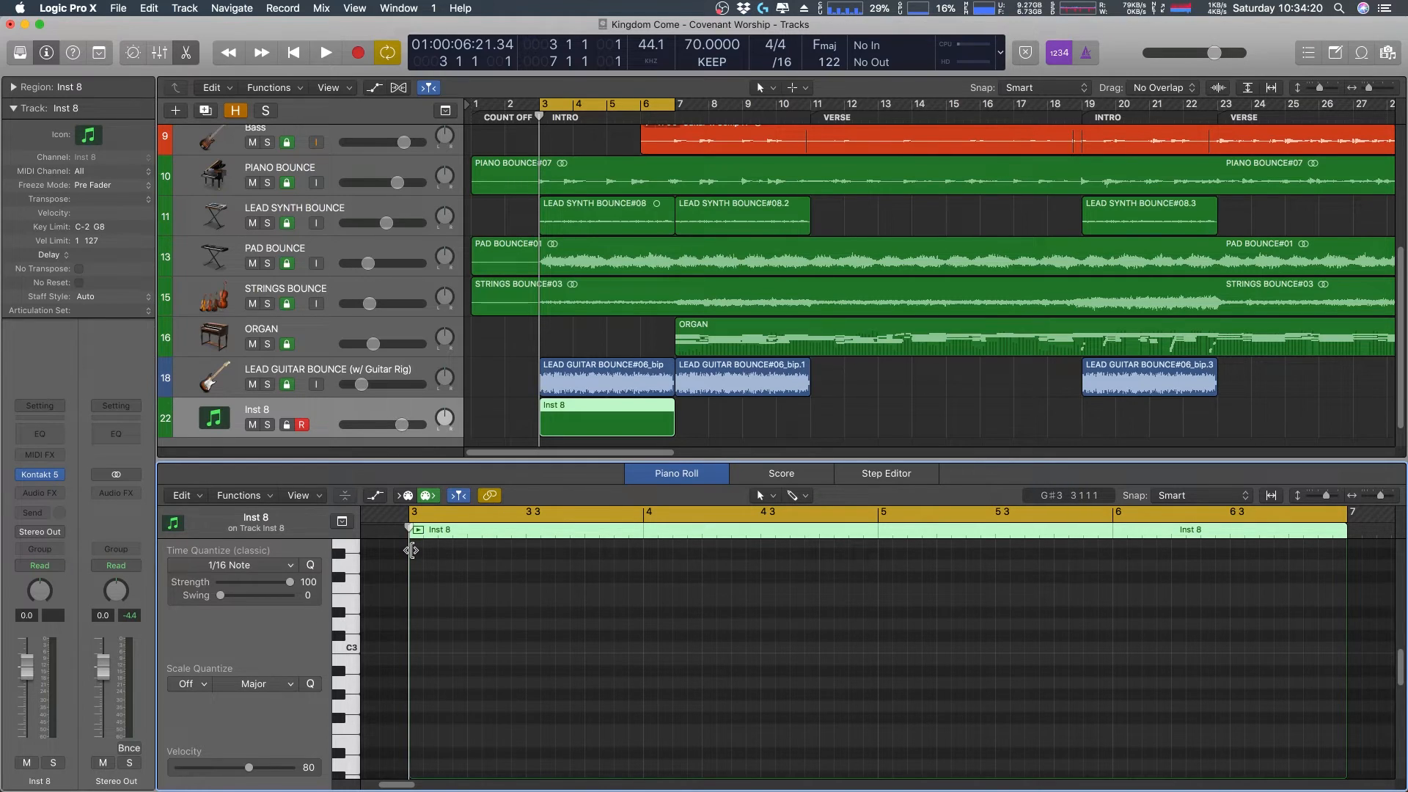
pyautogui.moveTo(412, 550); pyautogui.dragTo(397, 551)
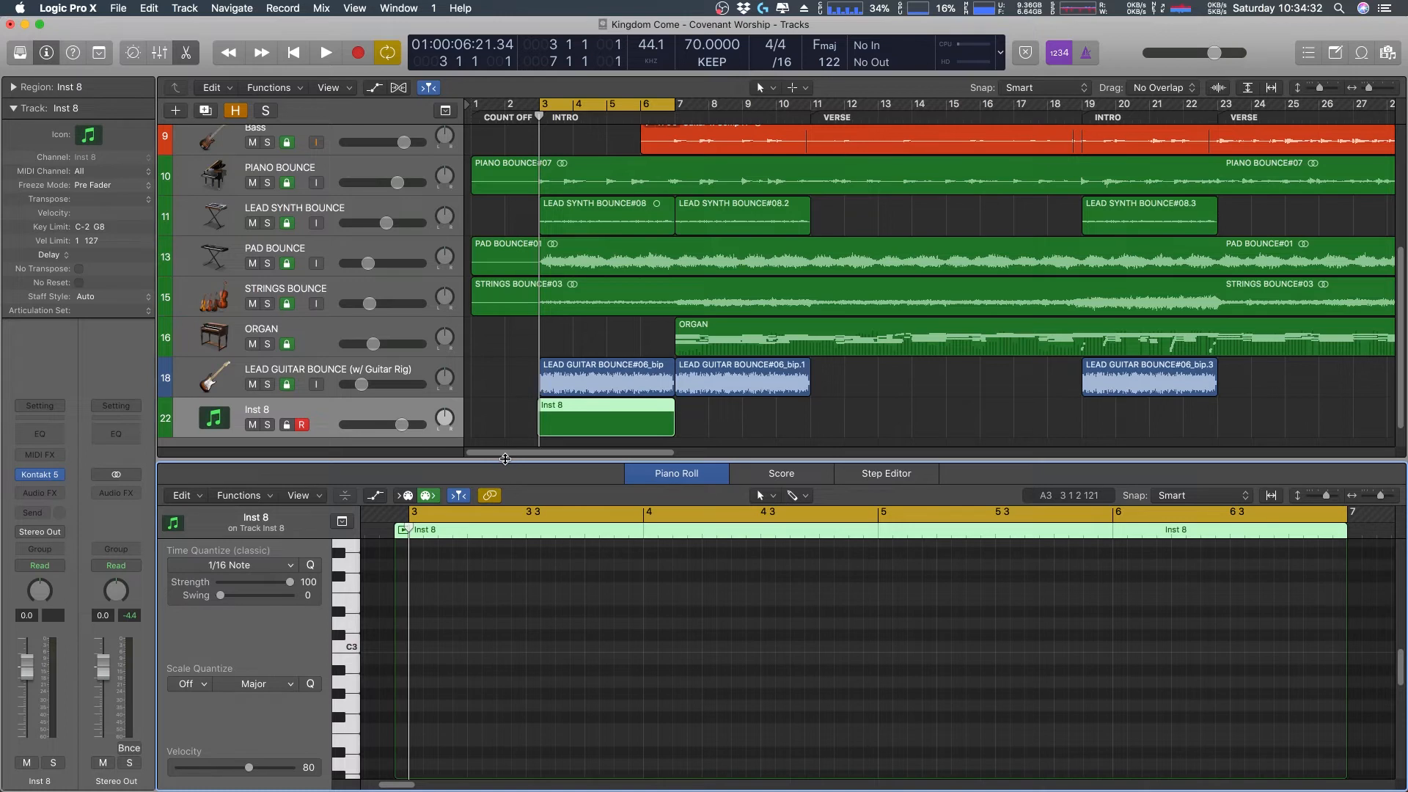
pyautogui.moveTo(506, 466)
pyautogui.mouseDown()
pyautogui.moveTo(468, 258)
pyautogui.moveTo(468, 271)
pyautogui.mouseUp()
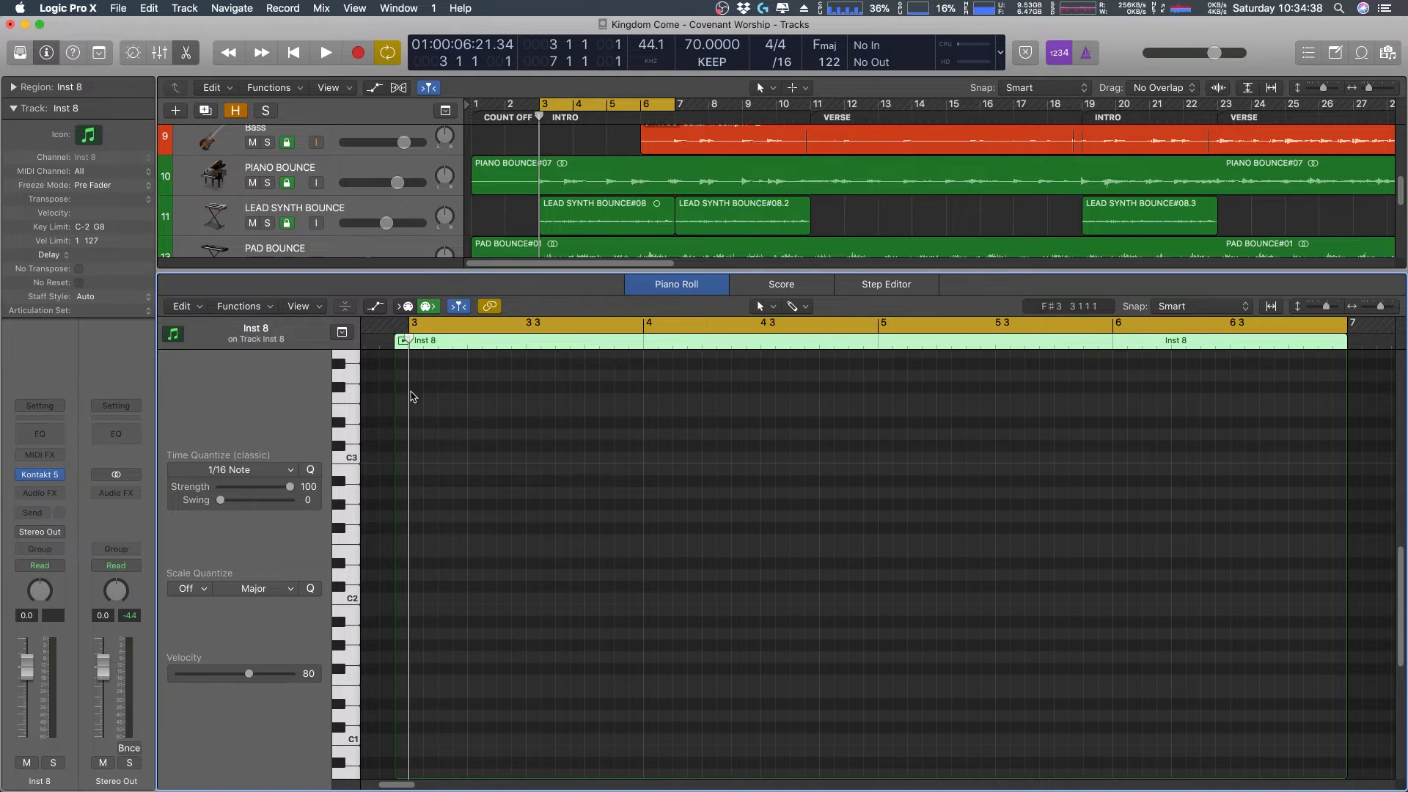
pyautogui.moveTo(447, 271); pyautogui.dragTo(447, 274)
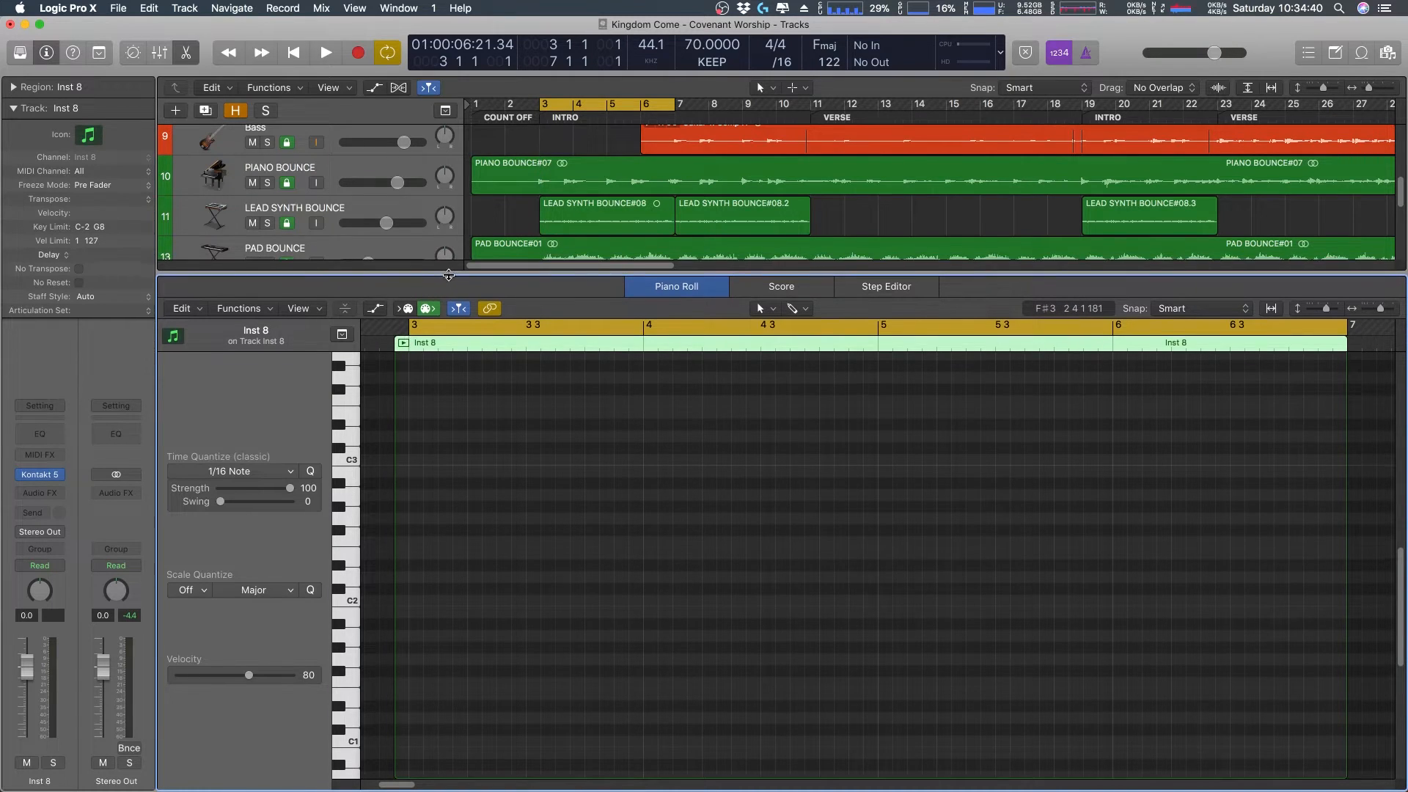
# - Check in the Kontakt instrument which keys trigger the F major auto chords, and close its window
pyautogui.click(41, 475)
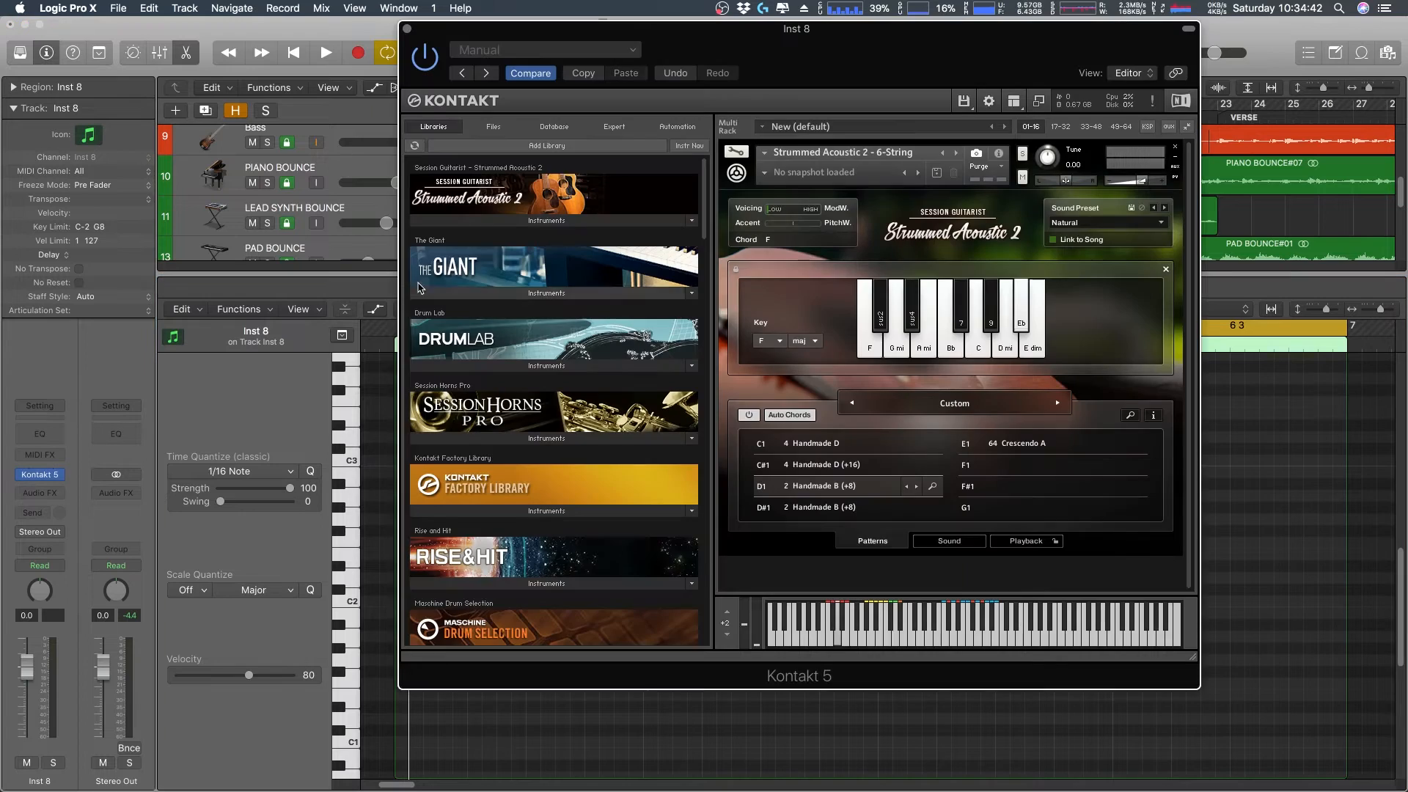
pyautogui.click(1006, 353)
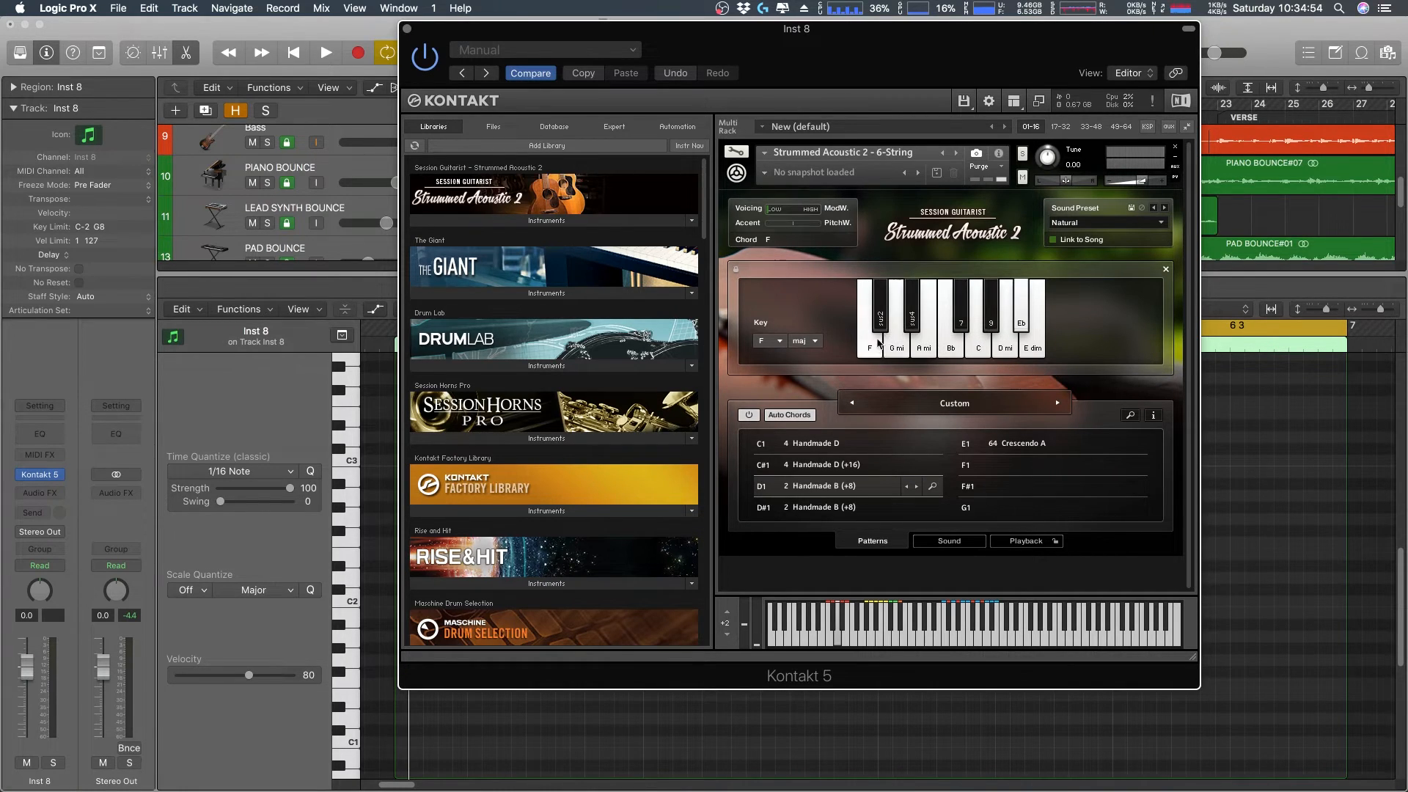
pyautogui.click(406, 29)
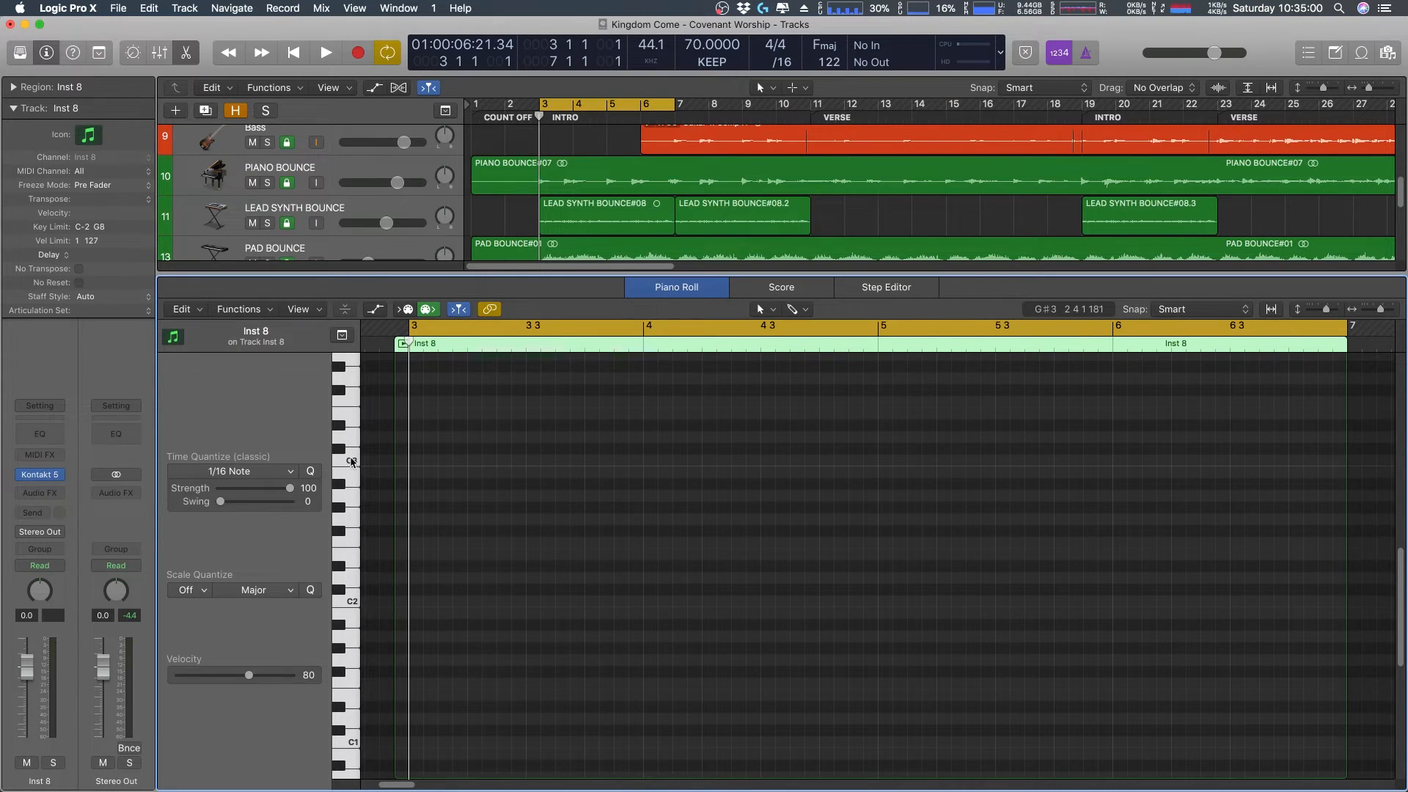
# - Add an A3 note that starts just before bar 3 in the Inst 8 region
pyautogui.scroll(2, 465, 494)
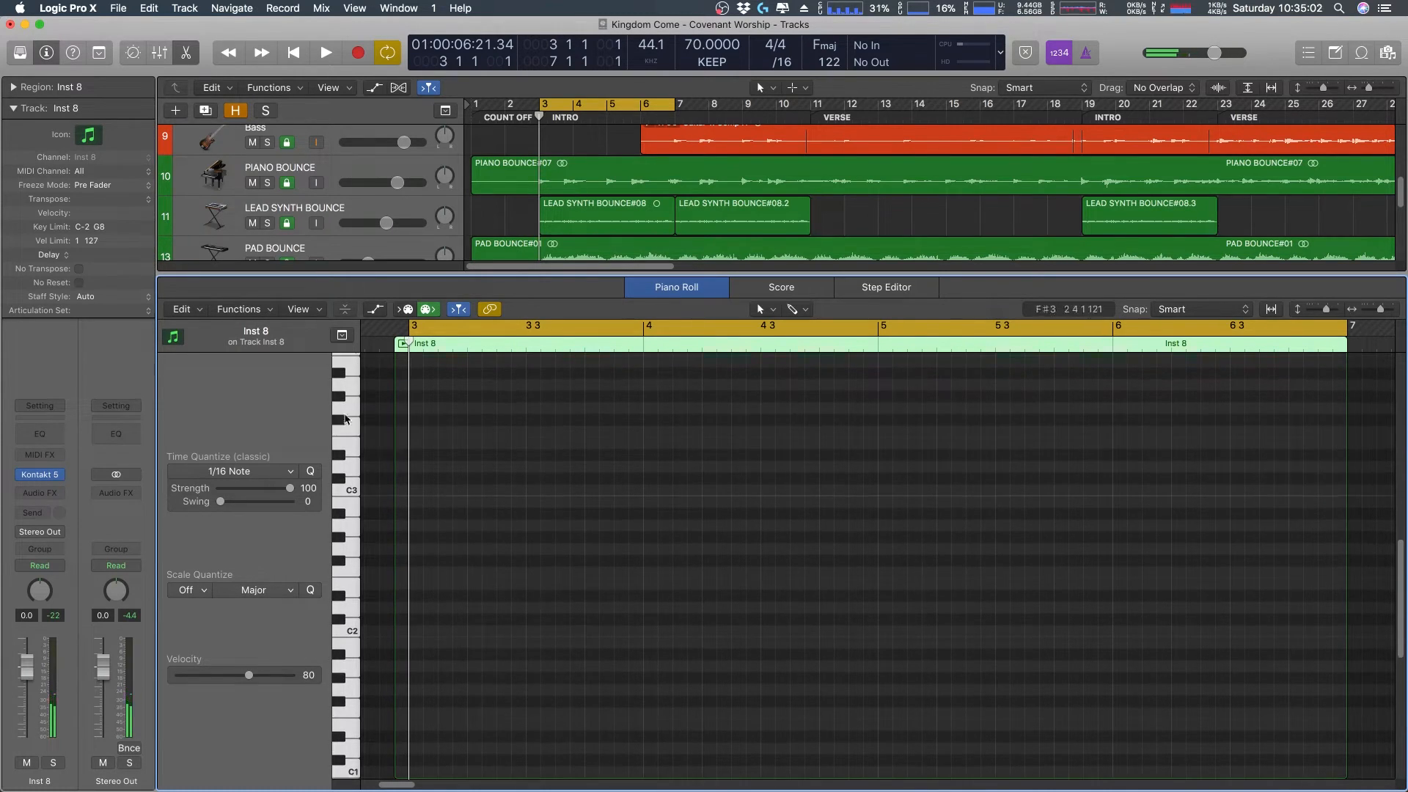
pyautogui.rightClick(402, 389)
pyautogui.click(427, 390)
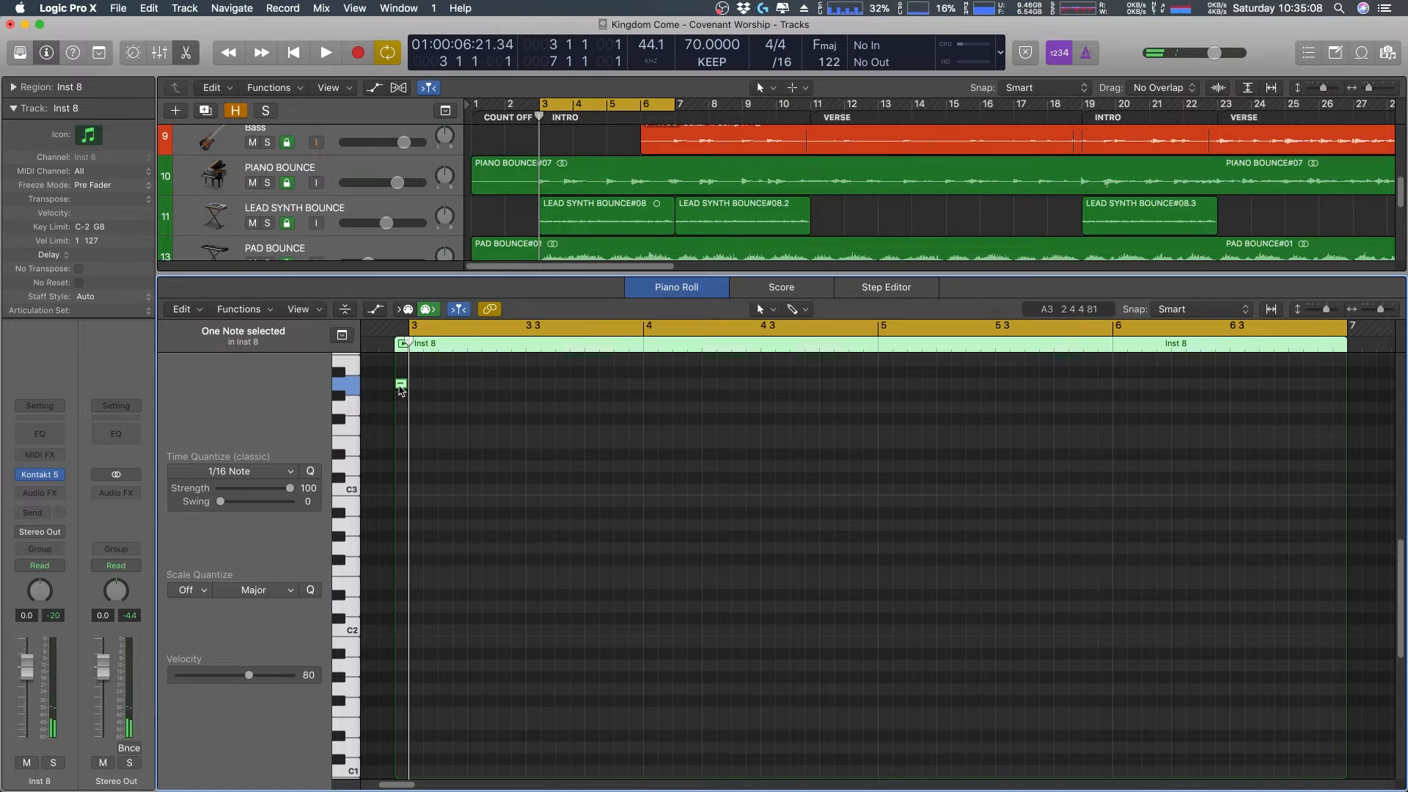
pyautogui.moveTo(402, 388); pyautogui.dragTo(408, 386)
# - Add an F3 note that starts just before beat 4 of bar 3
pyautogui.click(587, 345)
pyautogui.click(585, 345)
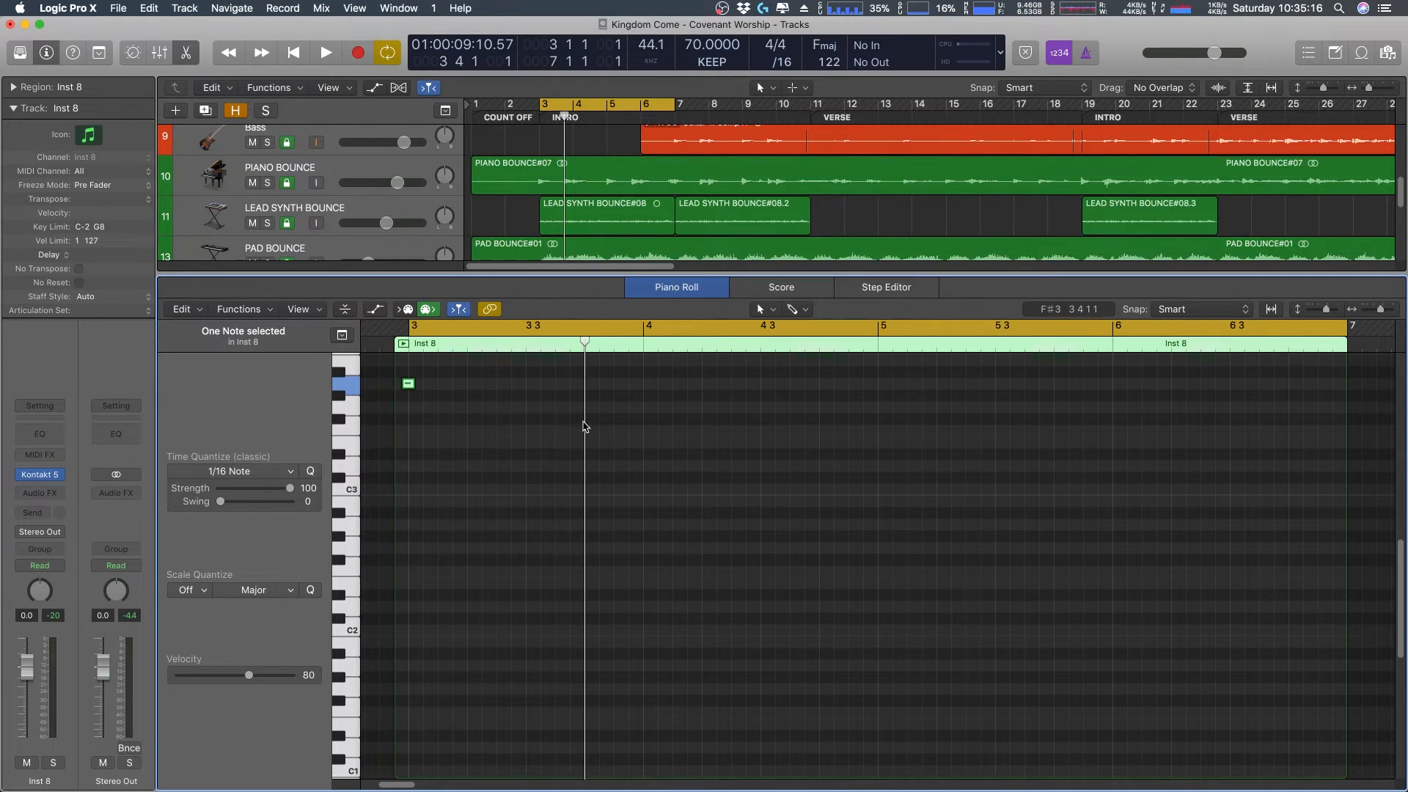
pyautogui.rightClick(587, 432)
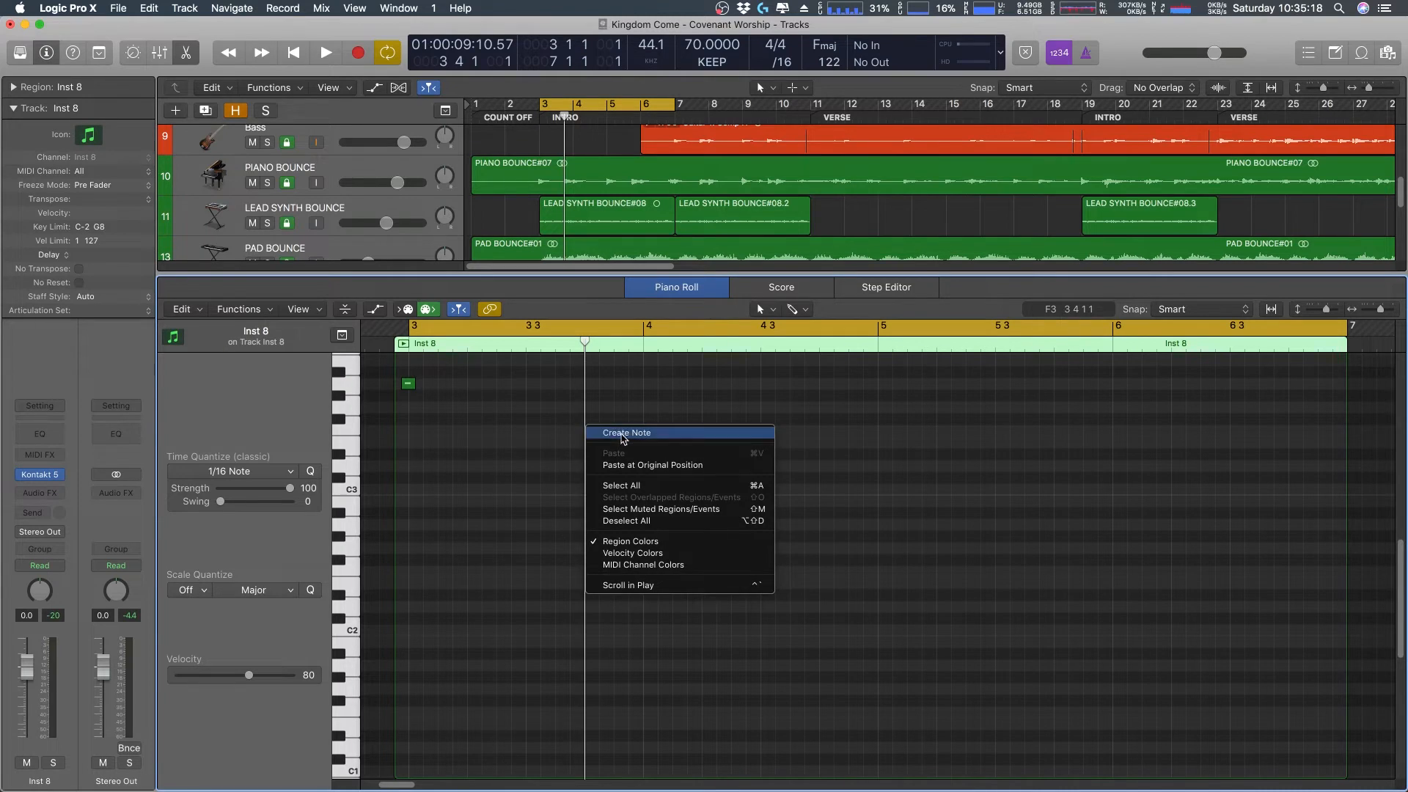
pyautogui.click(593, 437)
pyautogui.moveTo(592, 435); pyautogui.dragTo(585, 434)
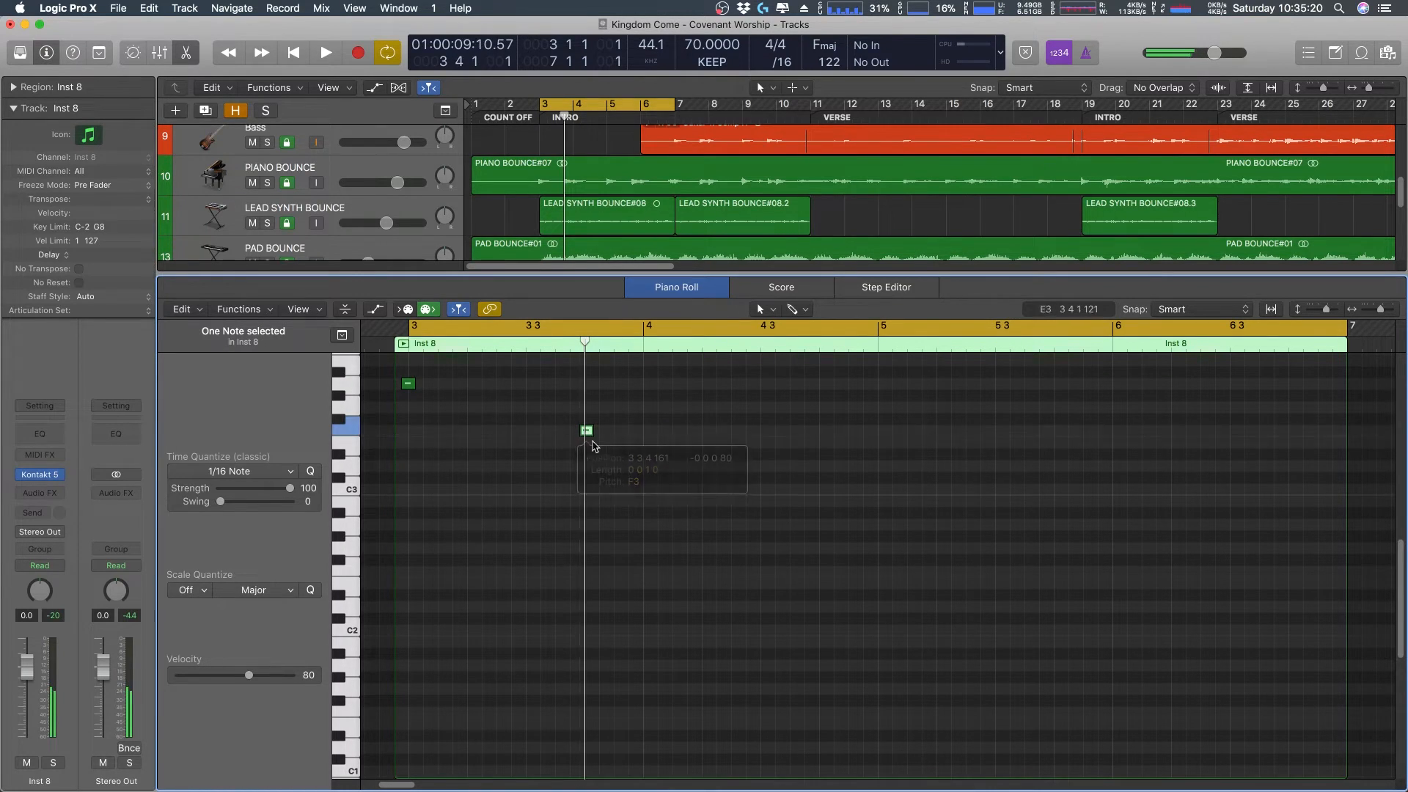
# - Add a C3 note that starts just before bar 4
pyautogui.click(644, 344)
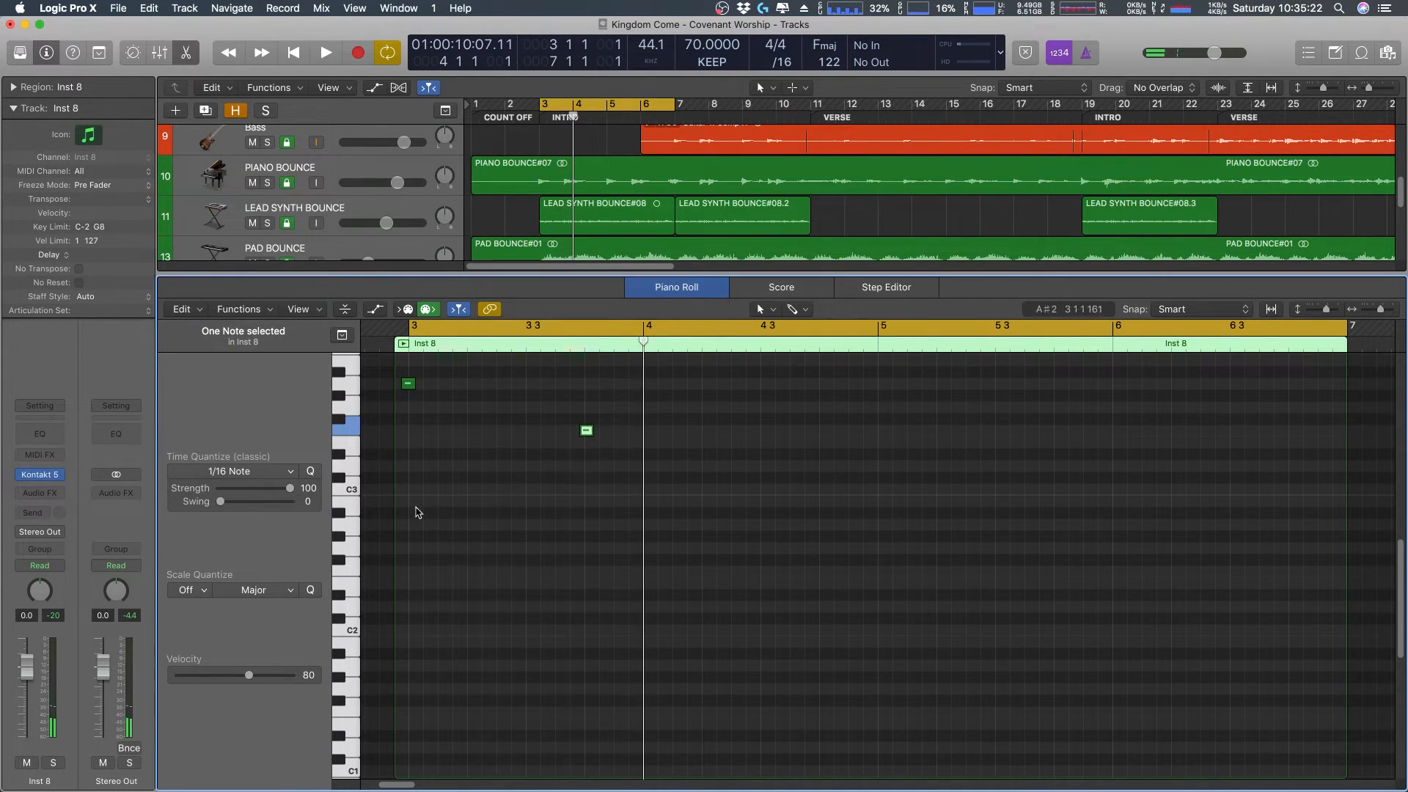
pyautogui.click(651, 492)
pyautogui.rightClick(652, 492)
pyautogui.click(691, 493)
pyautogui.click(646, 491)
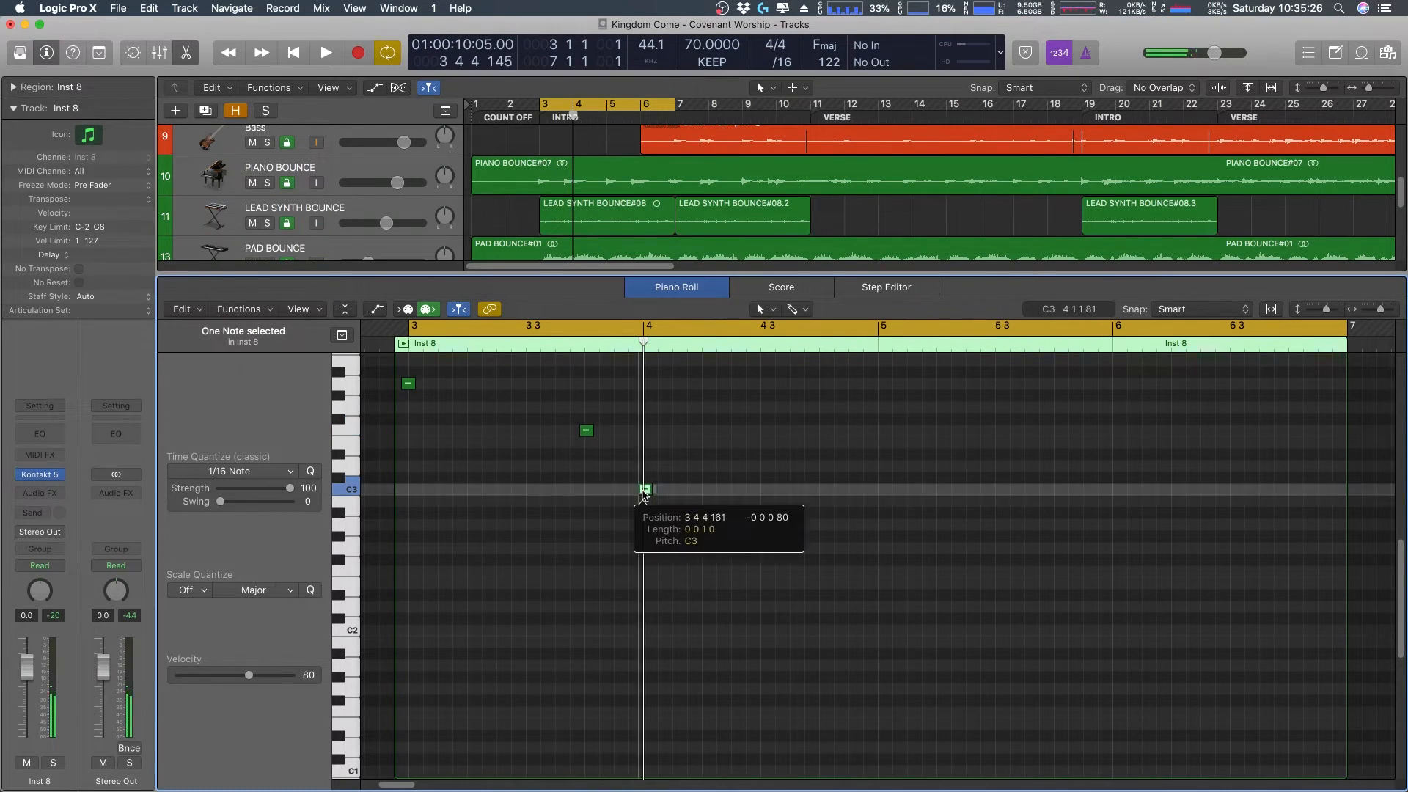
pyautogui.moveTo(644, 490); pyautogui.dragTo(638, 490)
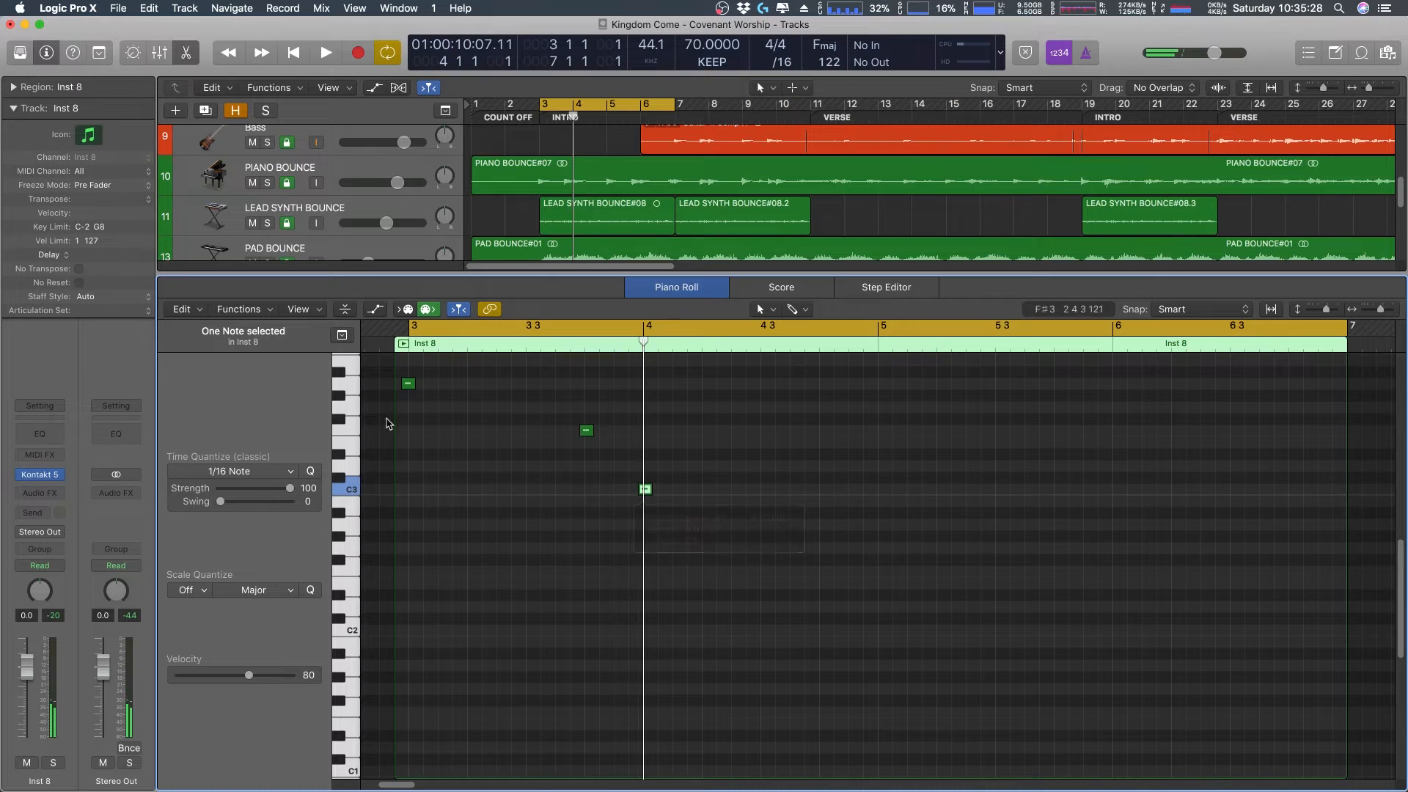
# - Turn off cycle mode and play the notes back with the song from bar 2
pyautogui.click(381, 339)
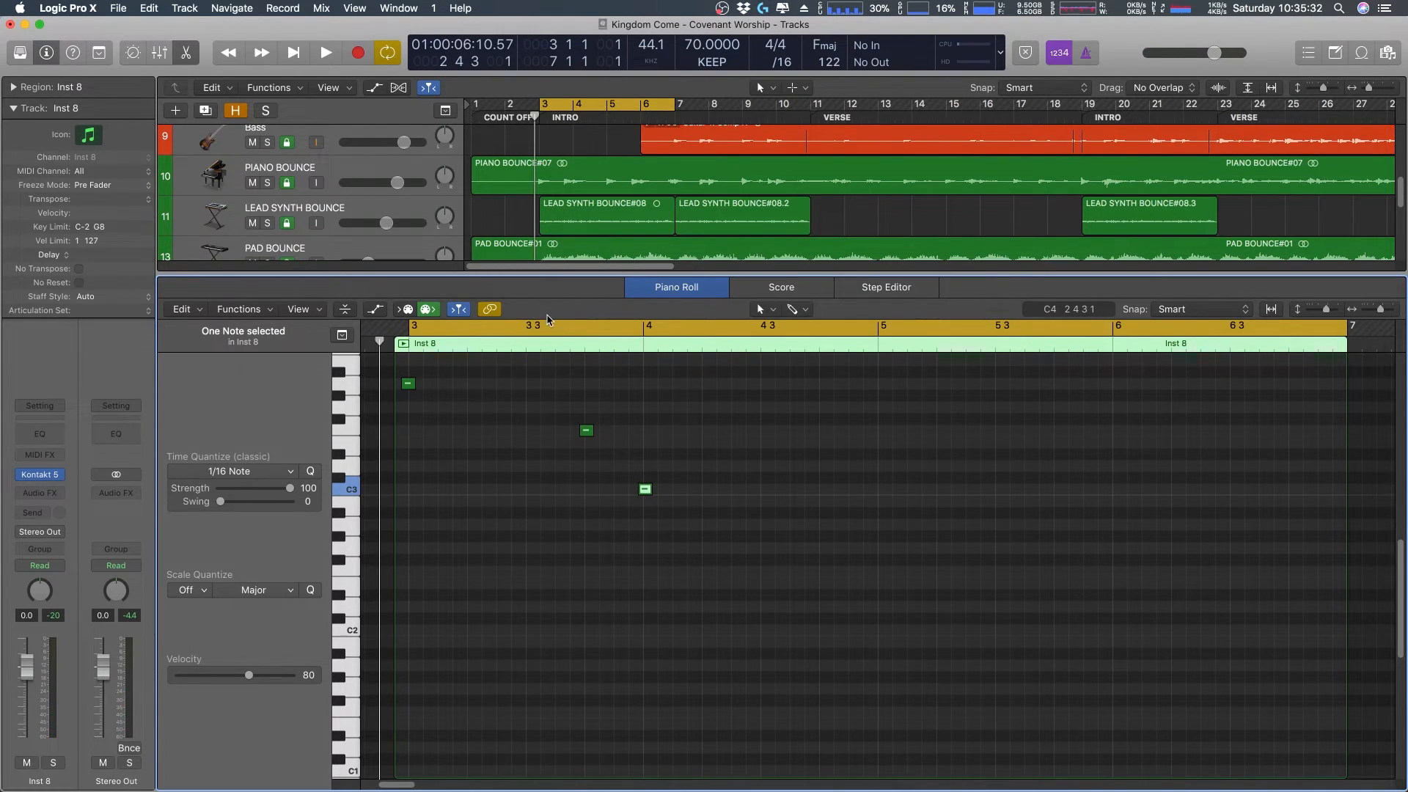
pyautogui.press('space')
pyautogui.press('space')
pyautogui.click(568, 106)
pyautogui.moveTo(533, 118); pyautogui.dragTo(507, 108)
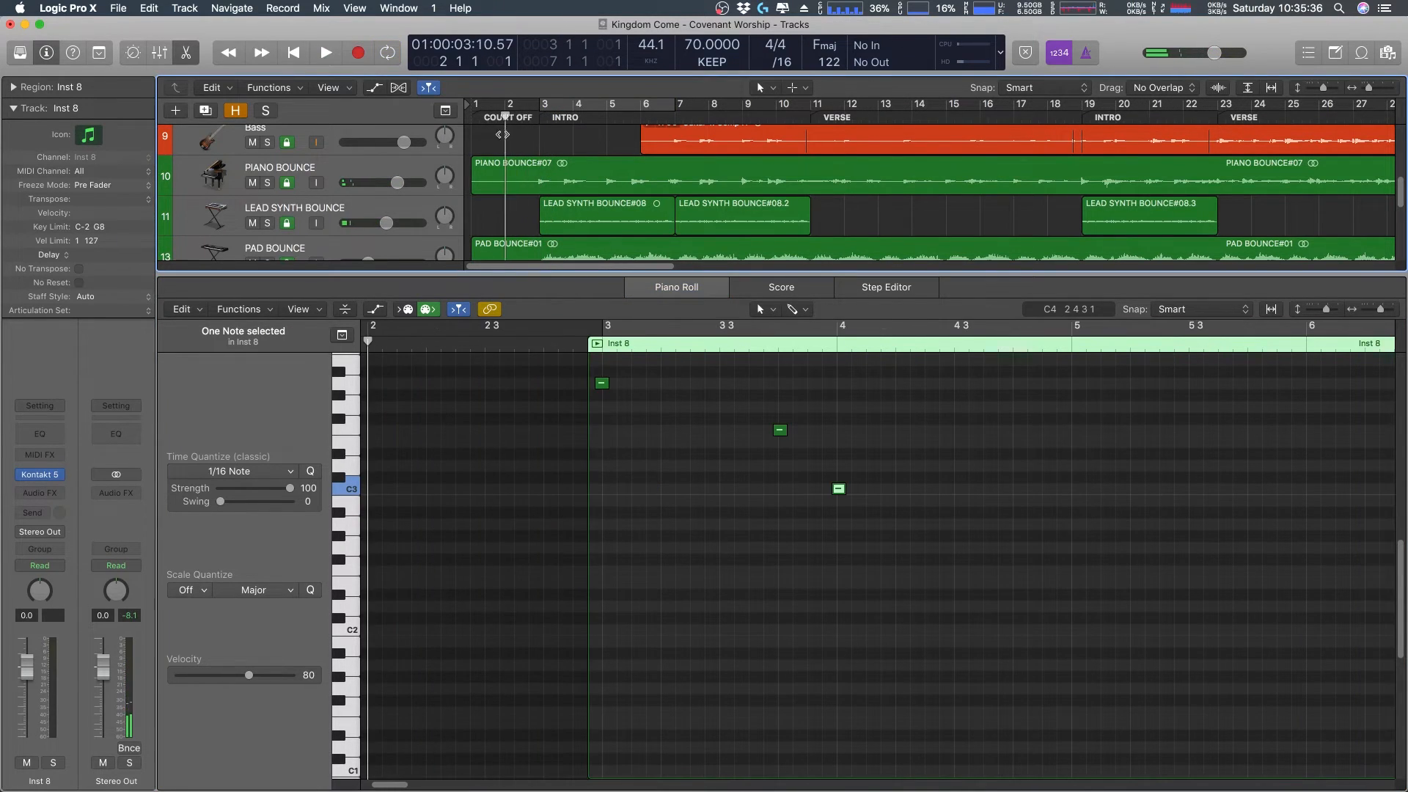
pyautogui.press('space')
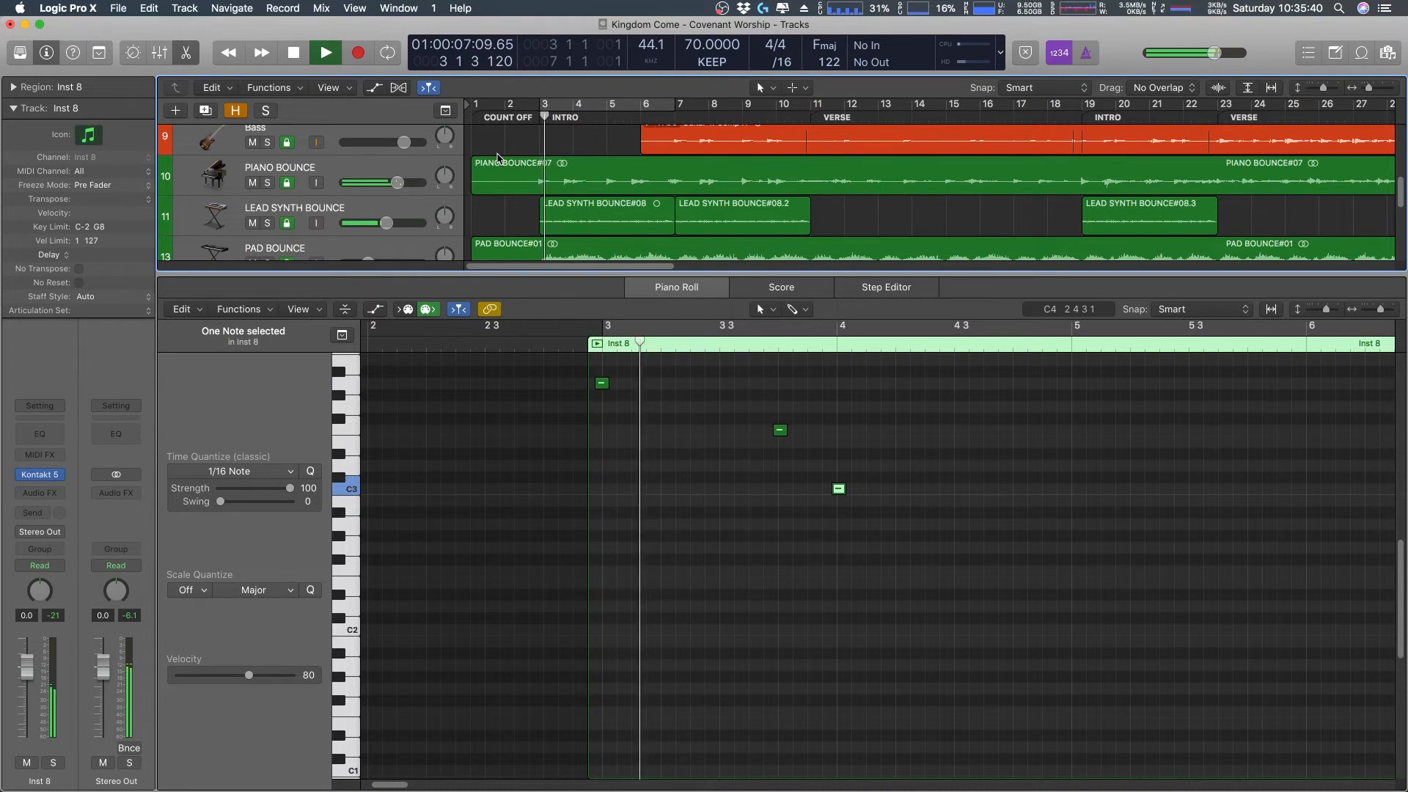
# - Raise the Inst 8 track volume to 6.0 dB and solo the track while playing from bar 2
pyautogui.scroll(-8, 457, 188)
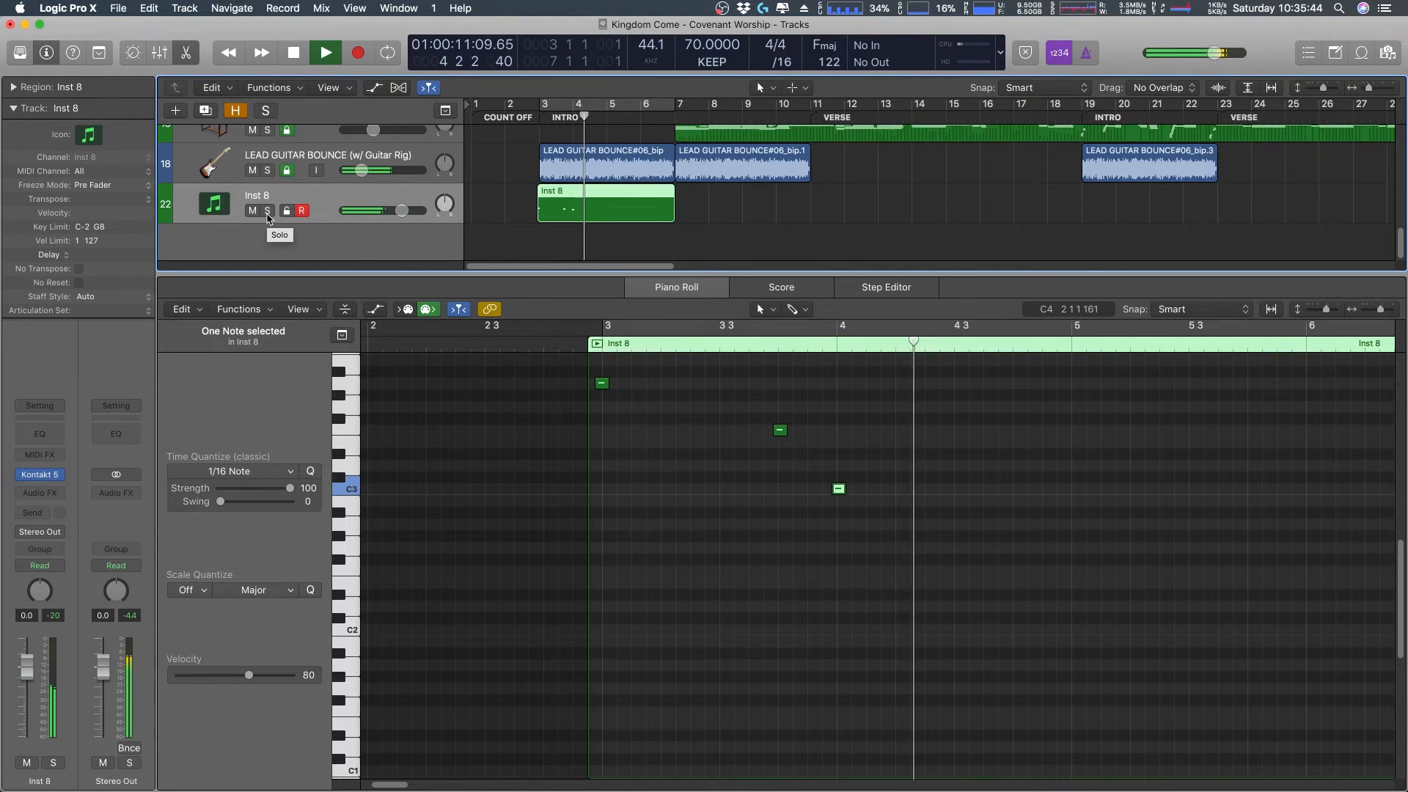
pyautogui.press('space')
pyautogui.moveTo(402, 211); pyautogui.dragTo(425, 210)
pyautogui.press('space')
pyautogui.press('space')
pyautogui.click(506, 116)
pyautogui.press('space')
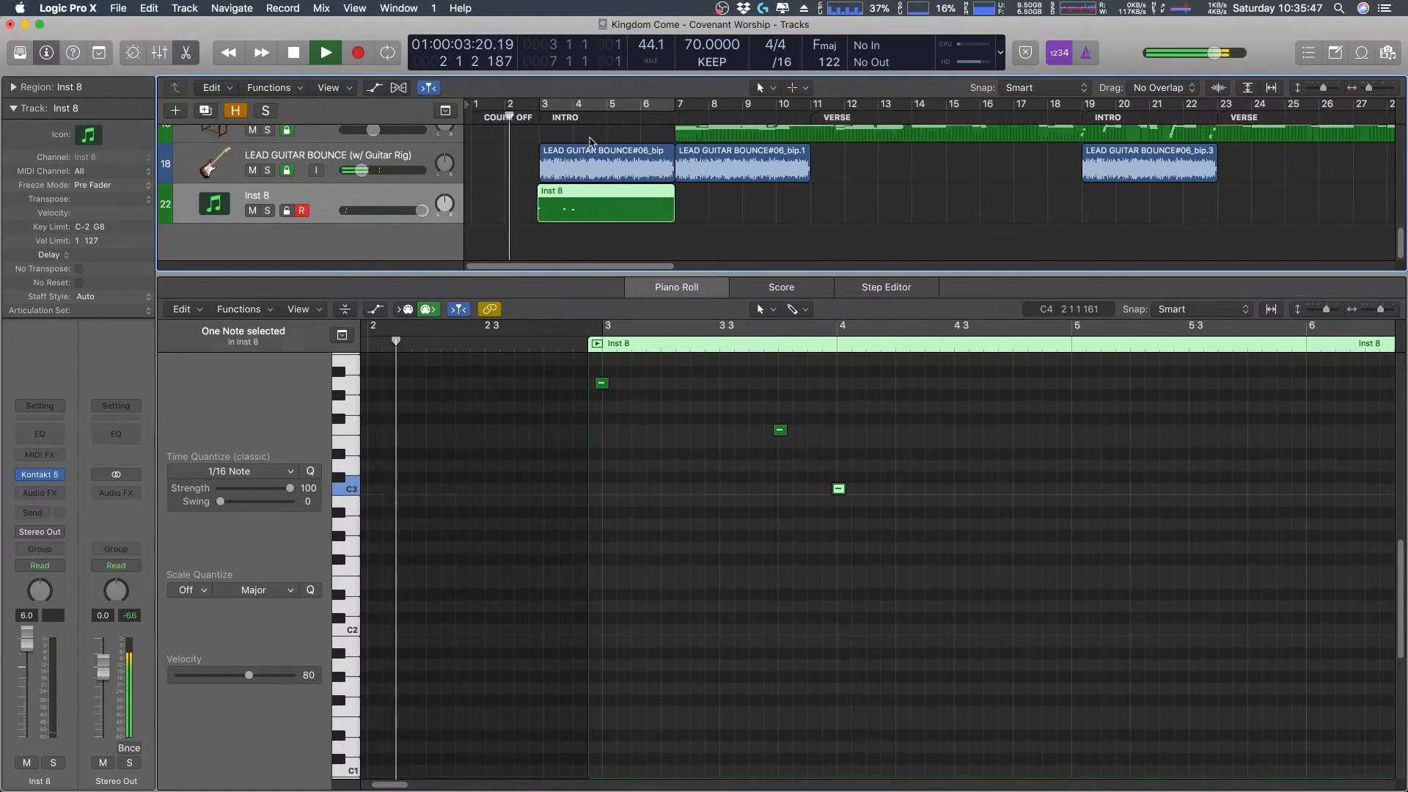
pyautogui.click(269, 212)
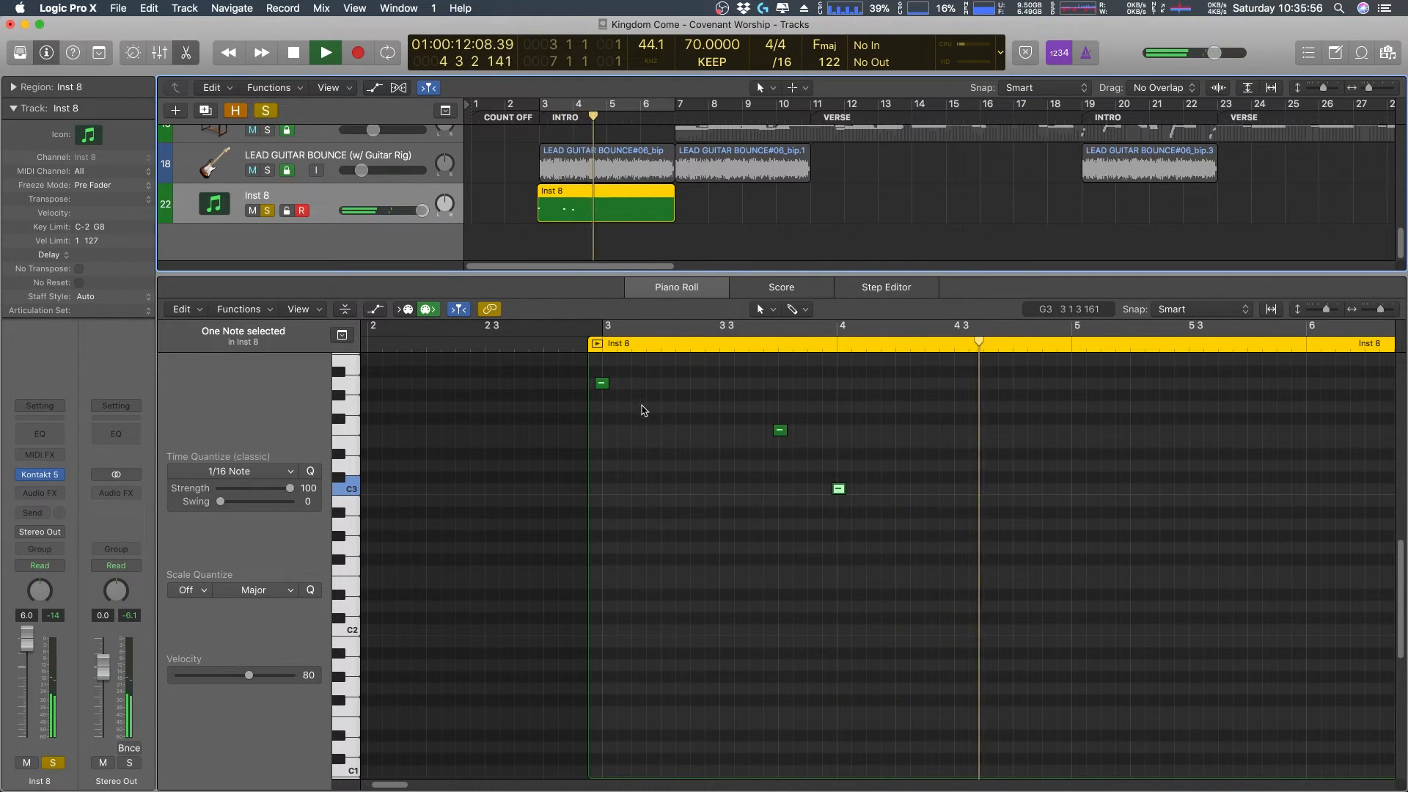
pyautogui.press('space')
# - Lengthen the A3 and F3 notes to reach the start of the following note, and the C3 note to just before bar 5
pyautogui.click(601, 383)
pyautogui.moveTo(606, 383); pyautogui.dragTo(836, 436)
pyautogui.click(780, 430)
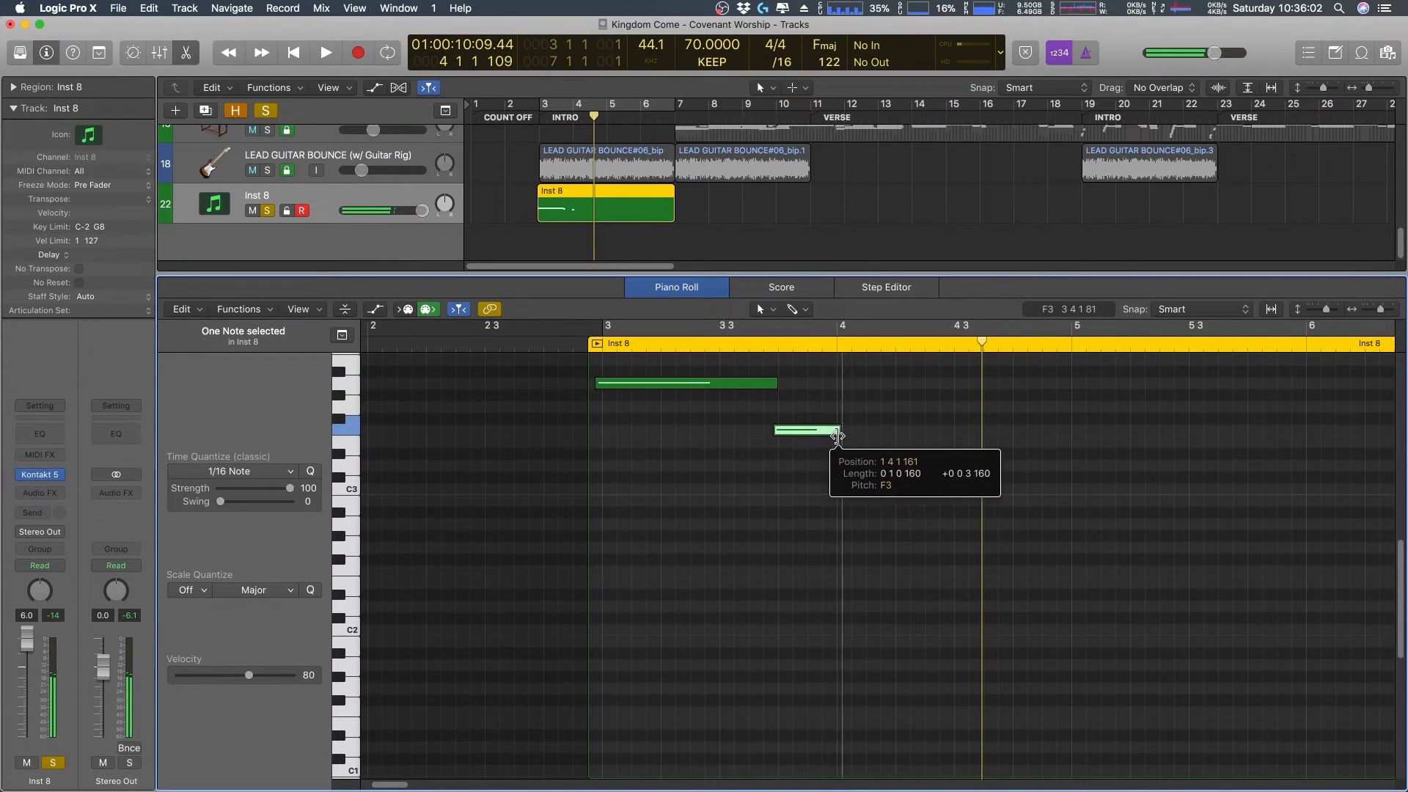
pyautogui.keyDown('super'); pyautogui.click(838, 490); pyautogui.keyUp('super')
pyautogui.moveTo(841, 489); pyautogui.dragTo(1069, 508)
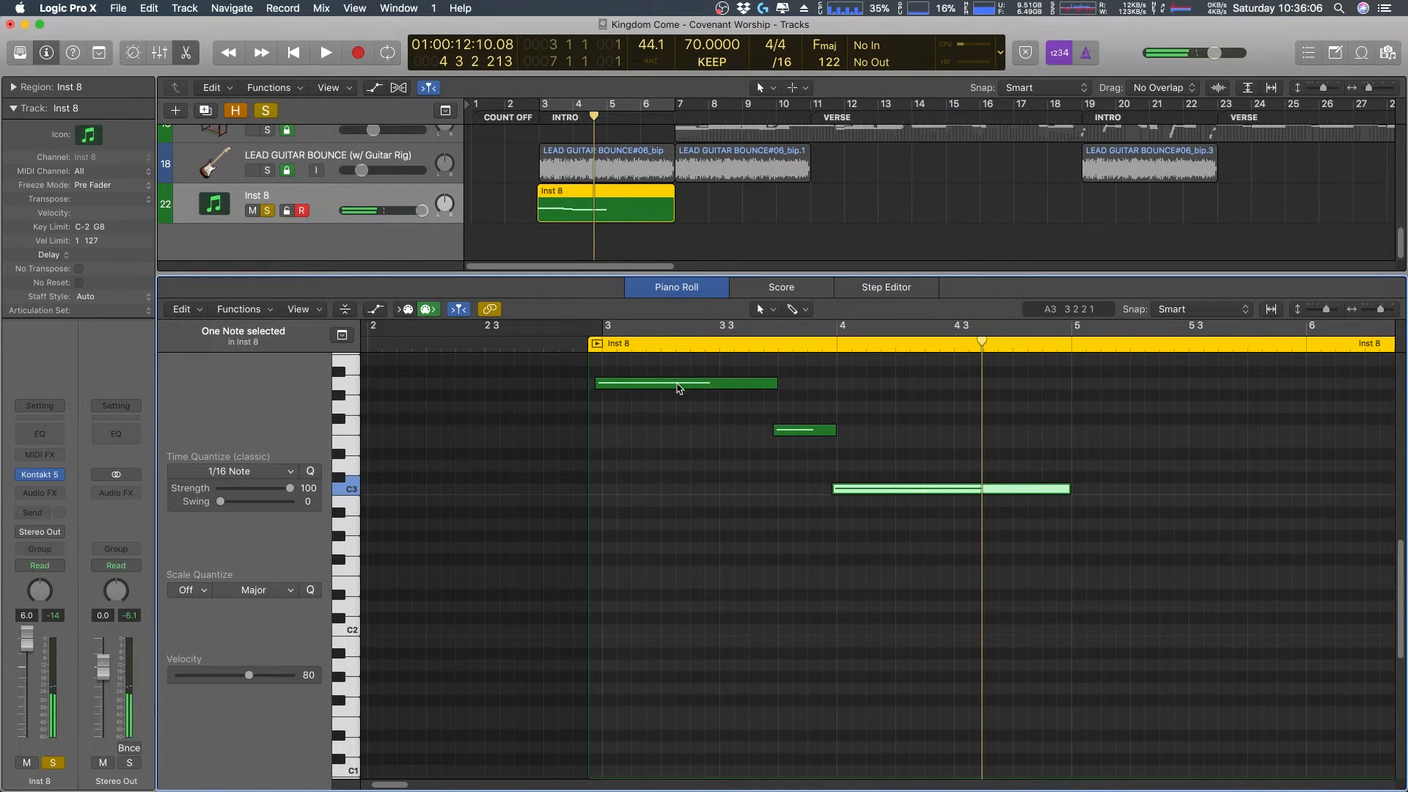
# - Play the soloed guitar part with the lengthened notes from before bar 3 past bar 5
pyautogui.click(522, 115)
pyautogui.press('space')
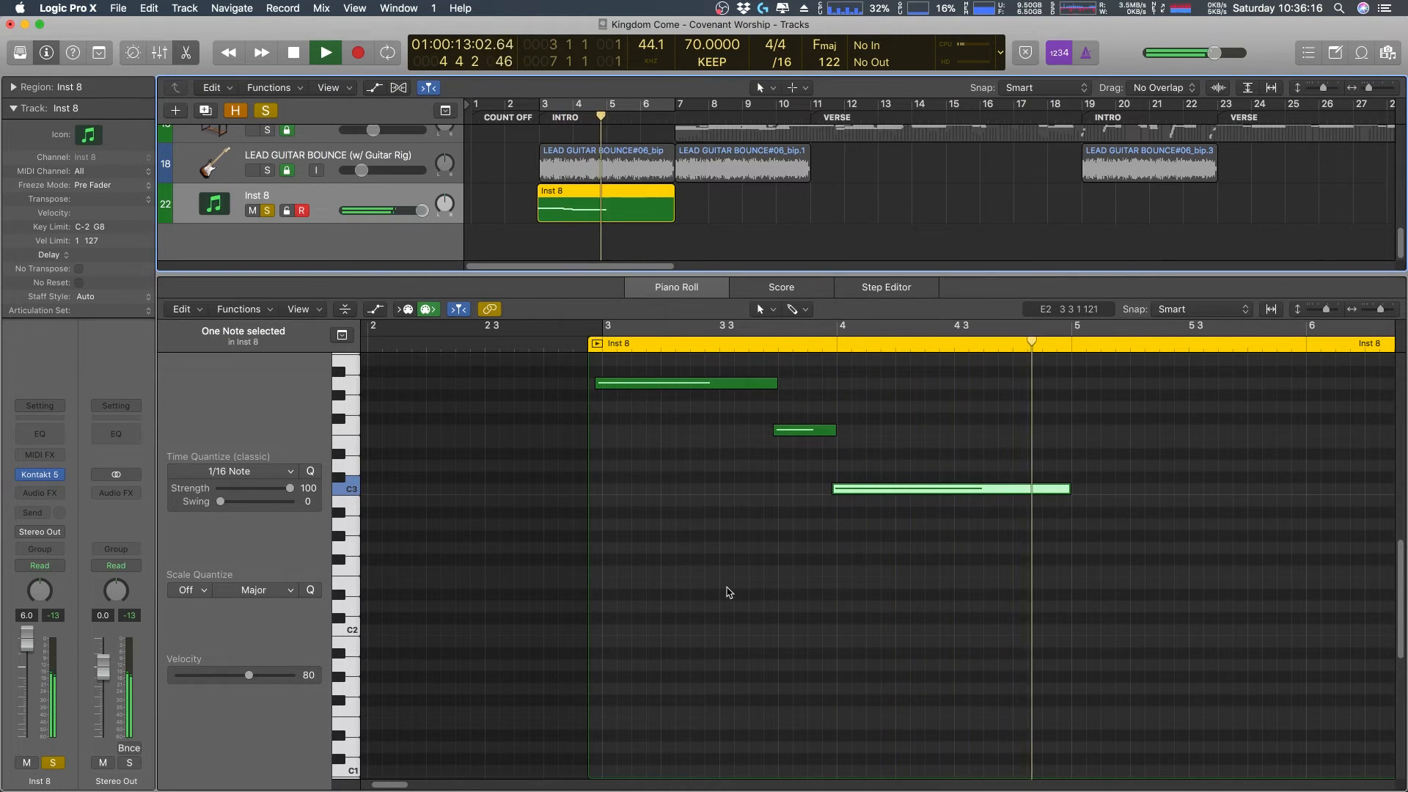
pyautogui.press('space')
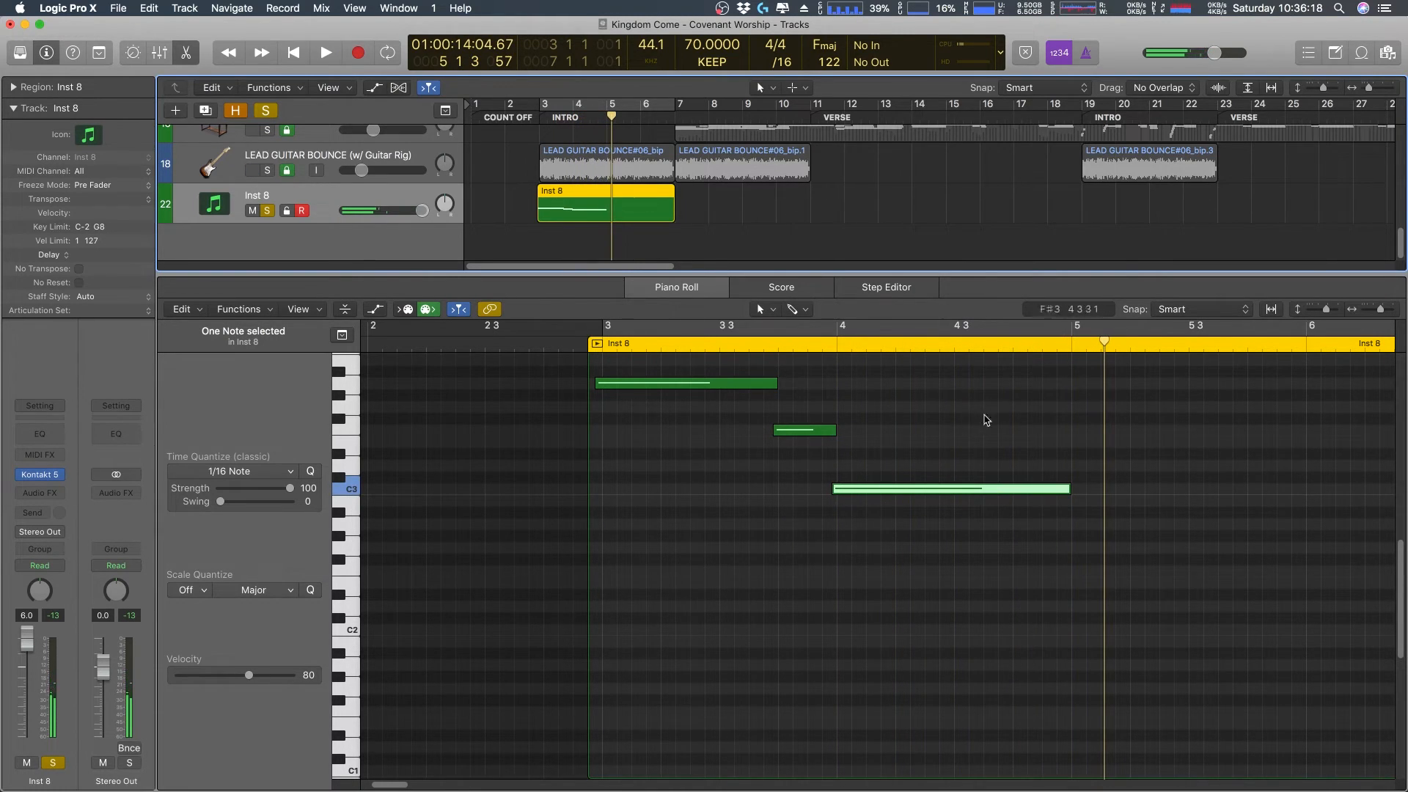
# - Split the Inst 8 region at bar 5 and delete the empty part after it
pyautogui.click(1083, 351)
pyautogui.click(1083, 350)
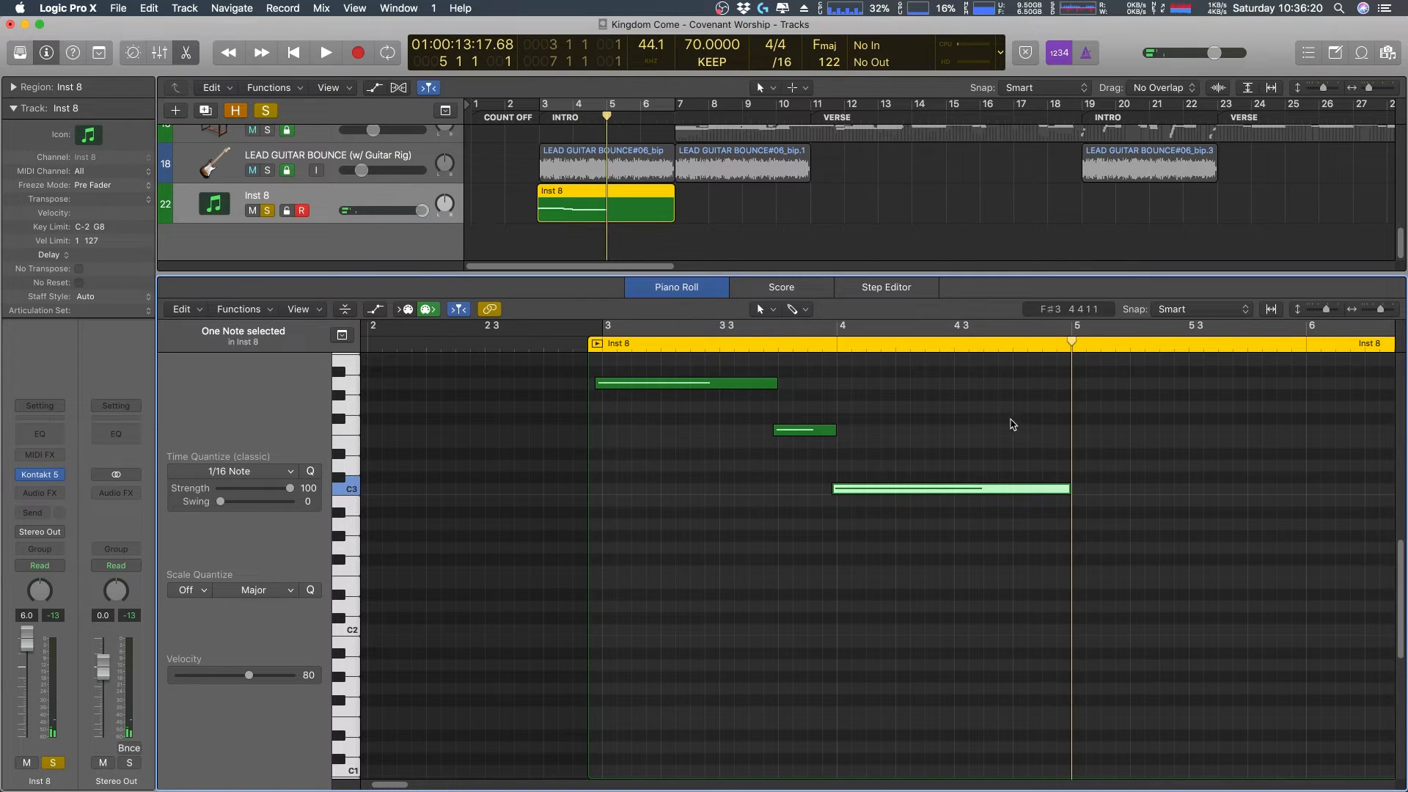
pyautogui.click(625, 195)
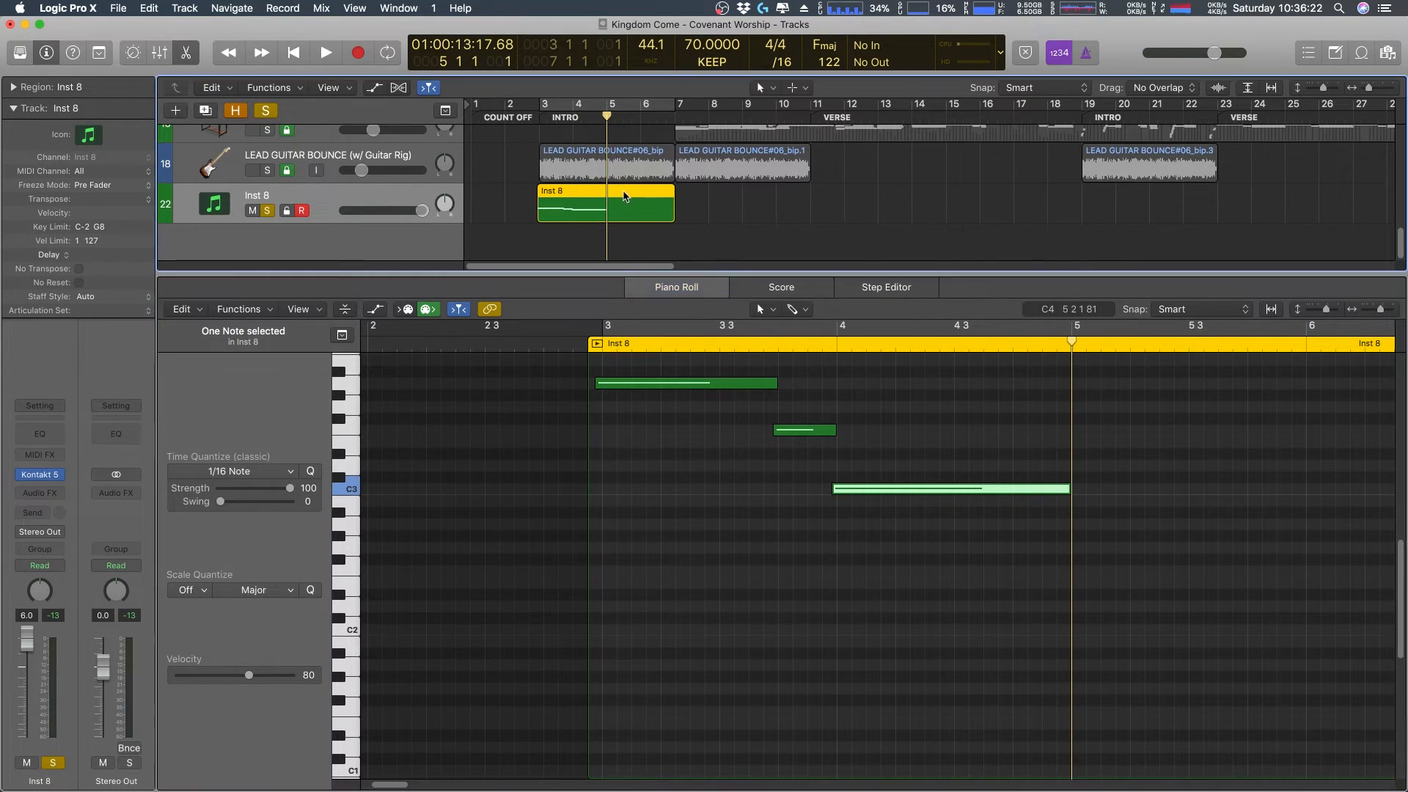
pyautogui.click(607, 190)
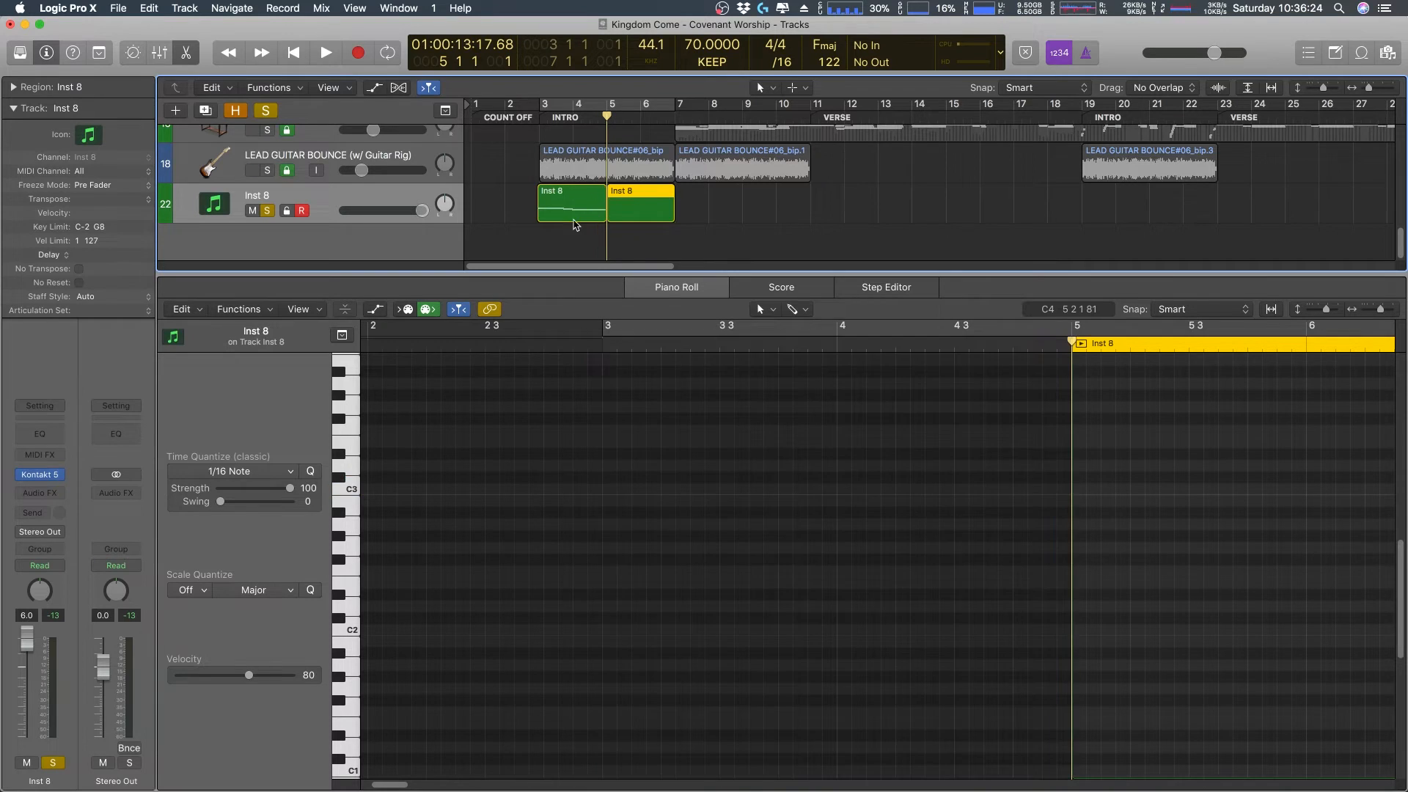
pyautogui.press('Delete')
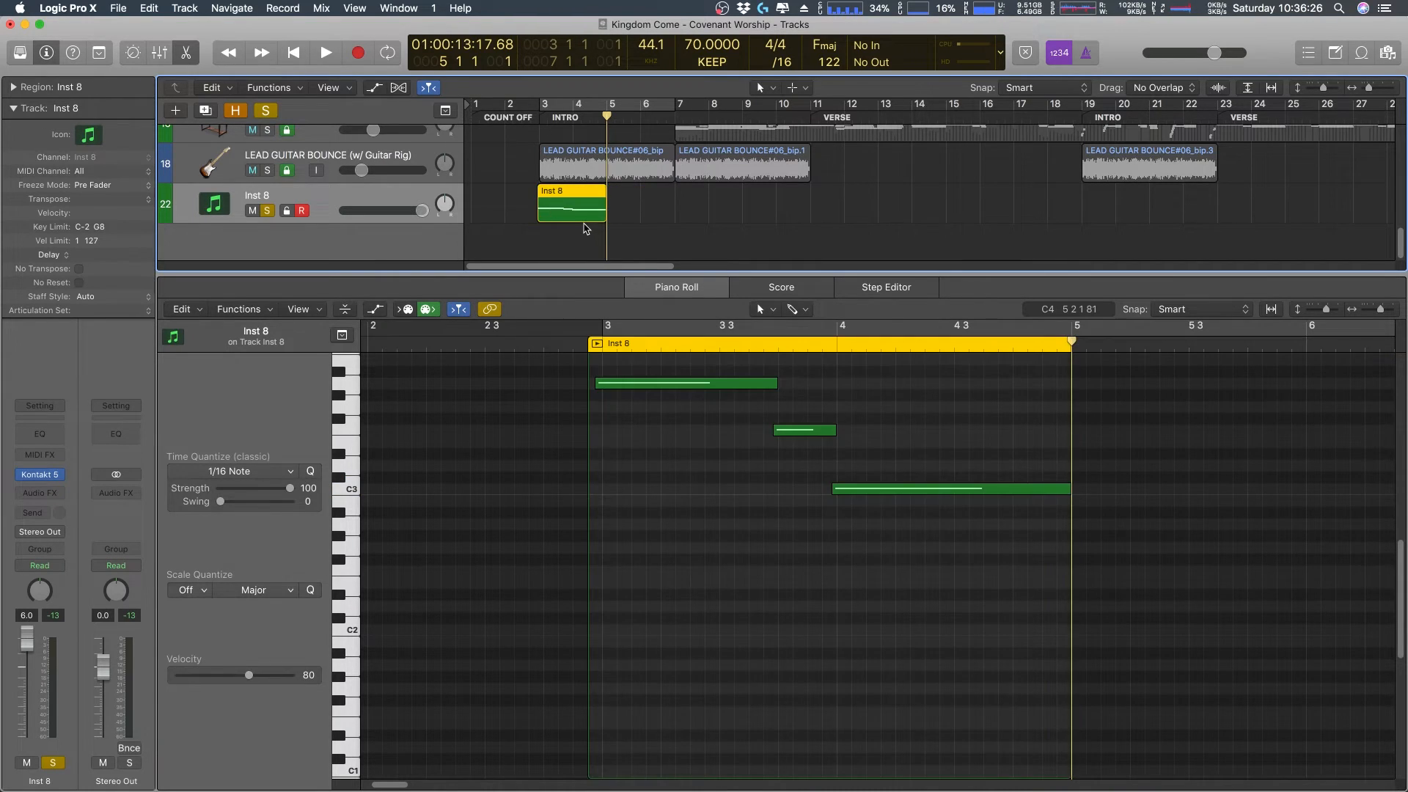
# - Fill the intro from bar 5 with three copies of the Inst 8 region, auditioning the first copy from bar 2 in and out of solo
pyautogui.moveTo(571, 212); pyautogui.dragTo(625, 229)
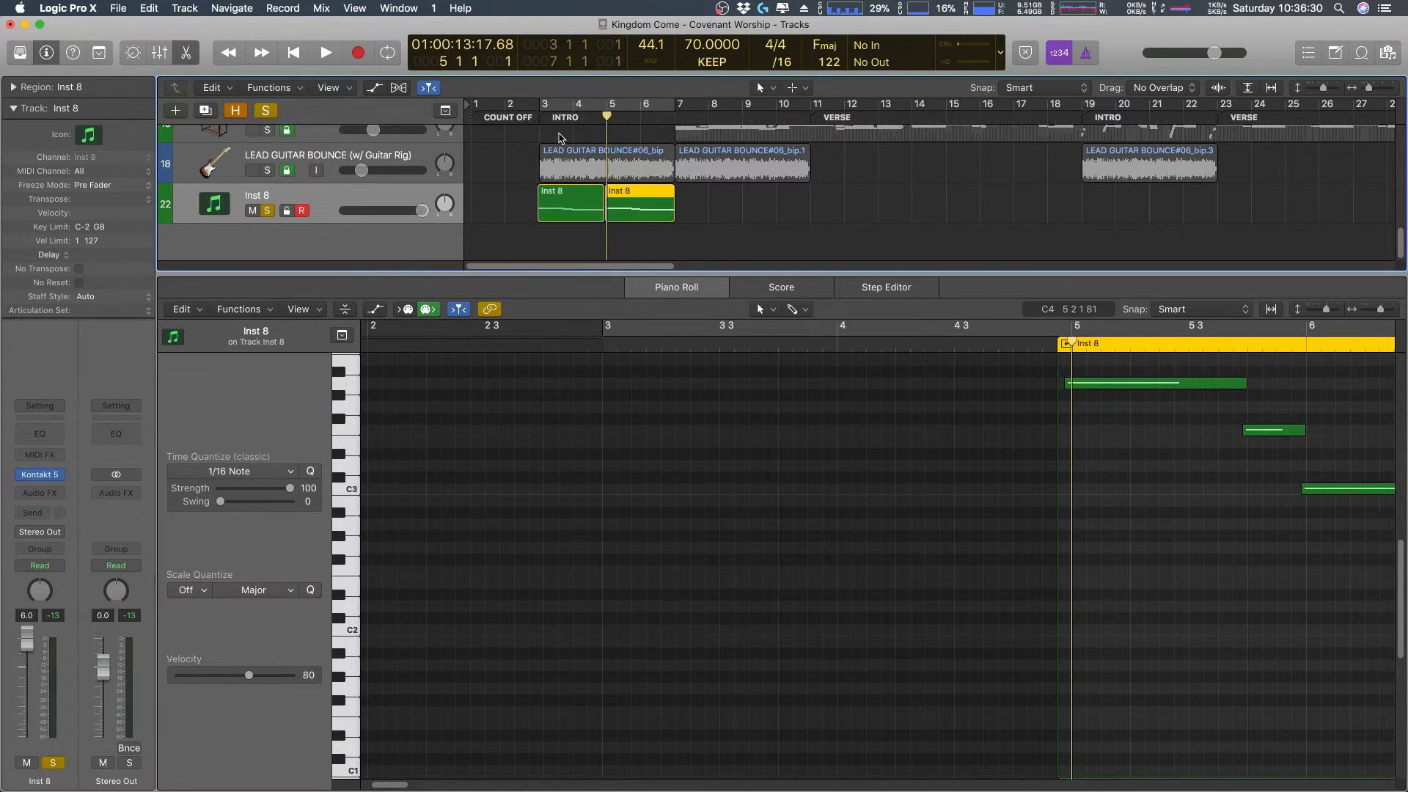
pyautogui.doubleClick(519, 111)
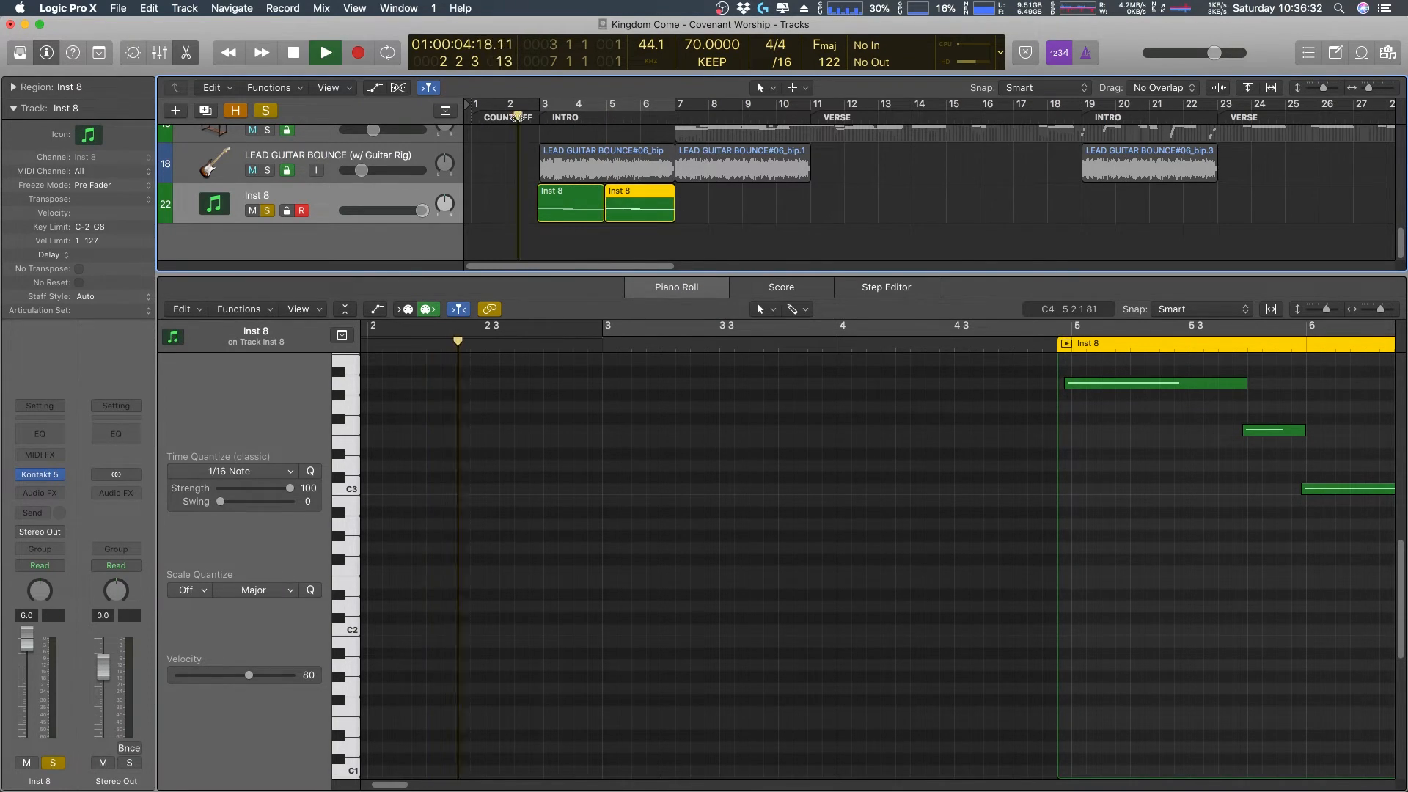
pyautogui.click(268, 210)
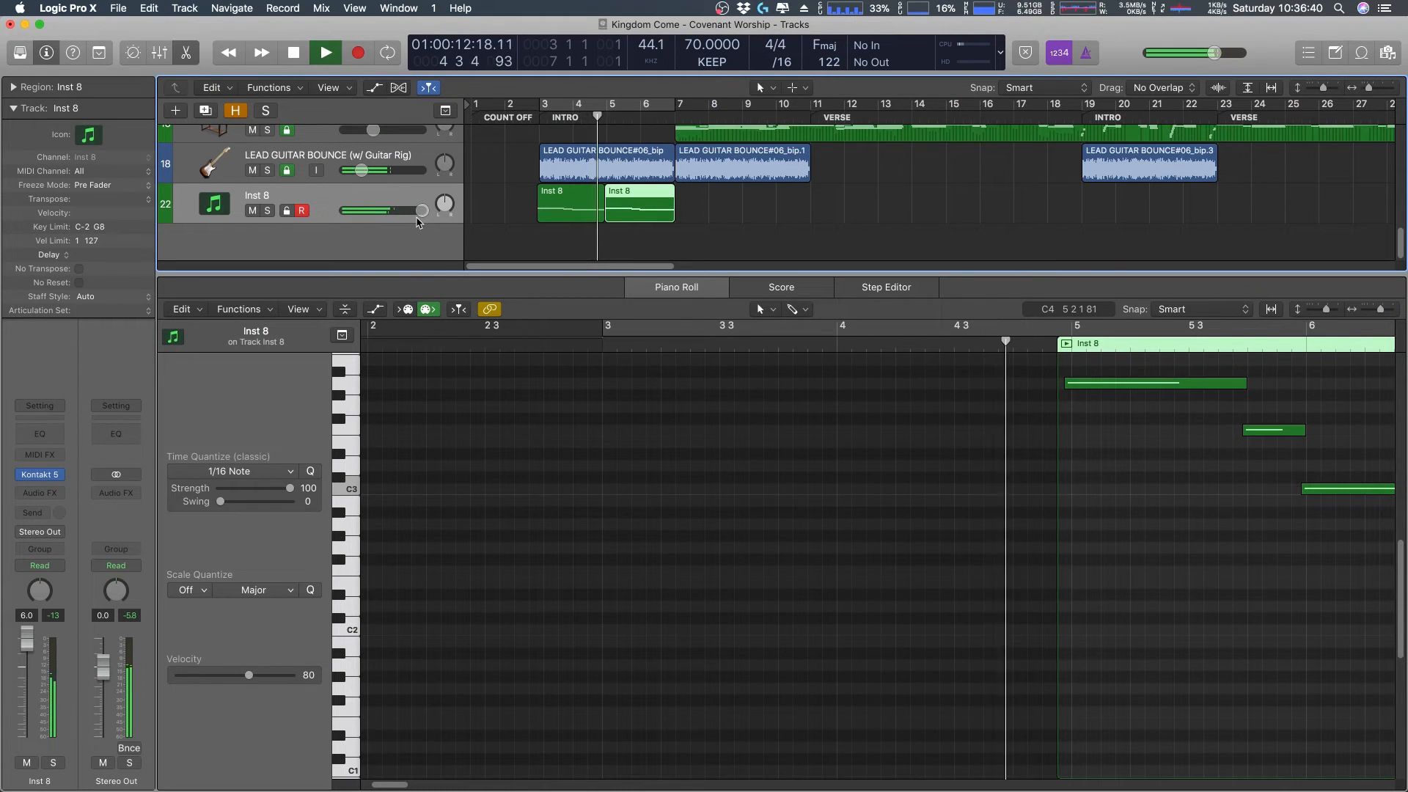
pyautogui.click(267, 212)
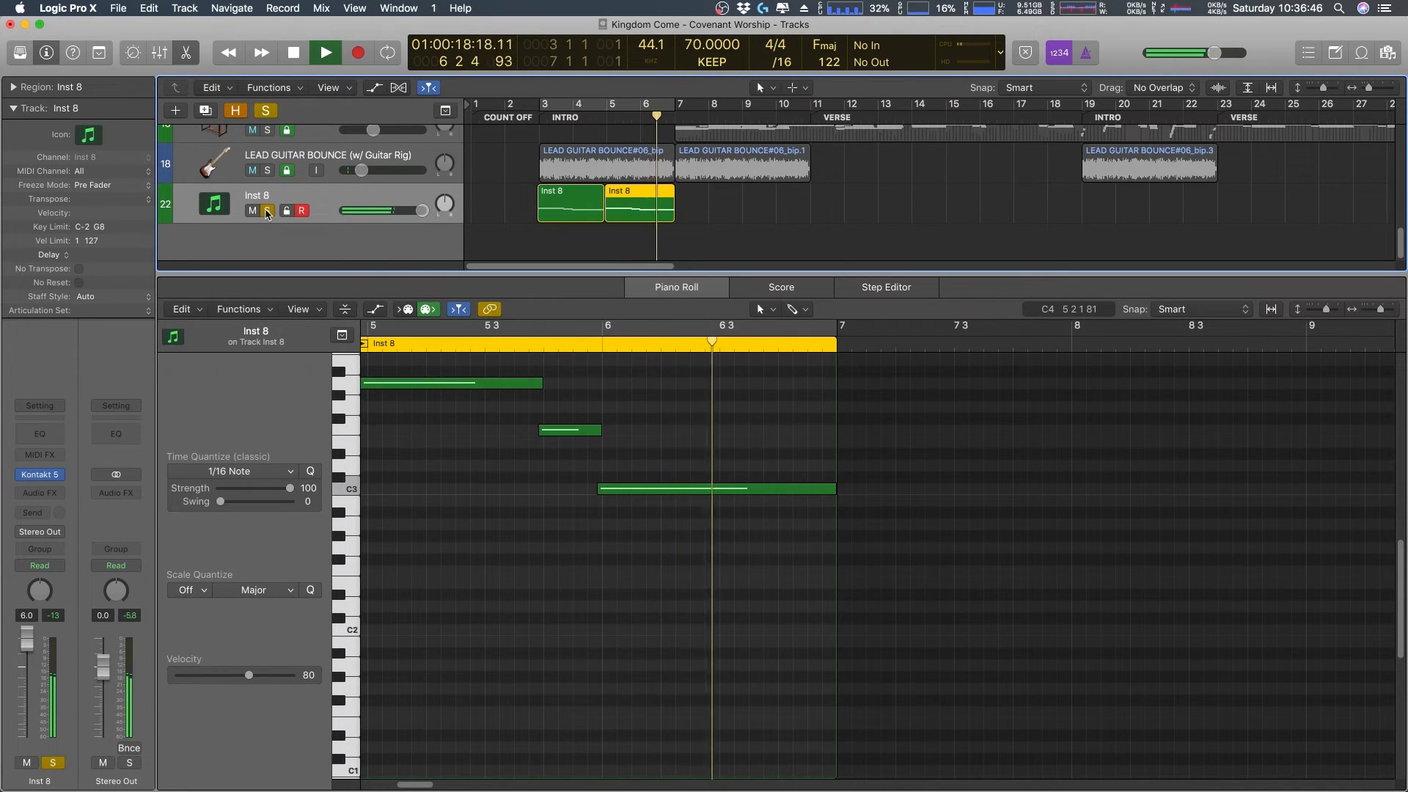
pyautogui.press('space')
pyautogui.moveTo(770, 208); pyautogui.dragTo(708, 217)
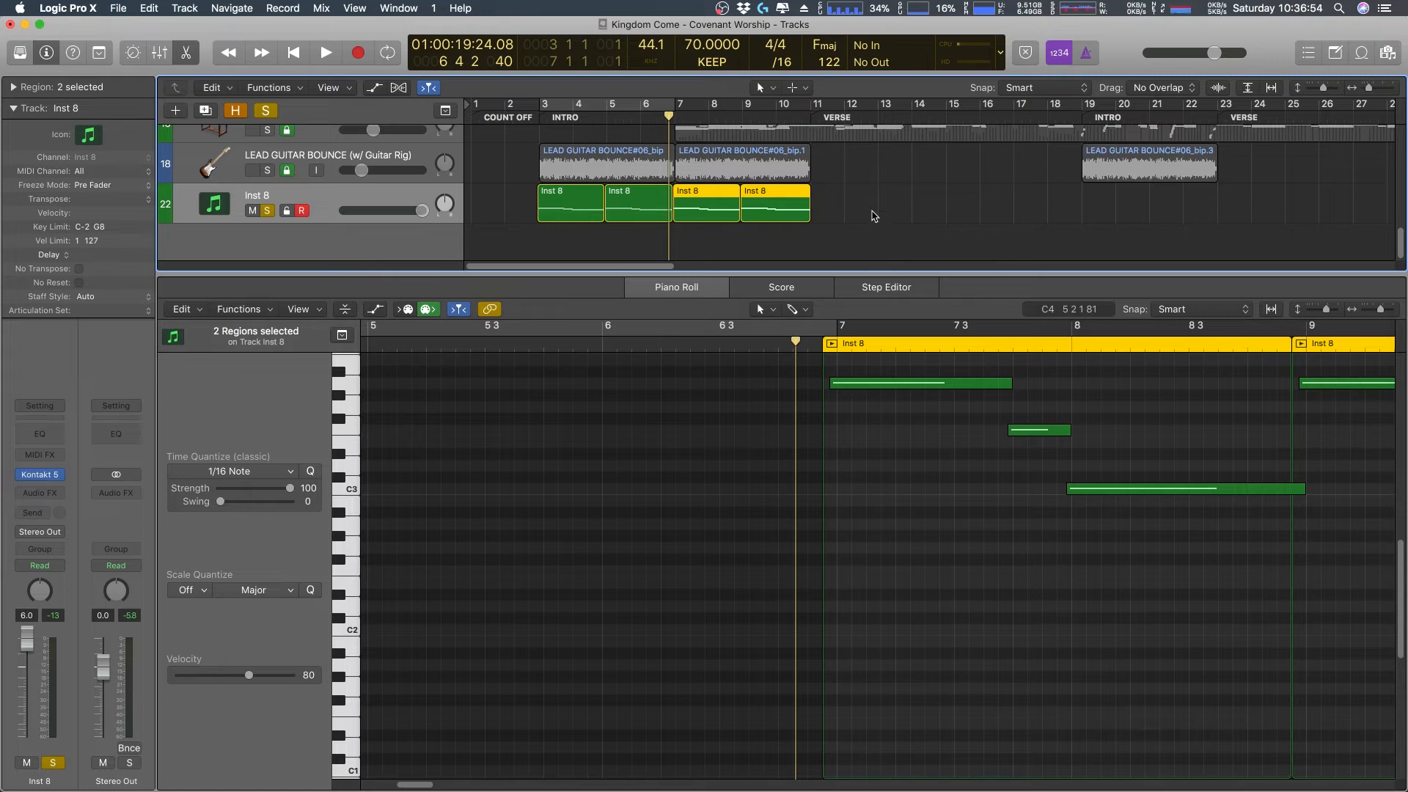
# - Unsolo the Inst 8 track and play the full mix from the start of the verse at bar 11
pyautogui.hscroll(5, 731, 144)
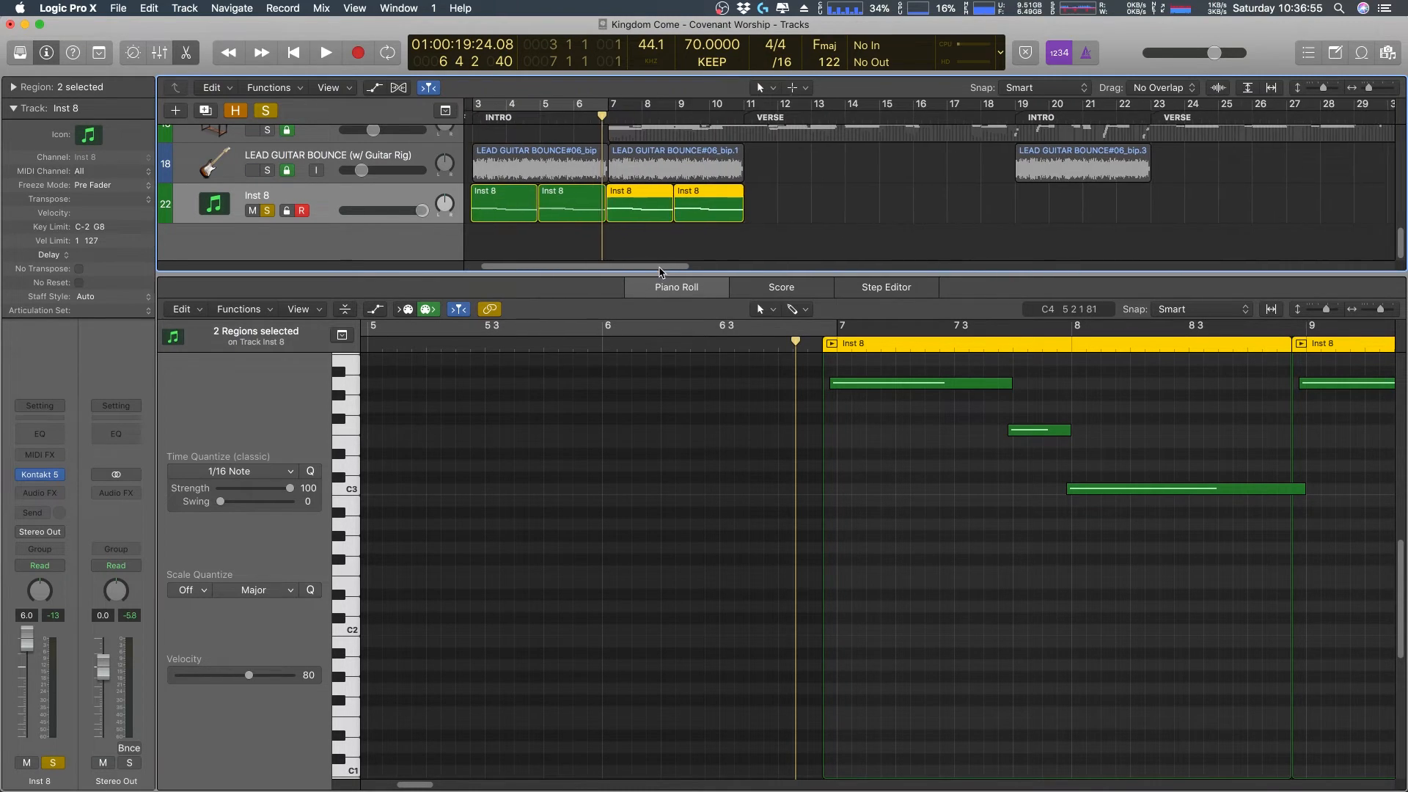
pyautogui.click(736, 123)
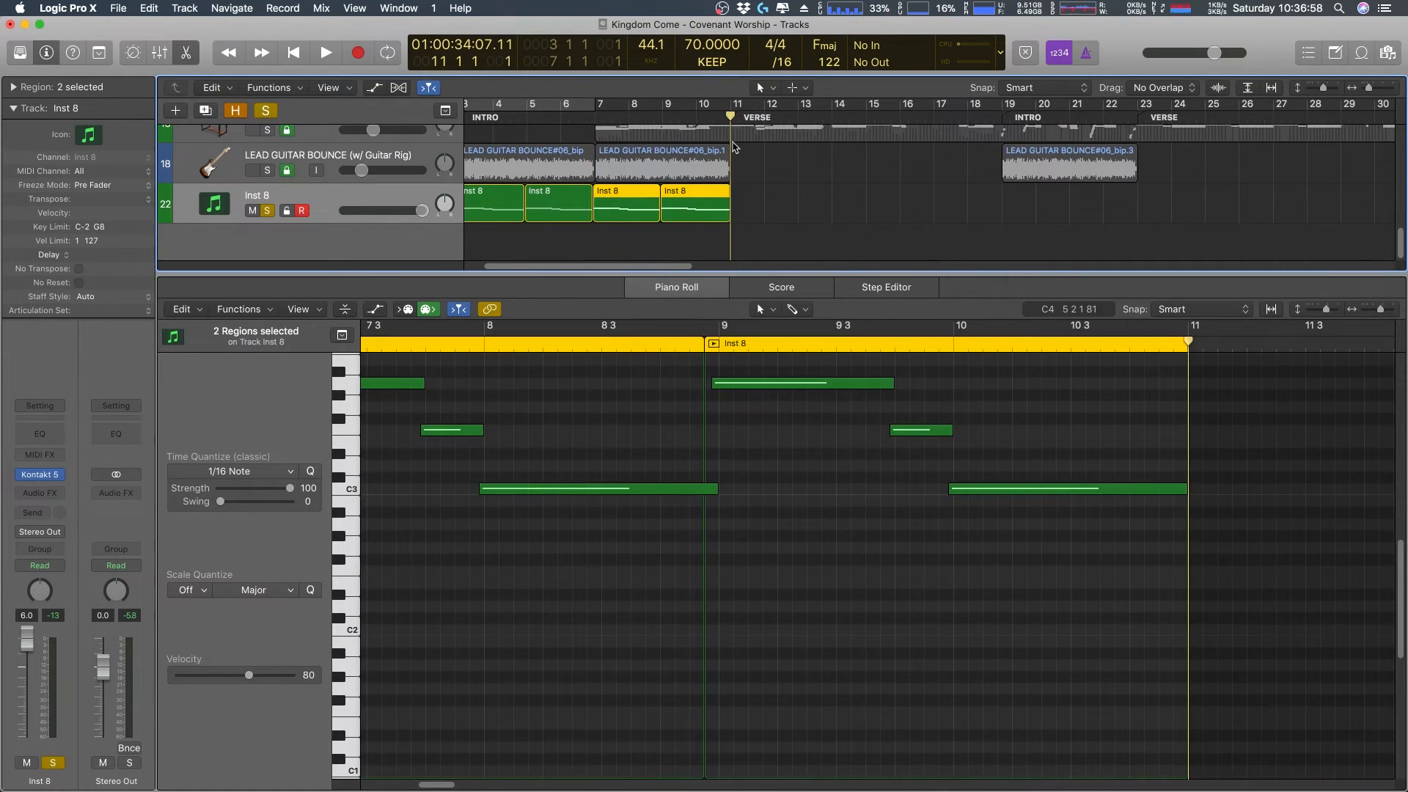
pyautogui.click(267, 211)
pyautogui.press('space')
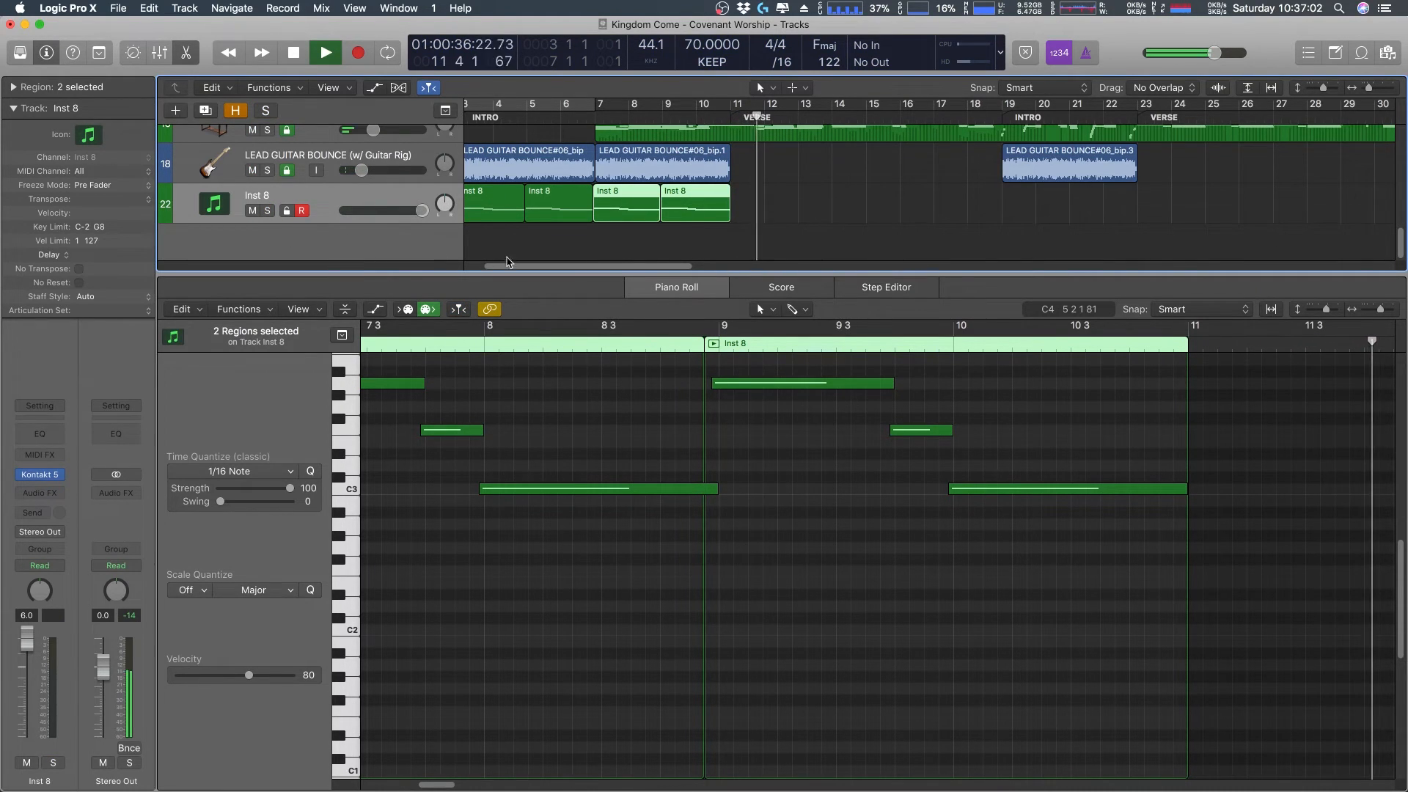
pyautogui.press('space')
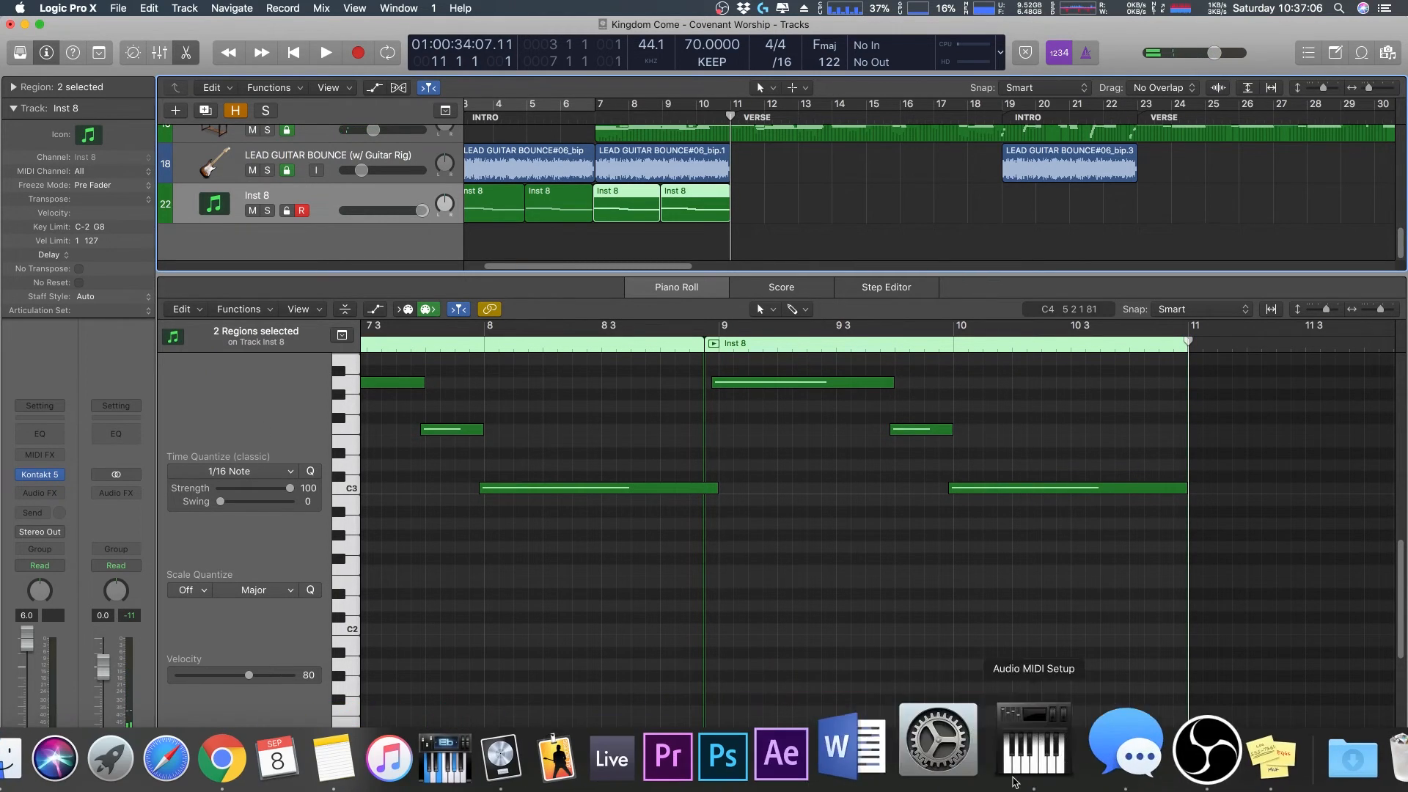
# - Check the strum pattern list in Stickies and delete the three Inst 8 copies following the first region
pyautogui.click(1210, 761)
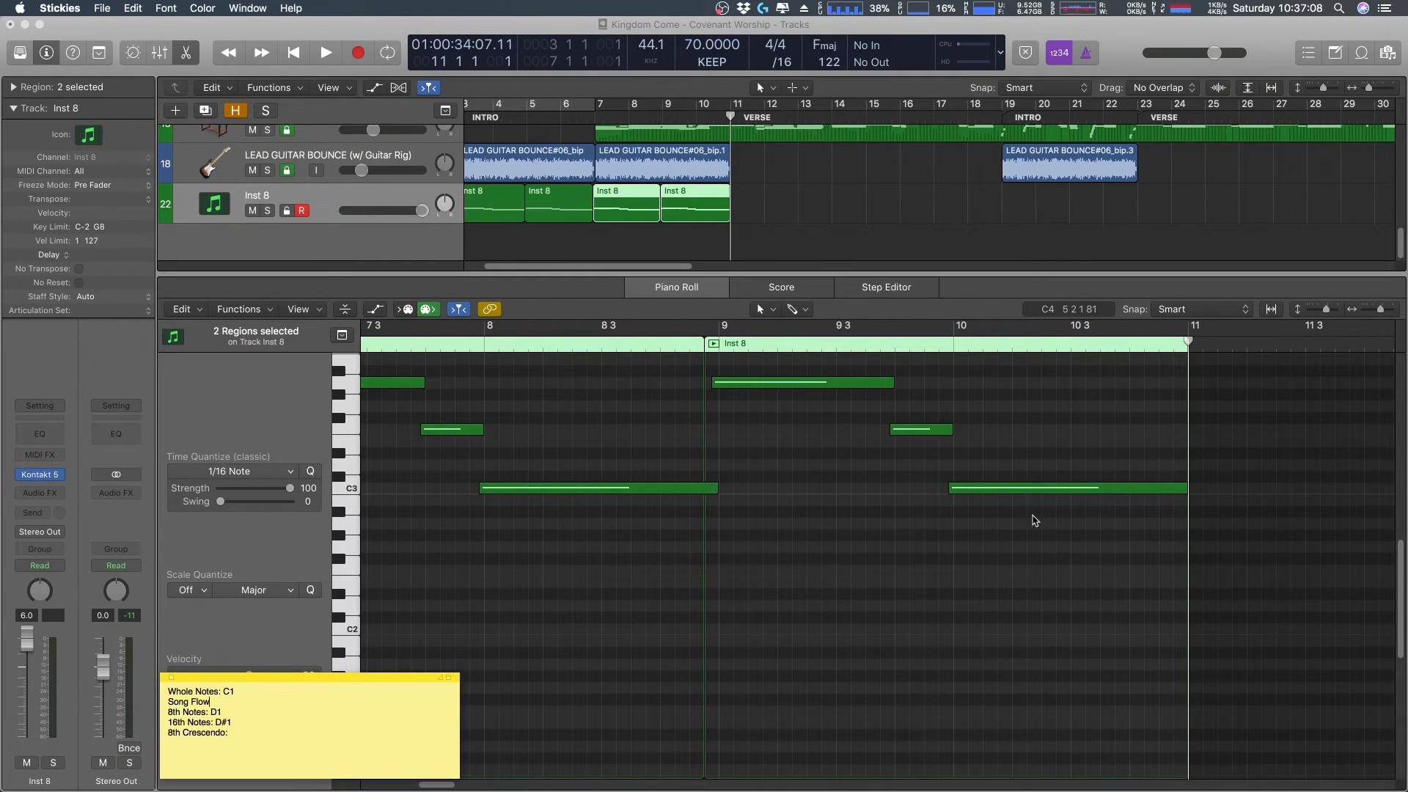
pyautogui.click(757, 576)
pyautogui.moveTo(629, 268); pyautogui.dragTo(627, 267)
pyautogui.moveTo(817, 226); pyautogui.dragTo(573, 205)
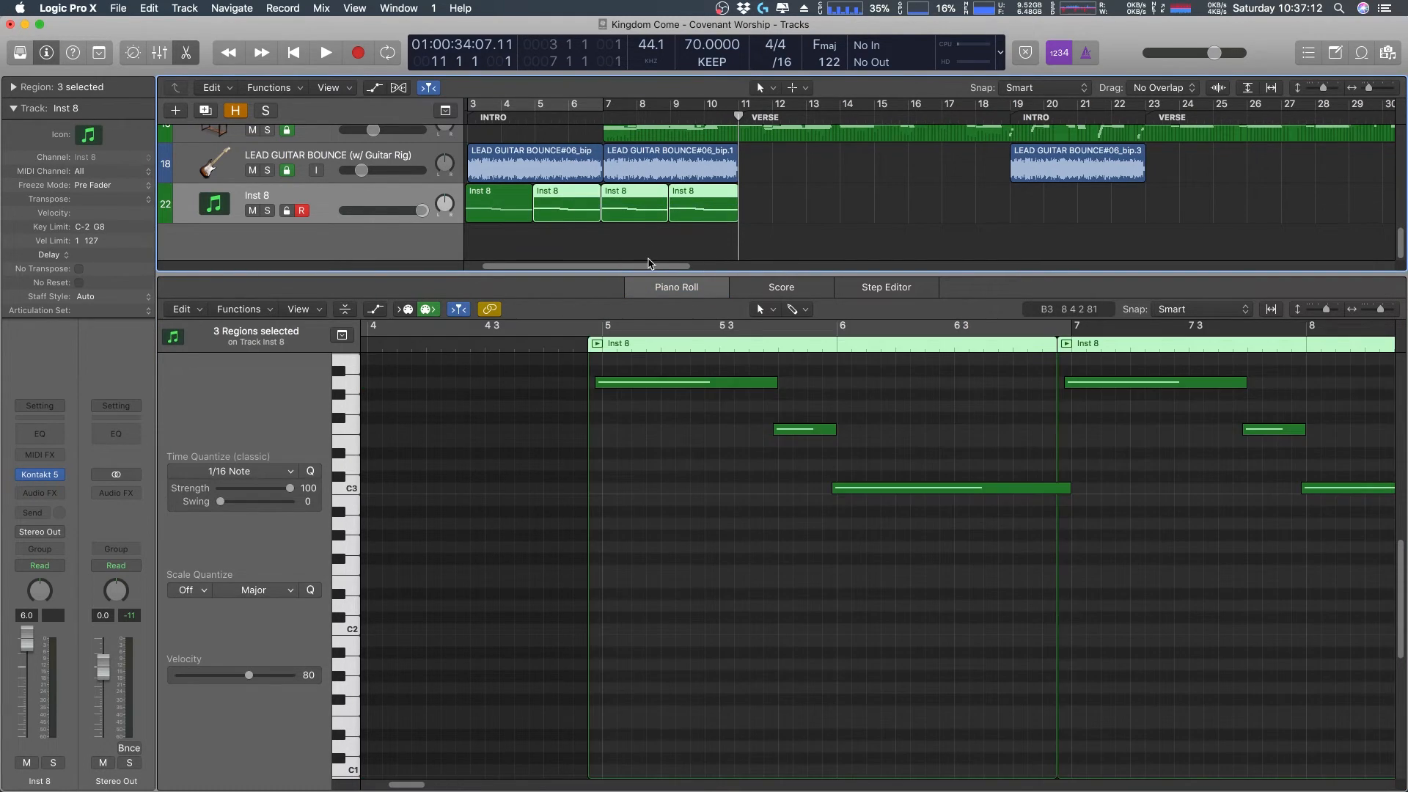
pyautogui.press('Delete')
# - Inspect the low keys of the remaining Inst 8 region and highlight the "8th Notes: D1" line in the Stickies list
pyautogui.click(501, 214)
pyautogui.click(608, 438)
pyautogui.scroll(-10, 608, 440)
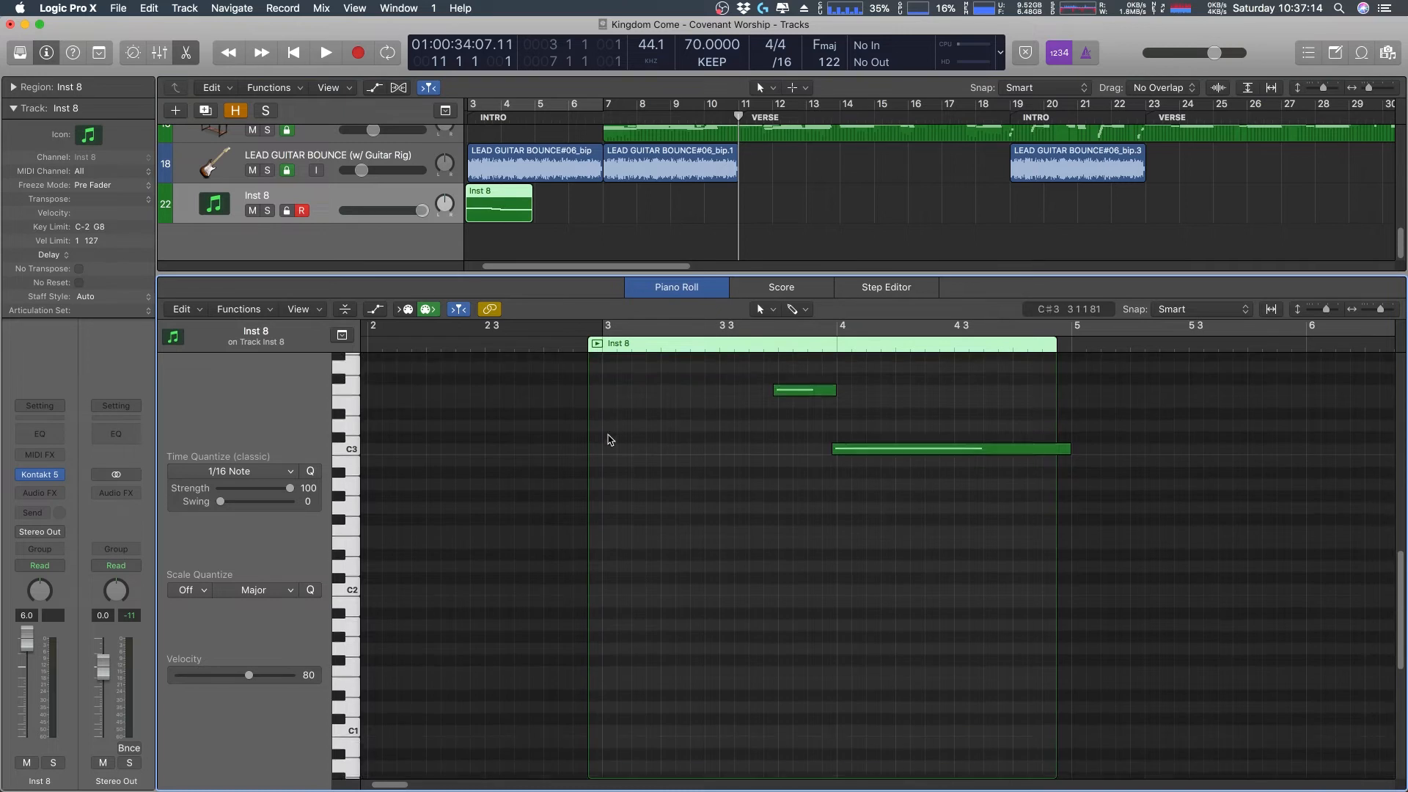
pyautogui.scroll(7, 605, 445)
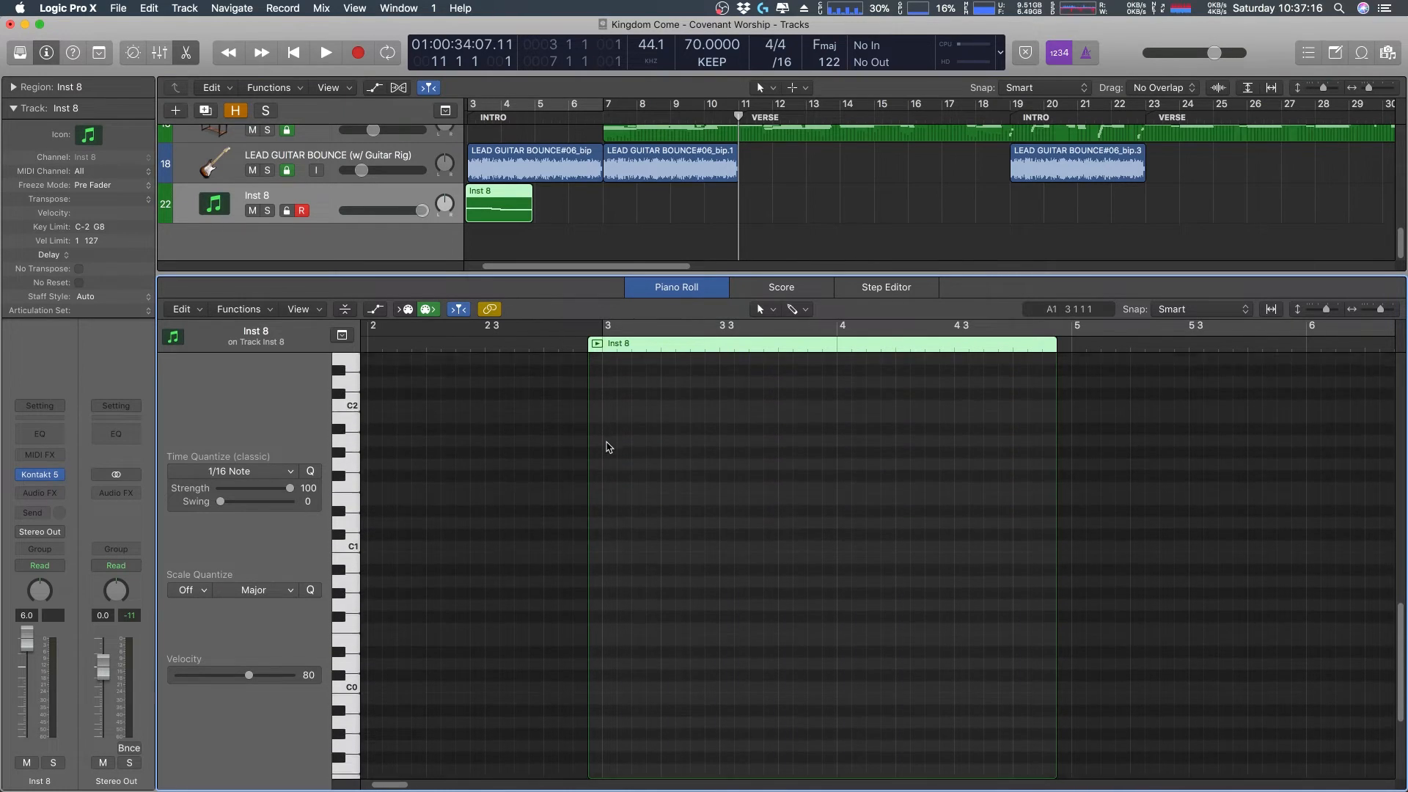
pyautogui.scroll(2, 606, 444)
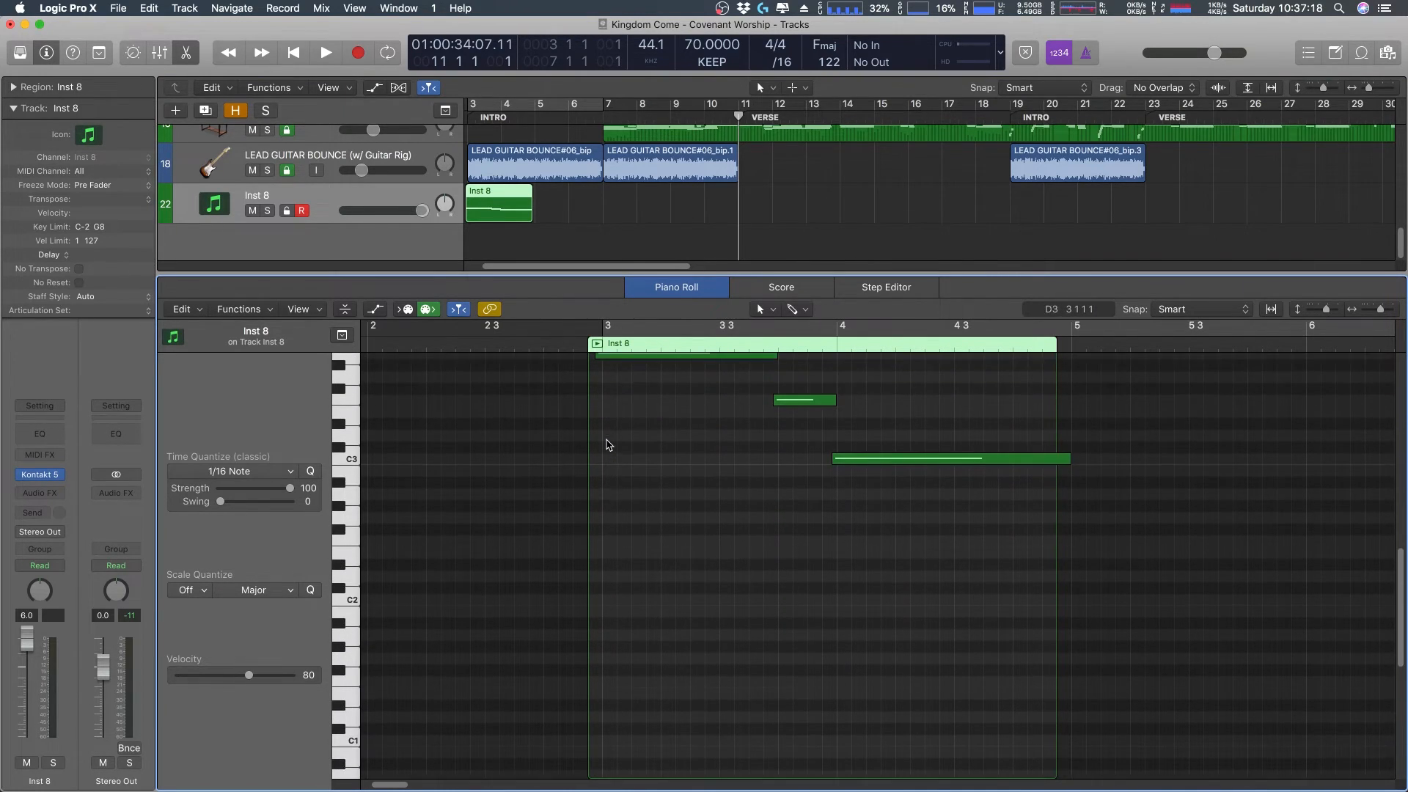
pyautogui.scroll(-2, 605, 440)
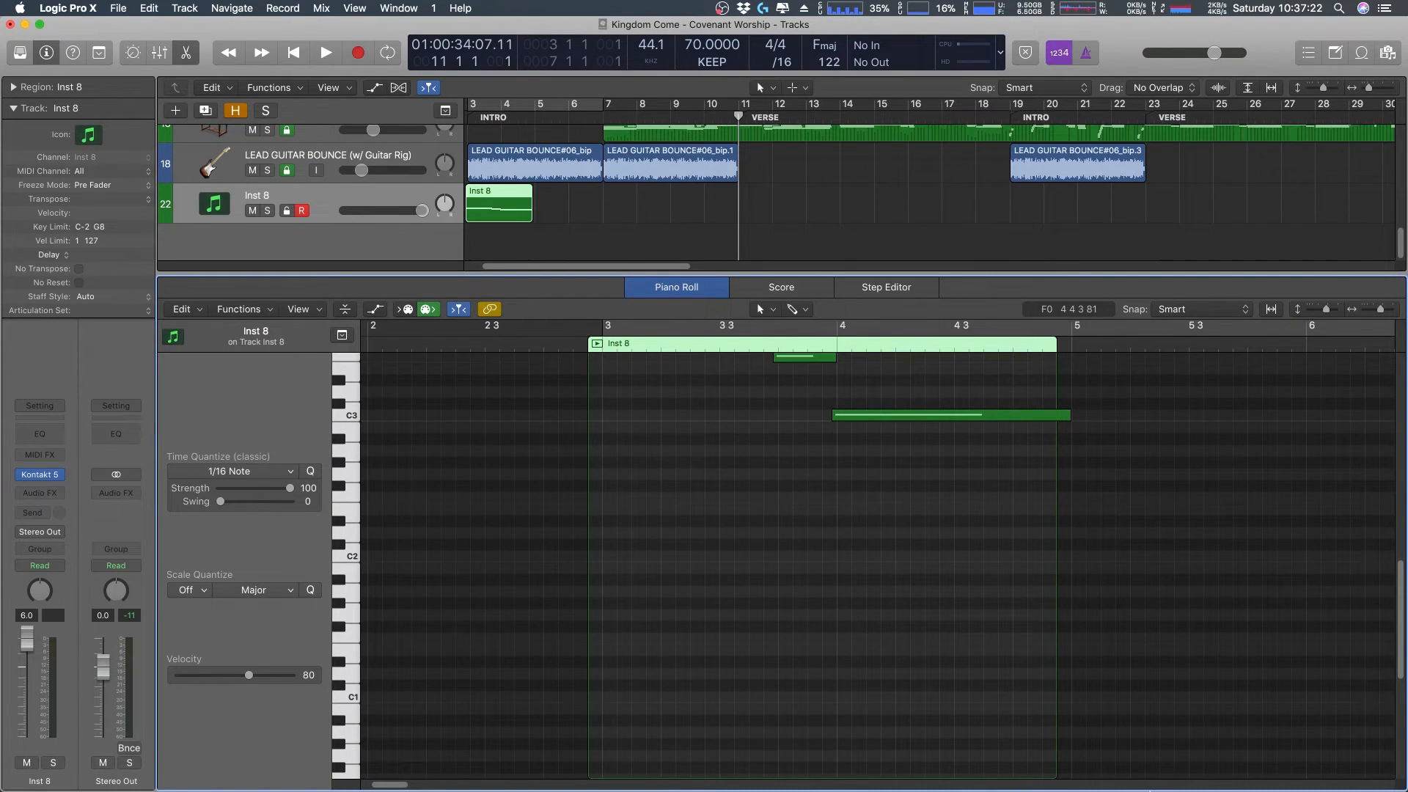
pyautogui.click(1195, 737)
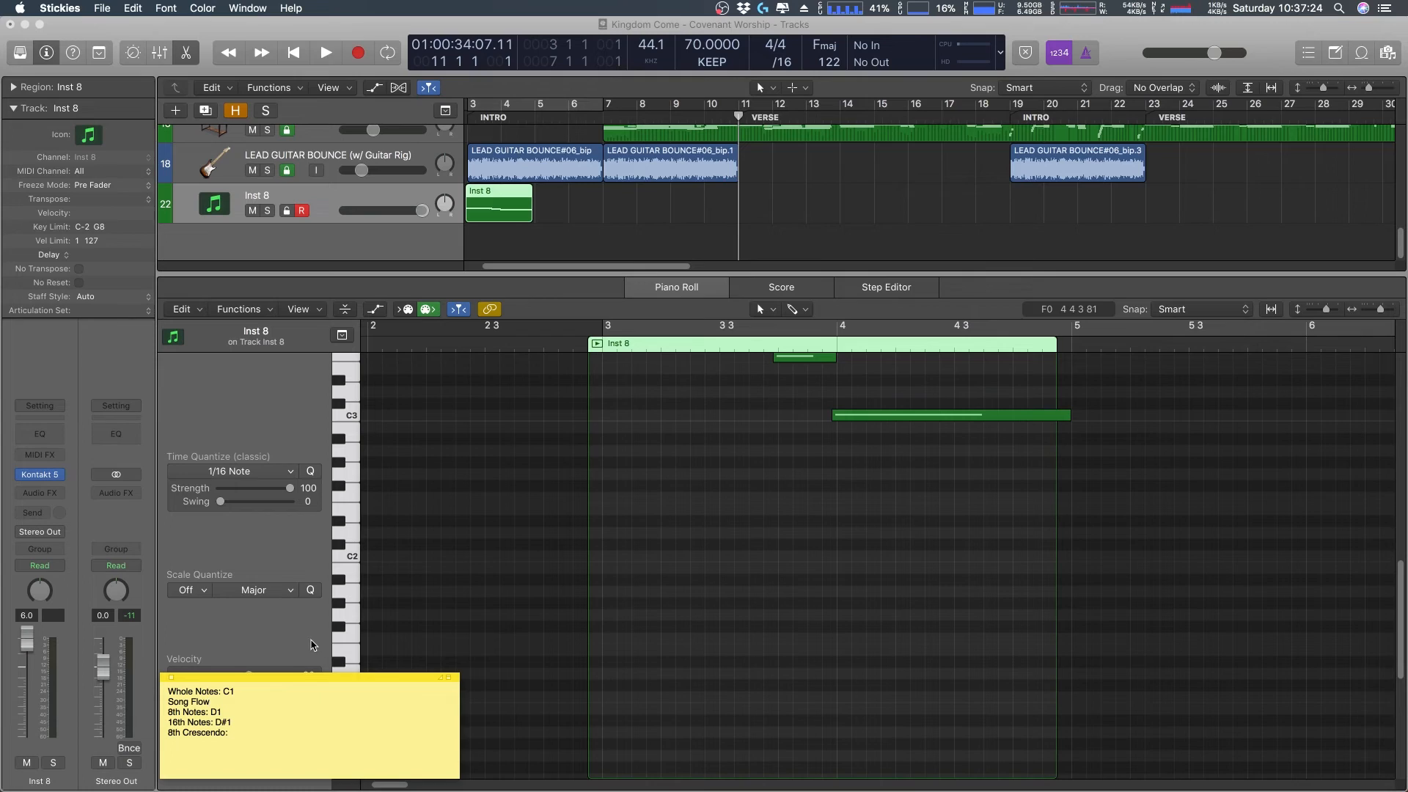
pyautogui.press('super+a')
pyautogui.click(234, 715)
pyautogui.moveTo(231, 715); pyautogui.dragTo(129, 717)
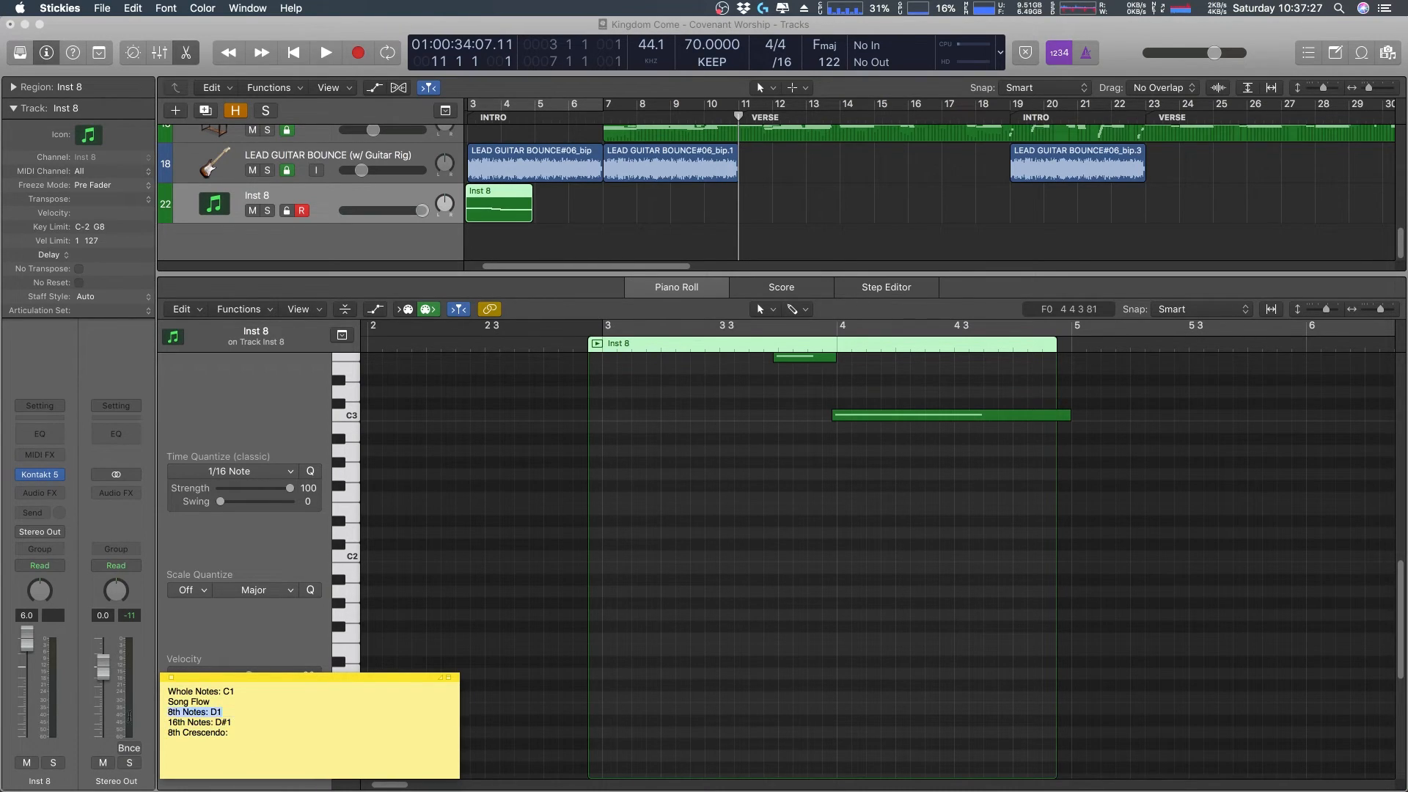
pyautogui.click(462, 534)
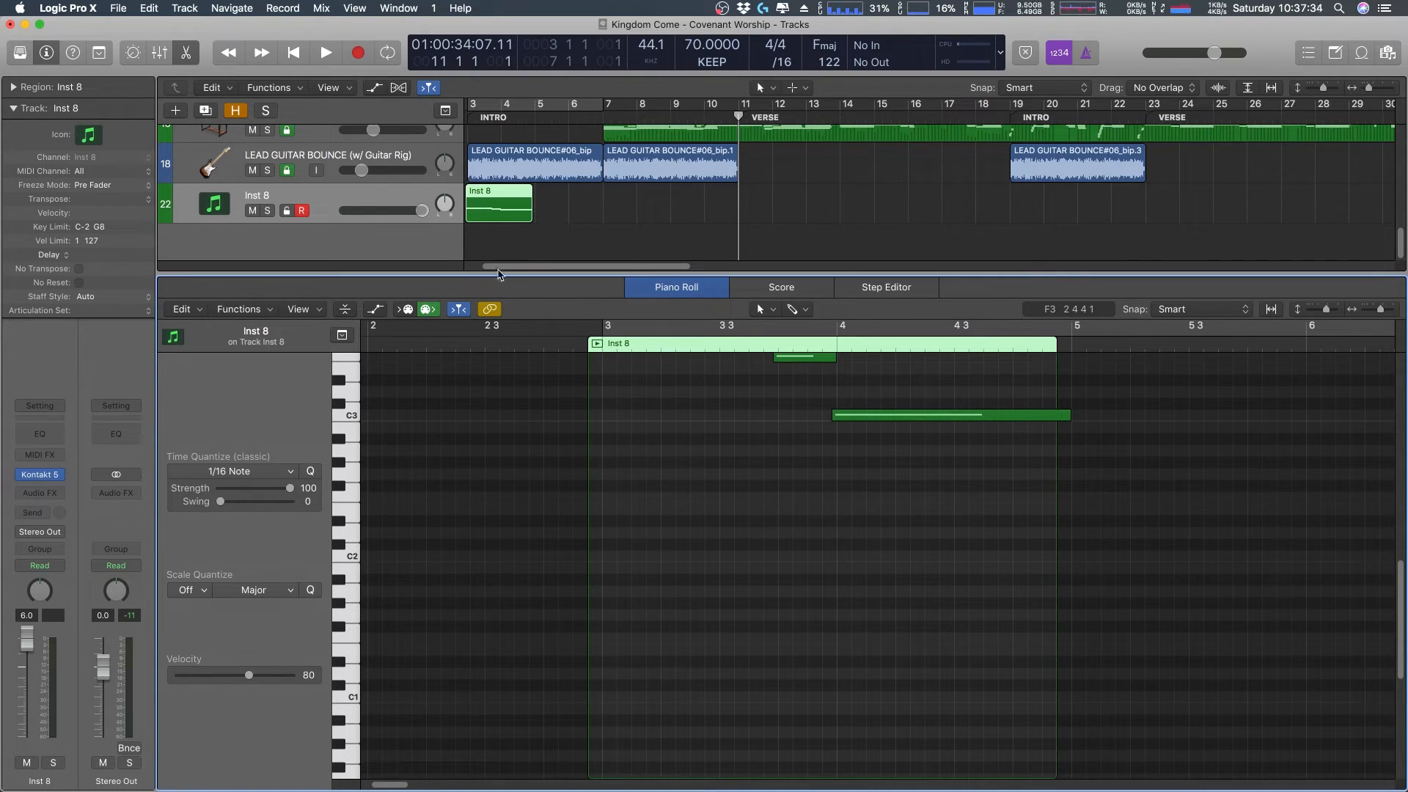
# - Locate the chorus at bar 35 and return the playhead to just before the intro at bar 3
pyautogui.moveTo(496, 272); pyautogui.dragTo(632, 272)
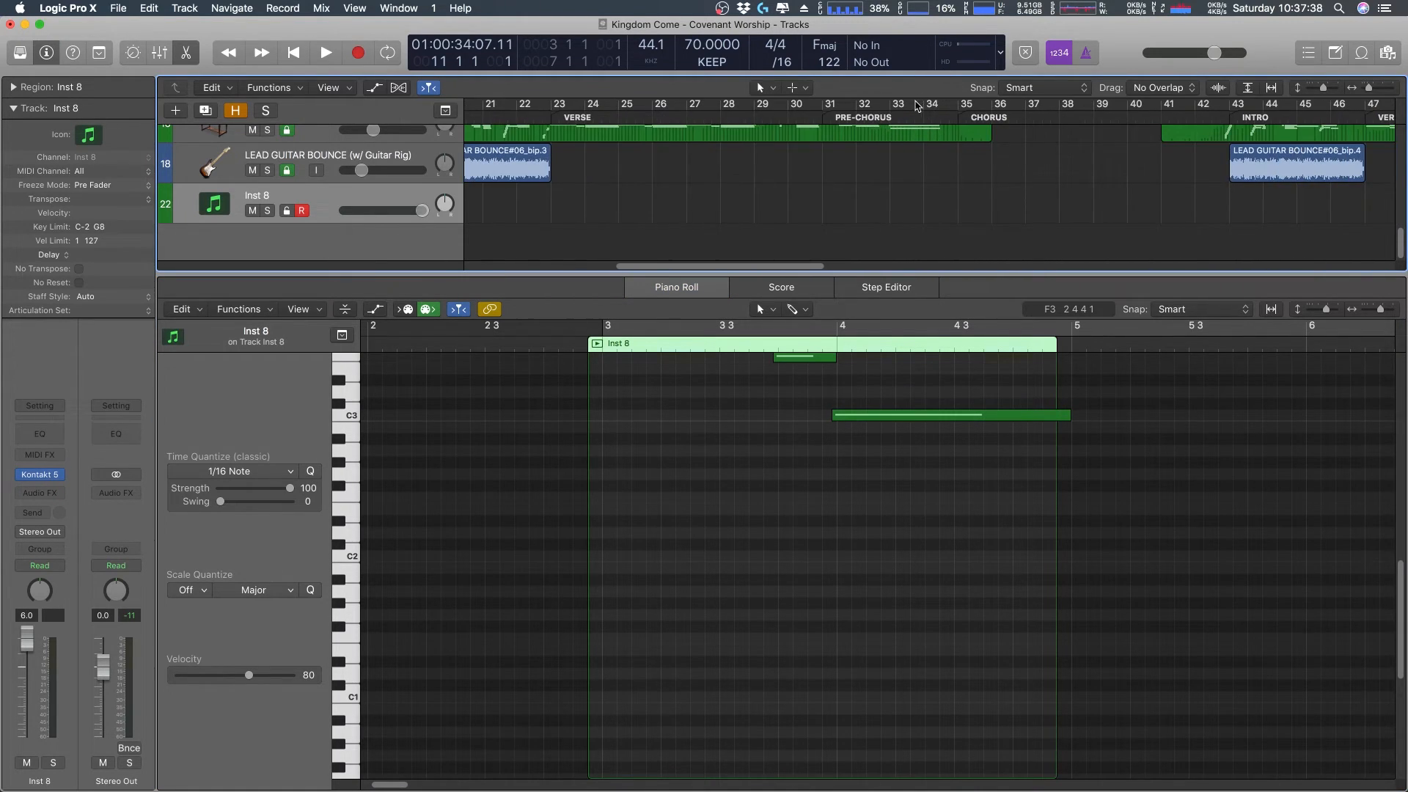
pyautogui.click(959, 117)
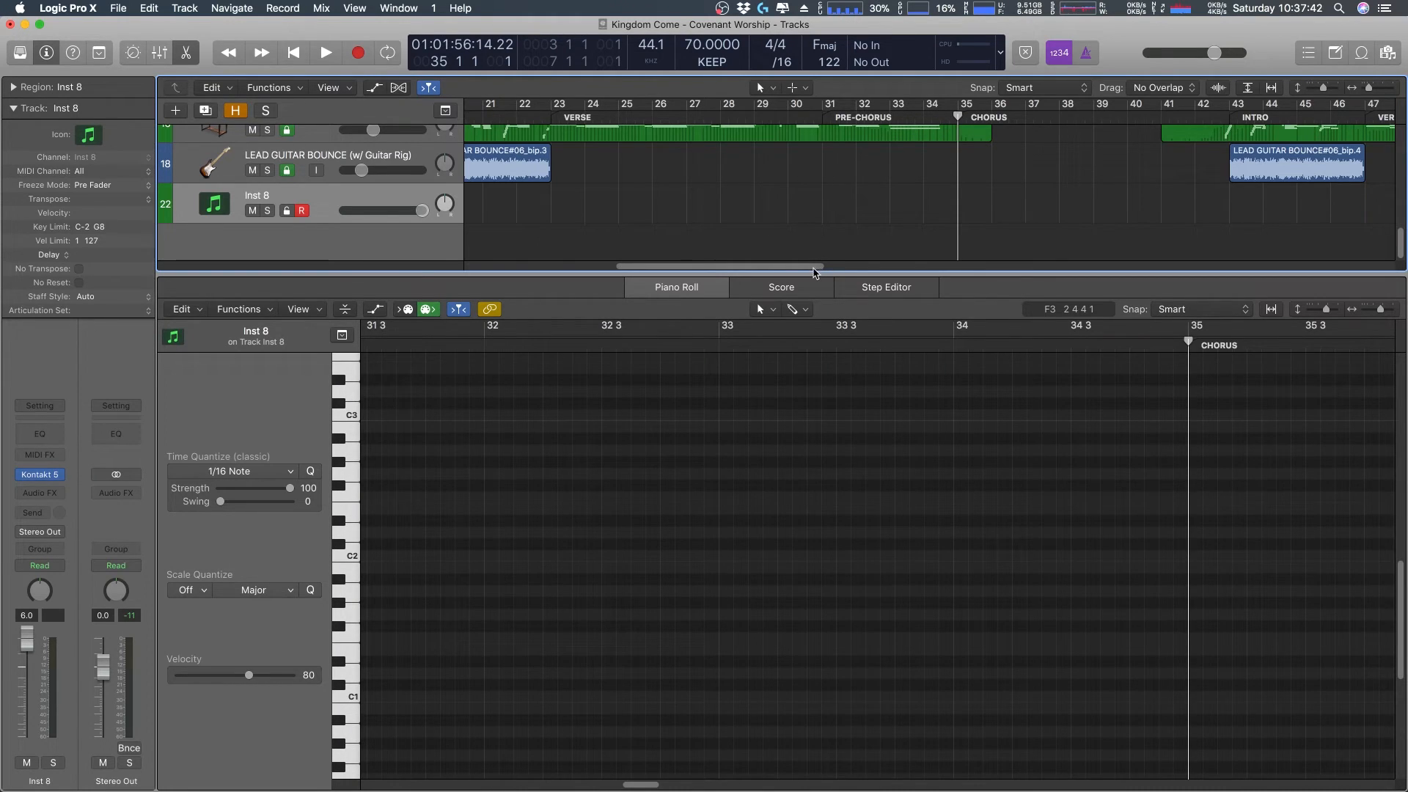
pyautogui.moveTo(816, 274); pyautogui.dragTo(507, 288)
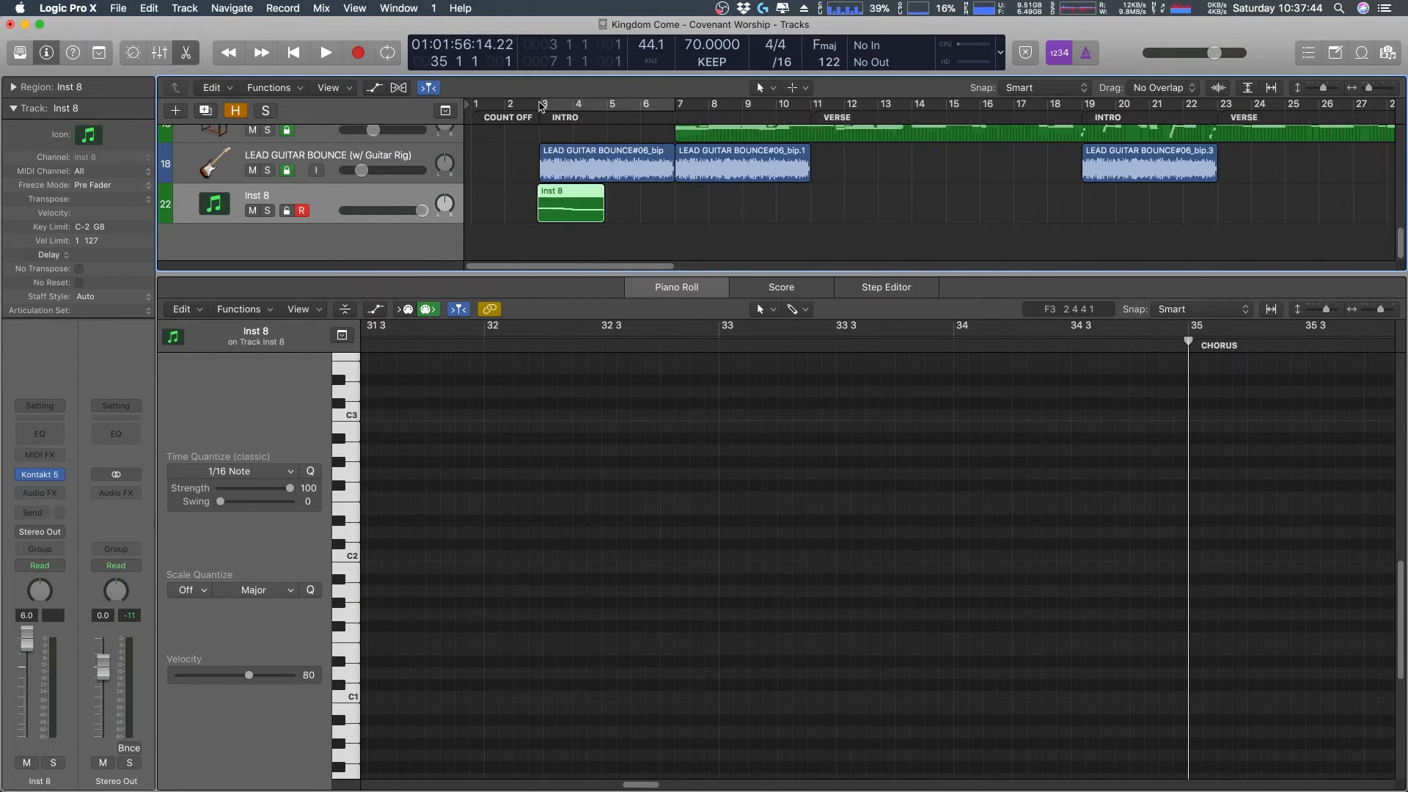
pyautogui.click(530, 108)
# - Check the Inst 8 region's notes and recheck the 8th-note pattern key in the Stickies list
pyautogui.scroll(1, 573, 224)
pyautogui.scroll(3, 606, 459)
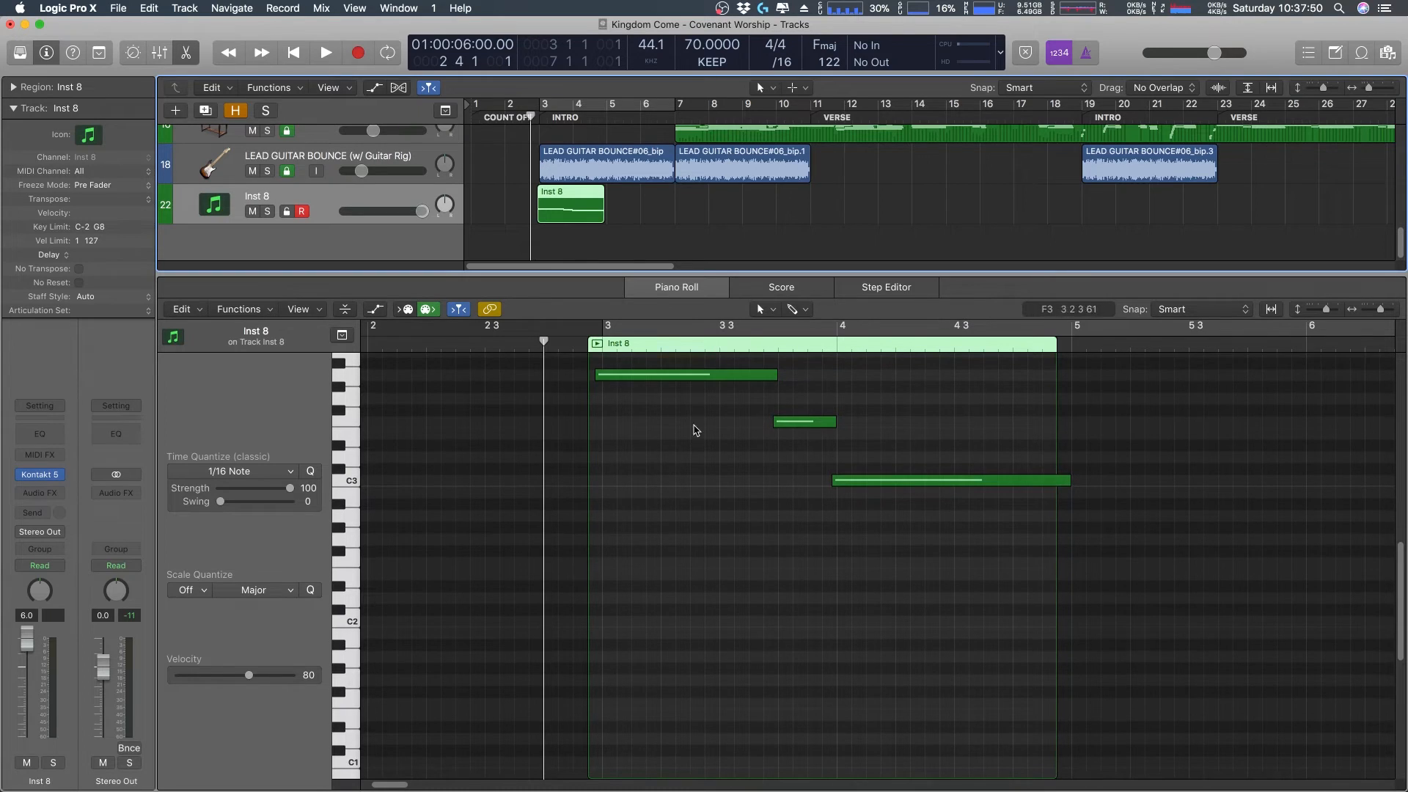
pyautogui.scroll(-4, 595, 630)
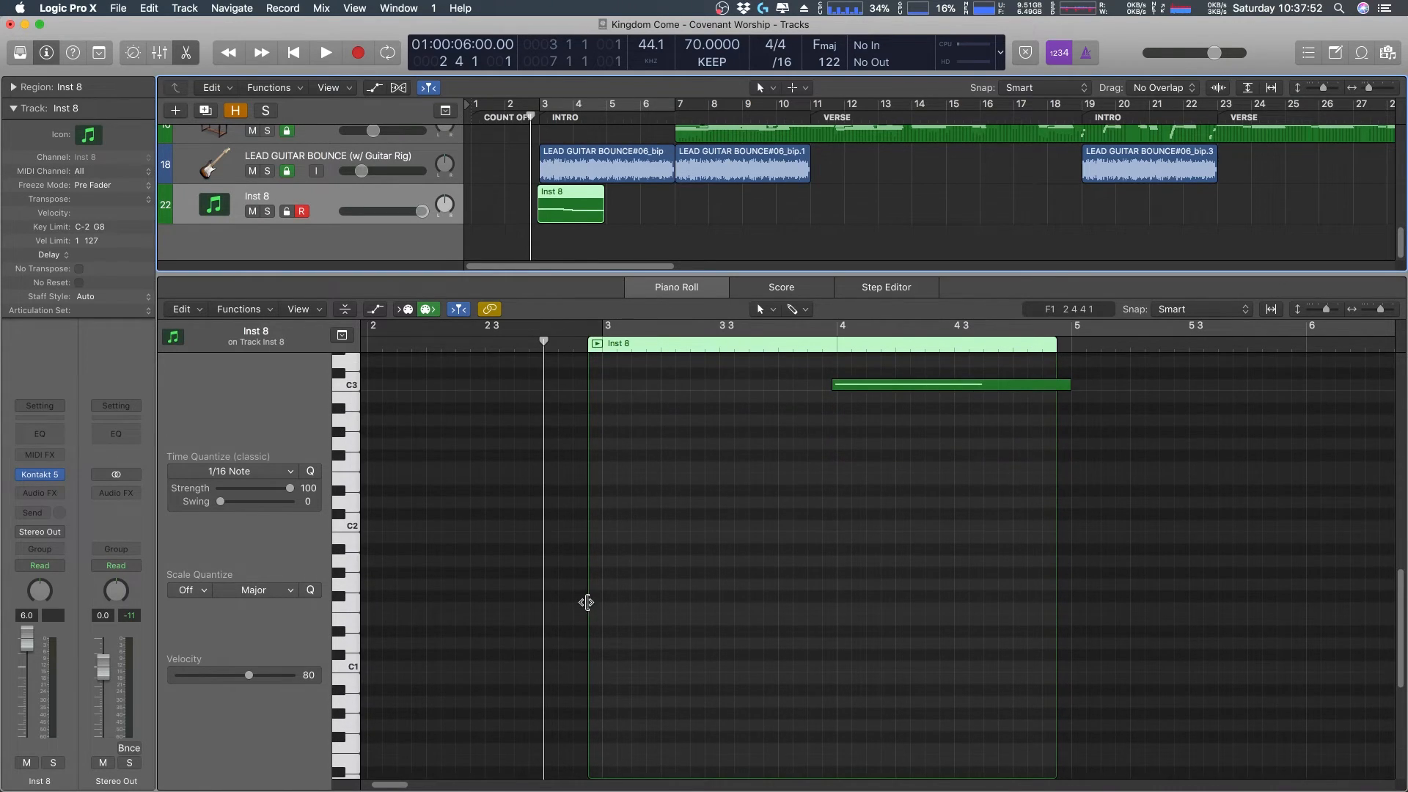
pyautogui.rightClick(592, 640)
pyautogui.click(763, 584)
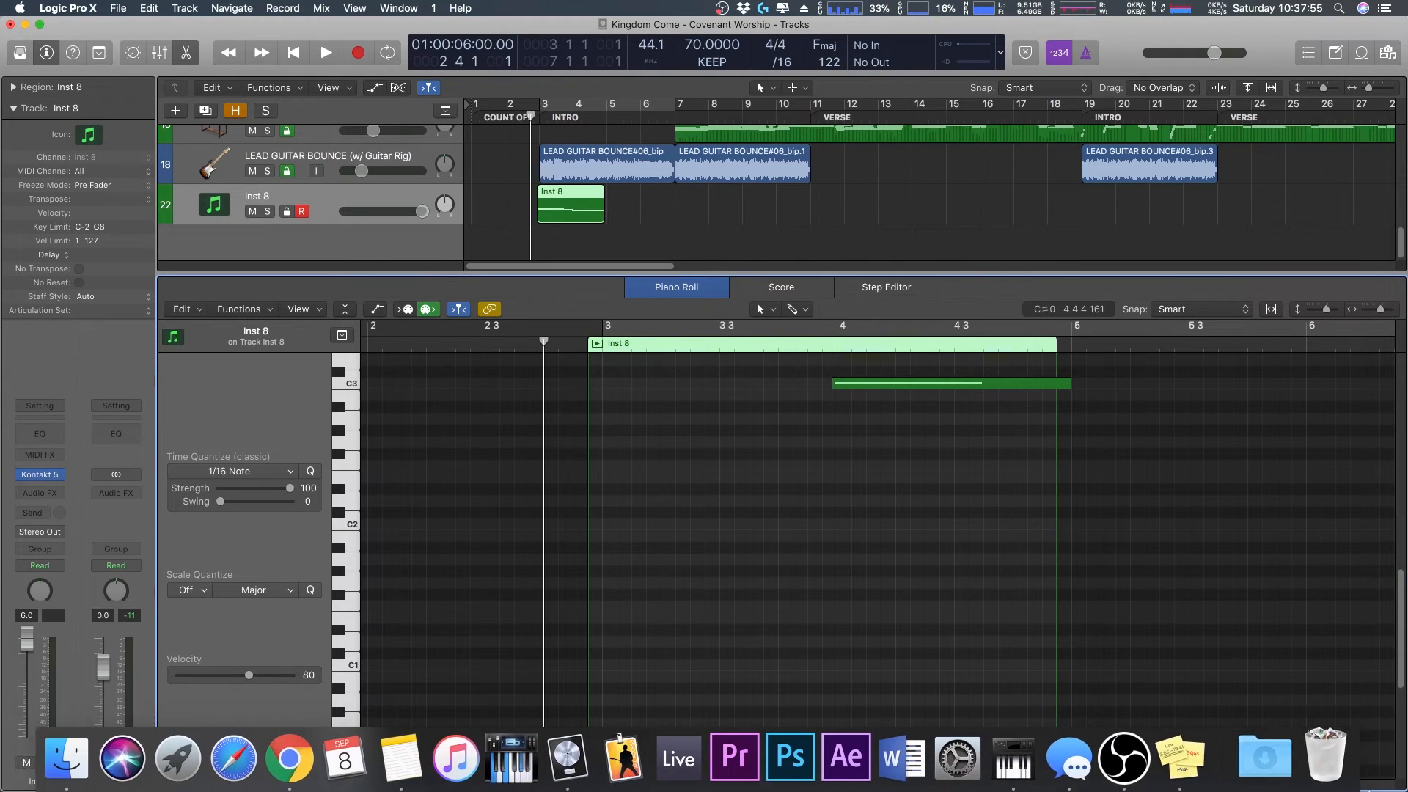
pyautogui.click(1180, 757)
pyautogui.tripleClick(202, 712)
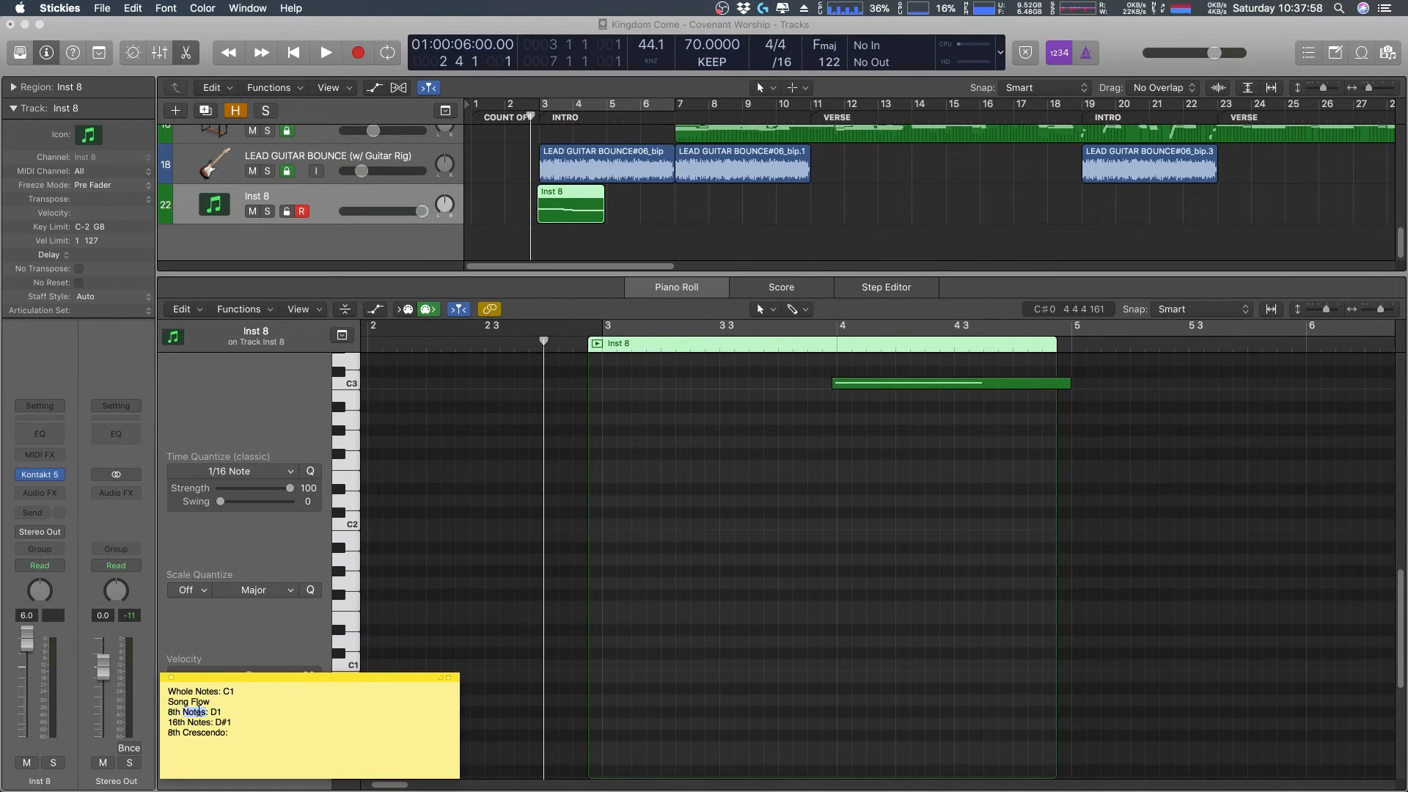
pyautogui.click(372, 666)
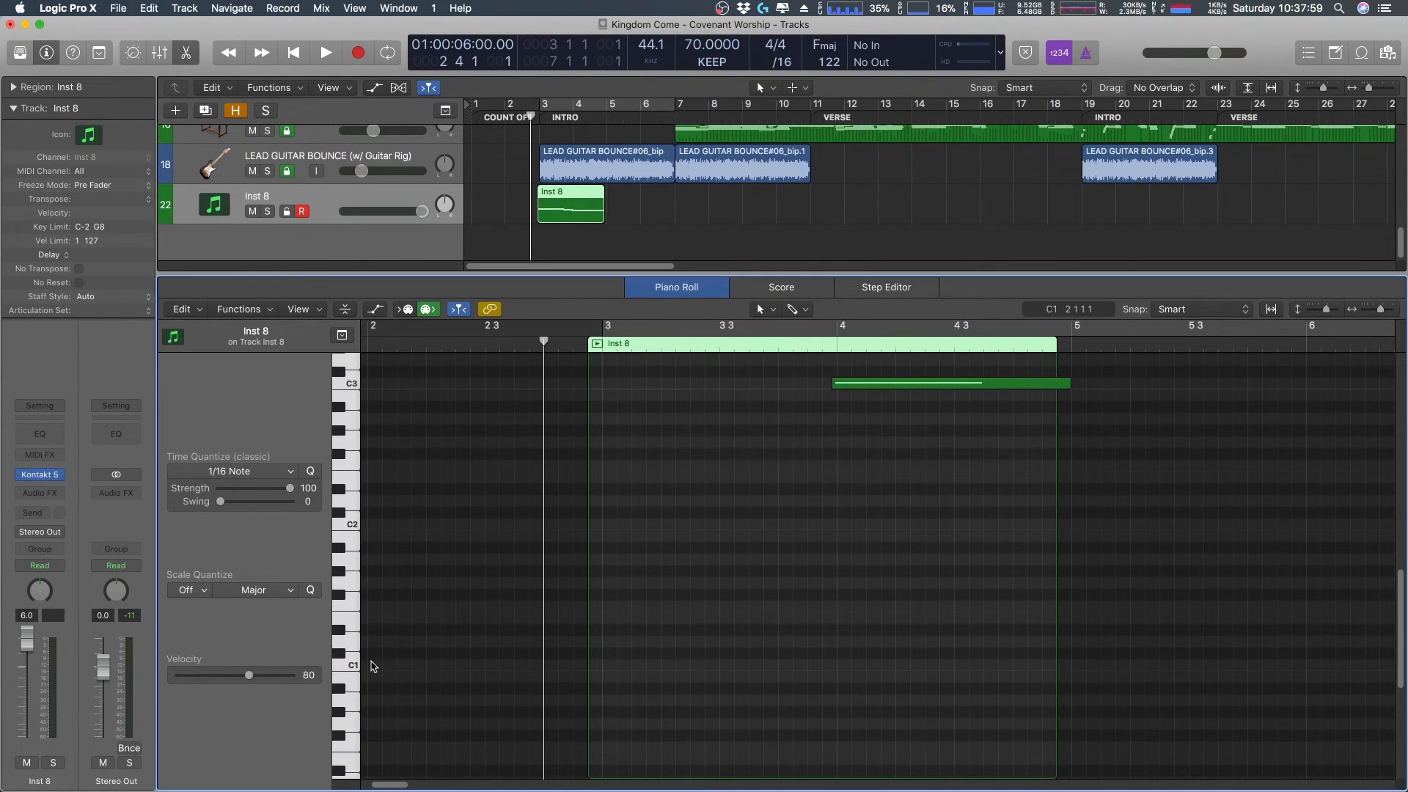
# - Add a D1 note about one bar long at the start of the Inst 8 region to trigger the 8th-note pattern
pyautogui.rightClick(599, 645)
pyautogui.click(637, 622)
pyautogui.click(627, 644)
pyautogui.scroll(5, 715, 506)
pyautogui.scroll(3, 706, 528)
pyautogui.scroll(-14, 706, 528)
pyautogui.scroll(4, 702, 525)
pyautogui.scroll(4, 702, 525)
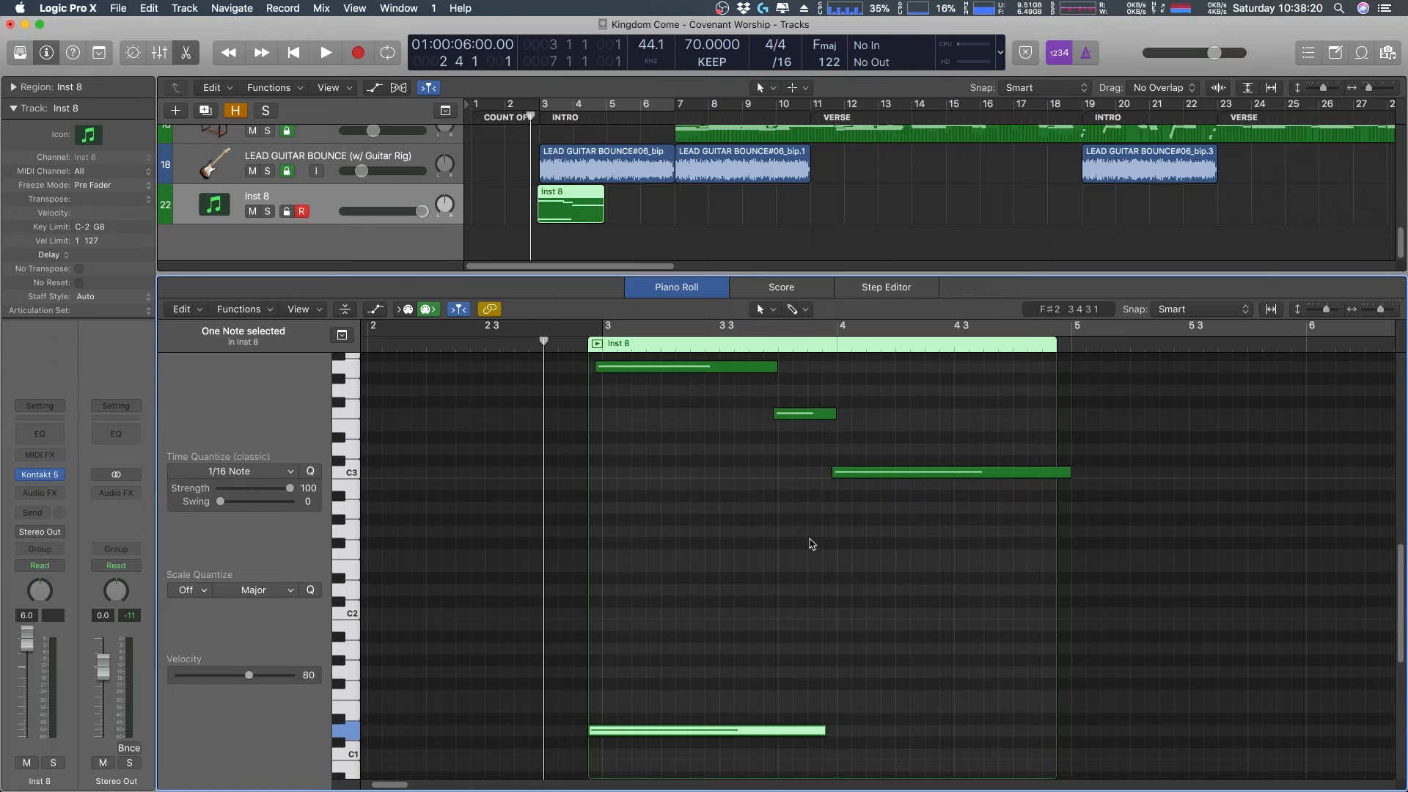
pyautogui.scroll(2, 807, 579)
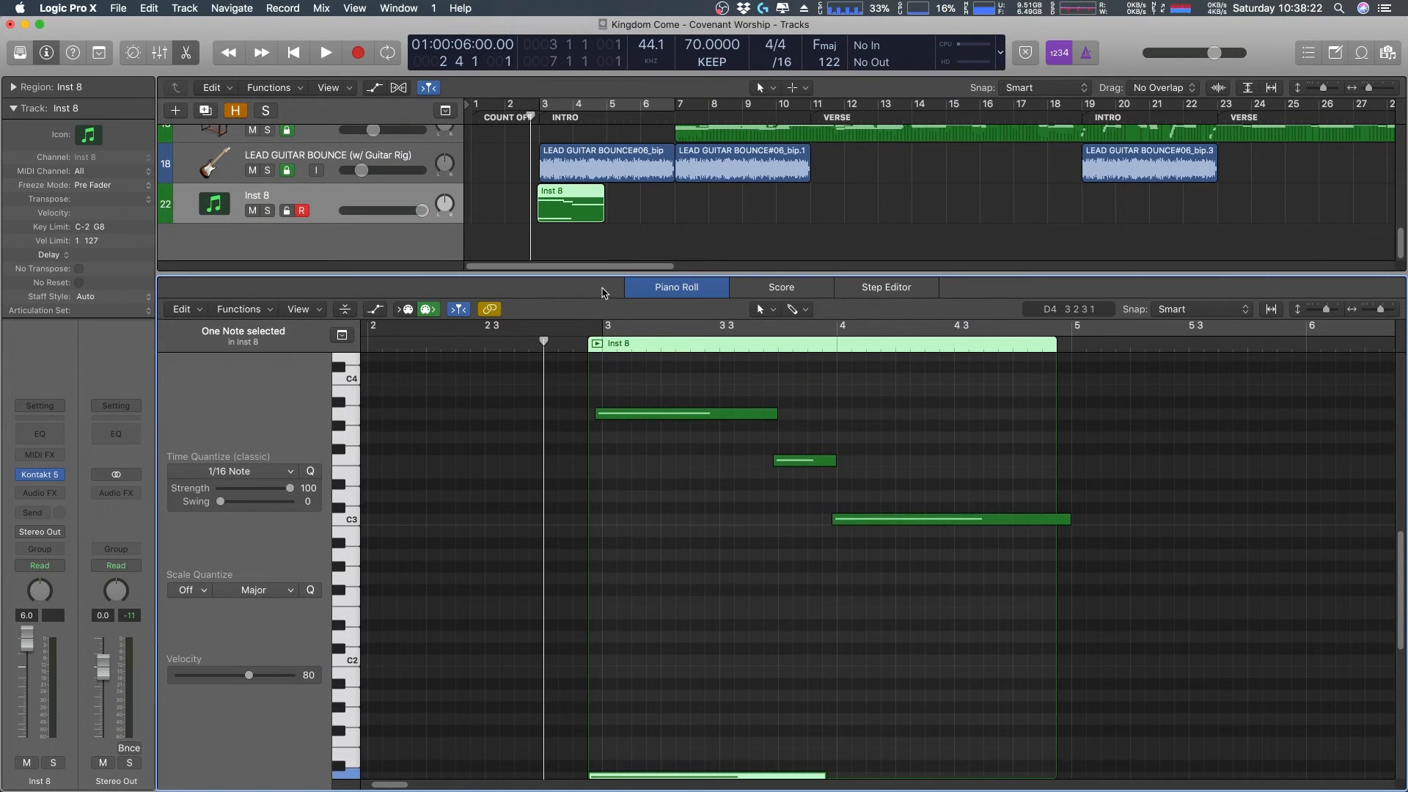
# - Copy the Inst 8 region to bar 5 and both regions to bar 7, and enlarge the tracks area to show the other parts
pyautogui.moveTo(573, 218); pyautogui.dragTo(641, 218)
pyautogui.moveTo(553, 210); pyautogui.dragTo(687, 215)
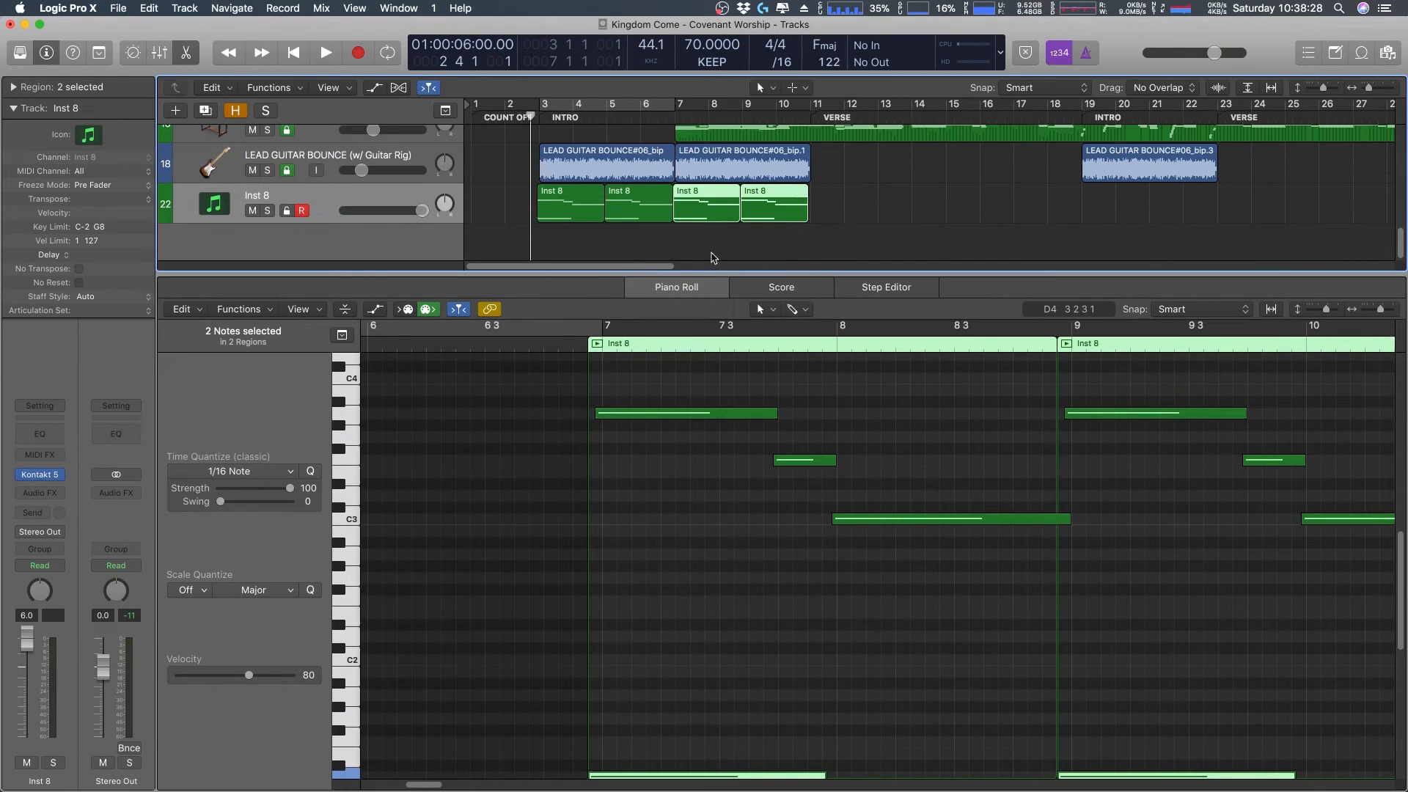
pyautogui.moveTo(757, 302); pyautogui.dragTo(808, 595)
pyautogui.moveTo(604, 585); pyautogui.dragTo(622, 590)
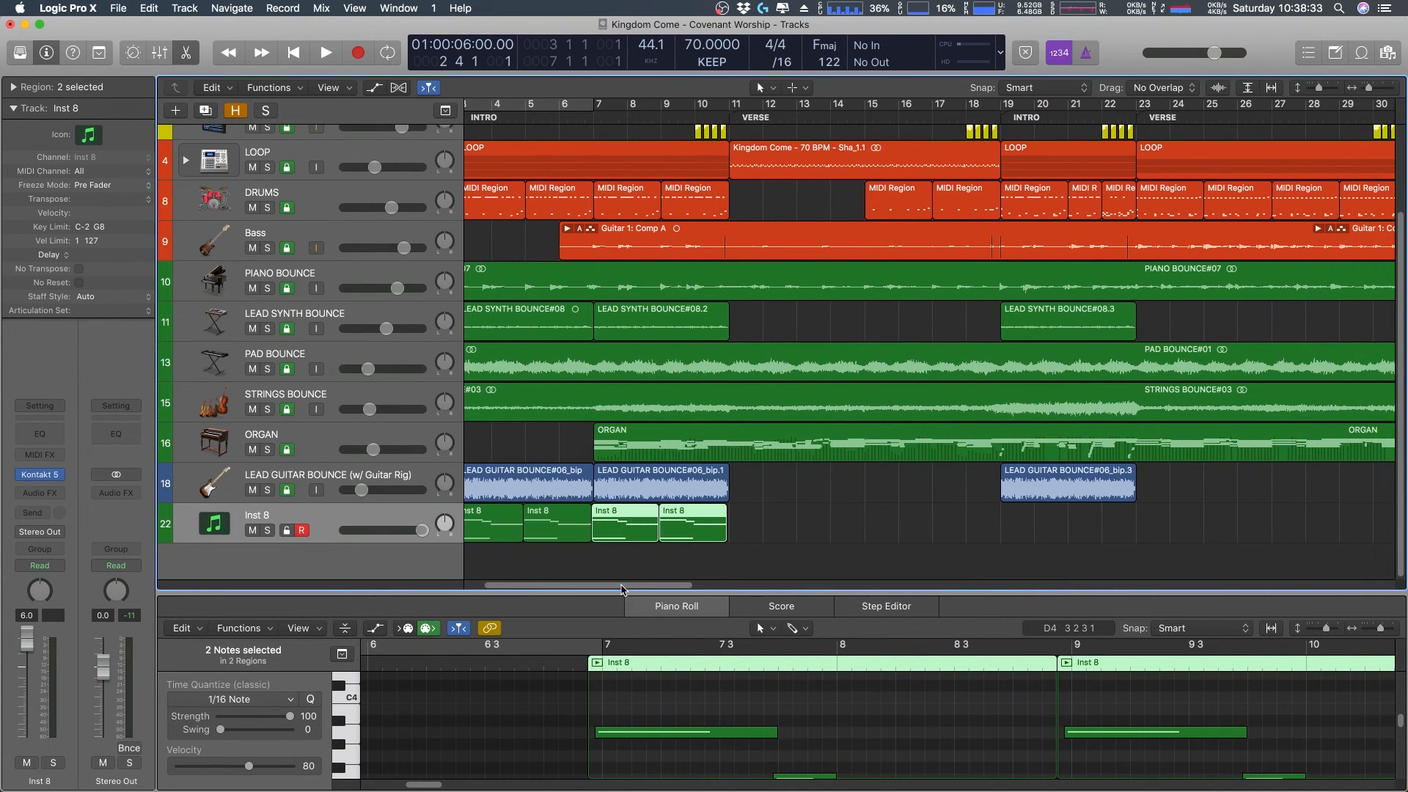
# - Create an empty Inst 8 region at bar 11 for the verse and extend its start slightly before the bar
pyautogui.click(729, 115)
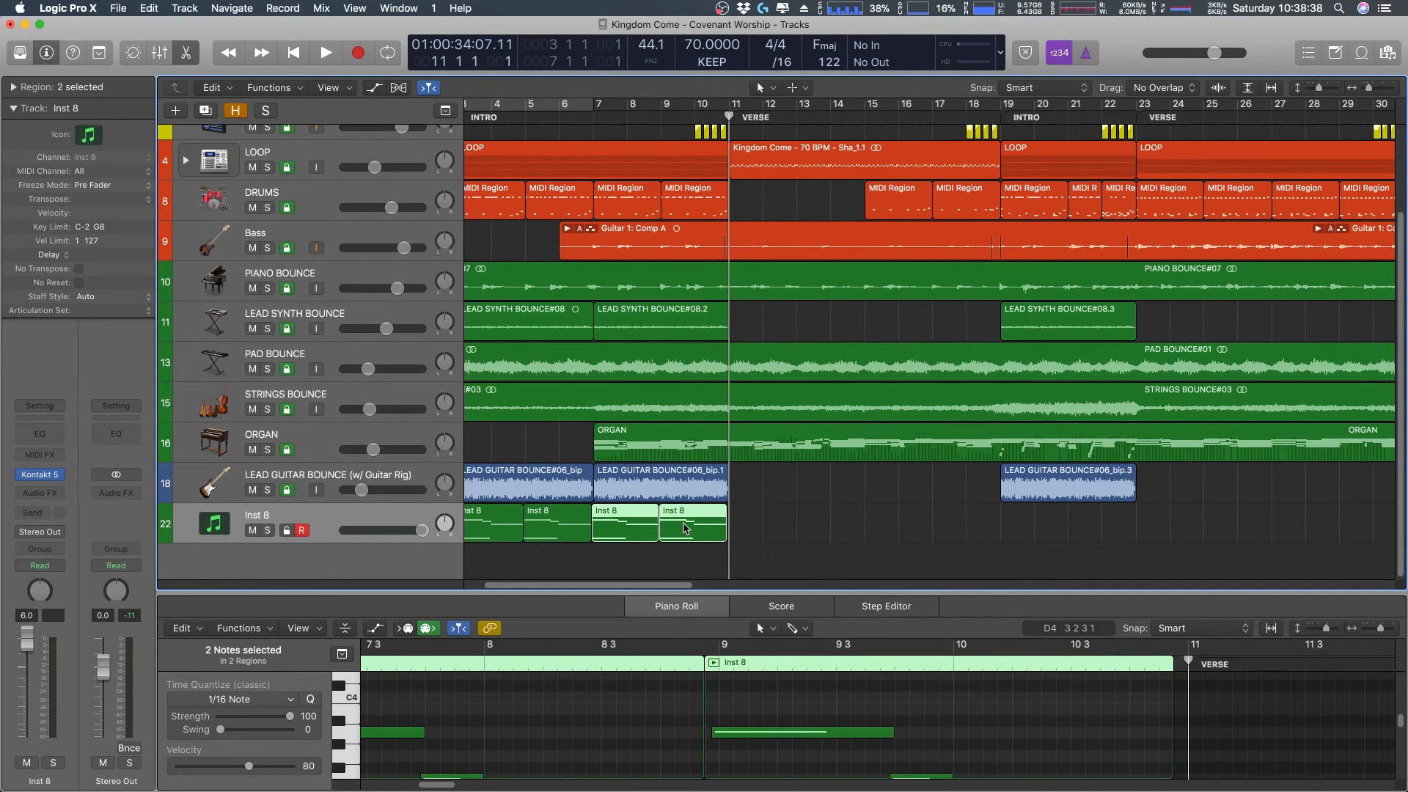
pyautogui.click(750, 522)
pyautogui.rightClick(741, 518)
pyautogui.click(759, 523)
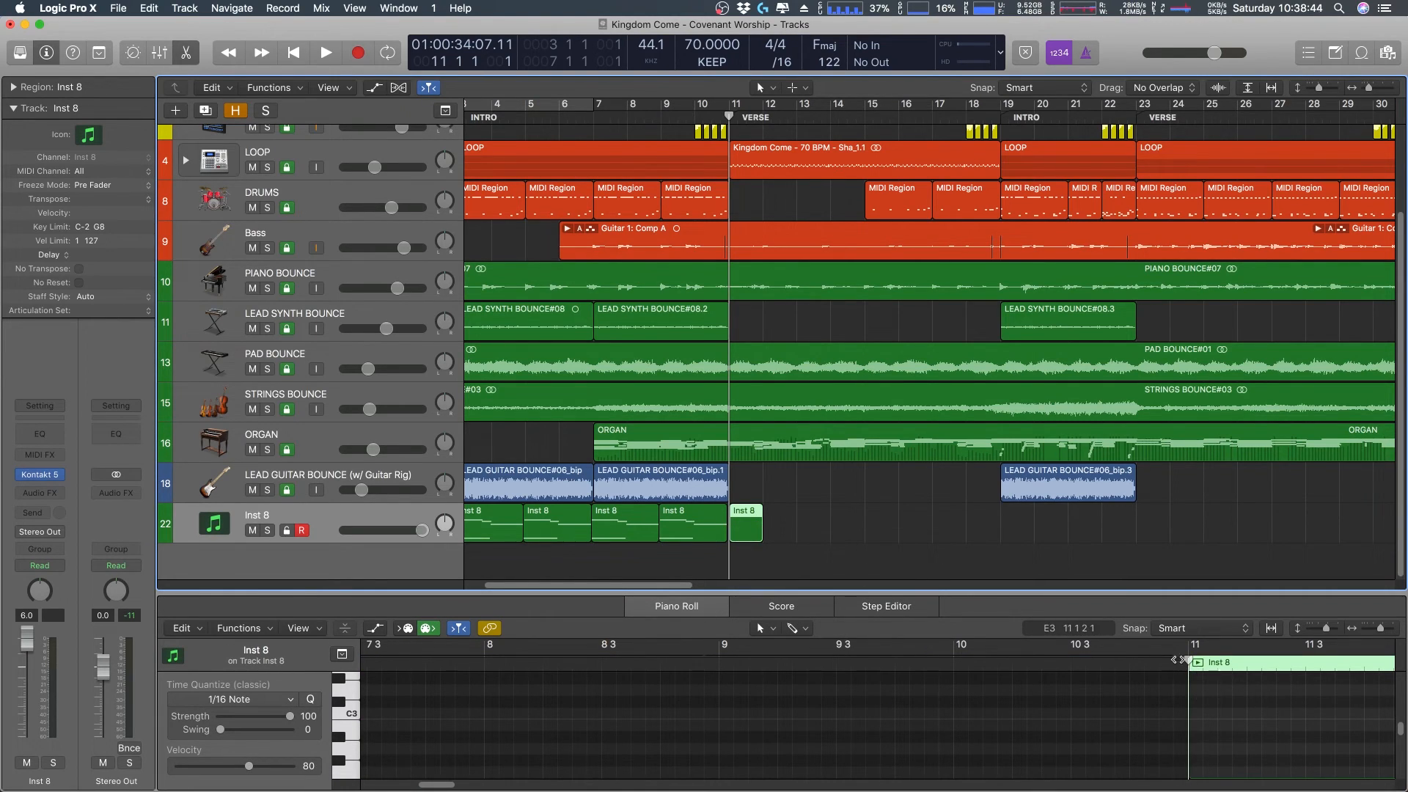
pyautogui.moveTo(1189, 685); pyautogui.dragTo(1177, 702)
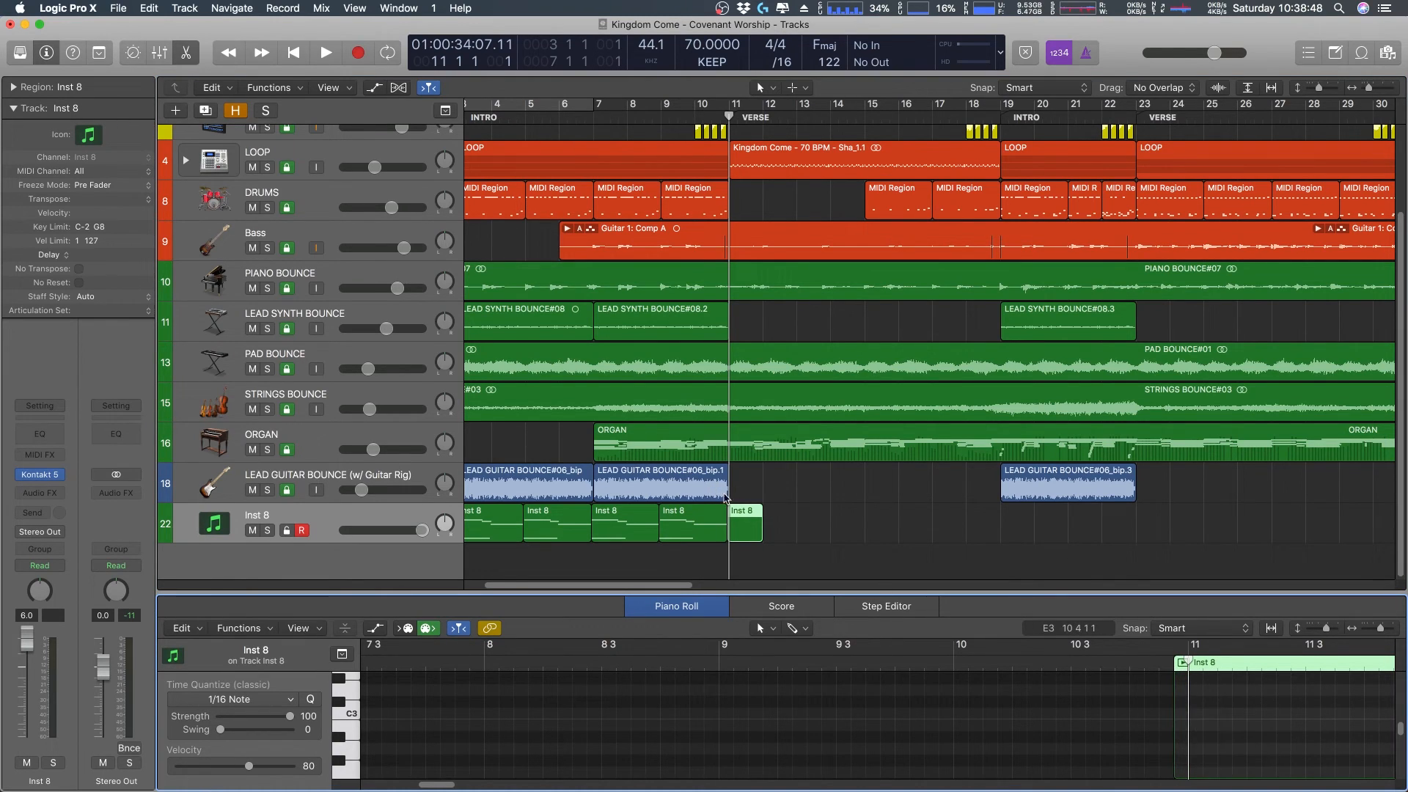
# - Enlarge the Piano Roll area and look up the whole-note pattern key in the Stickies list
pyautogui.click(682, 588)
pyautogui.moveTo(684, 593); pyautogui.dragTo(682, 467)
pyautogui.scroll(-5, 1043, 377)
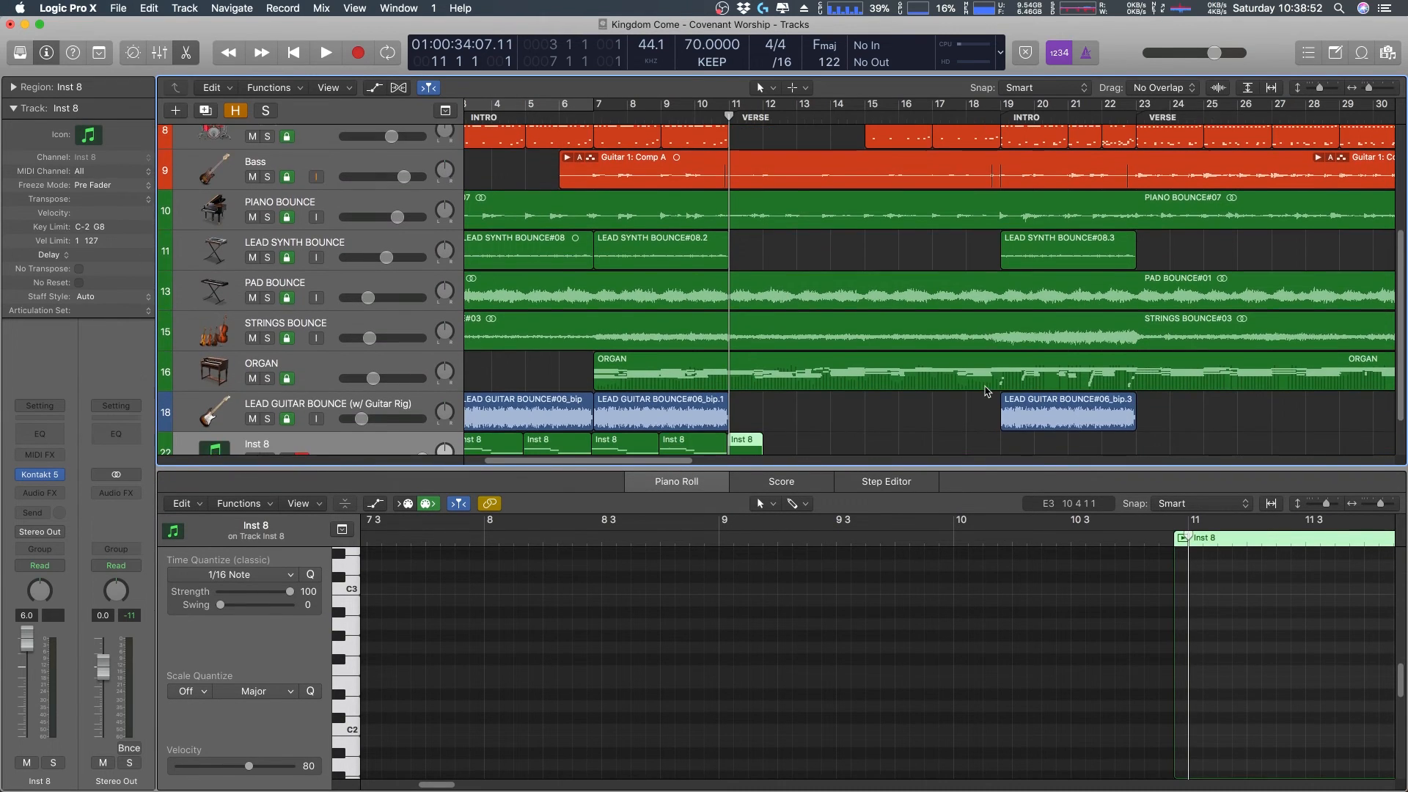
pyautogui.moveTo(1084, 787)
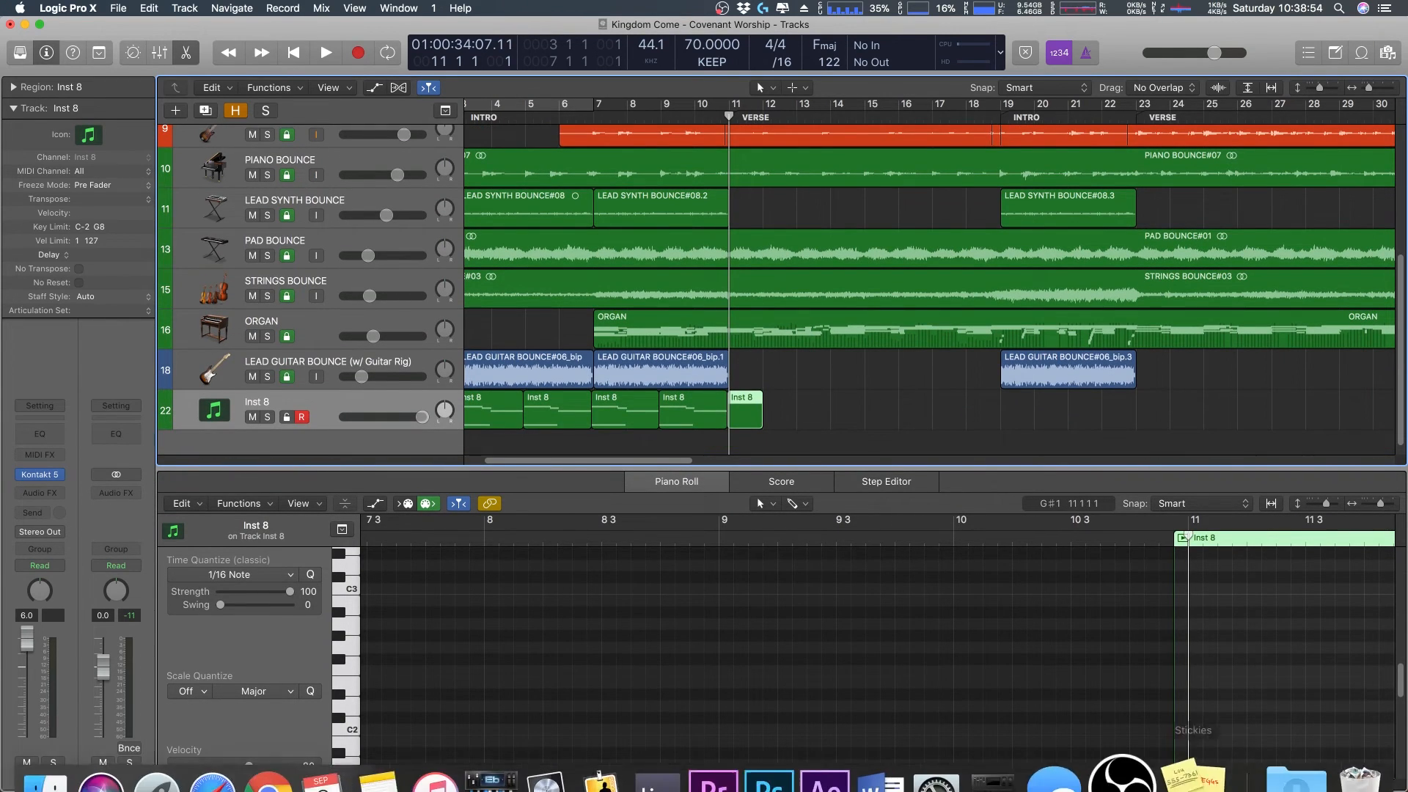
pyautogui.click(1179, 732)
pyautogui.click(234, 691)
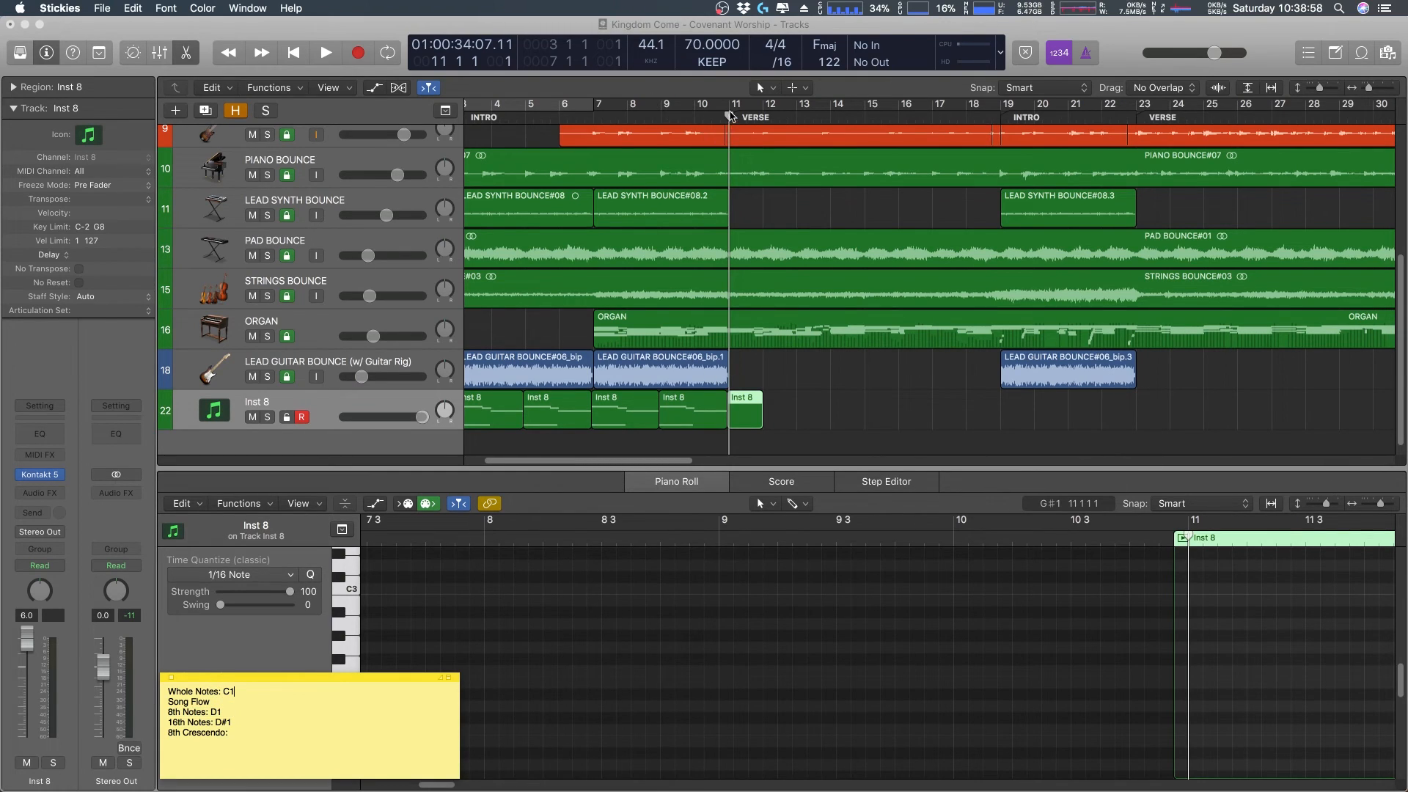
# - Play the song briefly and place the playhead at the start of the verse near bar 11
pyautogui.click(730, 112)
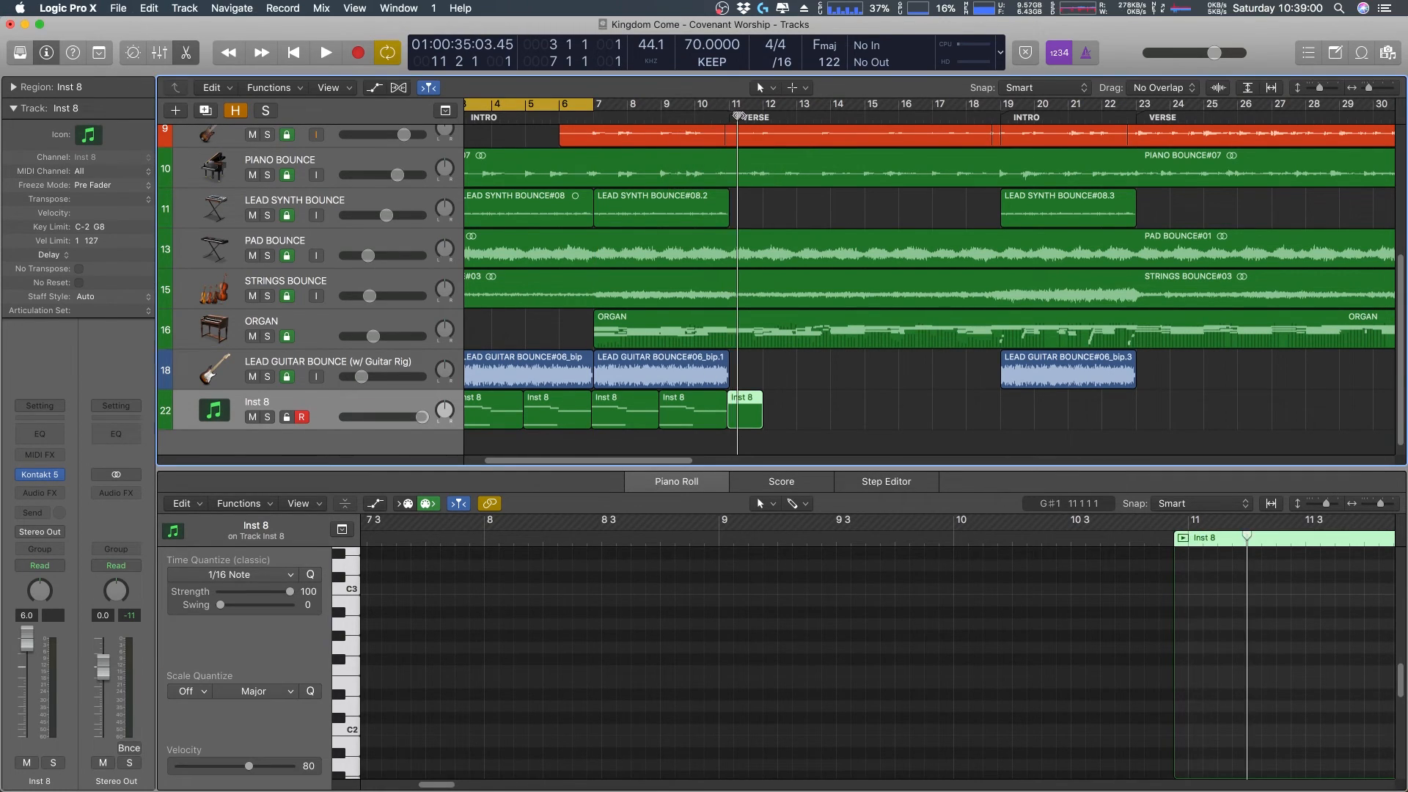
pyautogui.press('space')
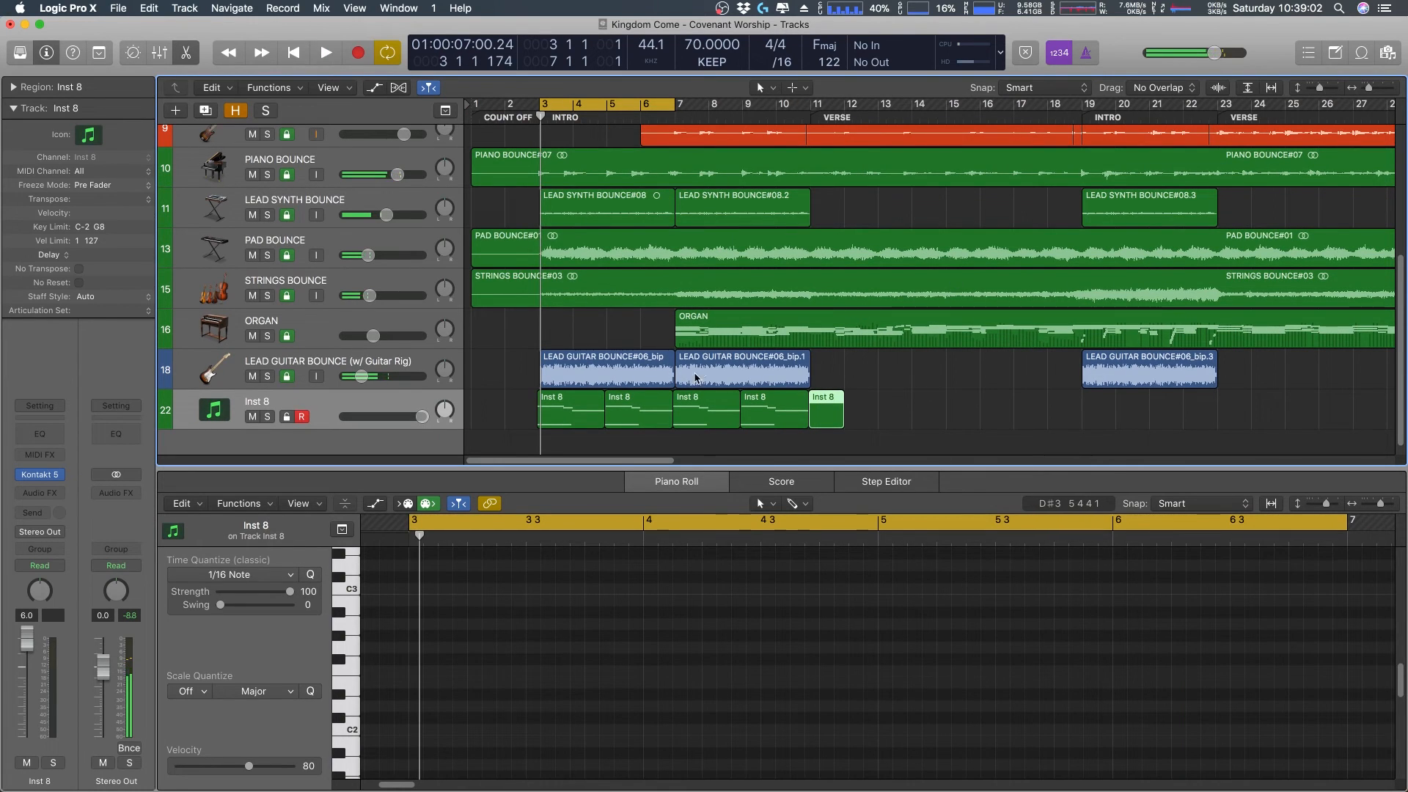
pyautogui.click(546, 110)
pyautogui.click(816, 111)
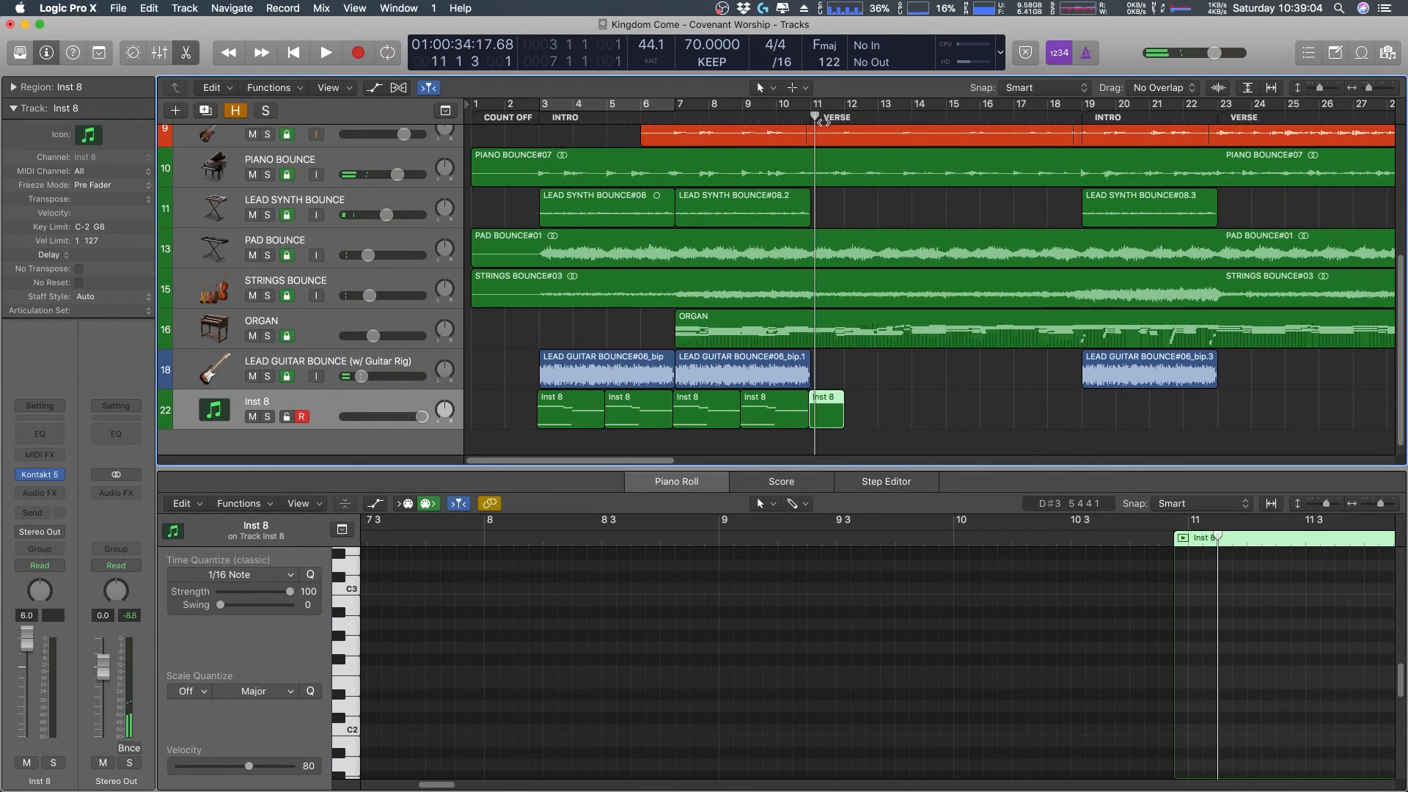
# - Try to fill the empty verse region at bar 11, adding a C1 note about one bar long for the whole-note pattern
pyautogui.click(1270, 503)
pyautogui.scroll(-10, 440, 645)
pyautogui.scroll(3, 430, 673)
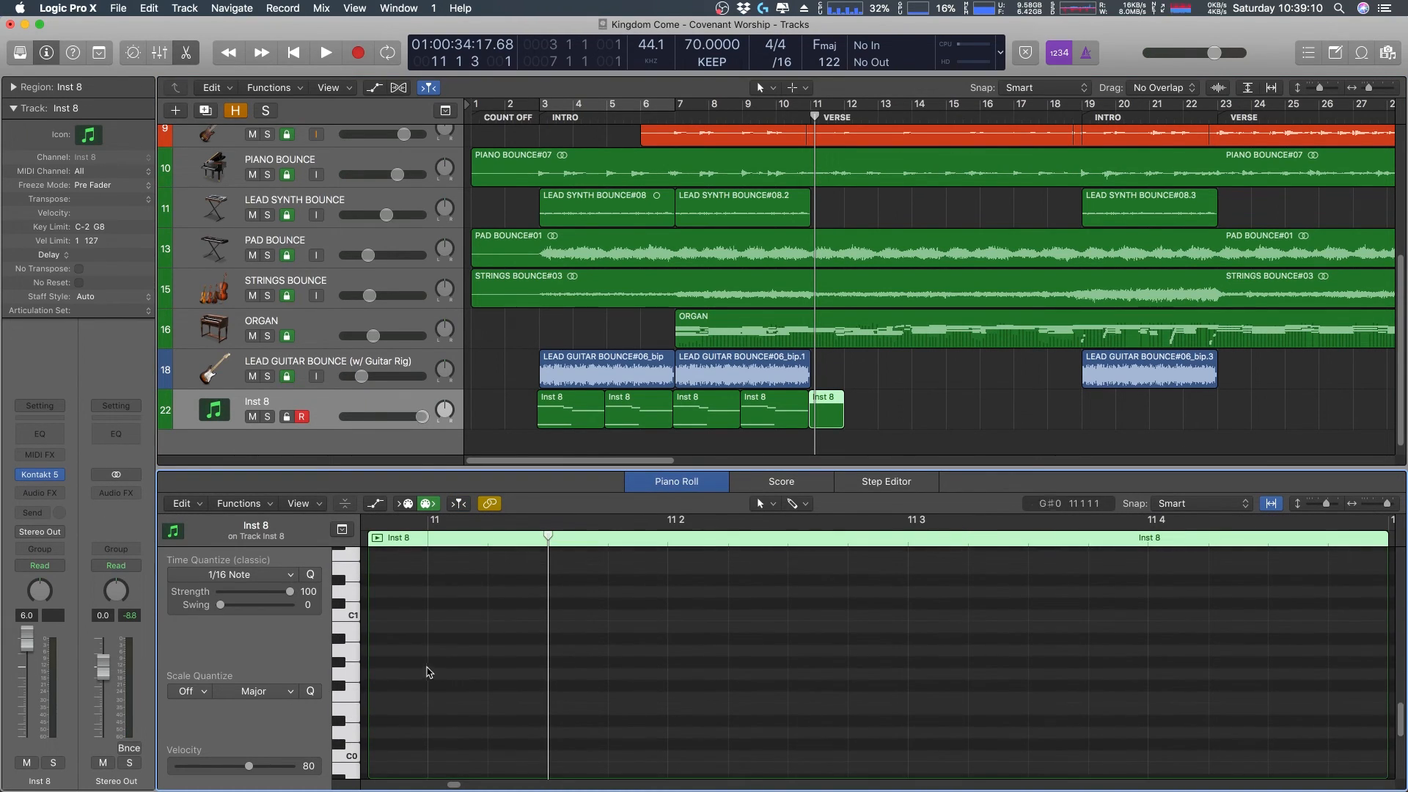
pyautogui.rightClick(391, 621)
pyautogui.click(427, 631)
pyautogui.scroll(10, 563, 647)
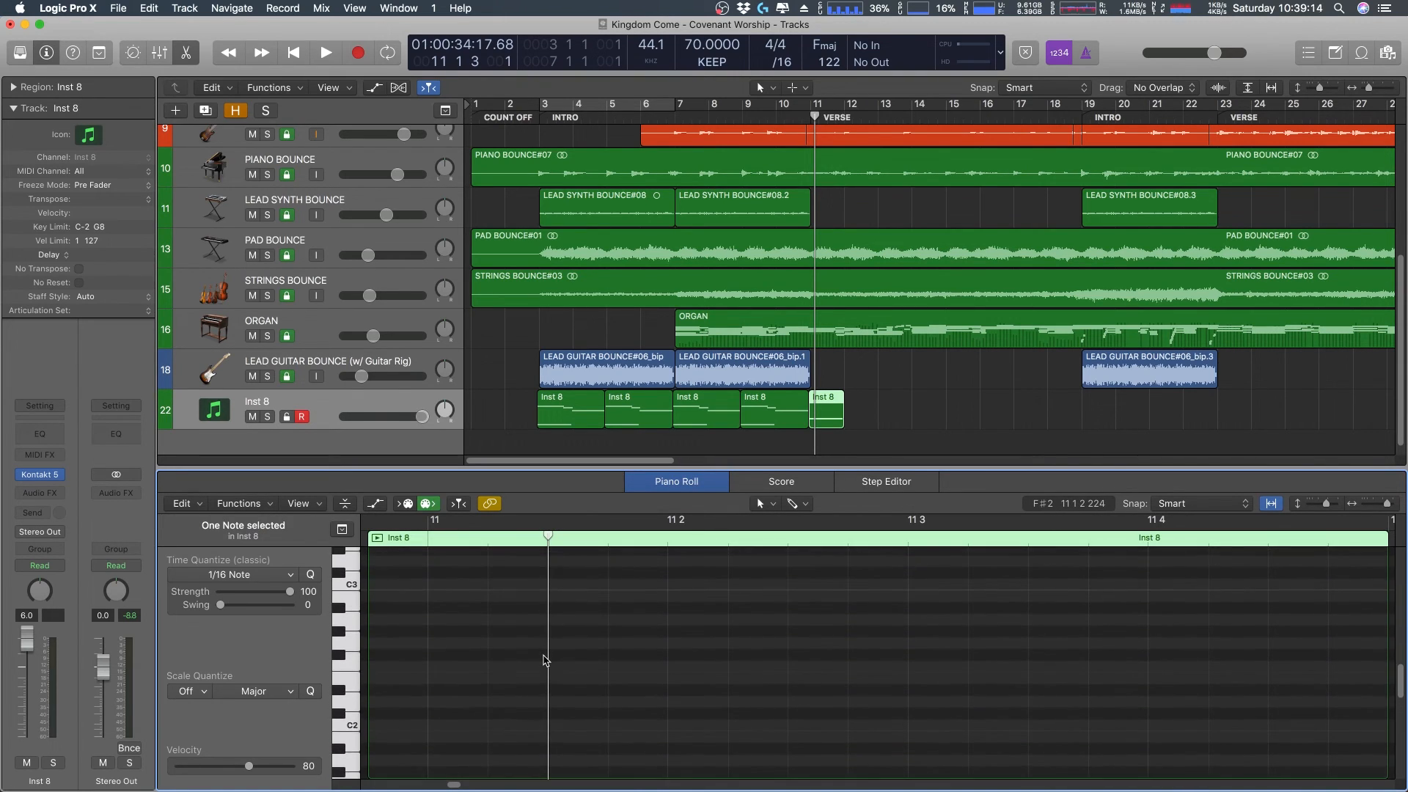
pyautogui.scroll(3, 543, 660)
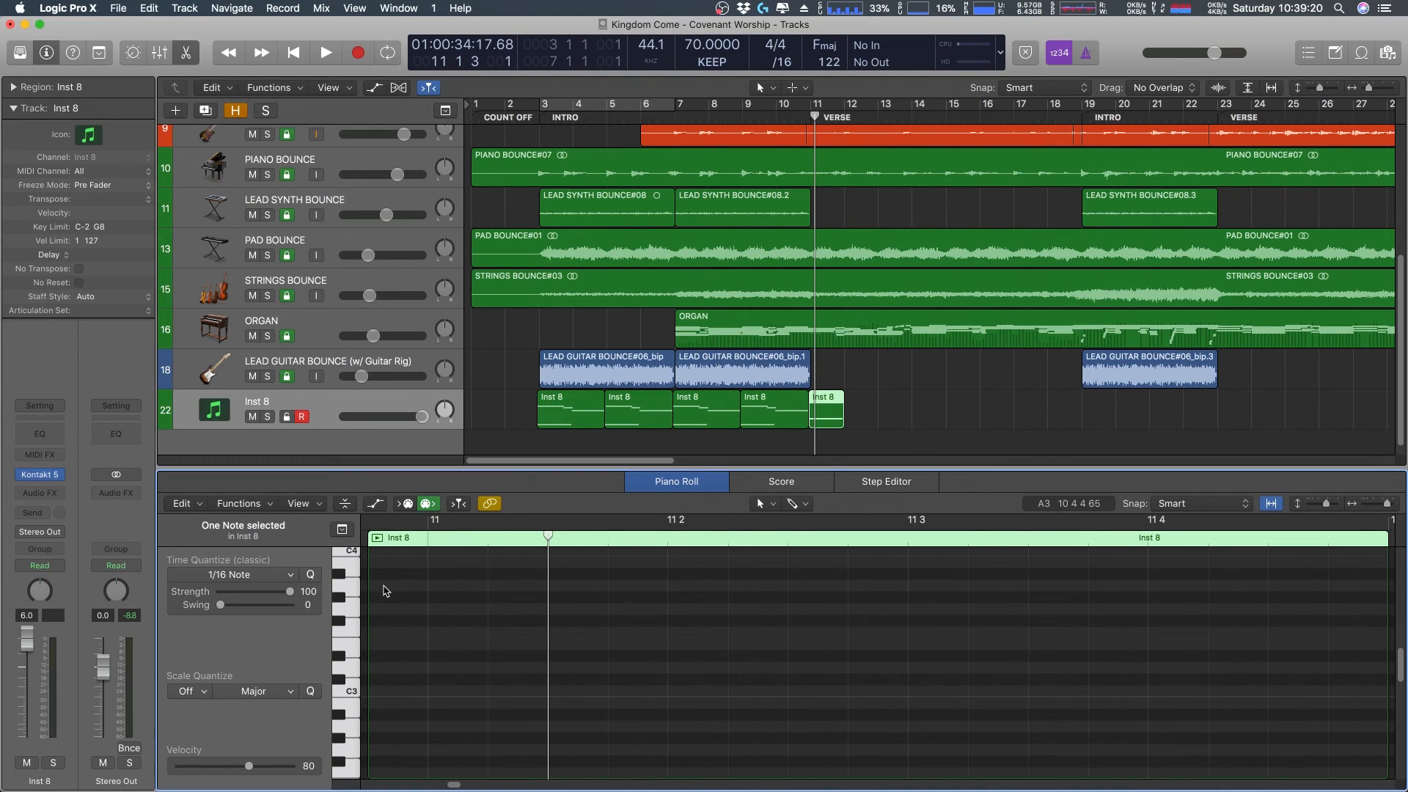
pyautogui.click(382, 591)
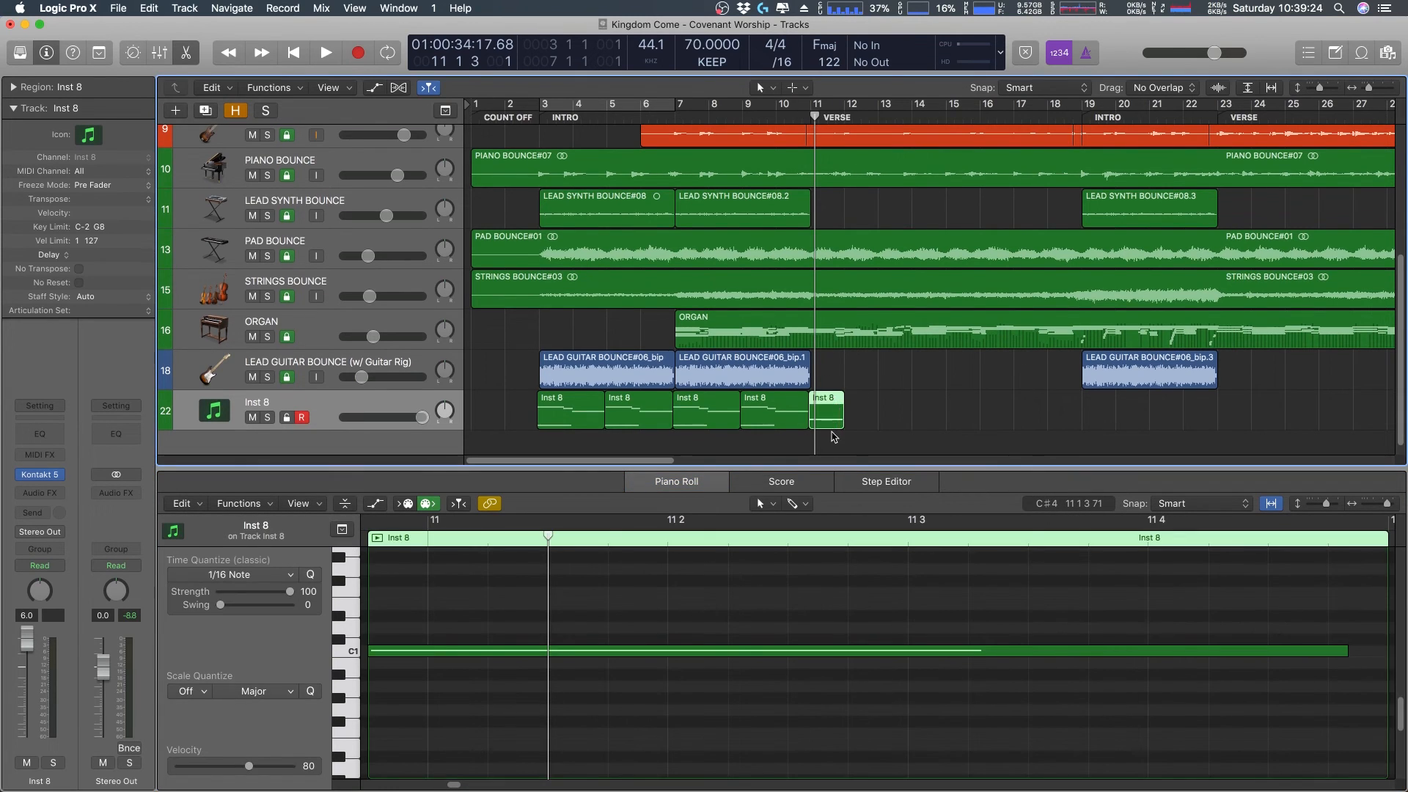
# - Delete the short verse region and replace it with a copy of the preceding Inst 8 region at bar 11
pyautogui.press('Delete')
pyautogui.click(779, 429)
pyautogui.moveTo(762, 421); pyautogui.dragTo(816, 431)
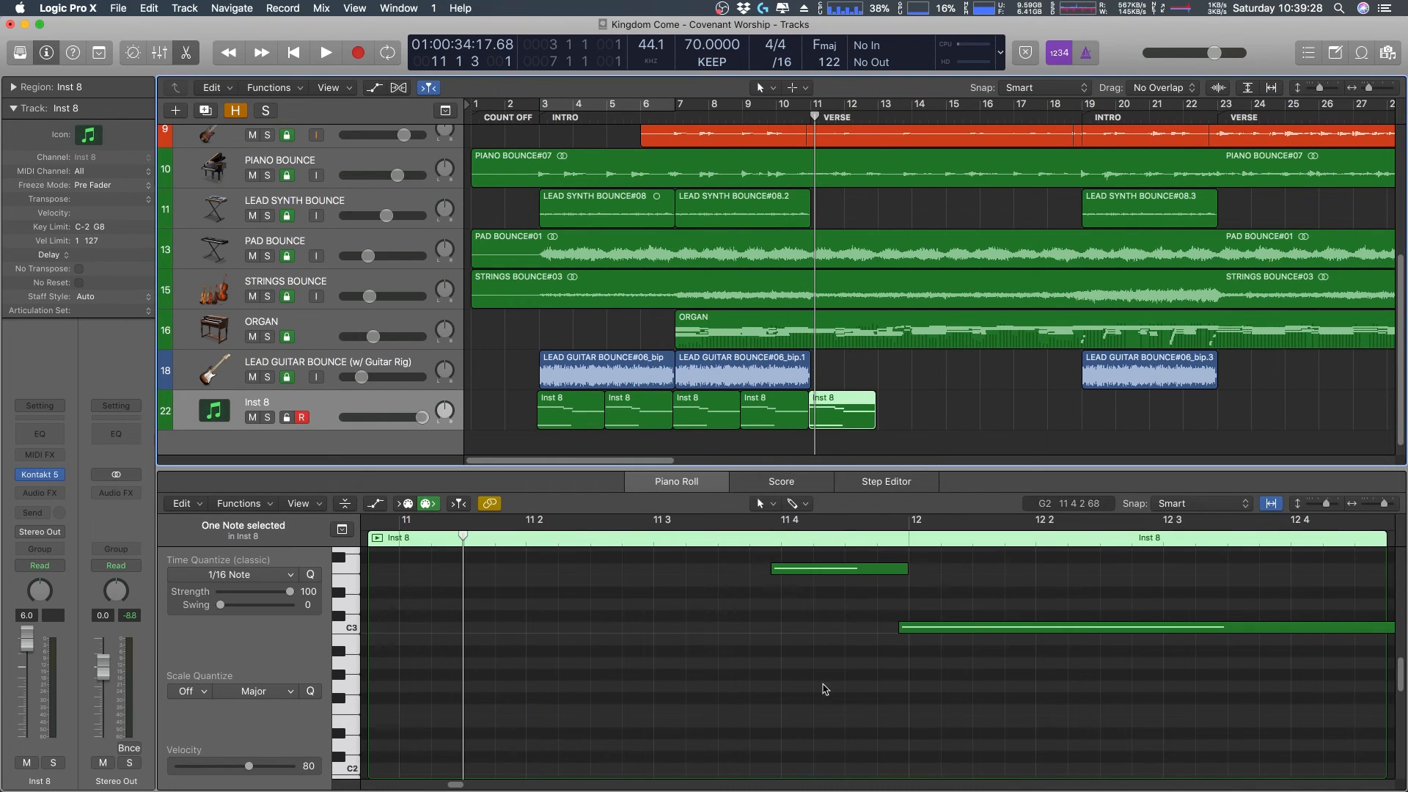
# - Move the copied region's pattern key note down from D1 to C1 for the whole-note pattern
pyautogui.scroll(-5, 540, 704)
pyautogui.click(426, 701)
pyautogui.moveTo(399, 703); pyautogui.dragTo(398, 726)
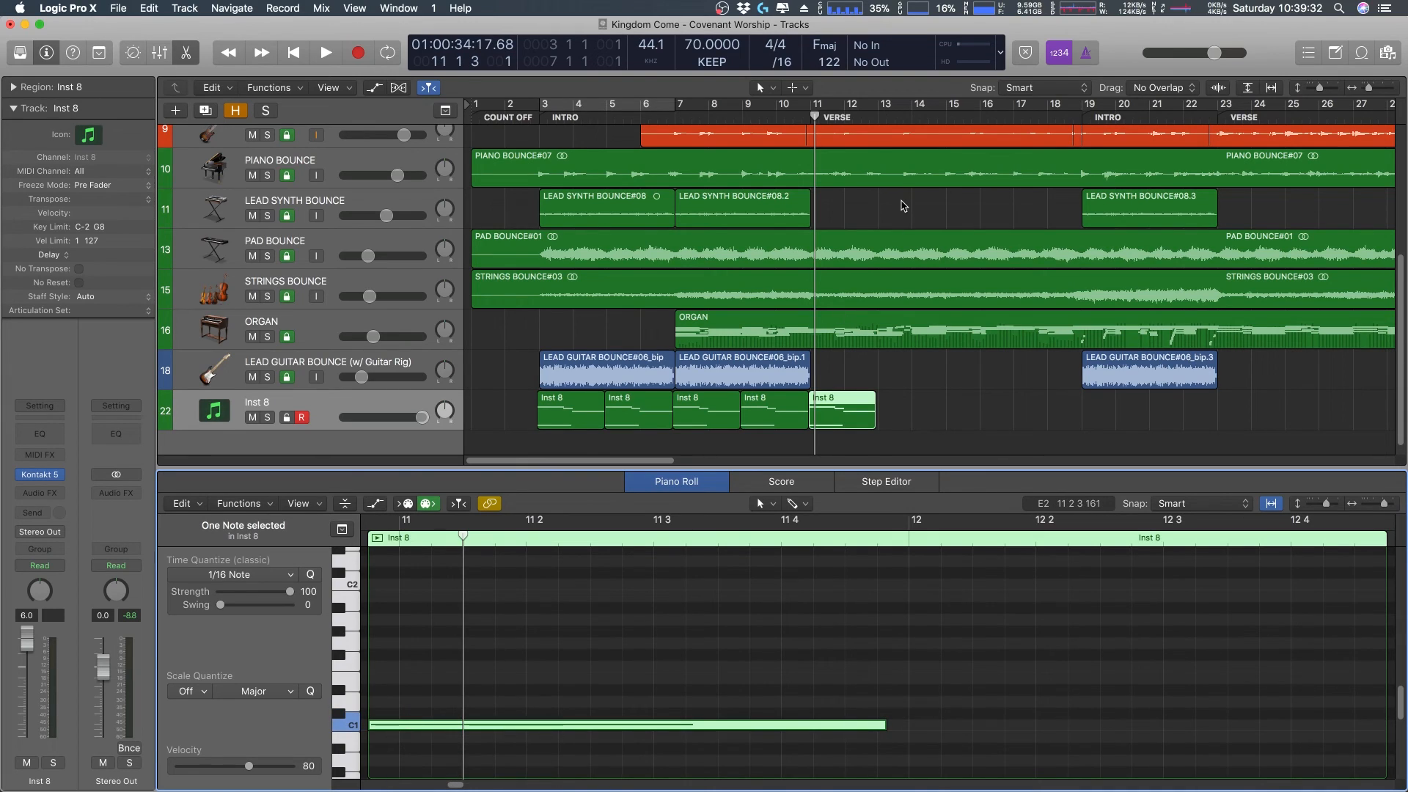
# - Solo the Inst 8 track and play the transition into the verse from just before bar 11
pyautogui.click(805, 117)
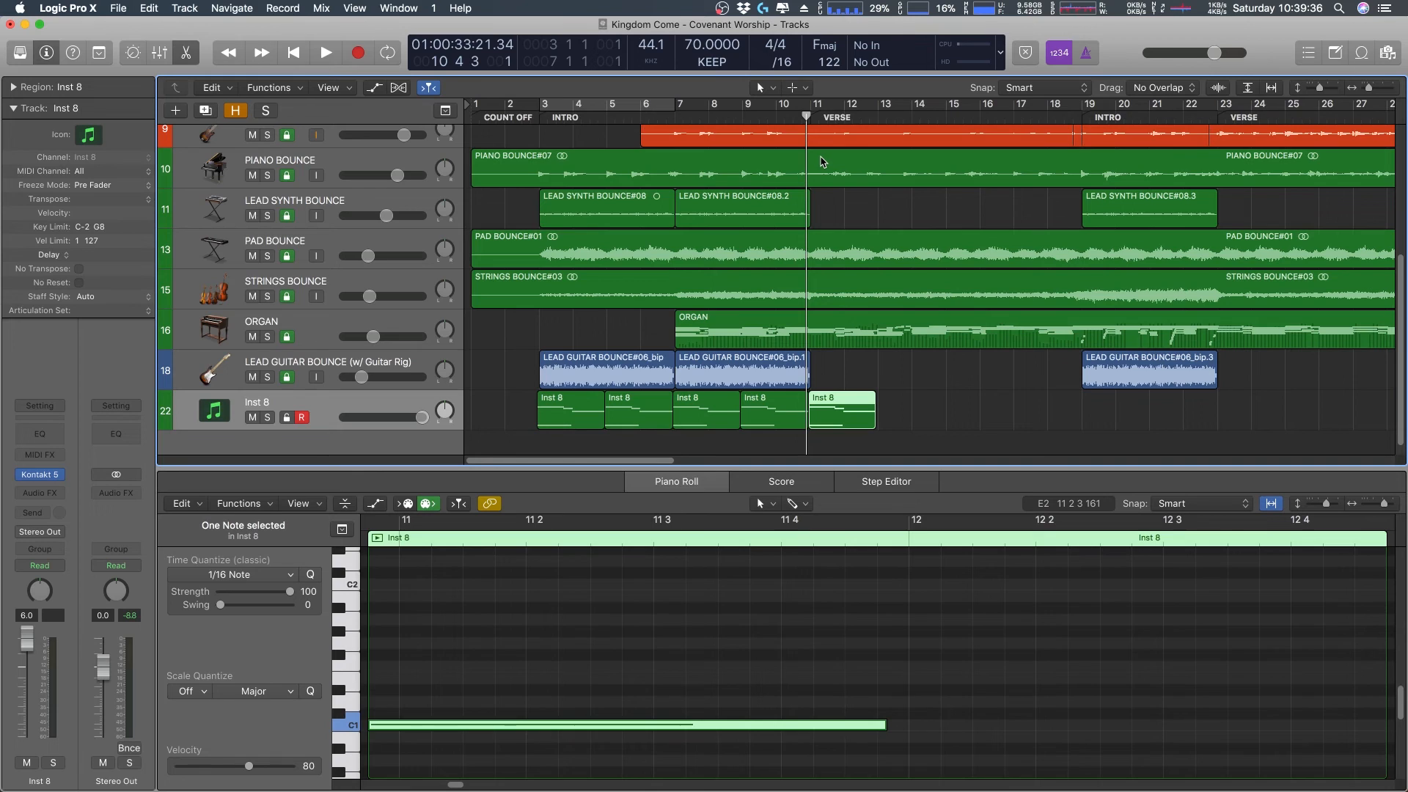
pyautogui.press('s')
pyautogui.press('space')
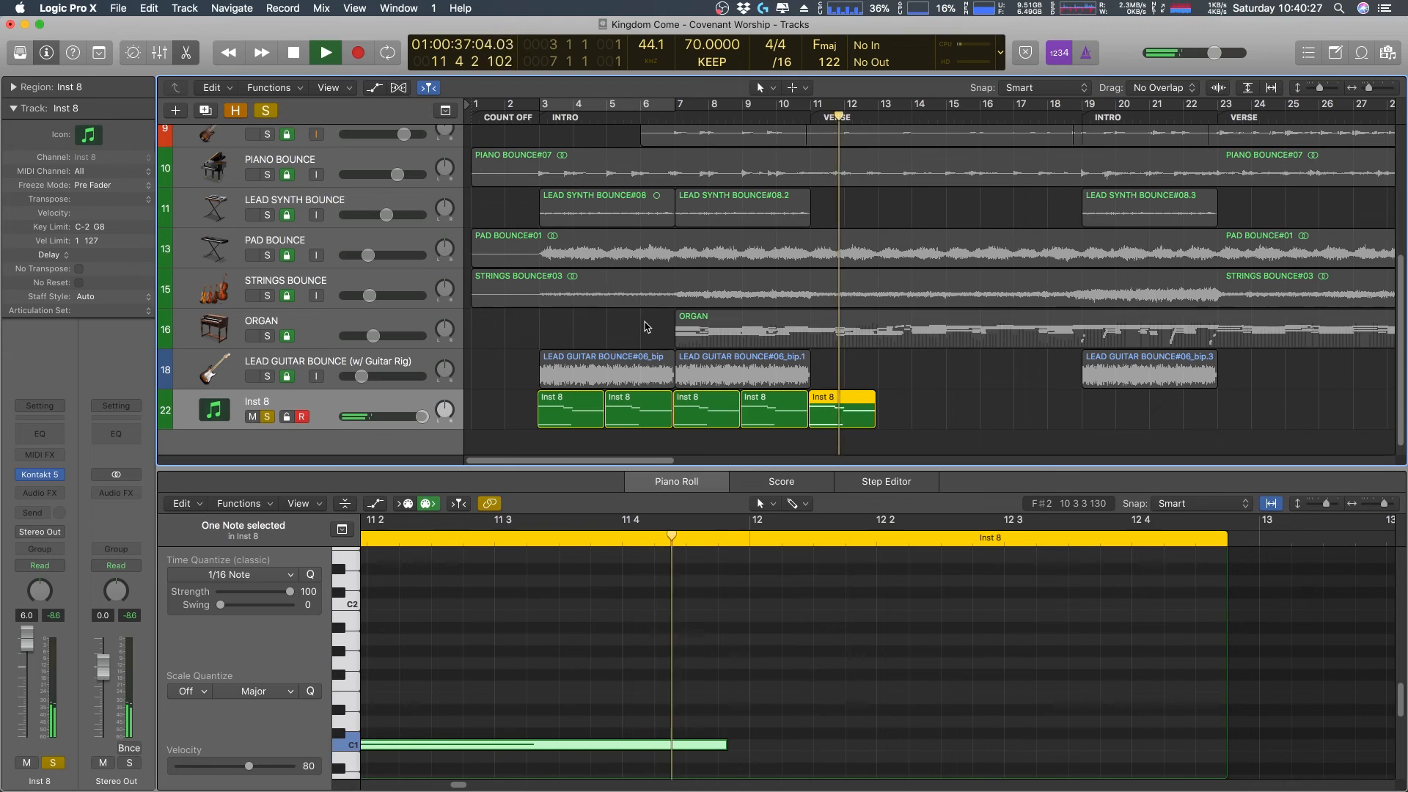
pyautogui.press('space')
# - Shorten the C1 pattern key note in the verse region so it ends just before beat 4 of bar 11
pyautogui.scroll(-2, 550, 663)
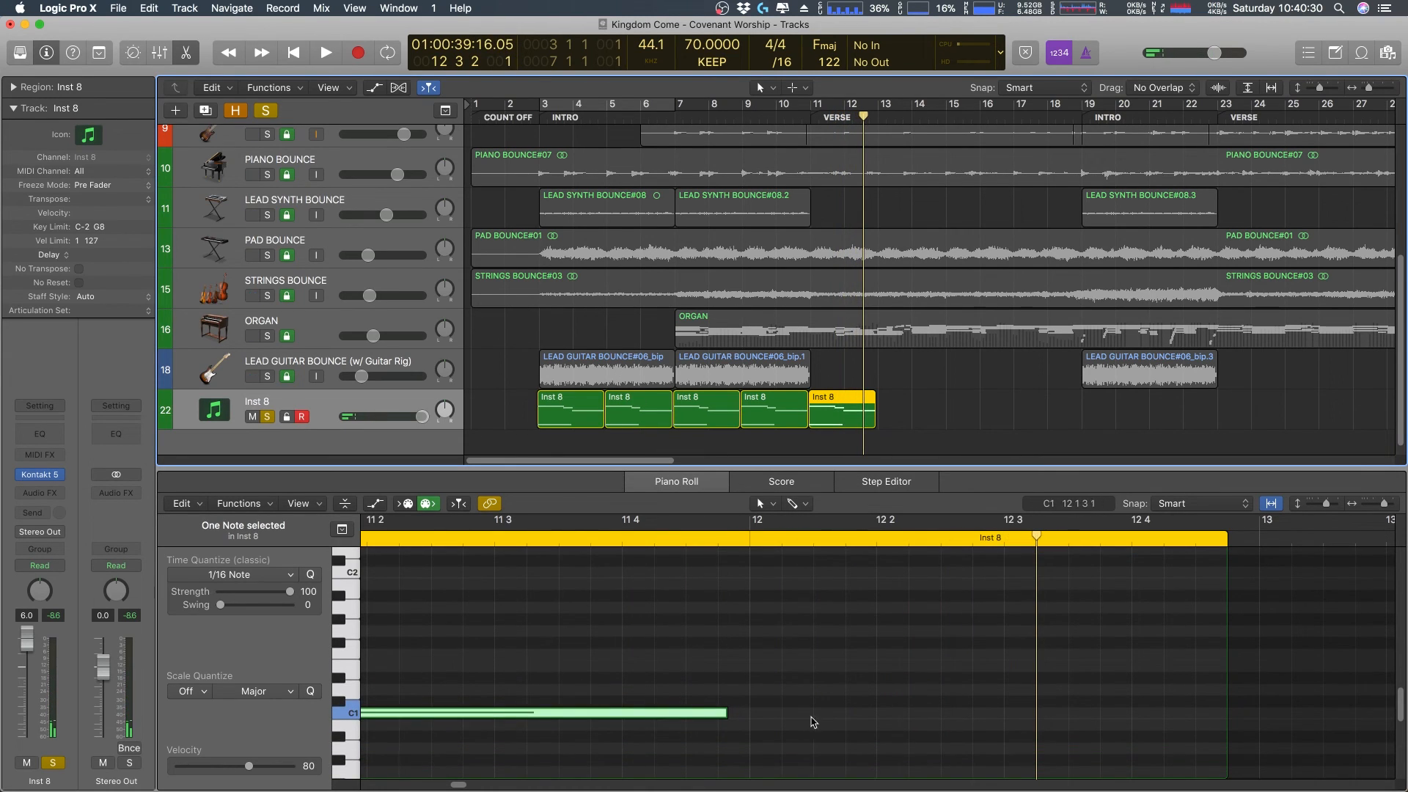
pyautogui.scroll(8, 666, 657)
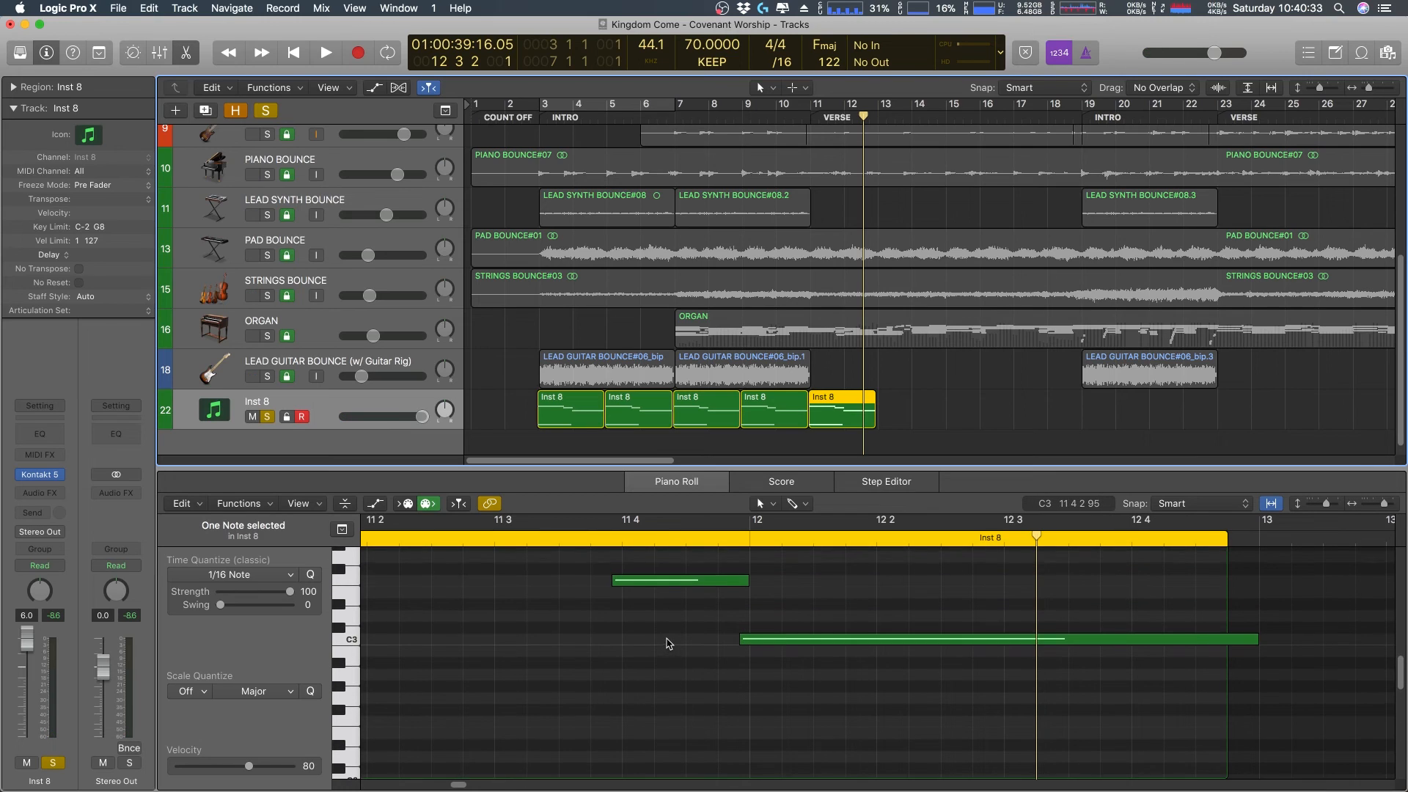
pyautogui.scroll(-3, 613, 658)
pyautogui.scroll(-8, 613, 657)
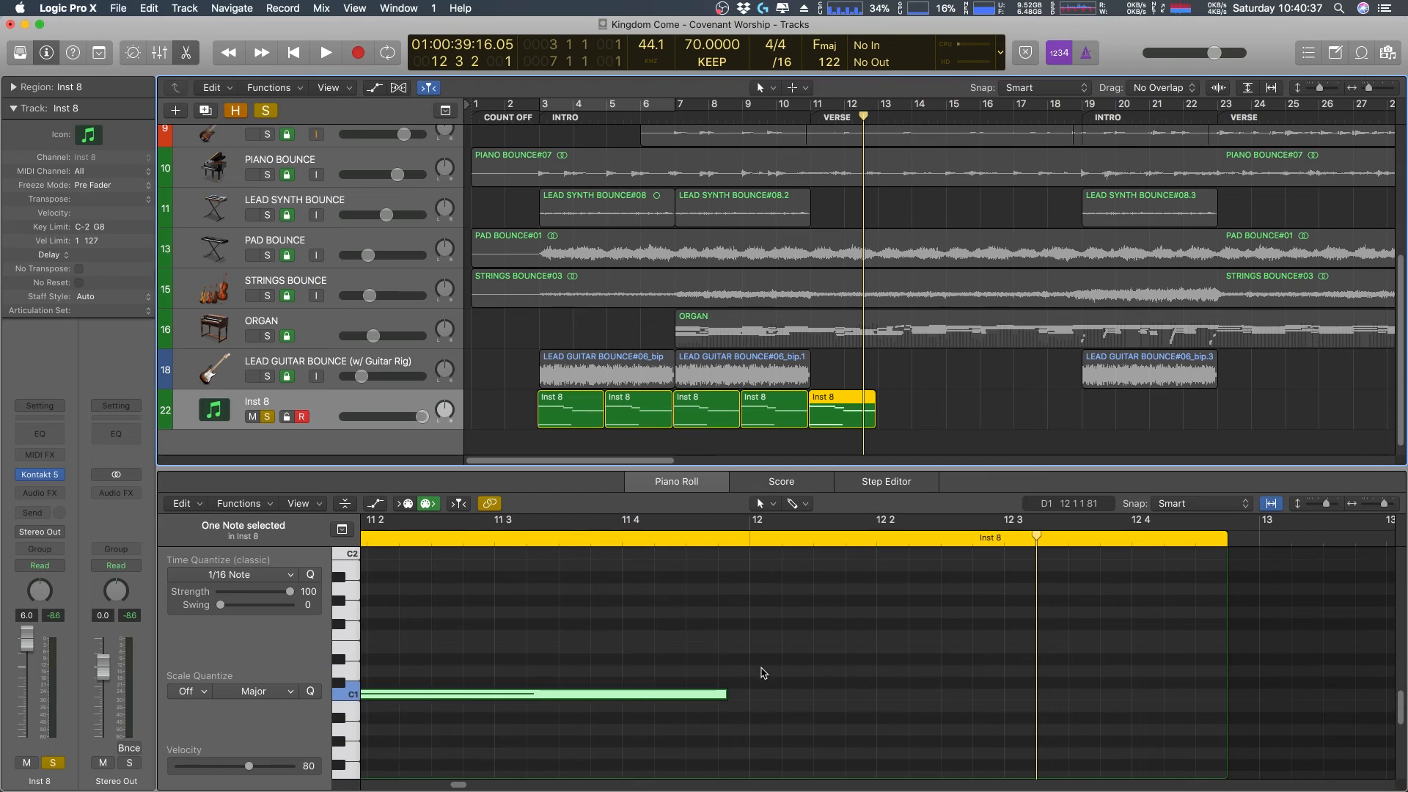
pyautogui.moveTo(727, 693); pyautogui.dragTo(620, 694)
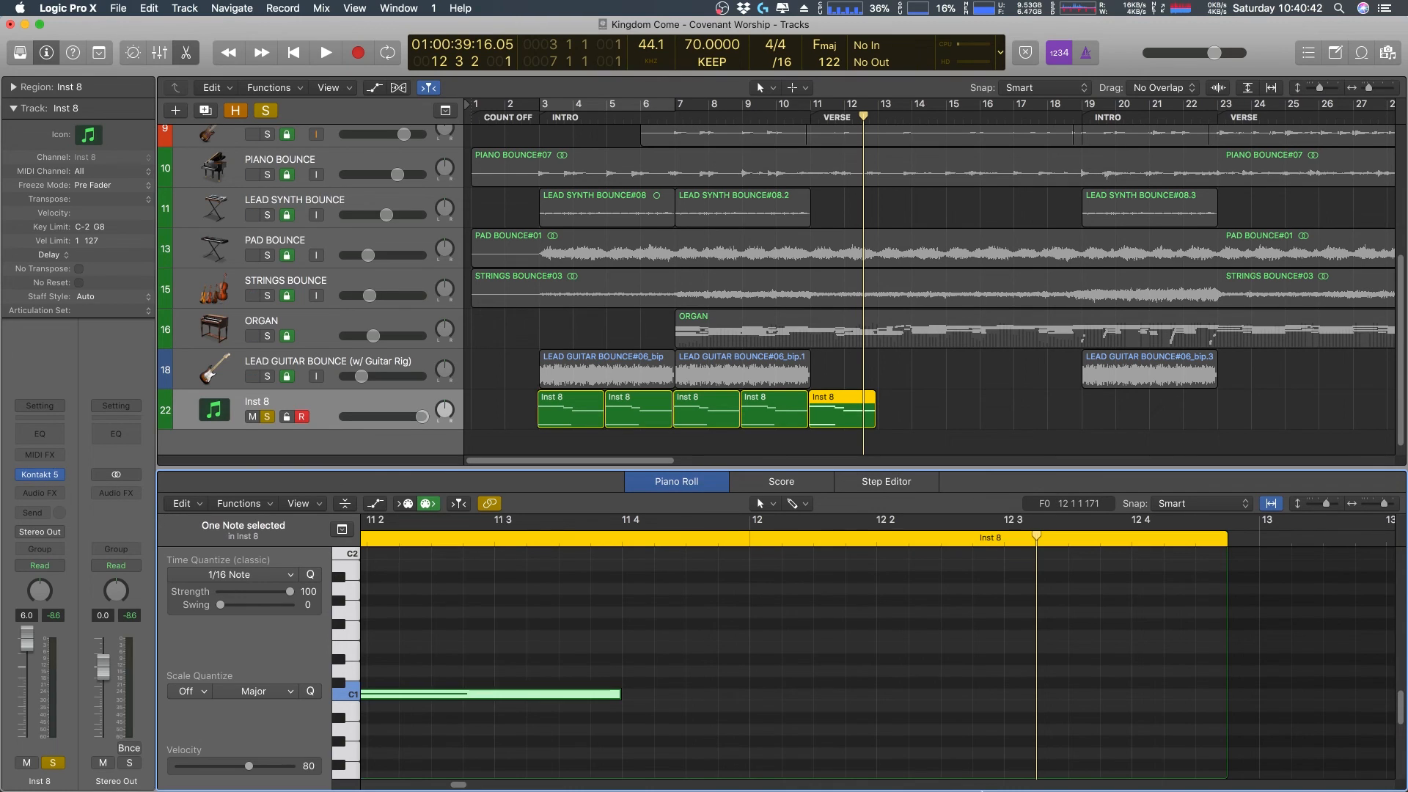
# - Add C#1 as the Song Flow pattern key in the Stickies list and return to Logic Pro X
pyautogui.moveTo(1127, 775)
pyautogui.click(1237, 748)
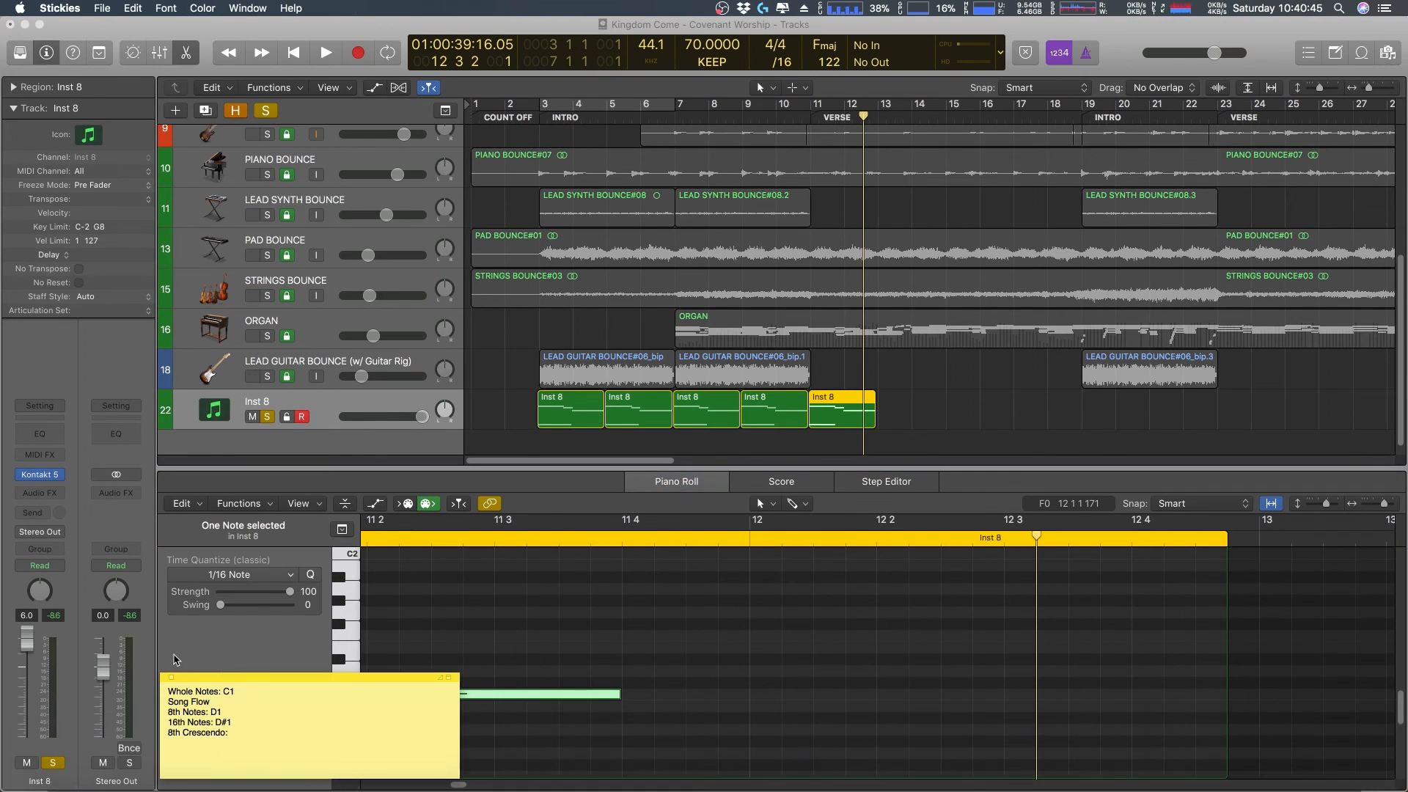
pyautogui.moveTo(243, 733); pyautogui.dragTo(152, 681)
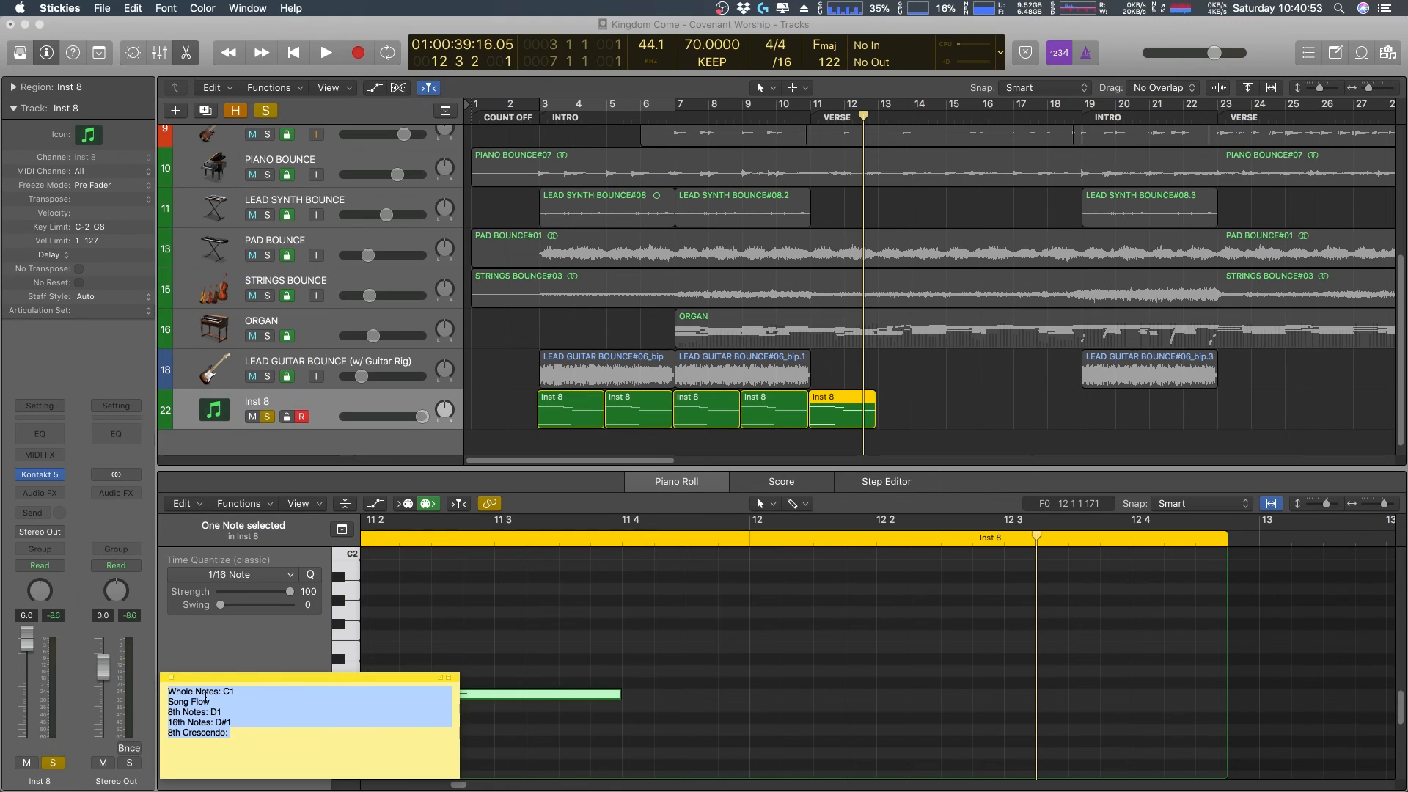
pyautogui.click(220, 693)
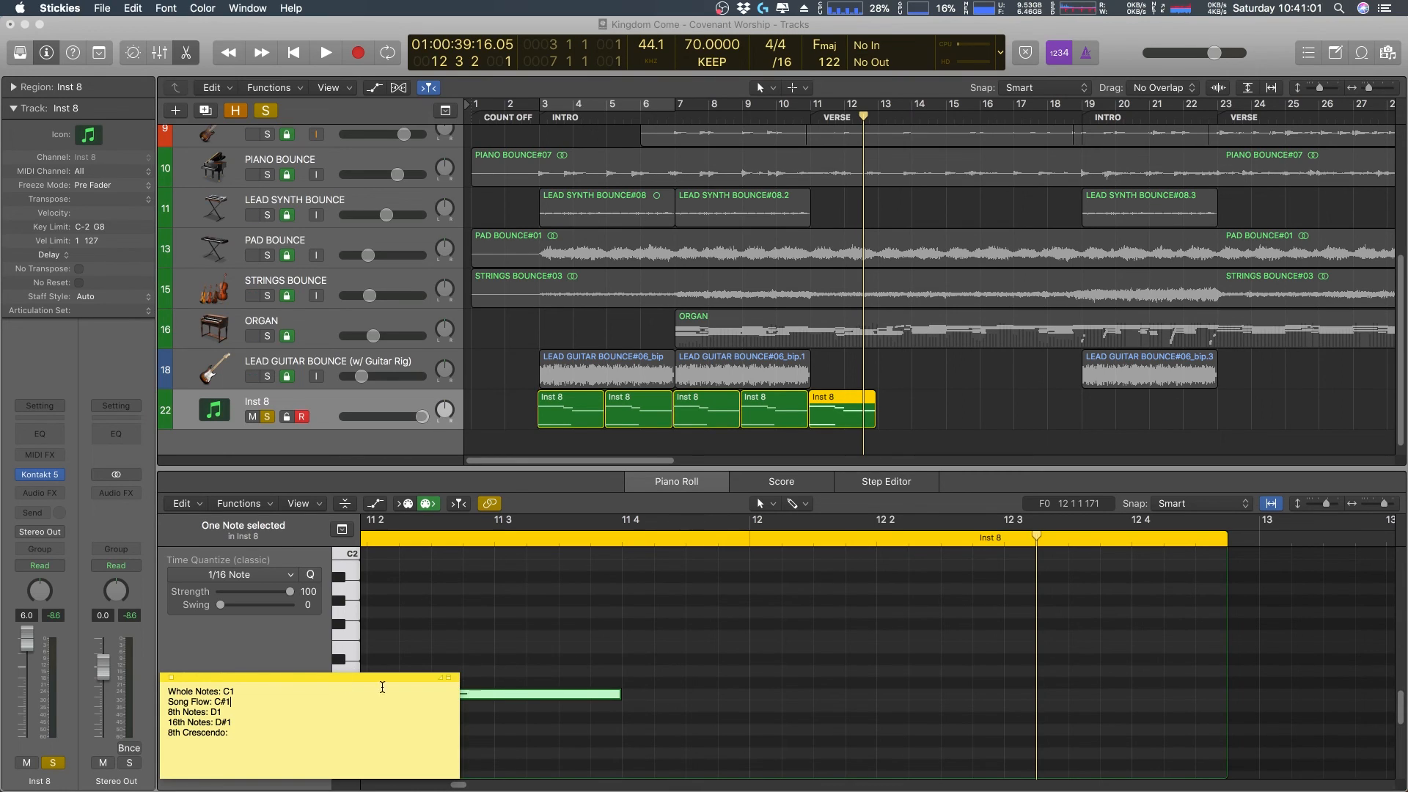
pyautogui.moveTo(237, 728); pyautogui.dragTo(139, 681)
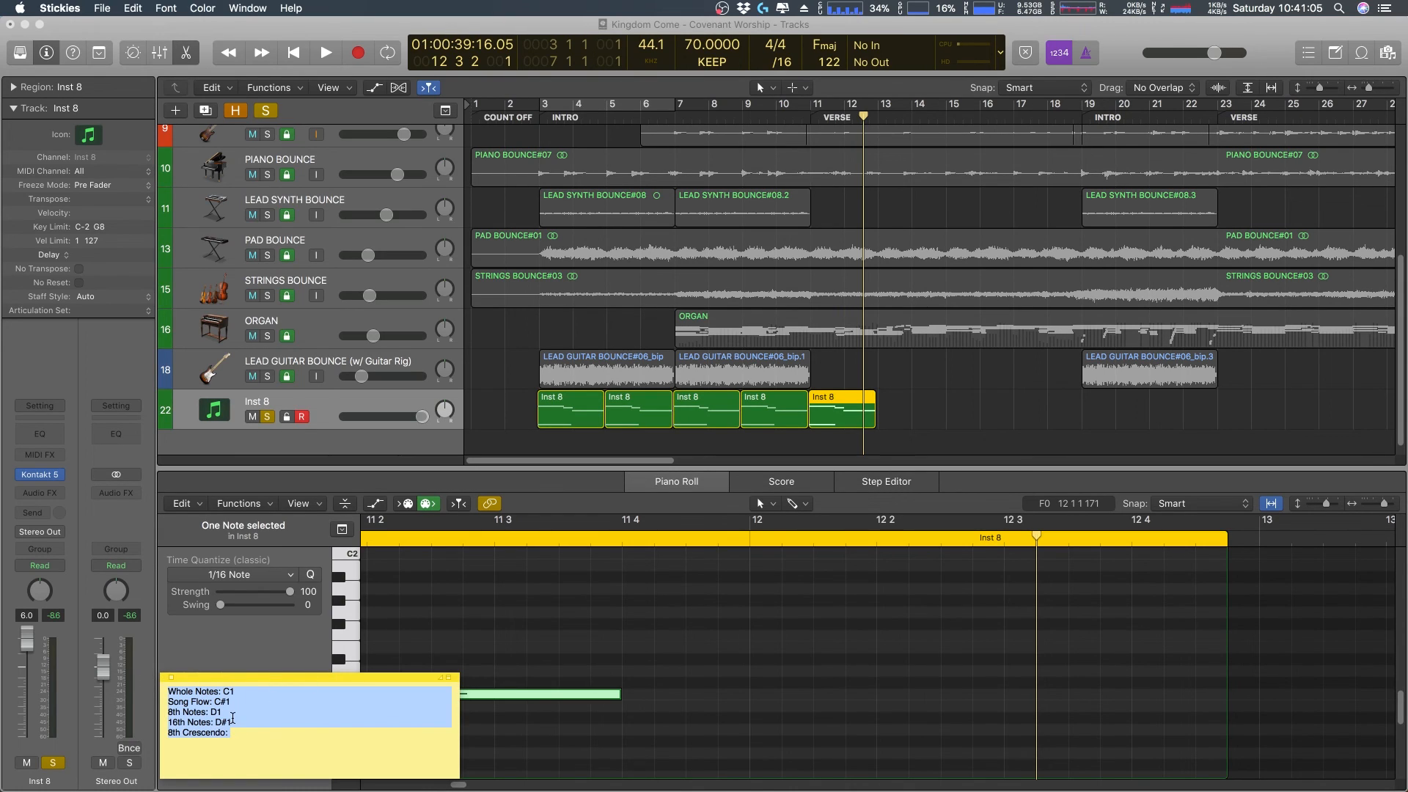
pyautogui.click(423, 675)
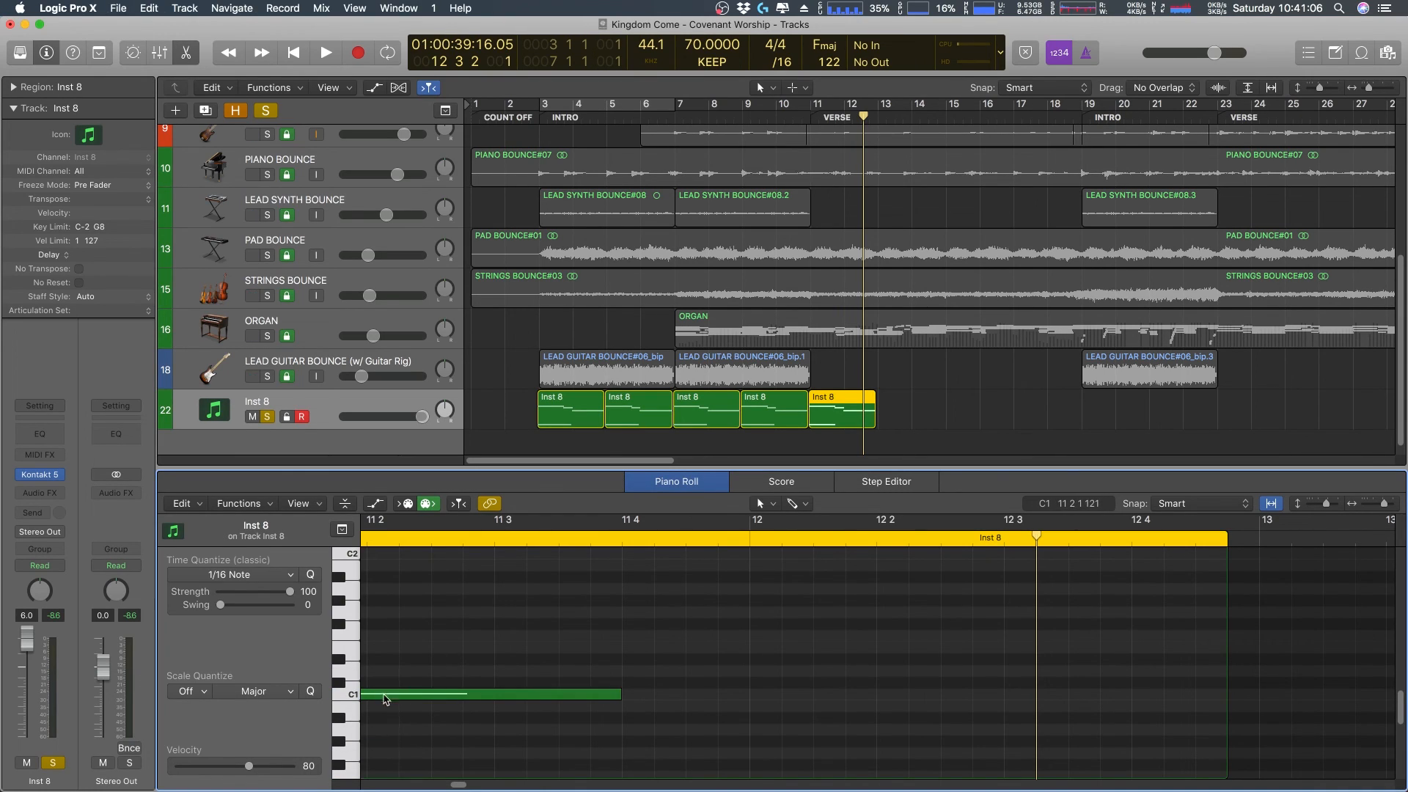
# - Create a C#1 Song Flow key note from beat 4 of bar 11 to about beat 3 of bar 12
pyautogui.click(384, 696)
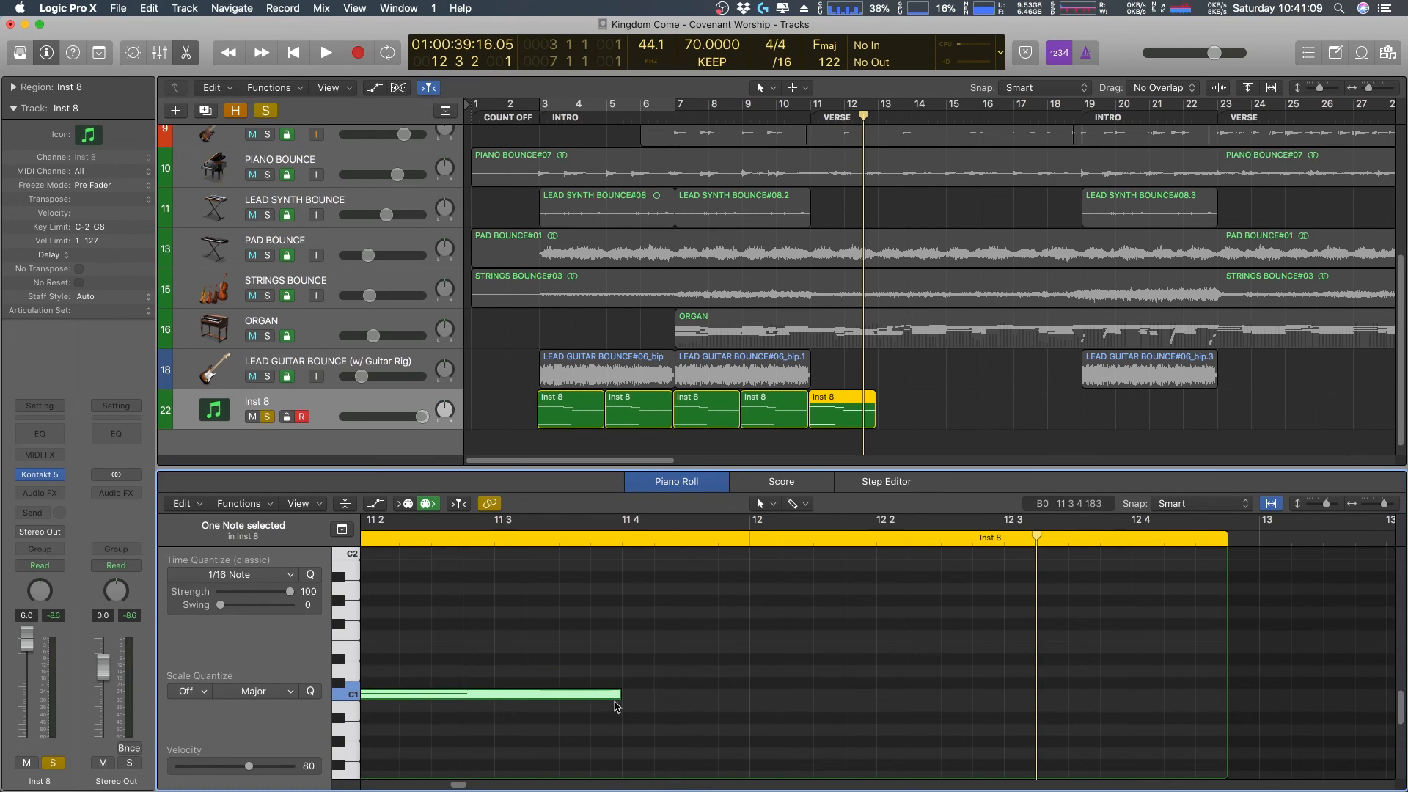
pyautogui.click(612, 708)
pyautogui.rightClick(638, 689)
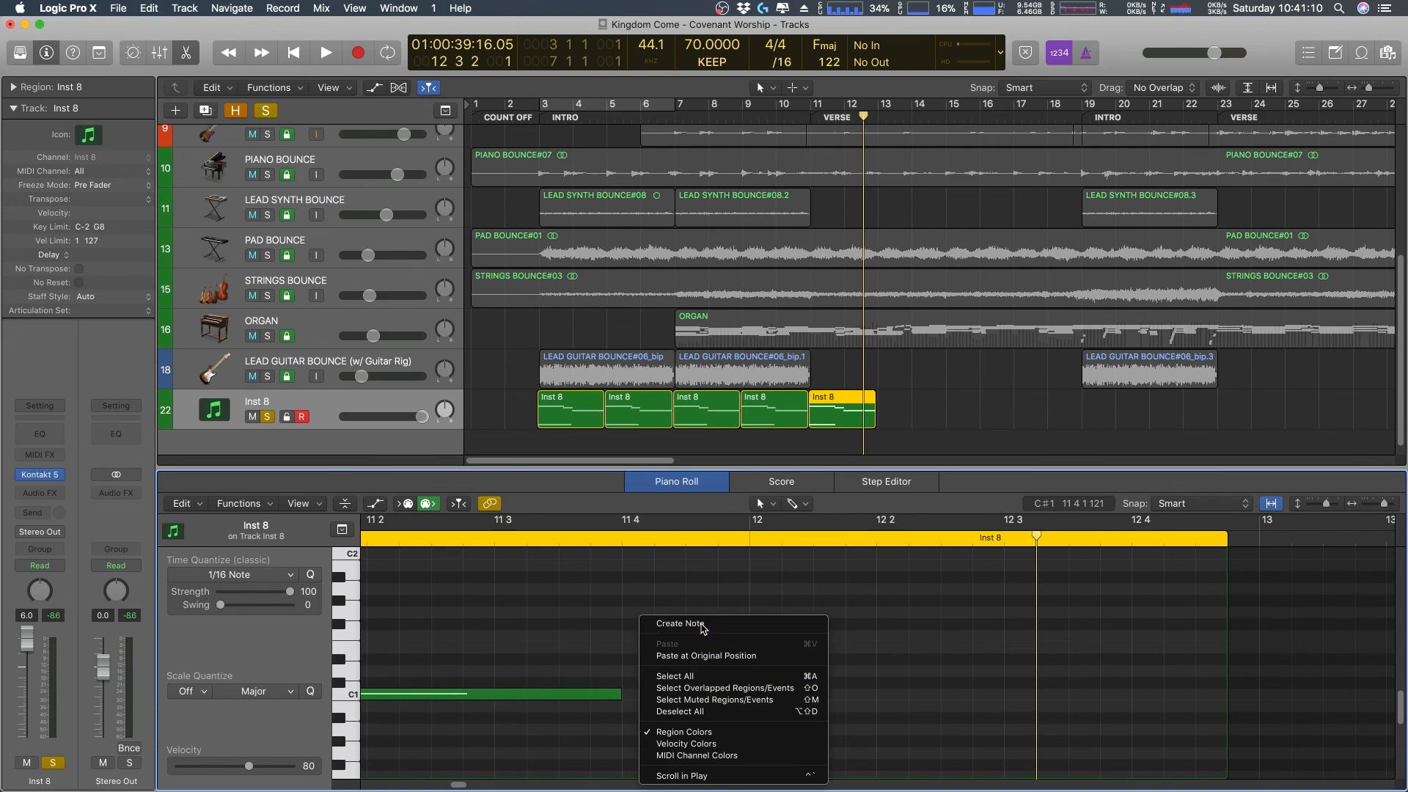
pyautogui.click(680, 623)
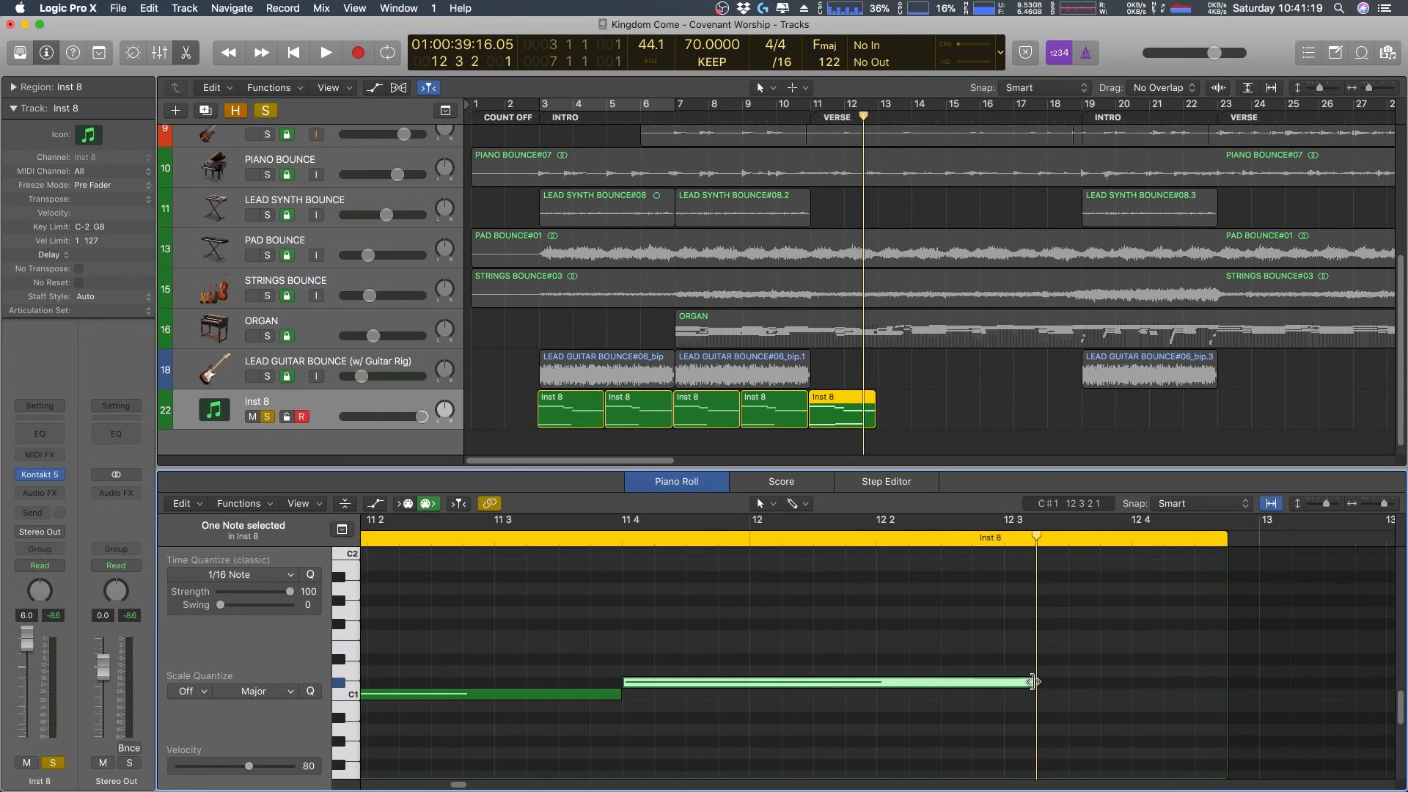
# - Play the soloed guitar part from about bar 9 into the verse to check the pattern change
pyautogui.click(746, 117)
pyautogui.press('space')
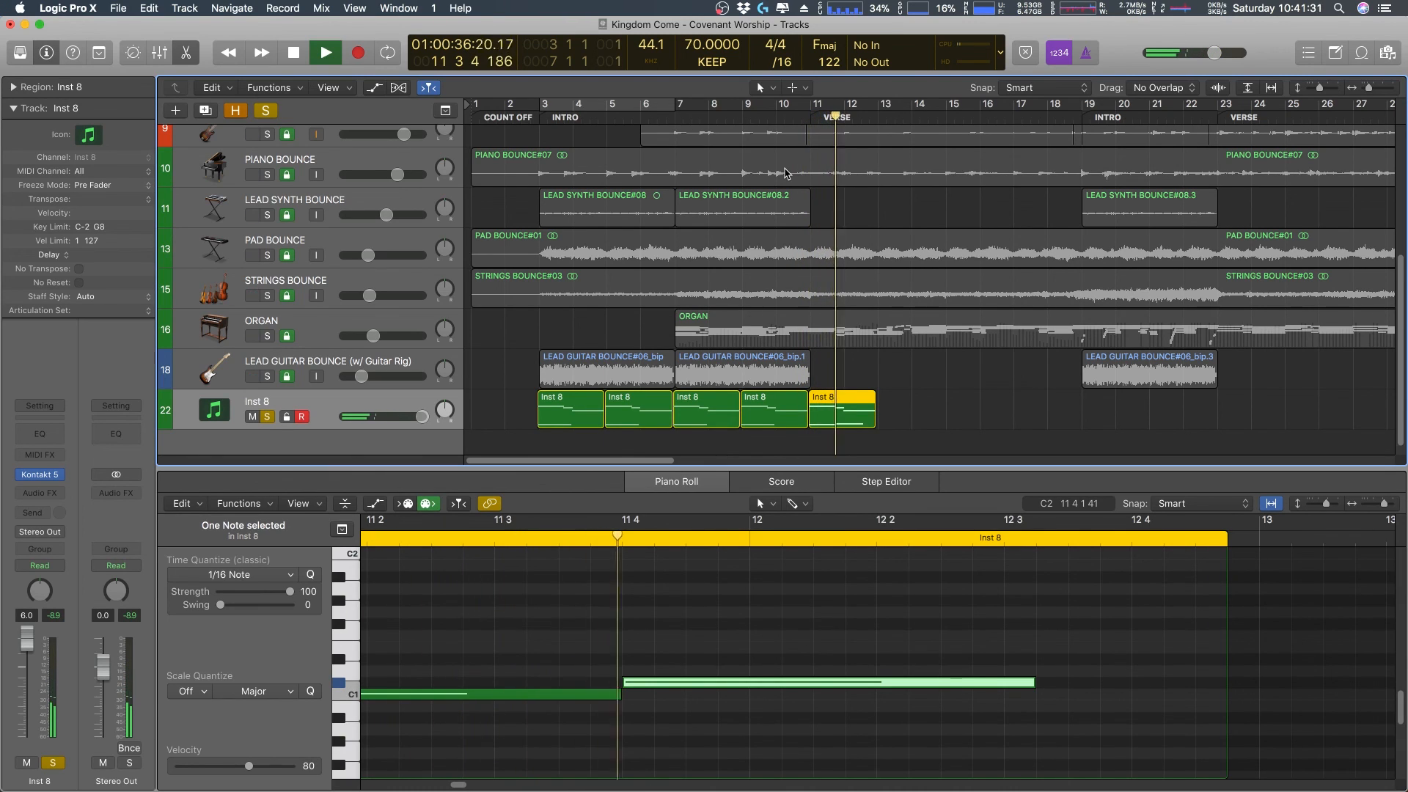
pyautogui.press('space')
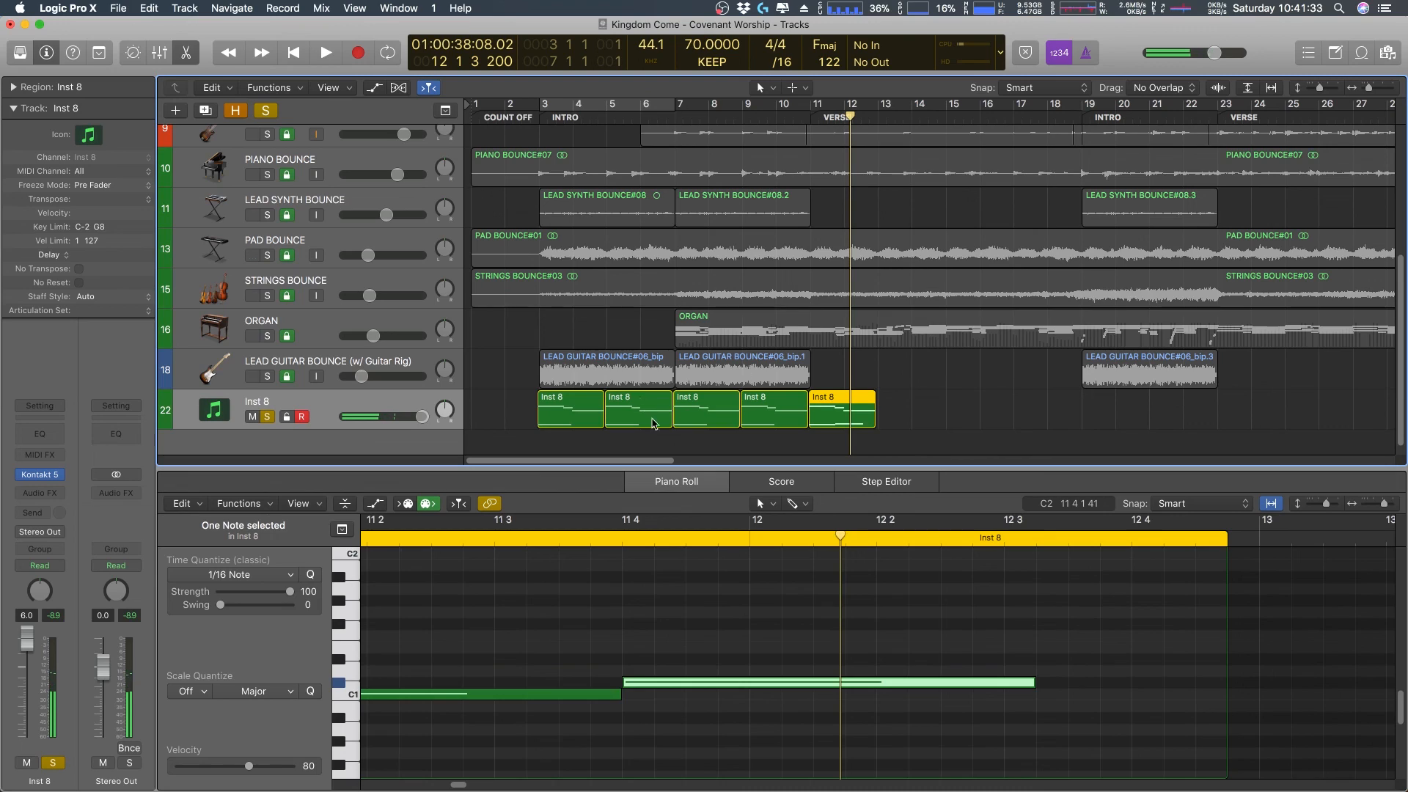
# - Move the C#1 note slightly earlier, extend it to just before the verse region's end, and play from about bar 9
pyautogui.moveTo(643, 685); pyautogui.dragTo(616, 686)
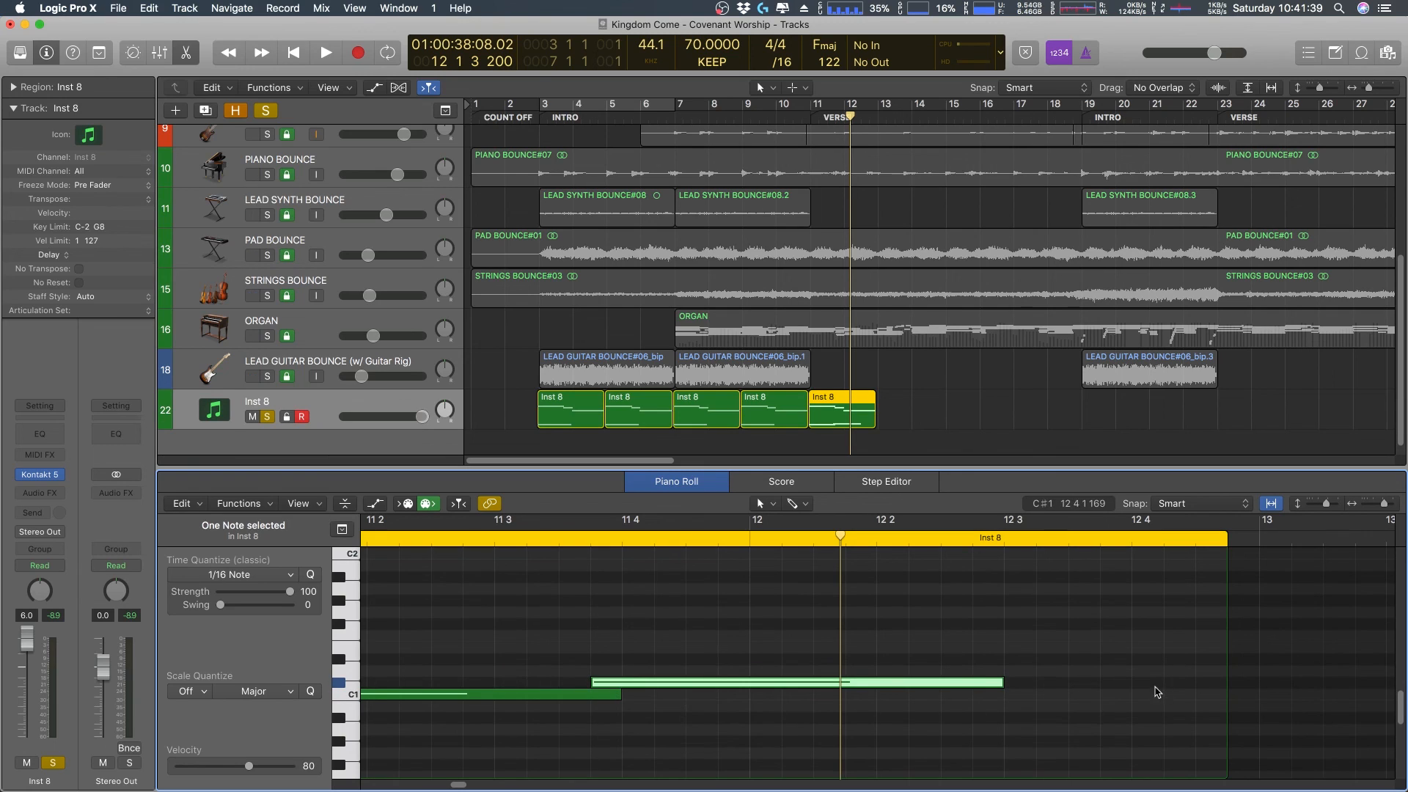
pyautogui.moveTo(1002, 691); pyautogui.dragTo(1216, 685)
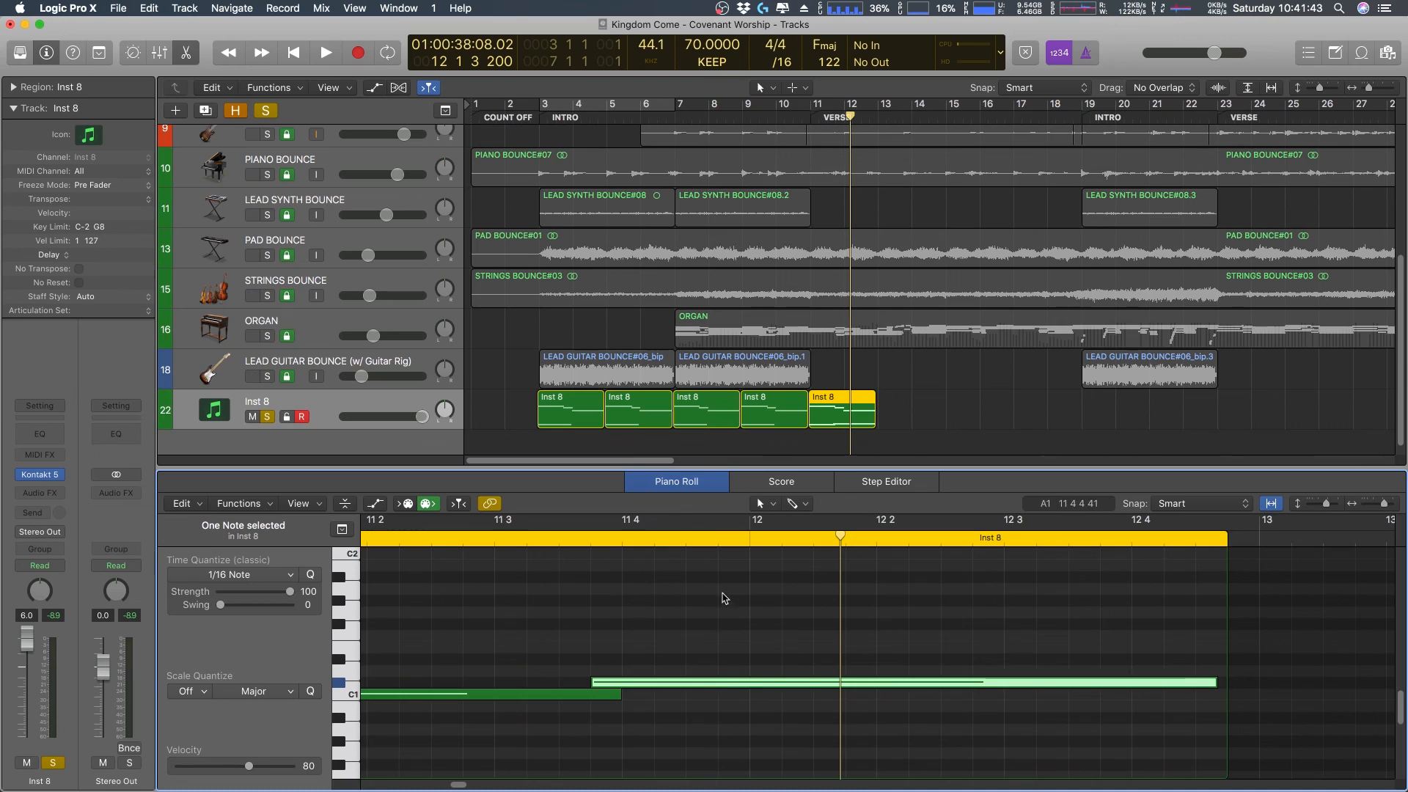
pyautogui.moveTo(743, 117); pyautogui.dragTo(733, 117)
pyautogui.press('space')
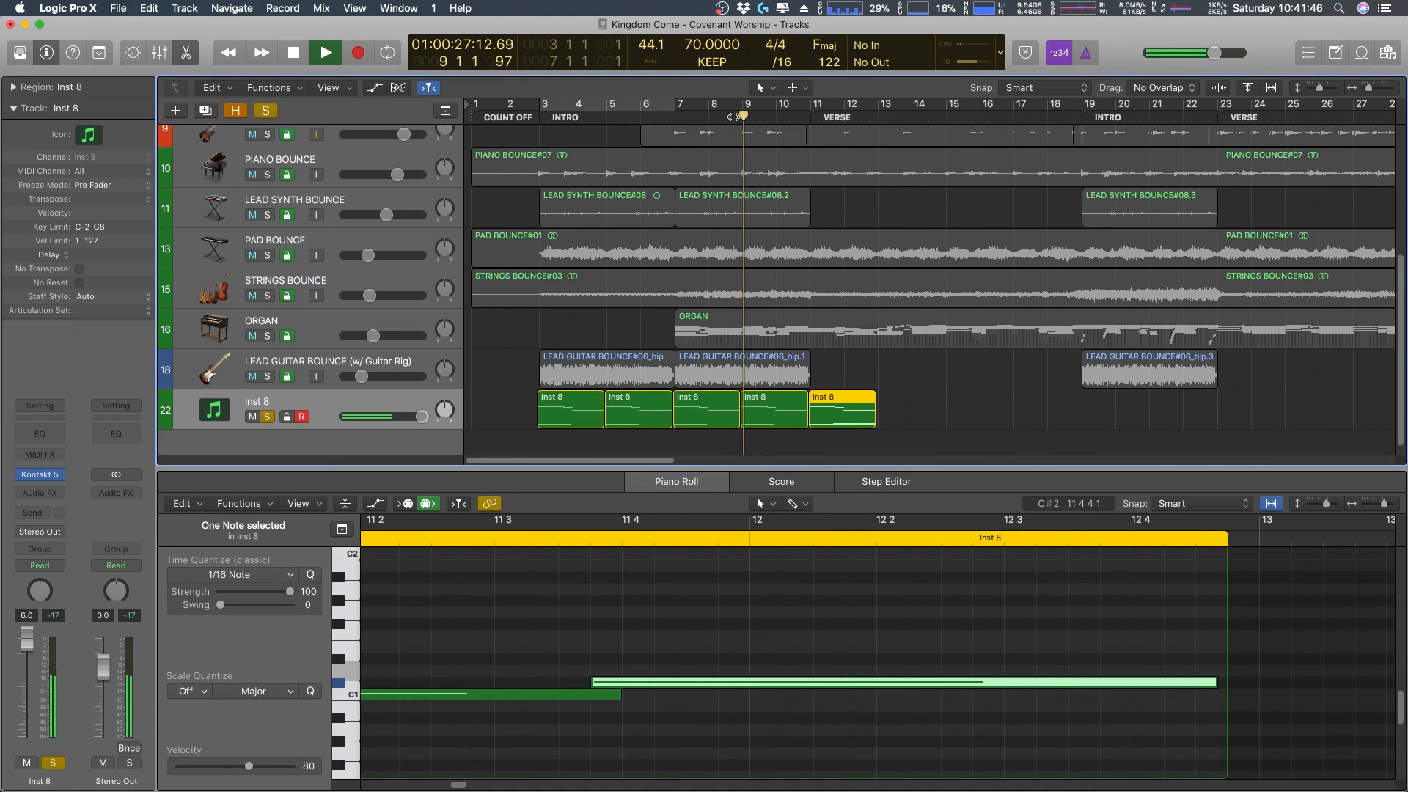